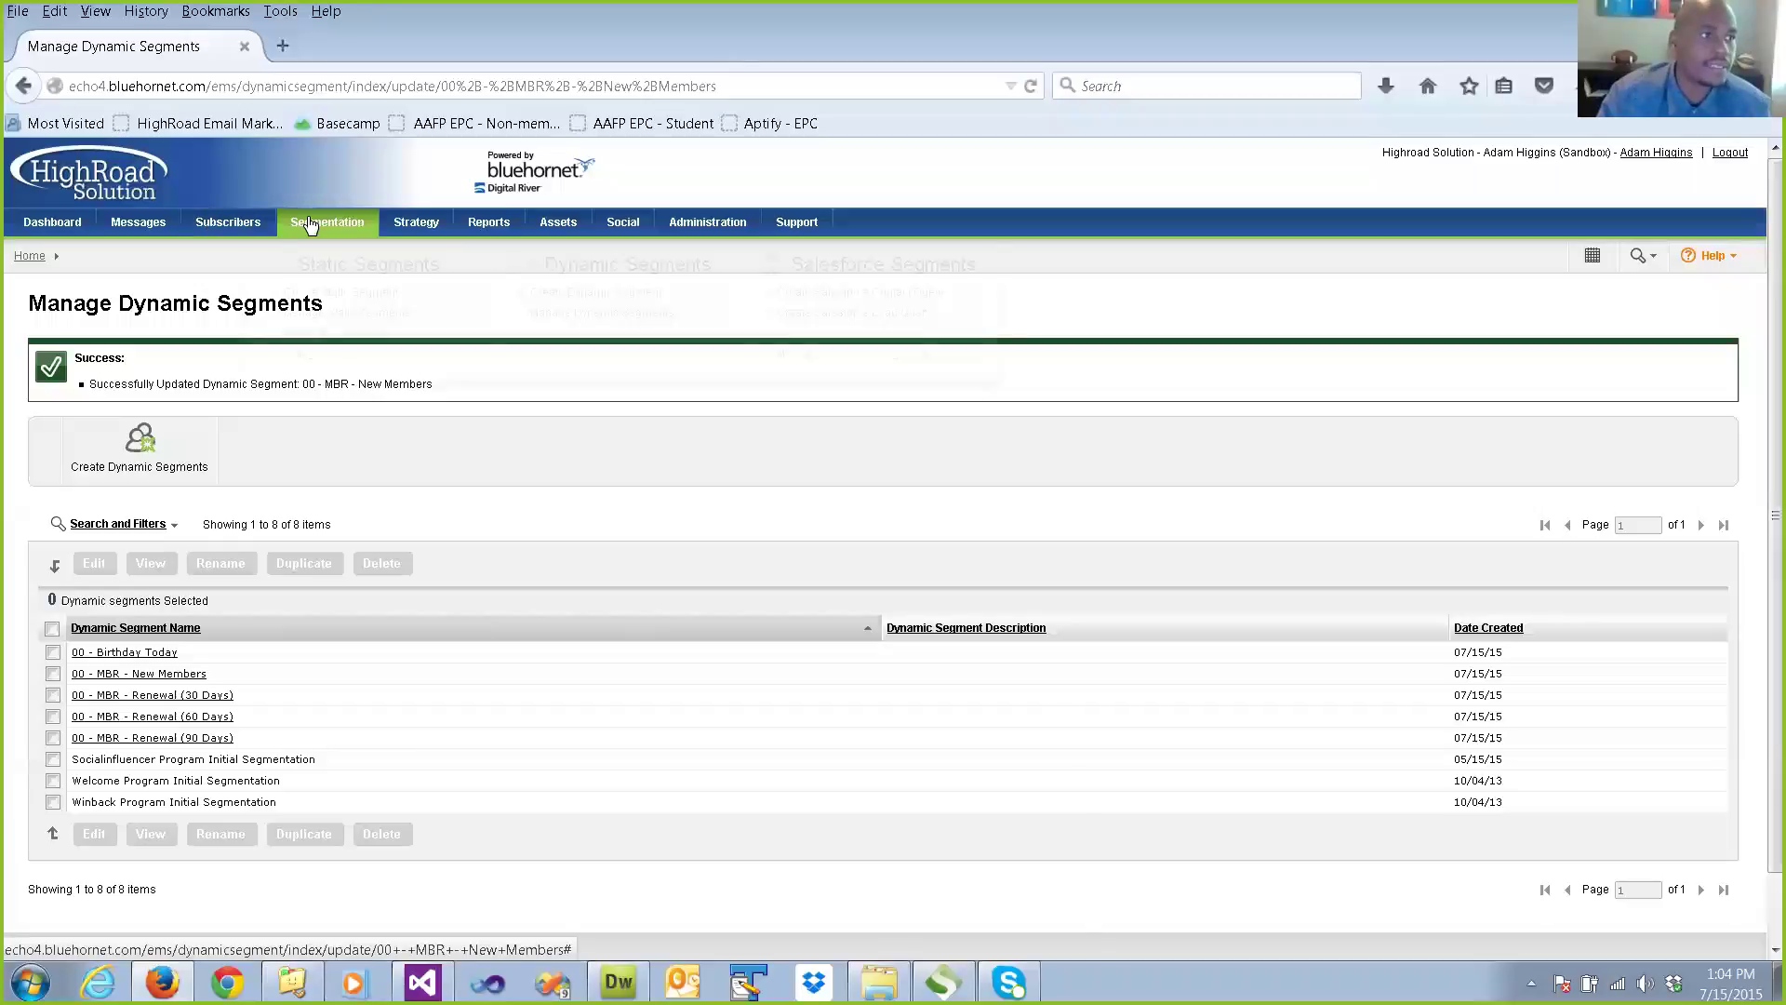
# Open the 00 - MBR - New Members dynamic segment for editing and expand its custom date search fields.
pyautogui.moveTo(309, 225)
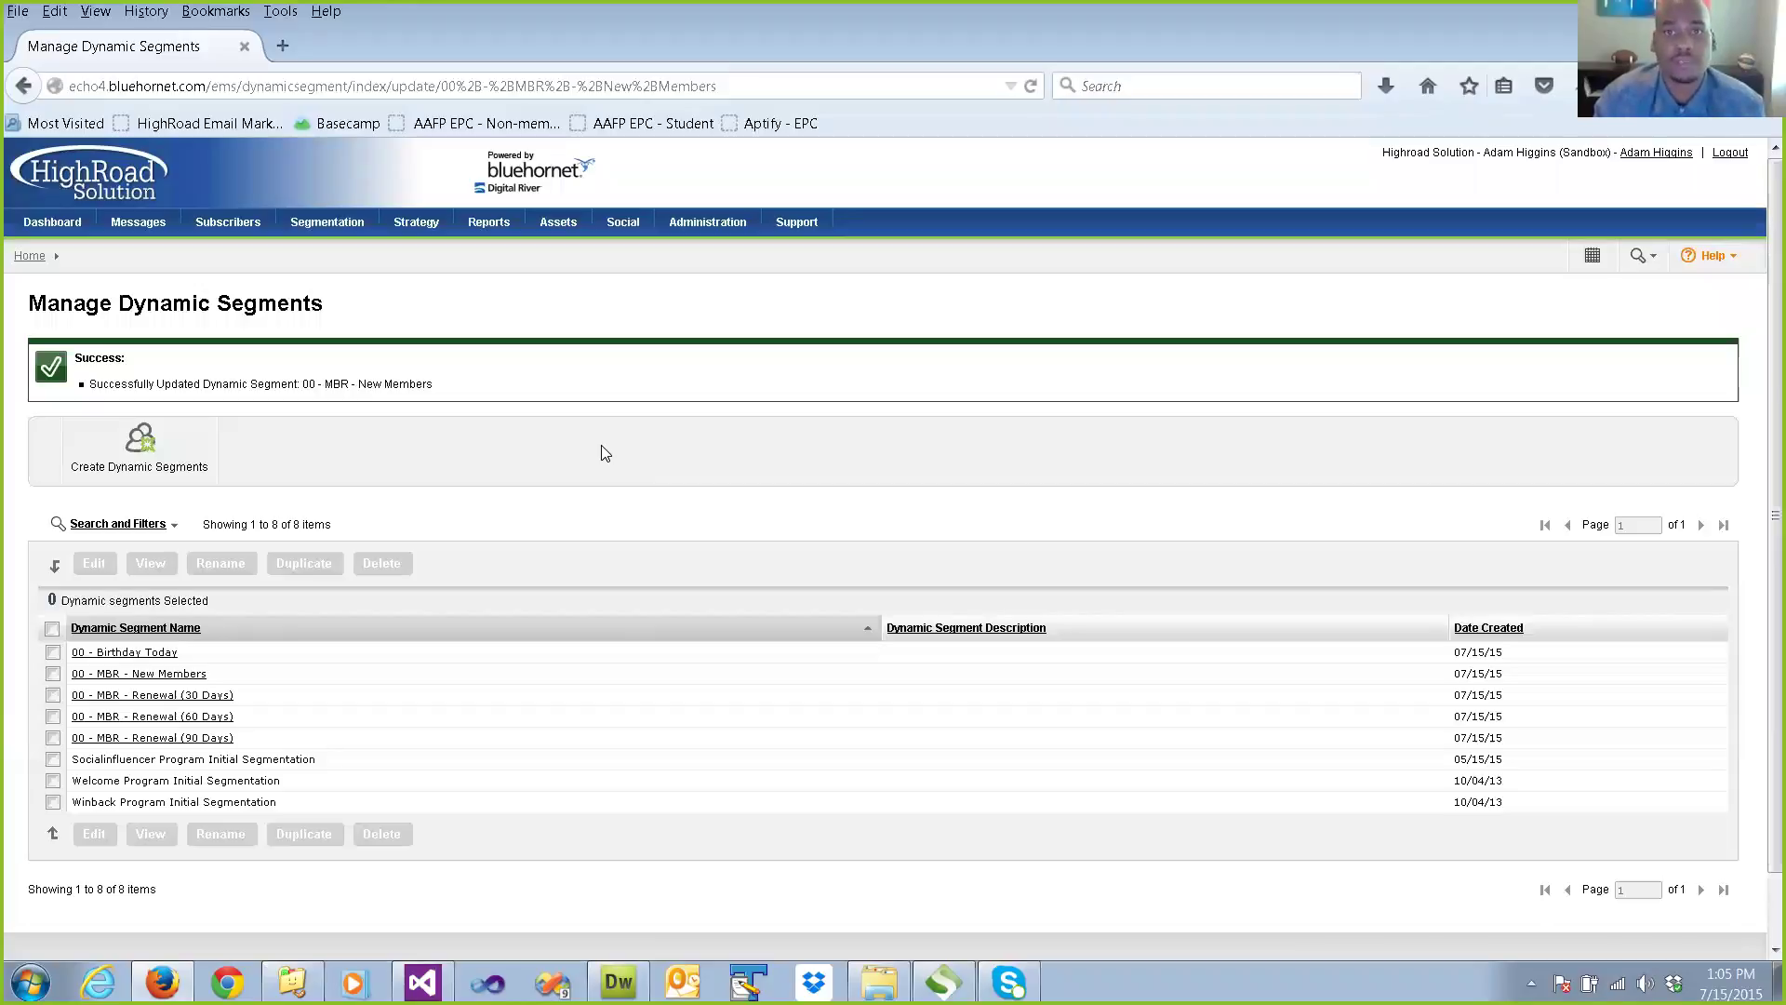
pyautogui.click(186, 676)
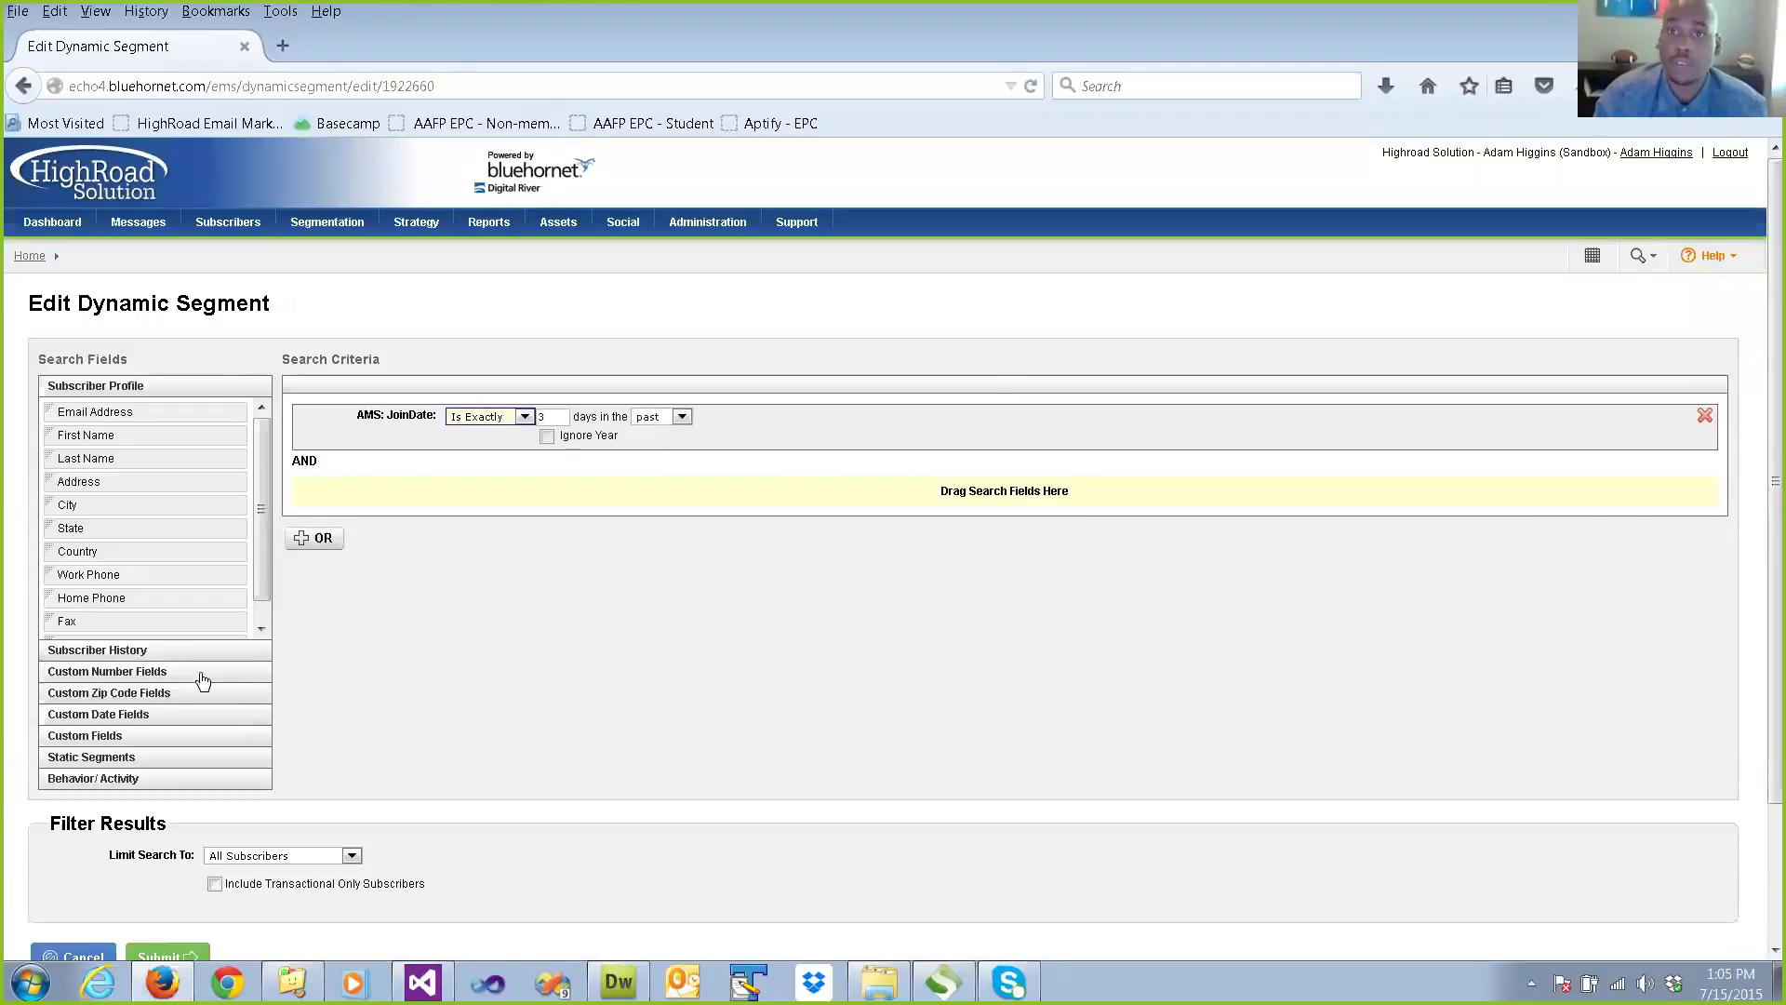
pyautogui.click(175, 716)
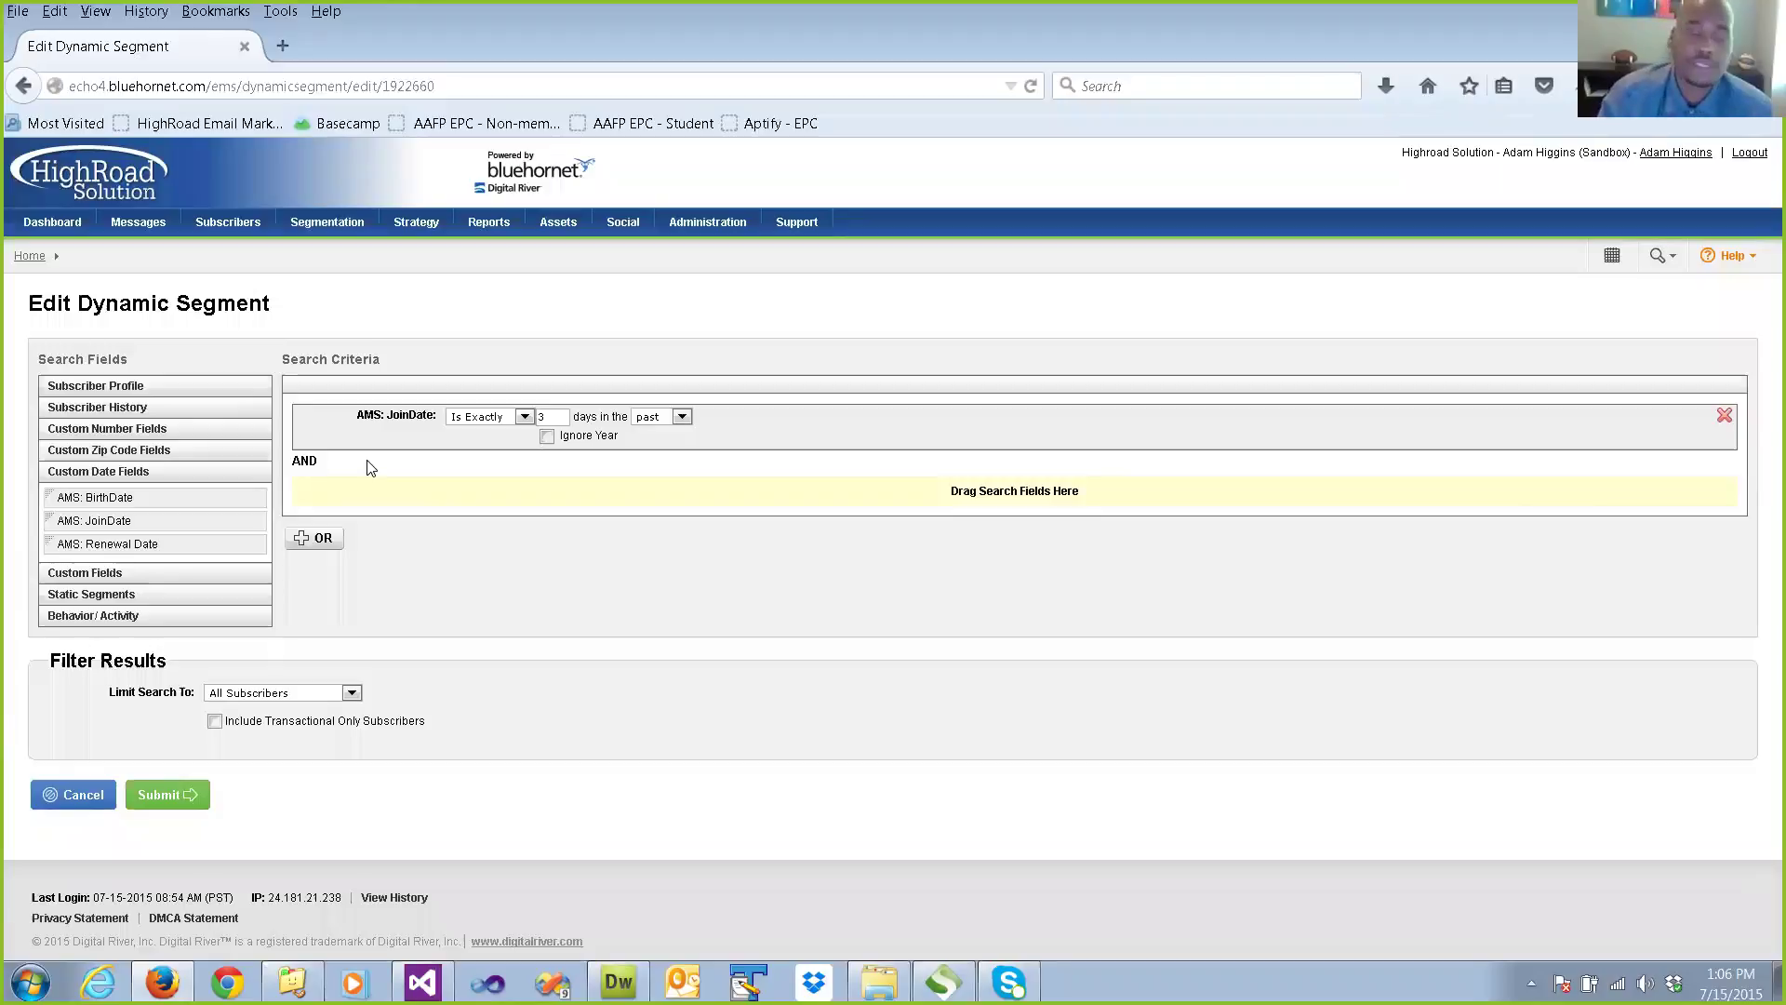
# Set the AMS: JoinDate criterion to exactly 3 days in the past and submit the segment criteria.
pyautogui.doubleClick(540, 417)
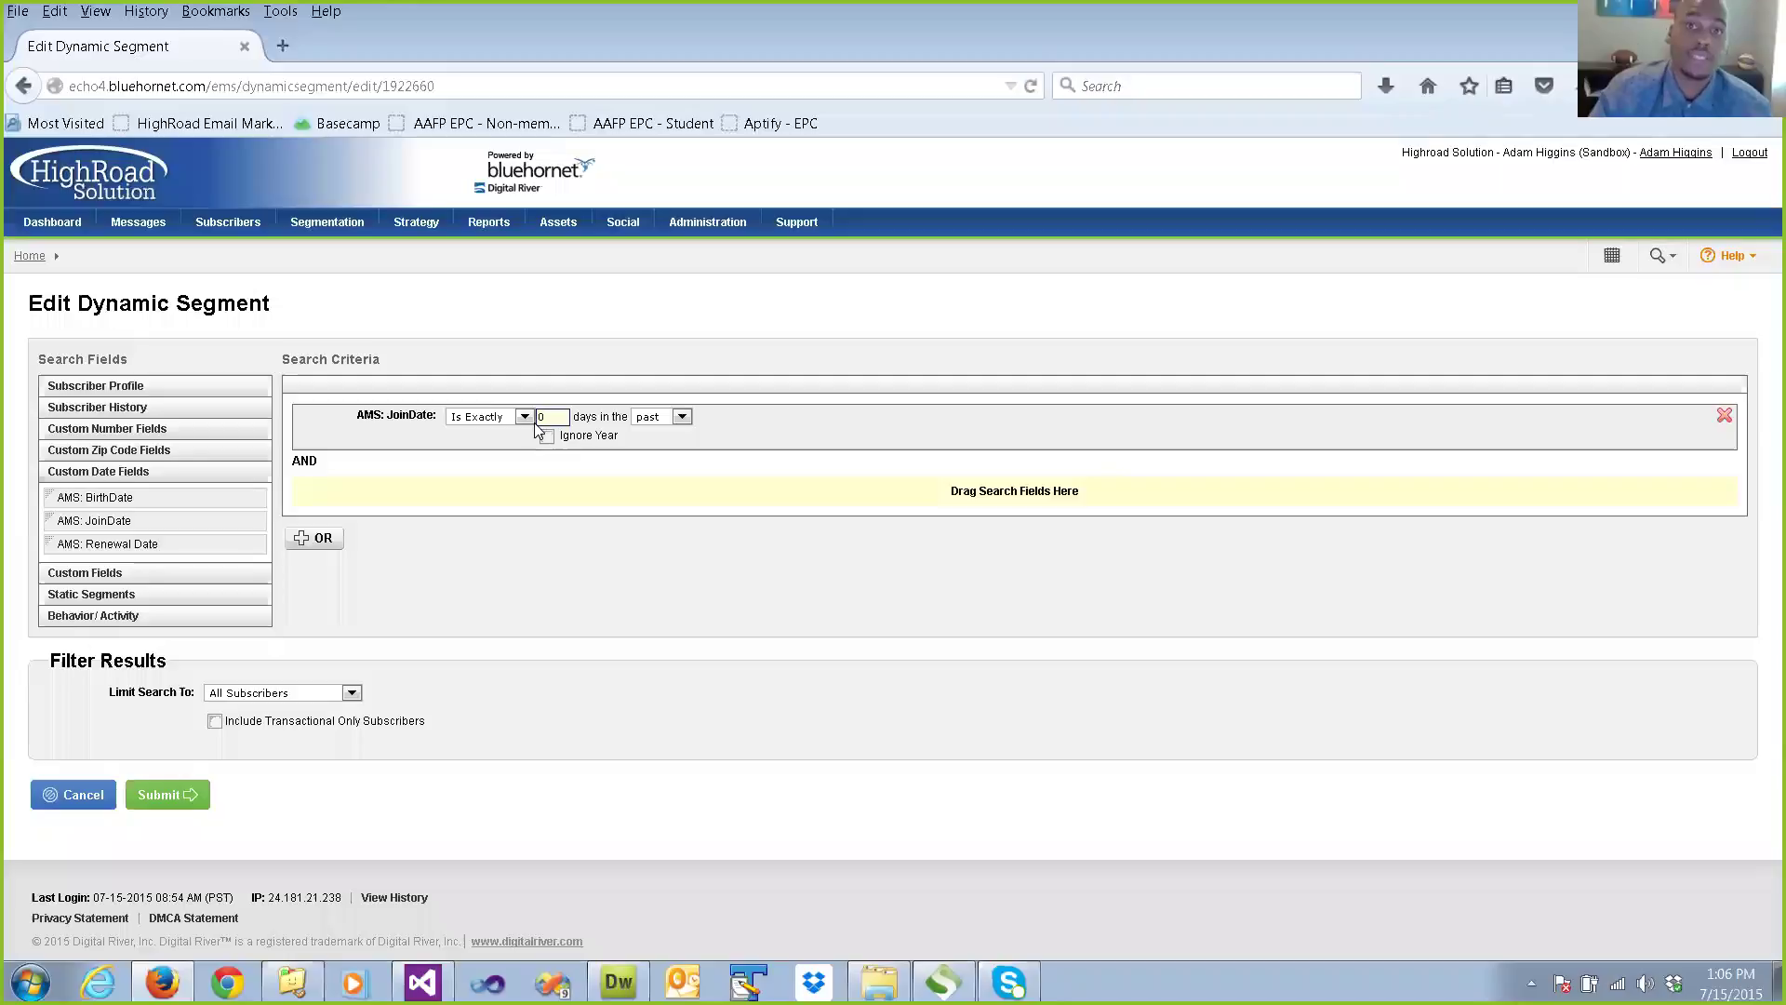
pyautogui.doubleClick(540, 415)
pyautogui.write('8')
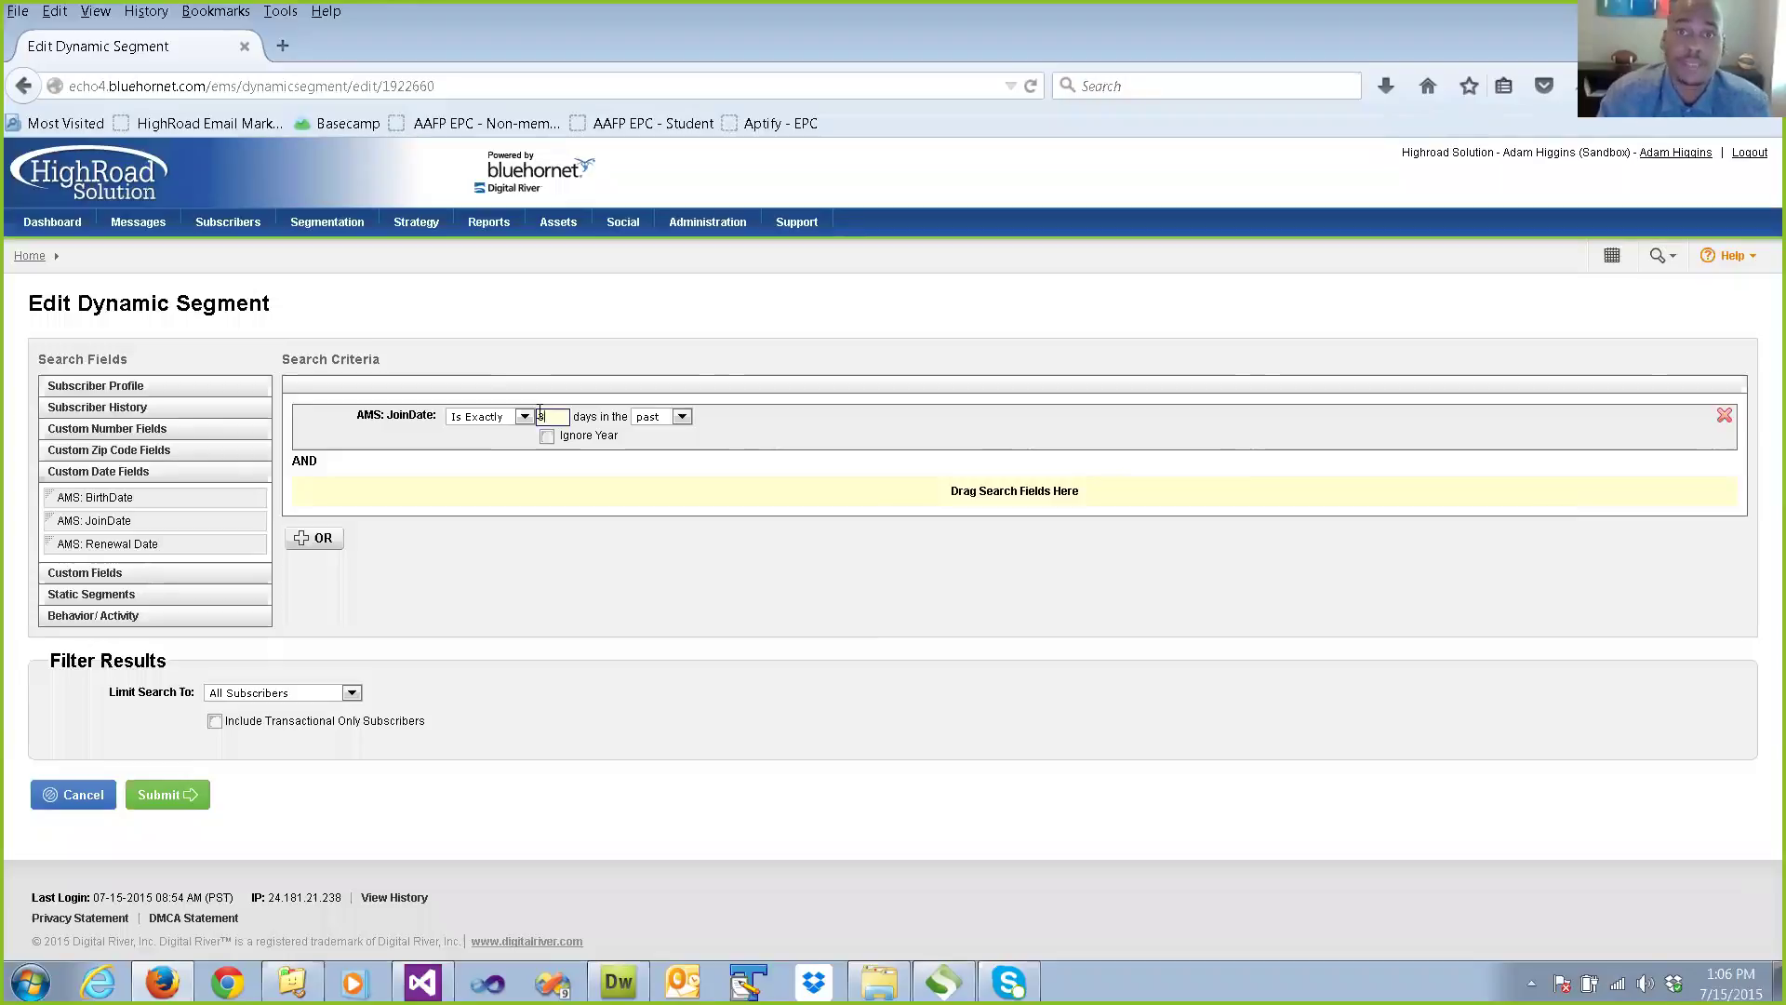
pyautogui.click(189, 798)
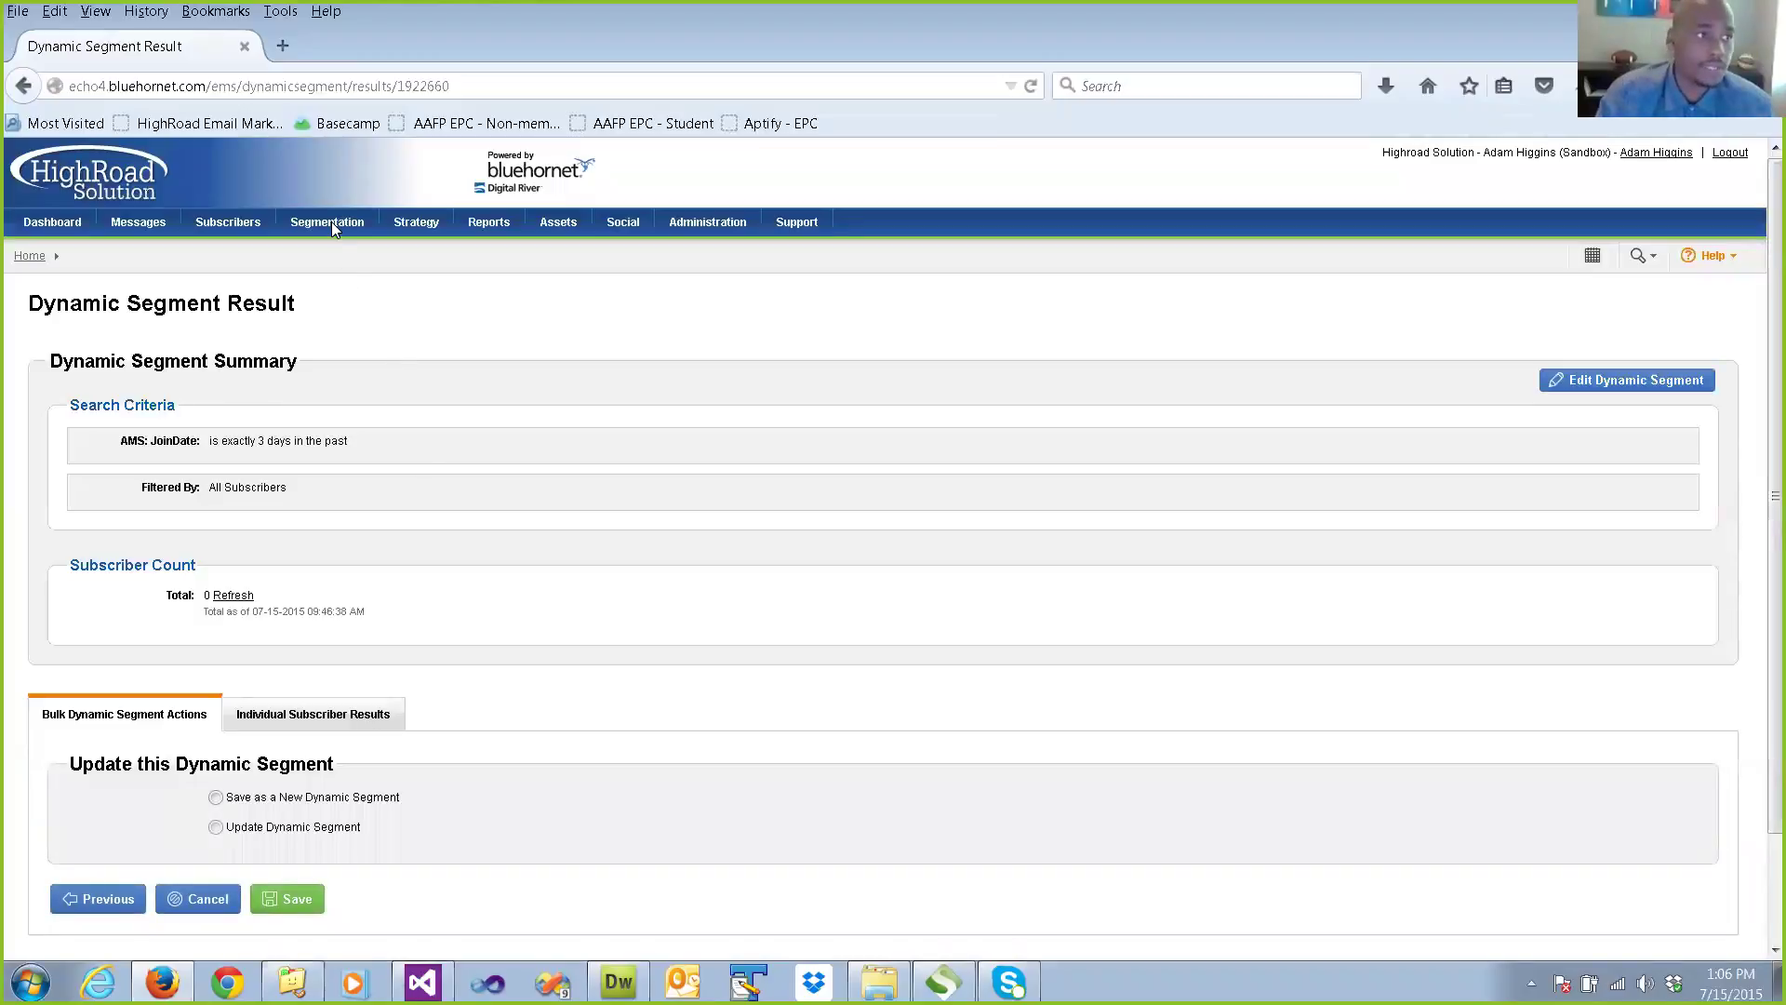
# Start a new recurring message and set its bill code to TEST.
pyautogui.moveTo(334, 228)
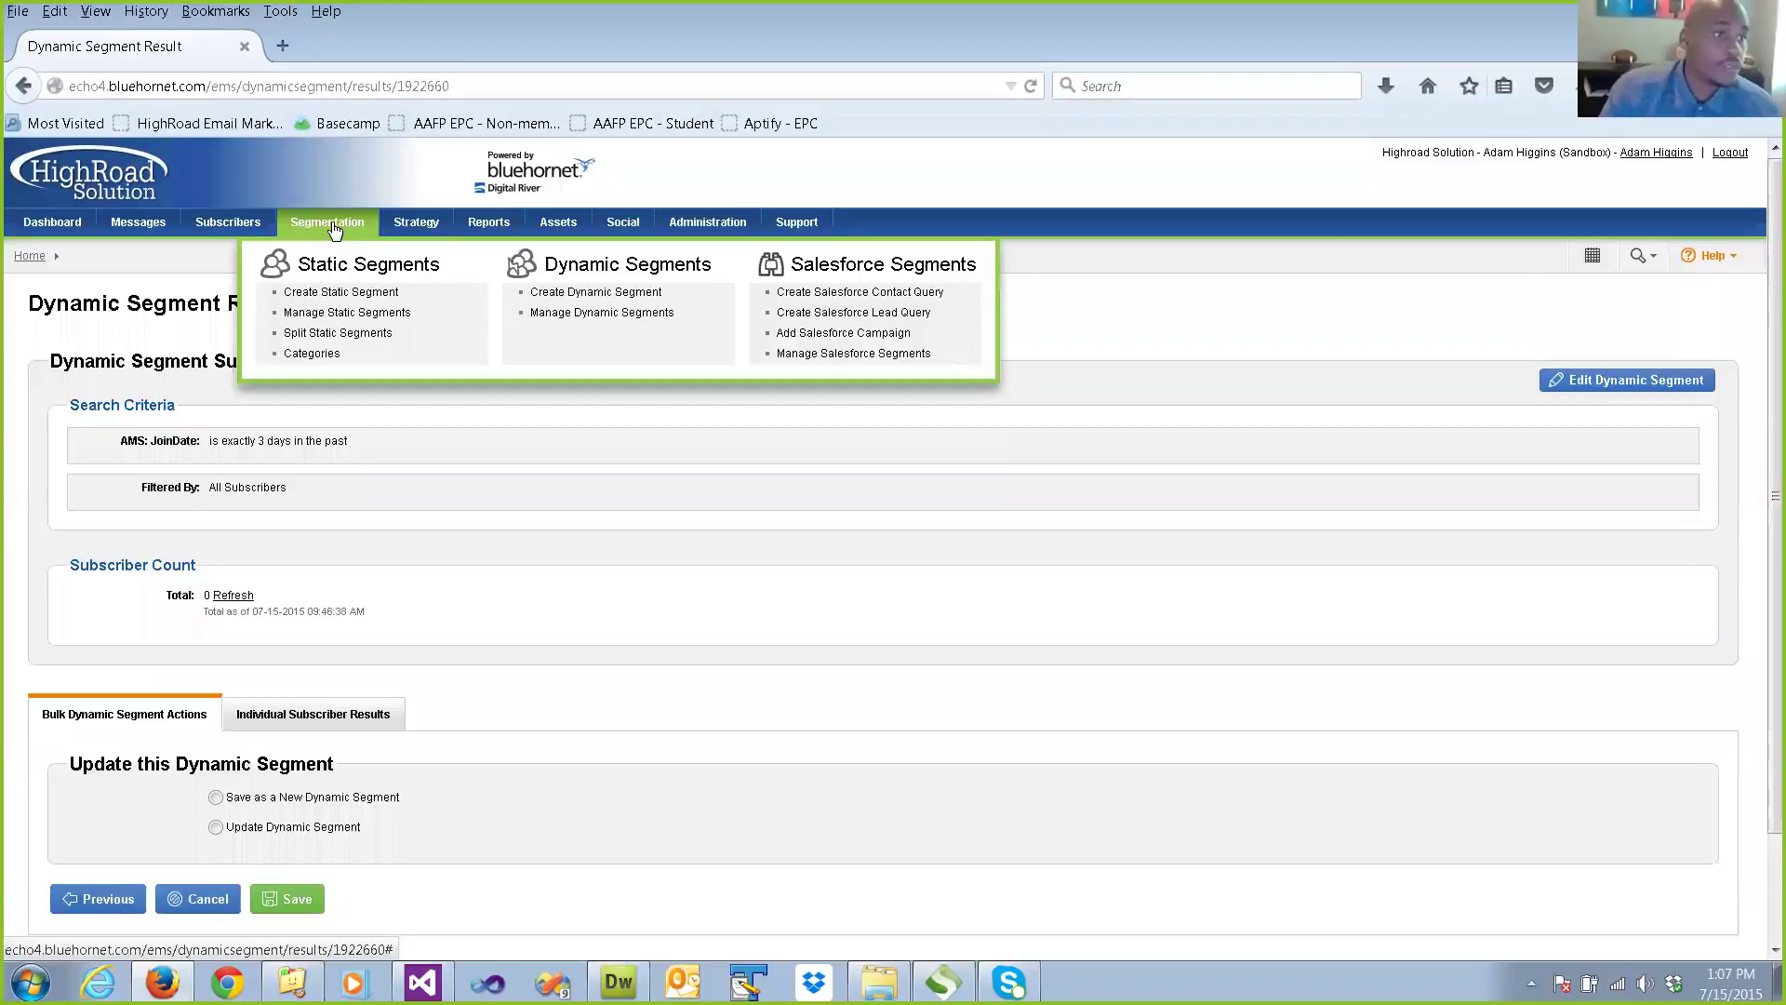
pyautogui.moveTo(155, 227)
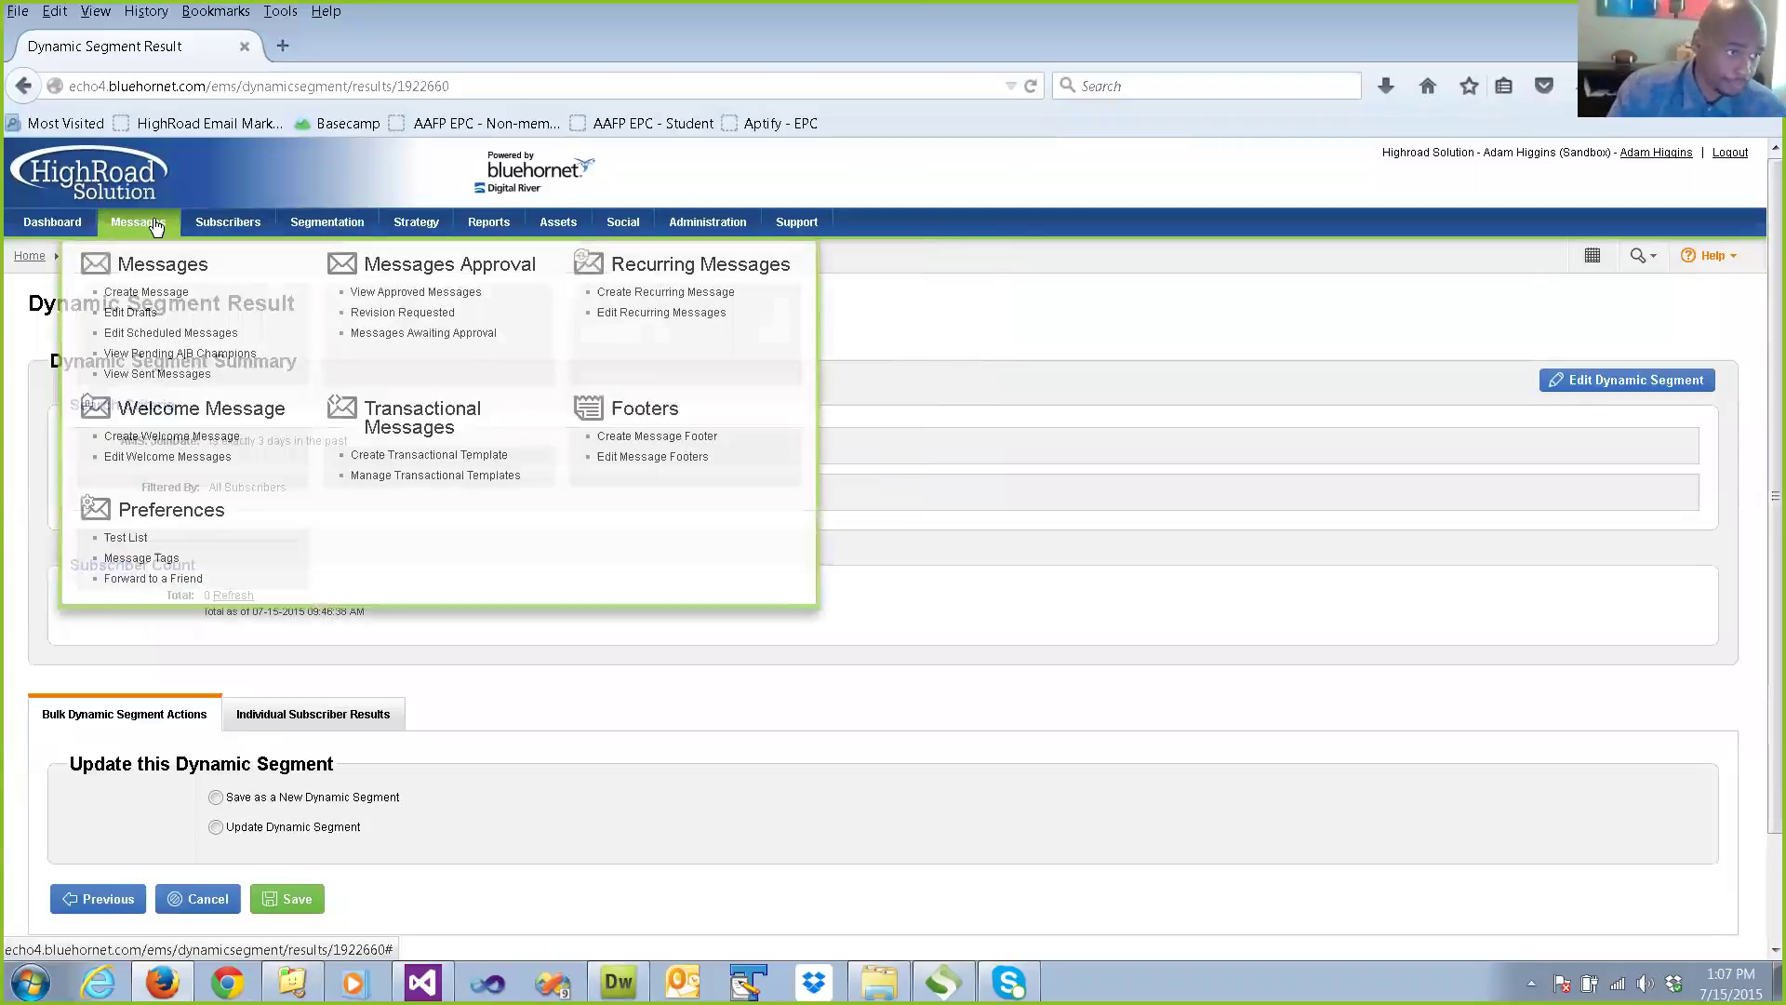
pyautogui.click(657, 294)
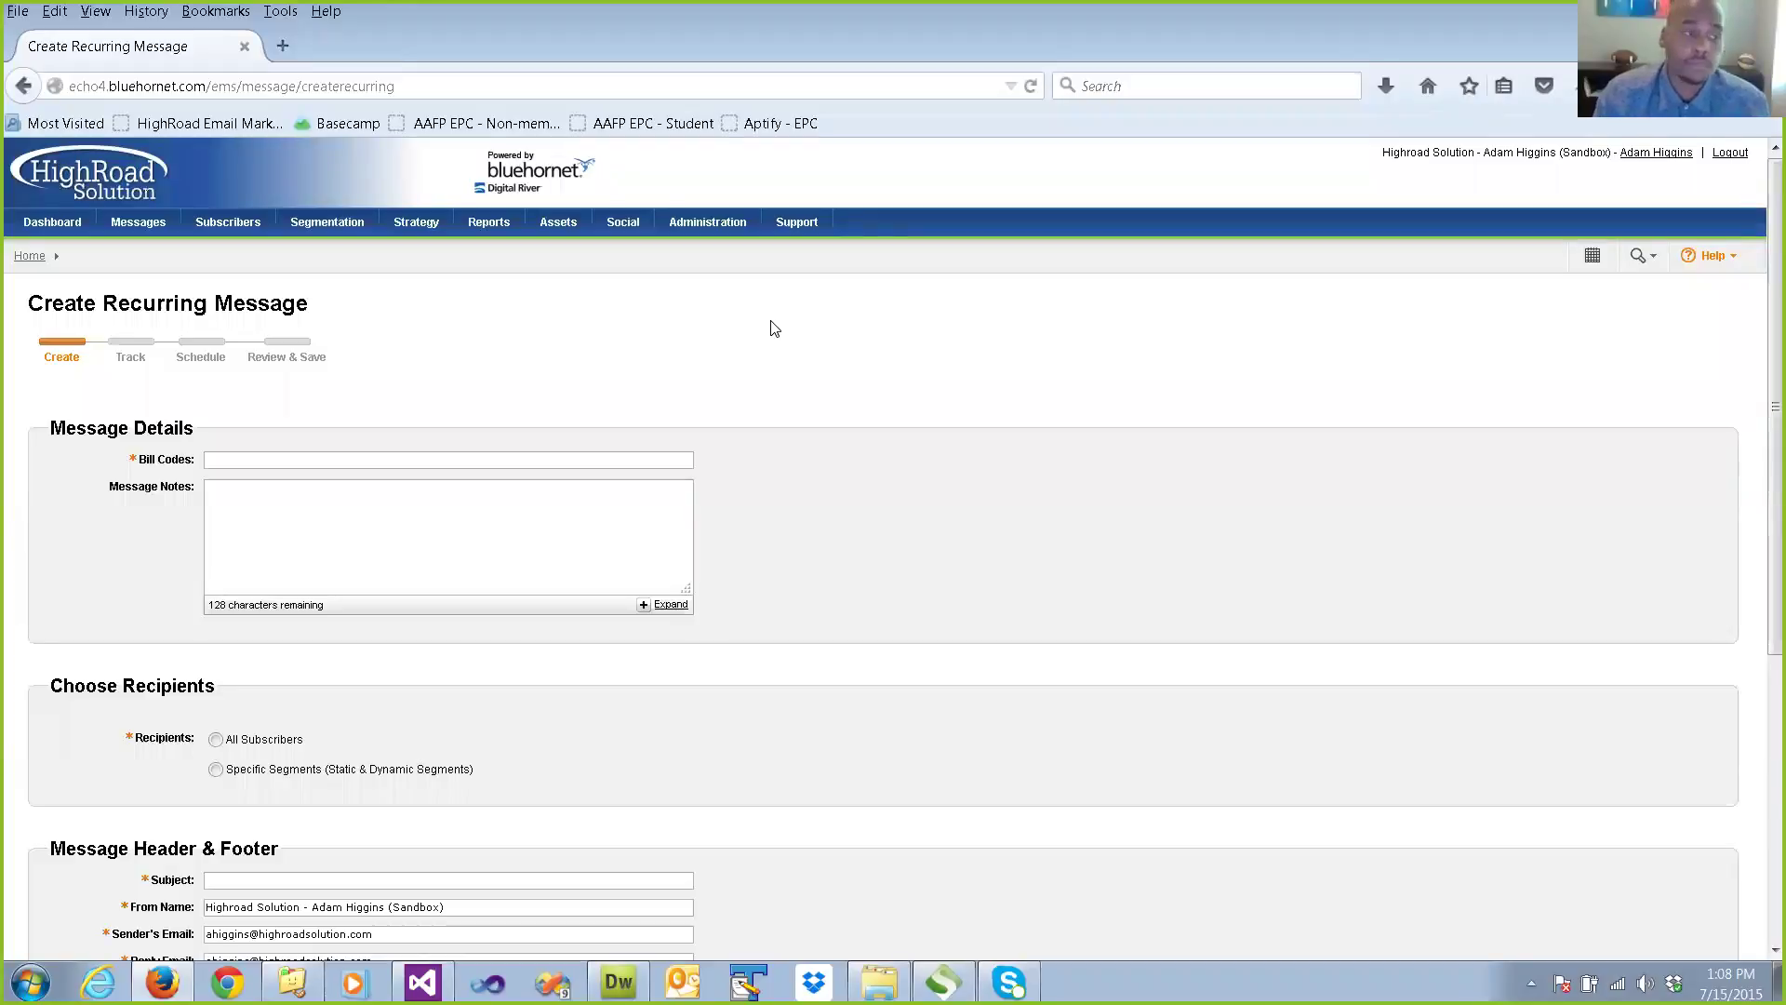
pyautogui.click(326, 457)
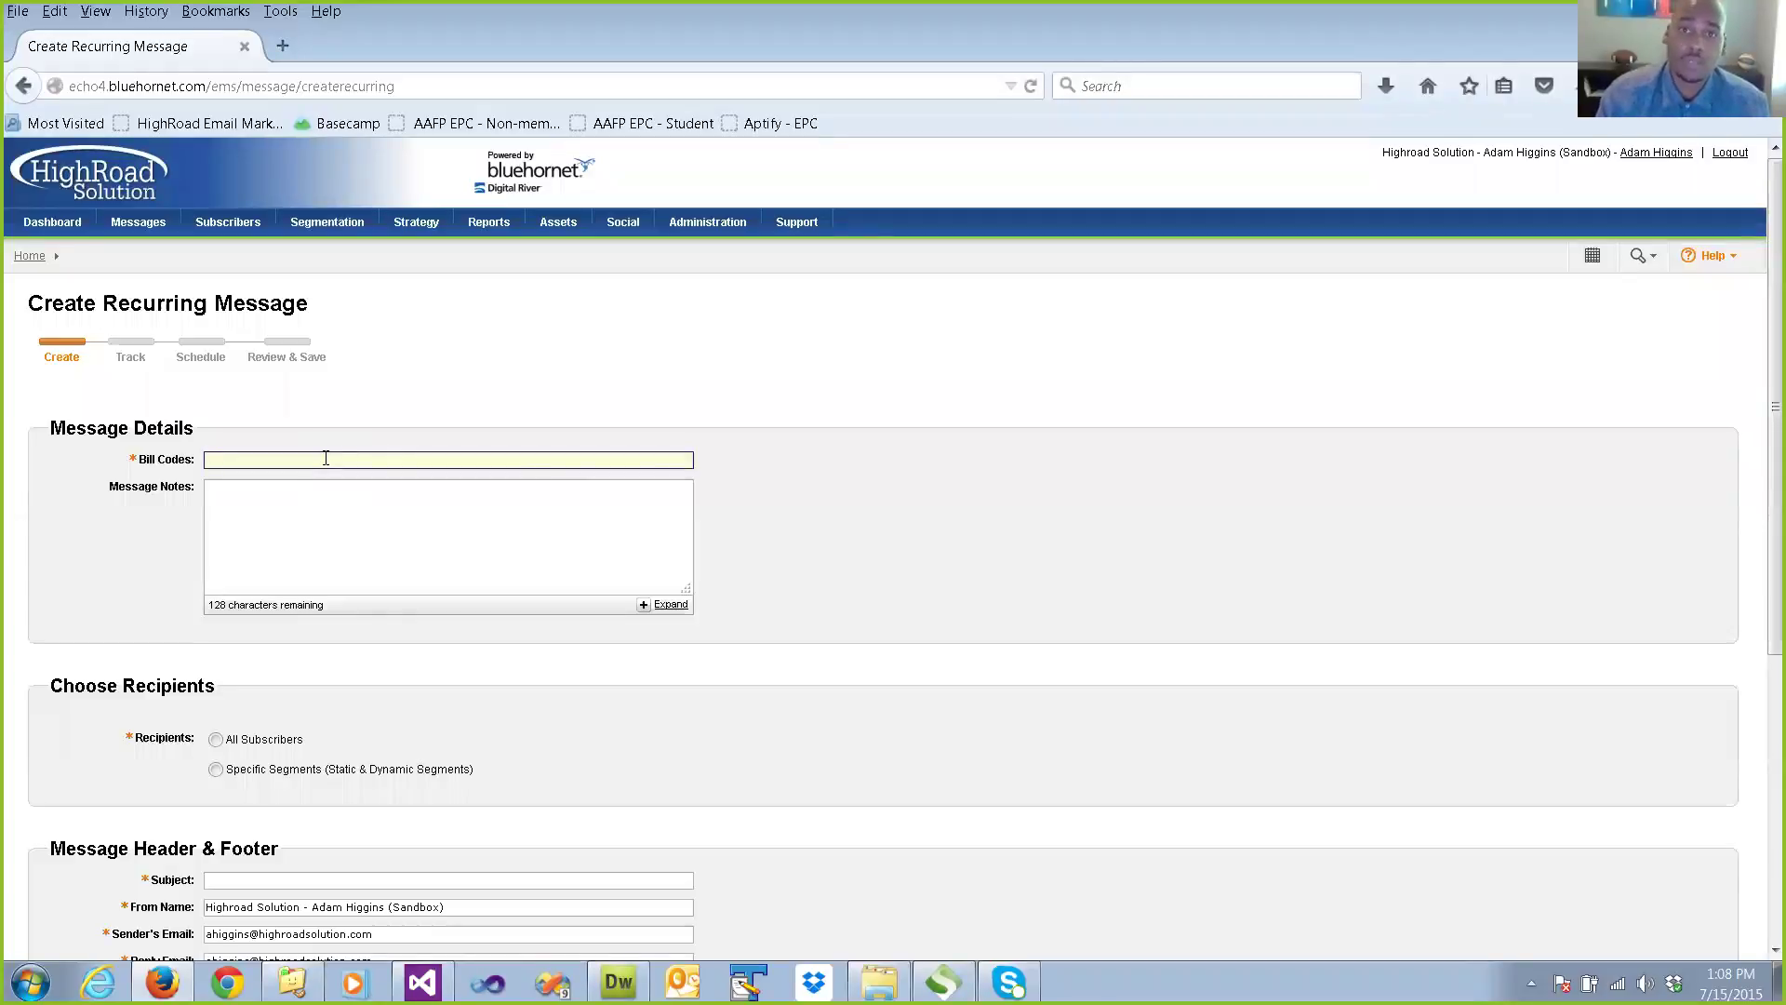
pyautogui.write('Test')
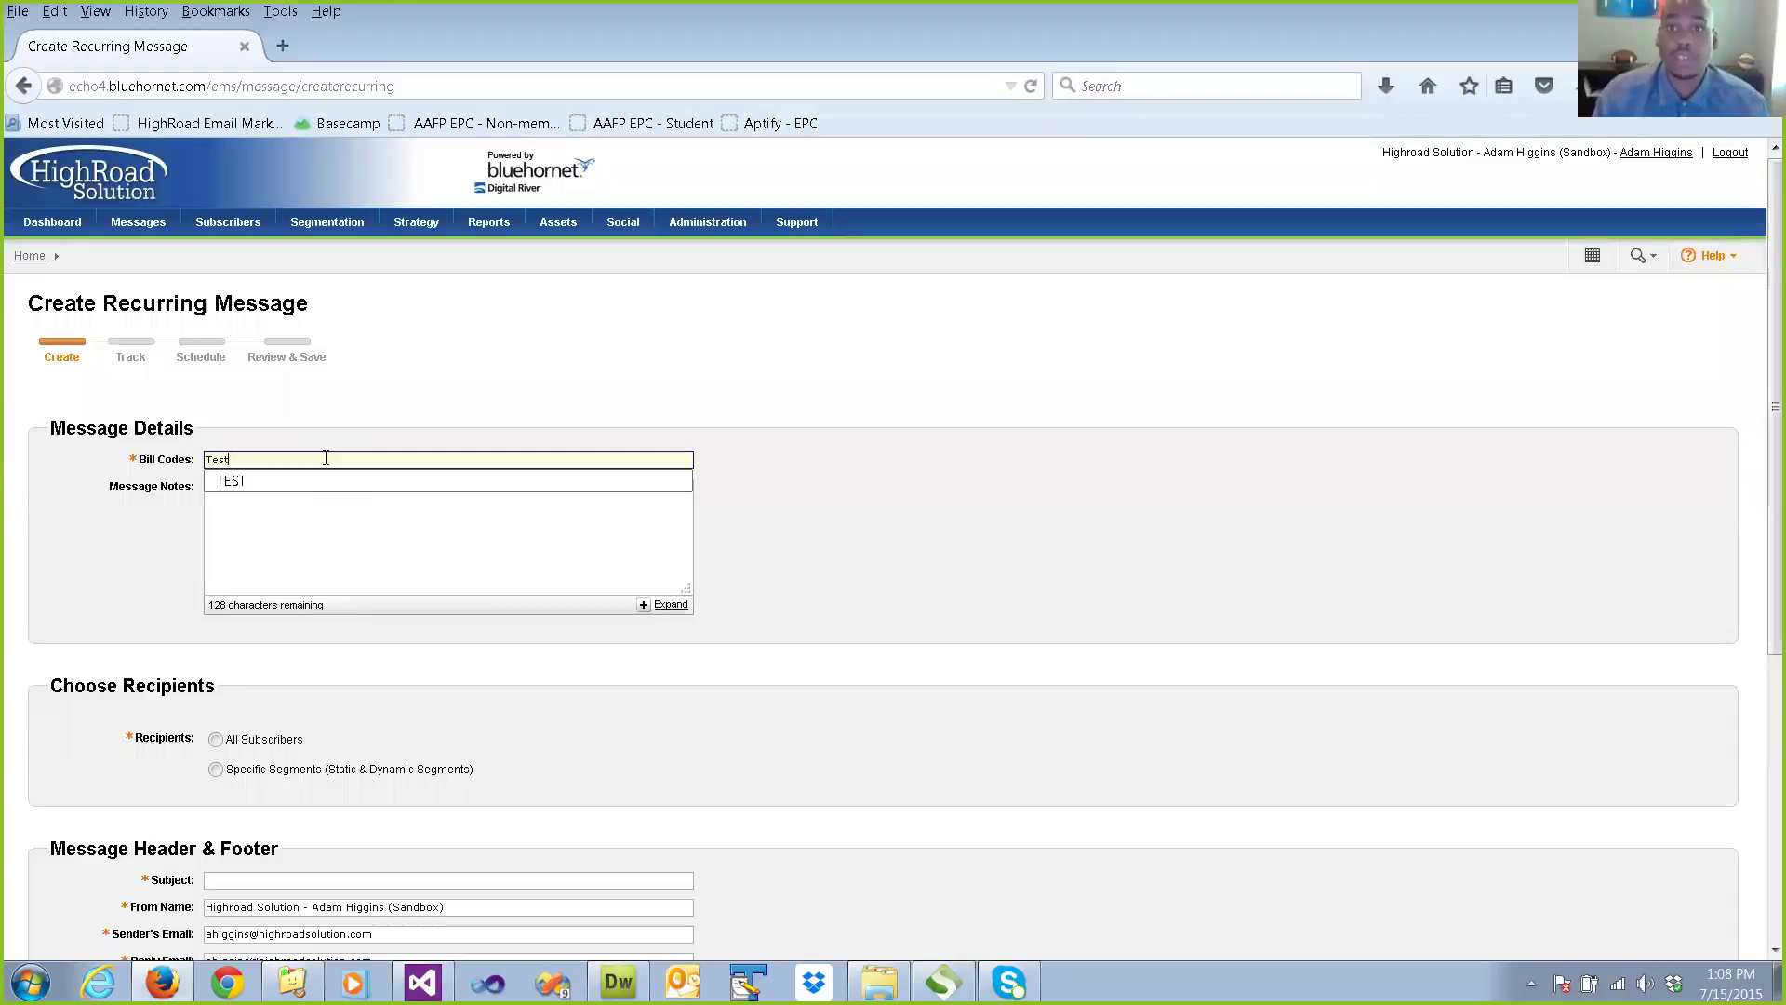
pyautogui.click(290, 478)
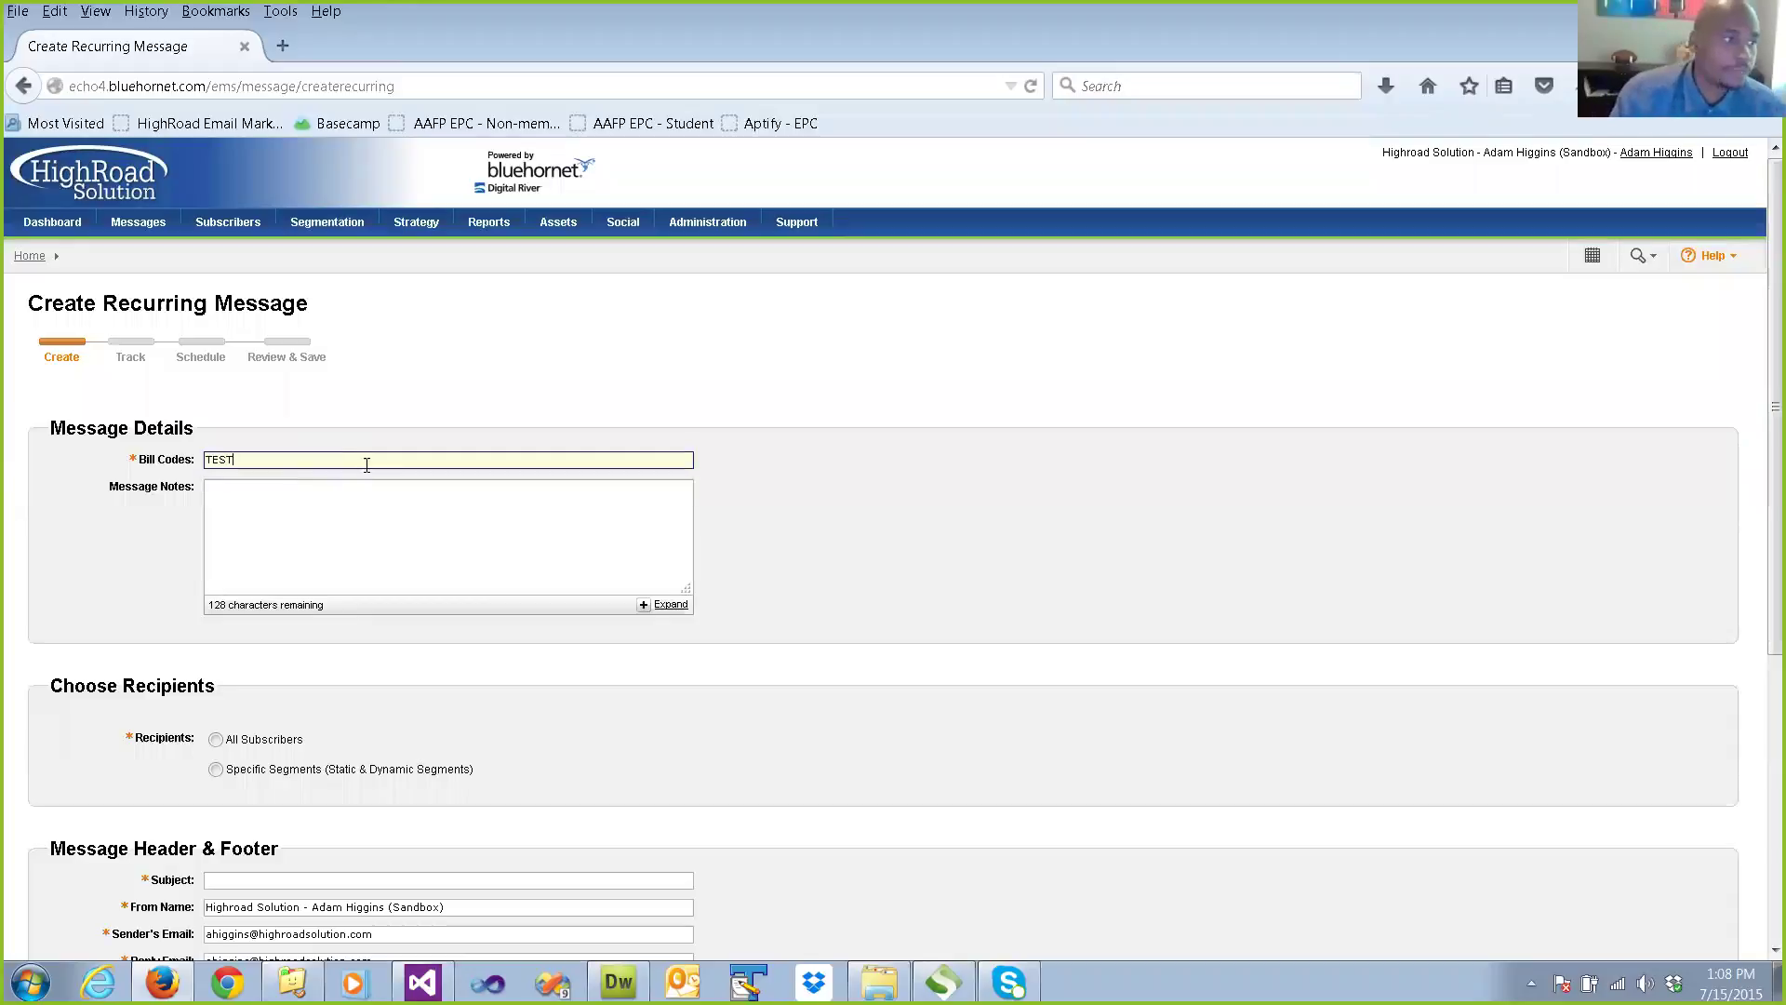
pyautogui.click(804, 505)
# Limit the recipients to specific segments, filter the segment names by 00%, and include the 00 - MBR - New Members dynamic segment.
pyautogui.scroll(-2, 842, 502)
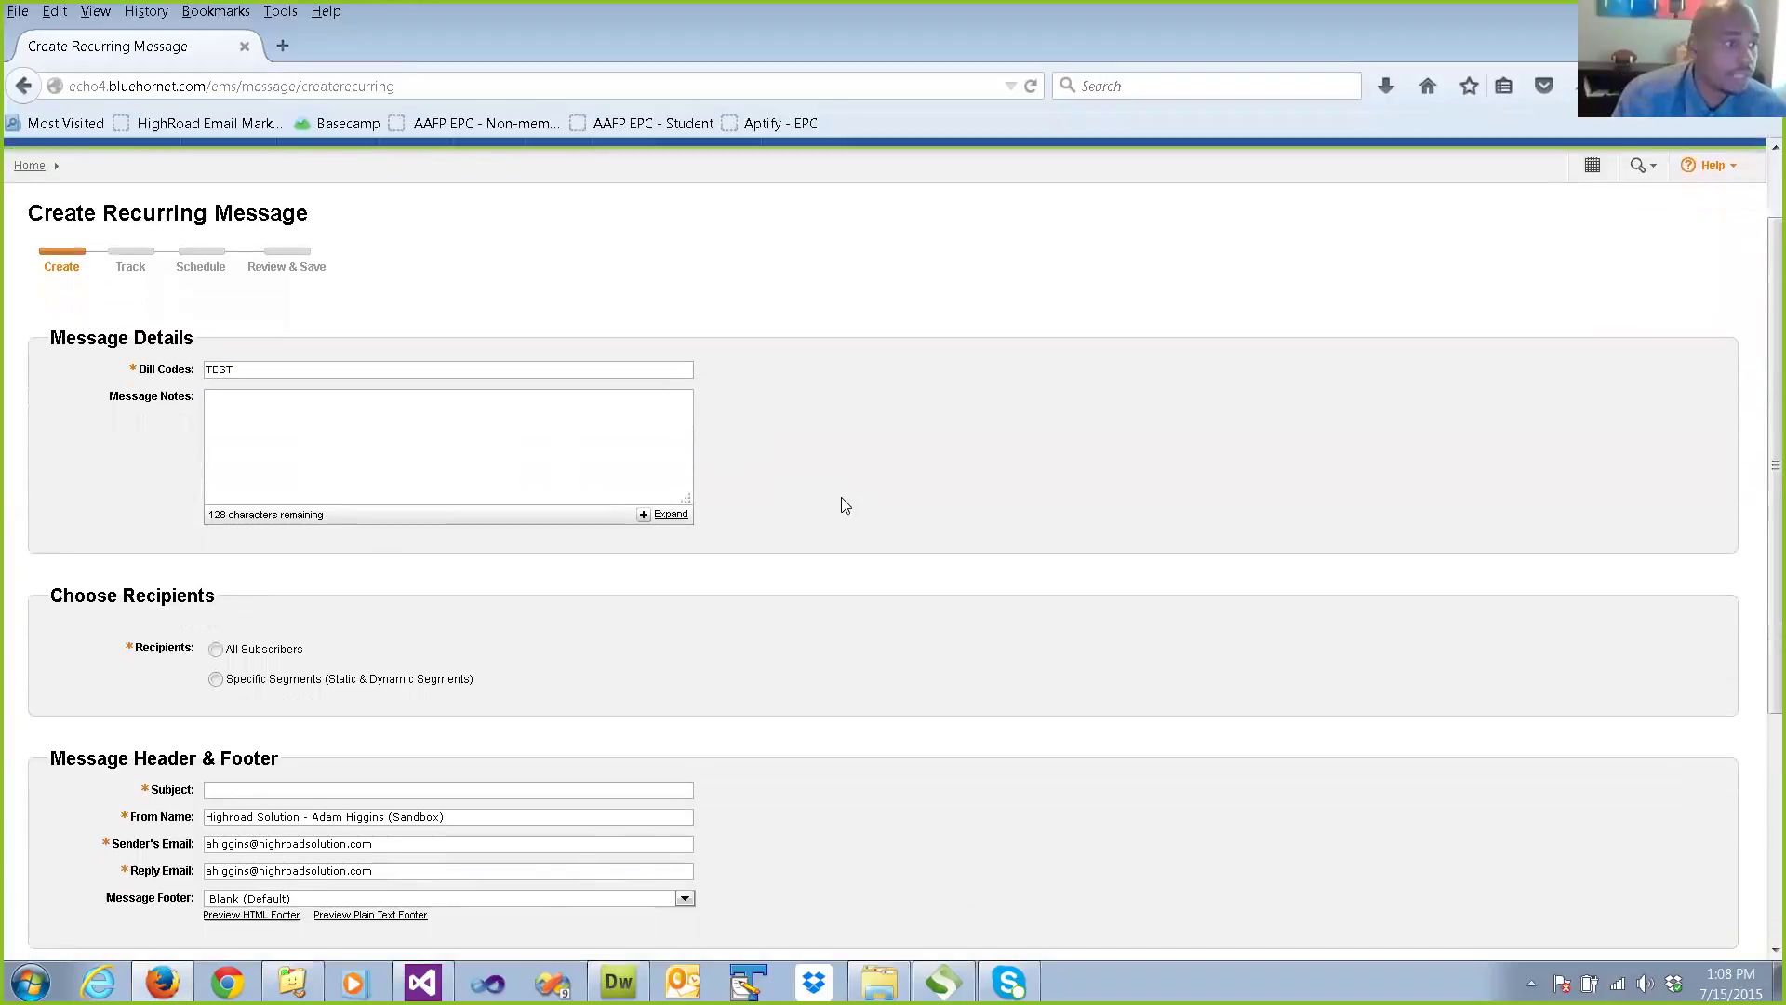
pyautogui.scroll(-4, 556, 549)
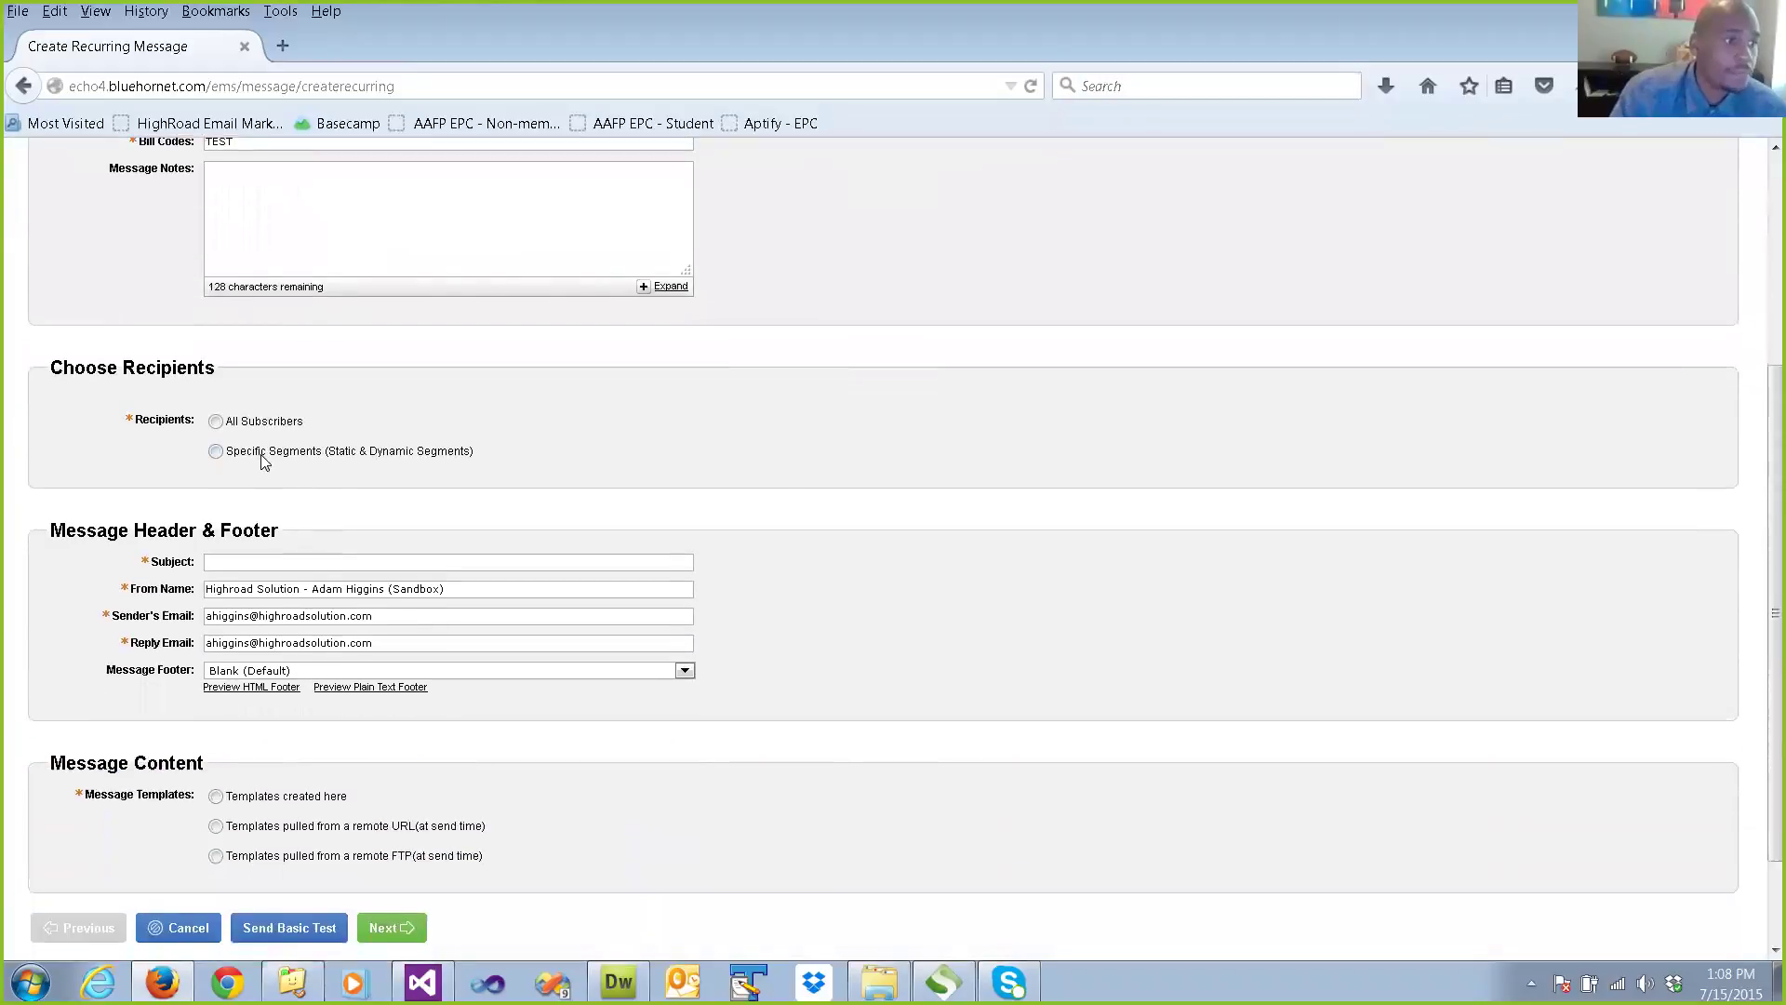
pyautogui.click(264, 460)
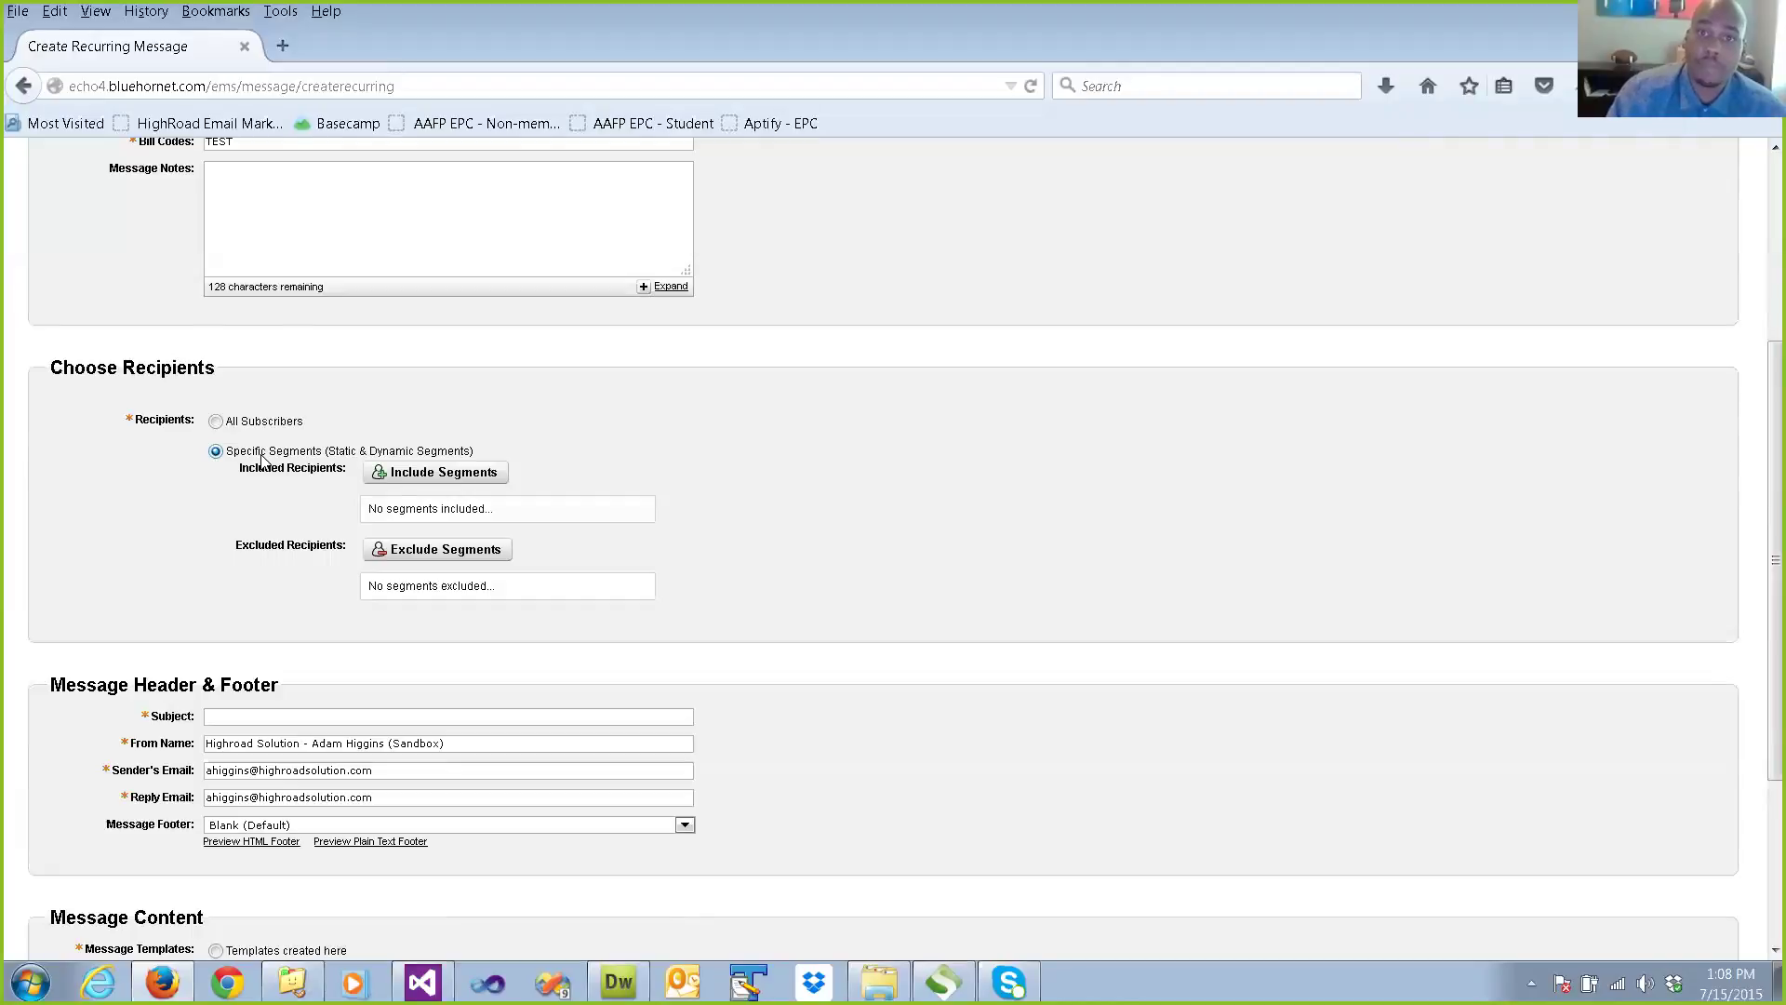
pyautogui.click(476, 470)
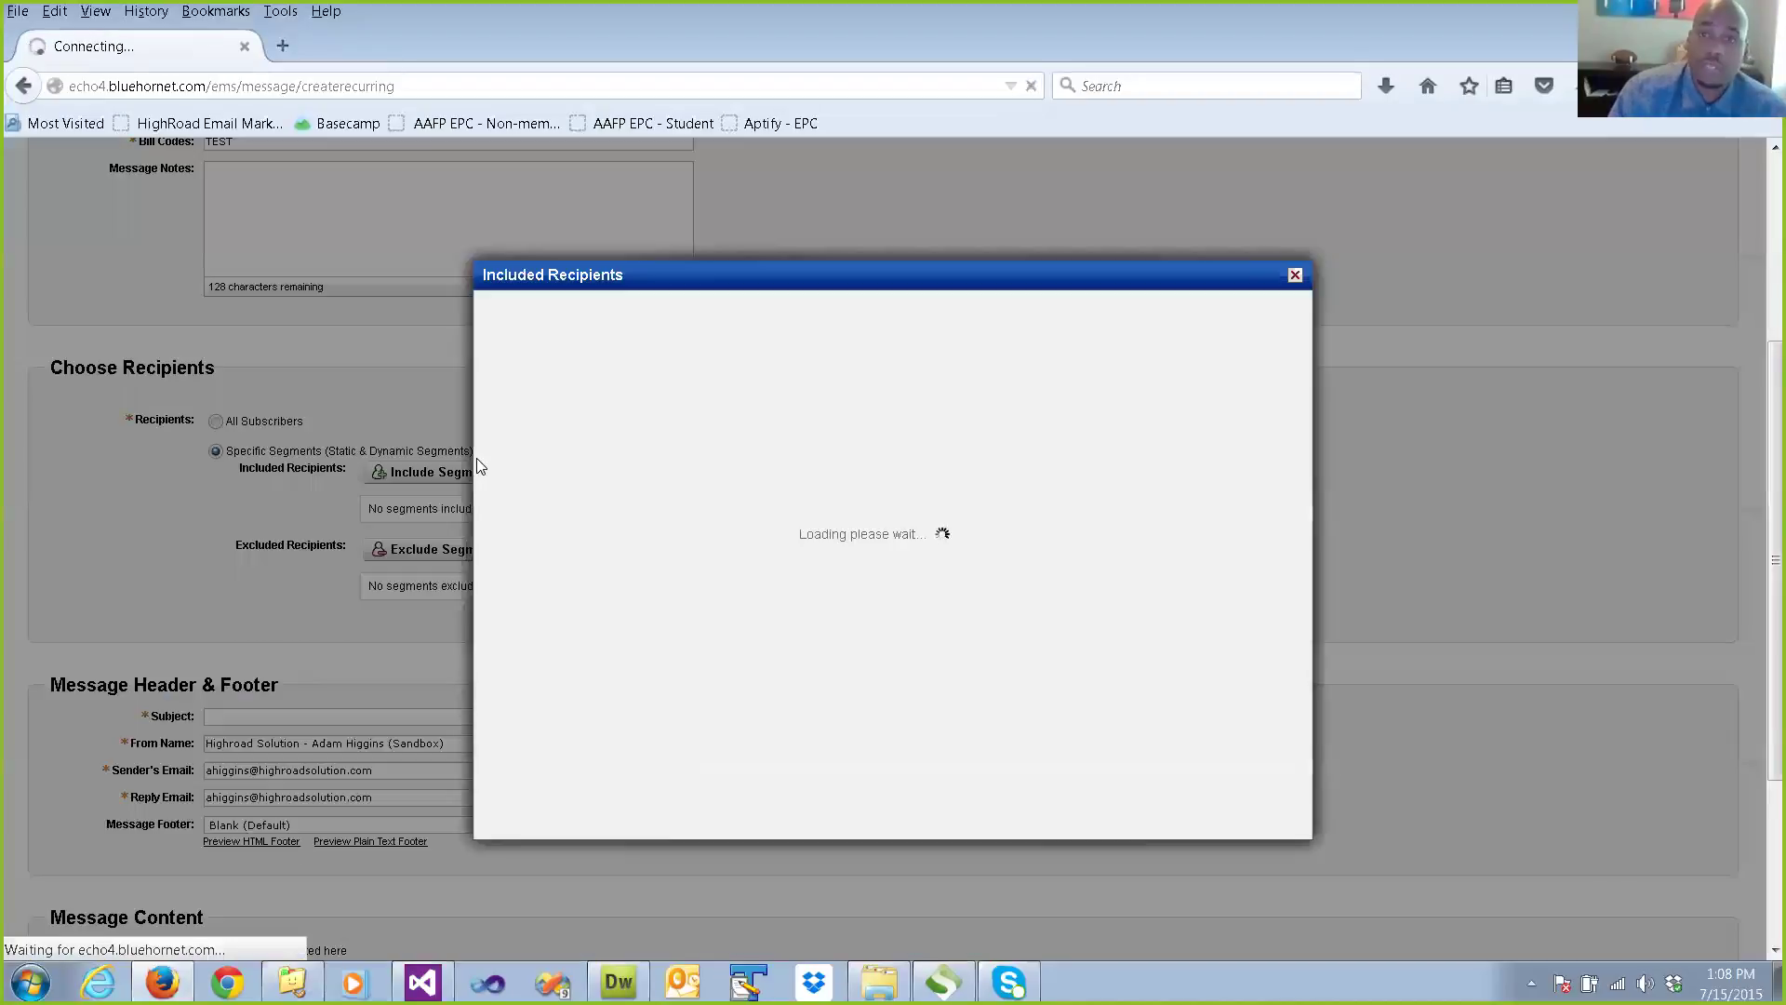
pyautogui.click(672, 400)
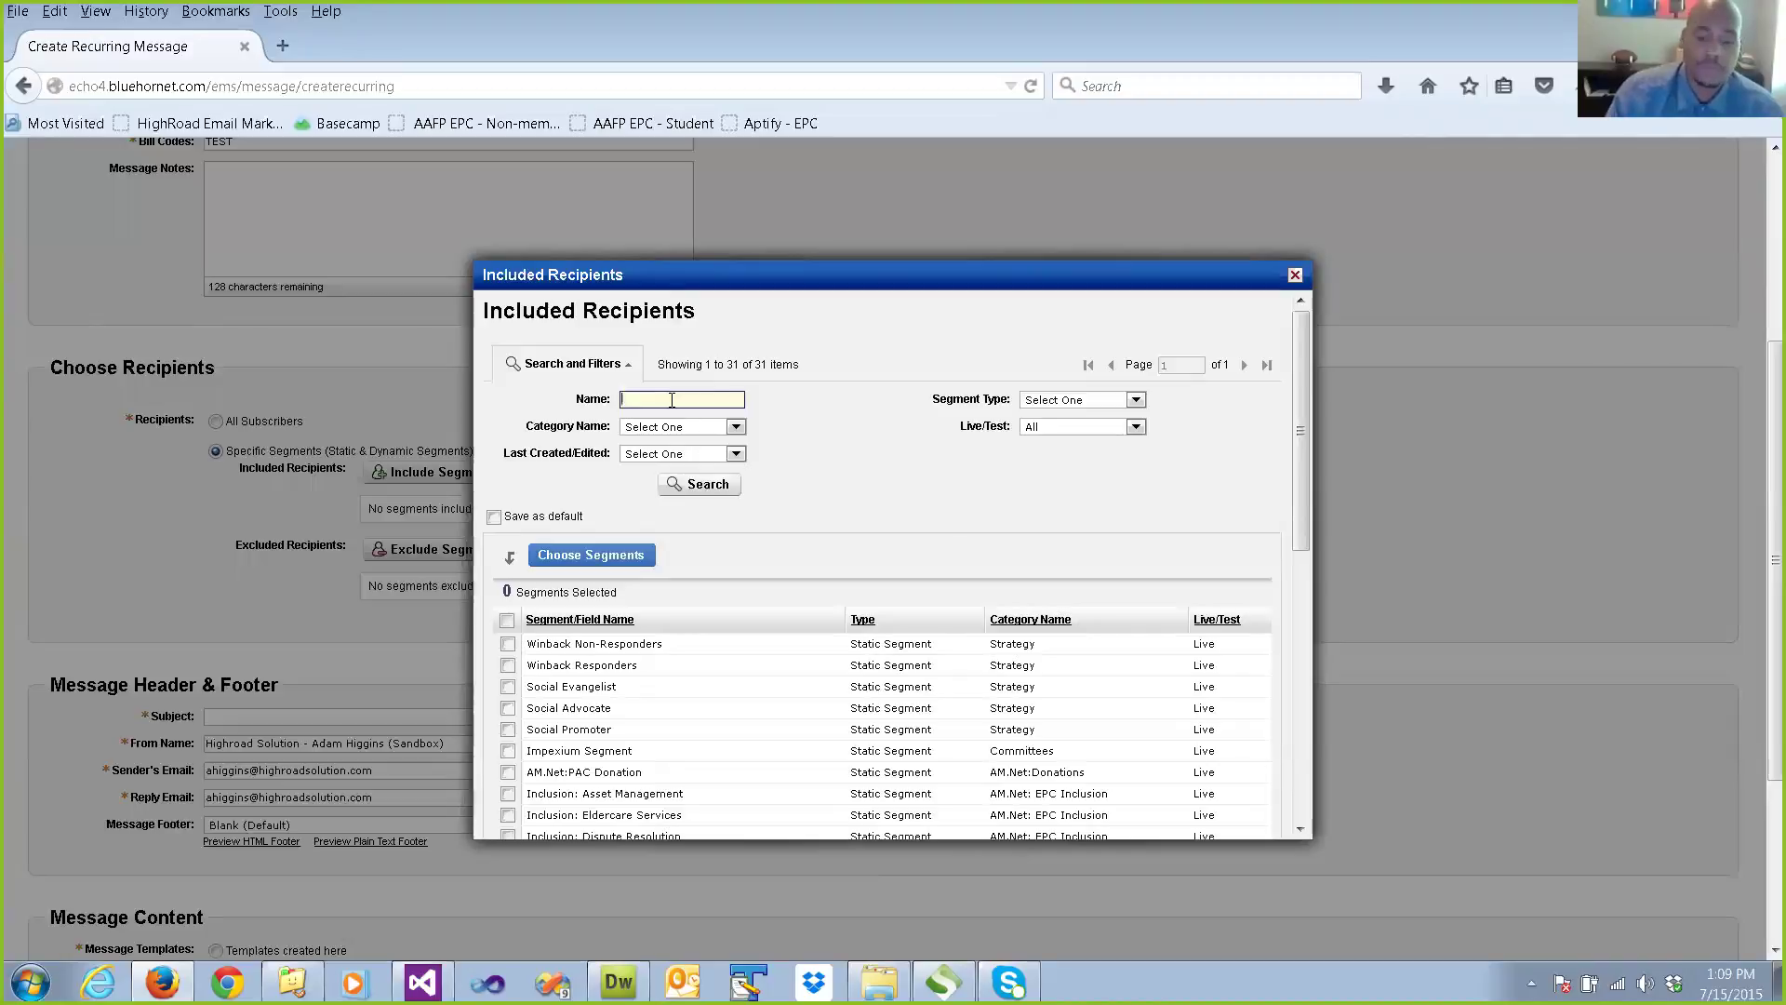
pyautogui.write('00')
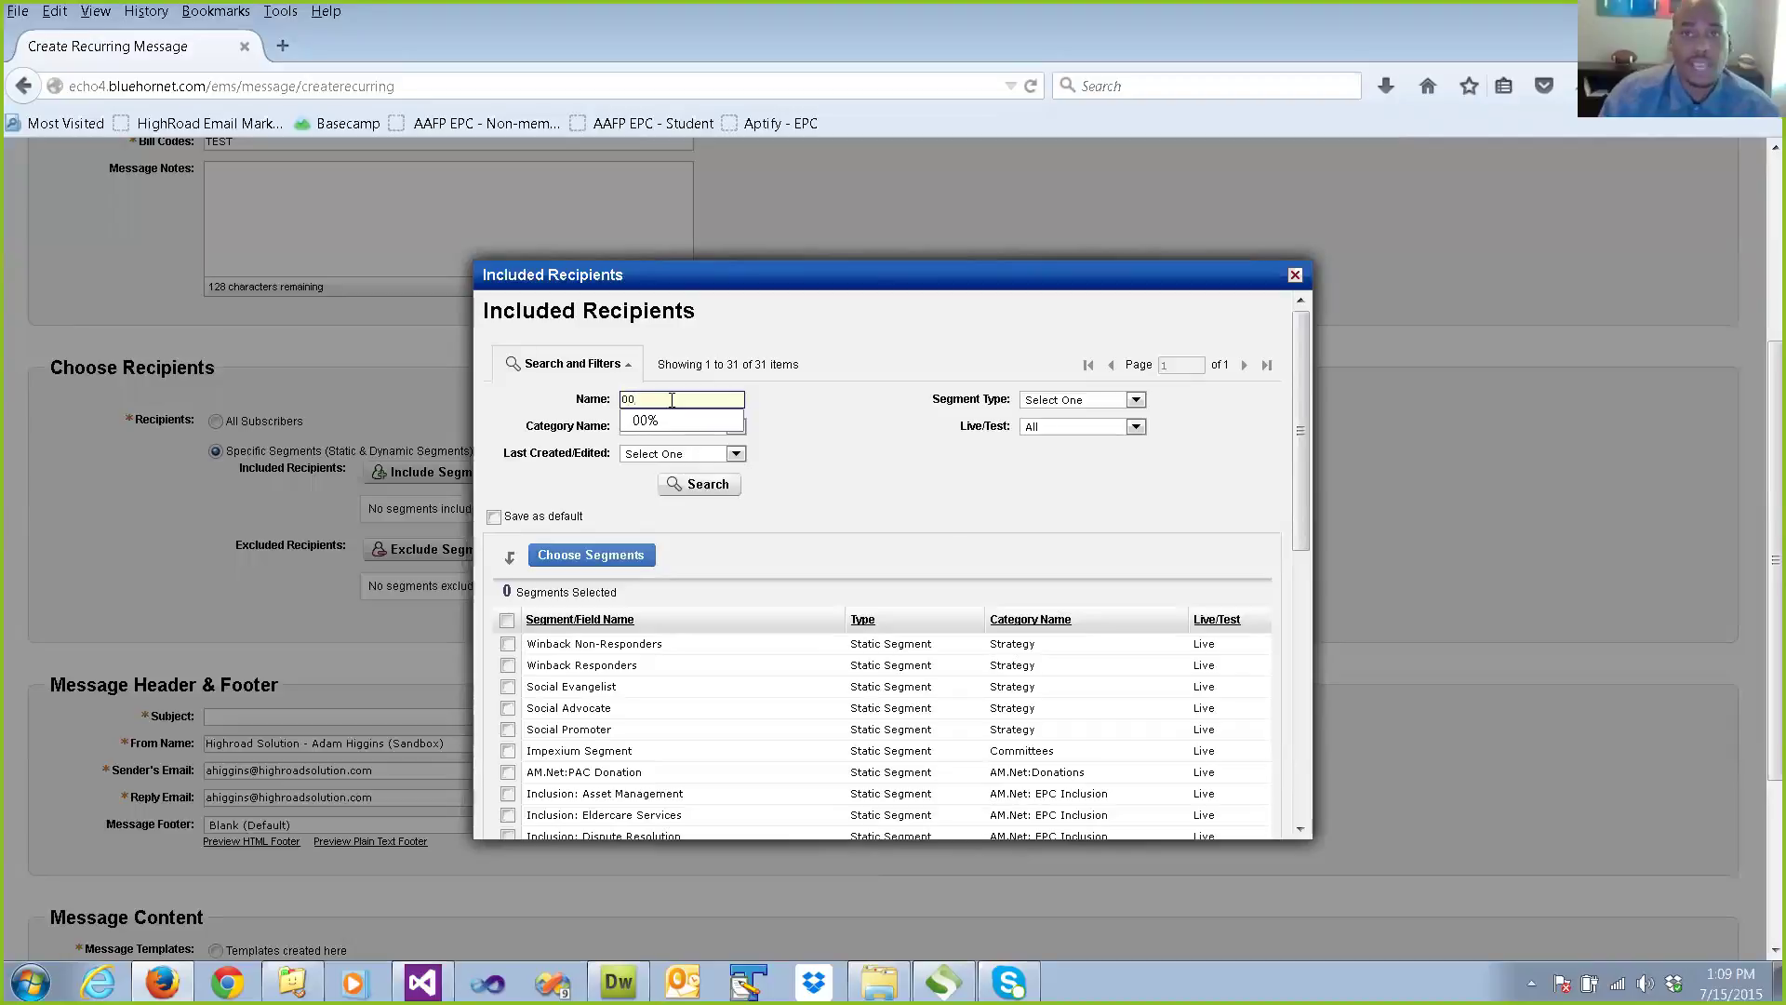
pyautogui.write('%')
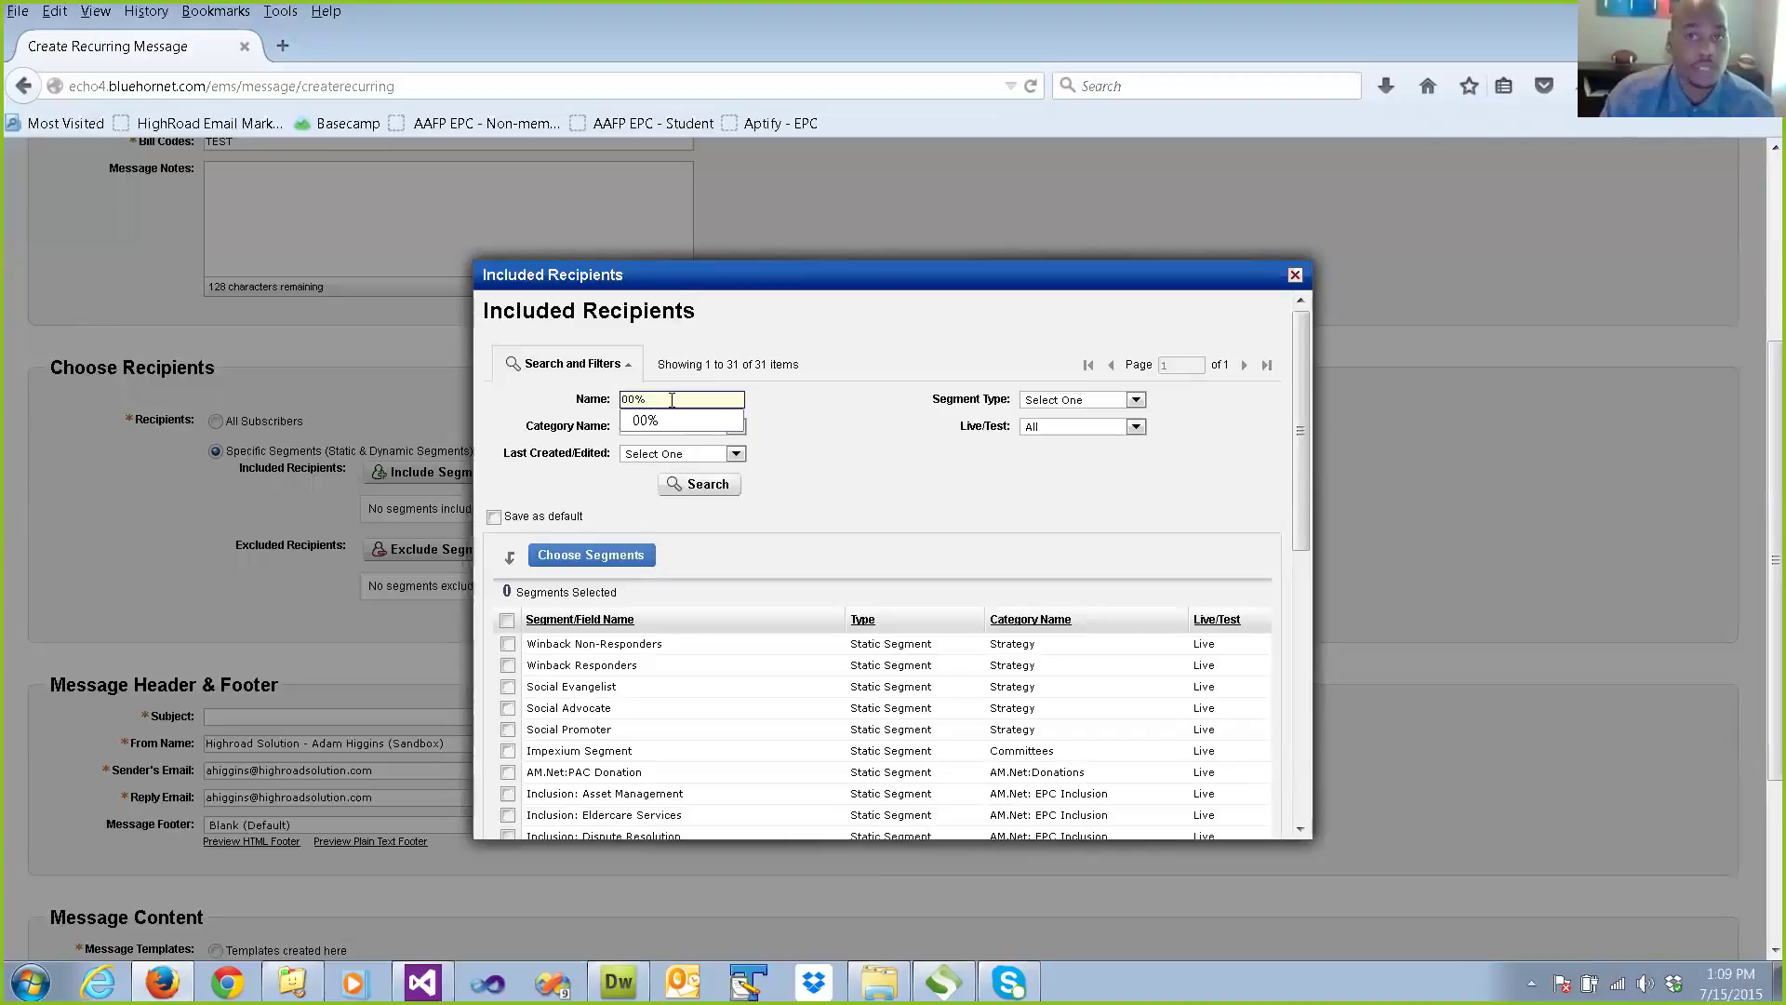
pyautogui.click(701, 491)
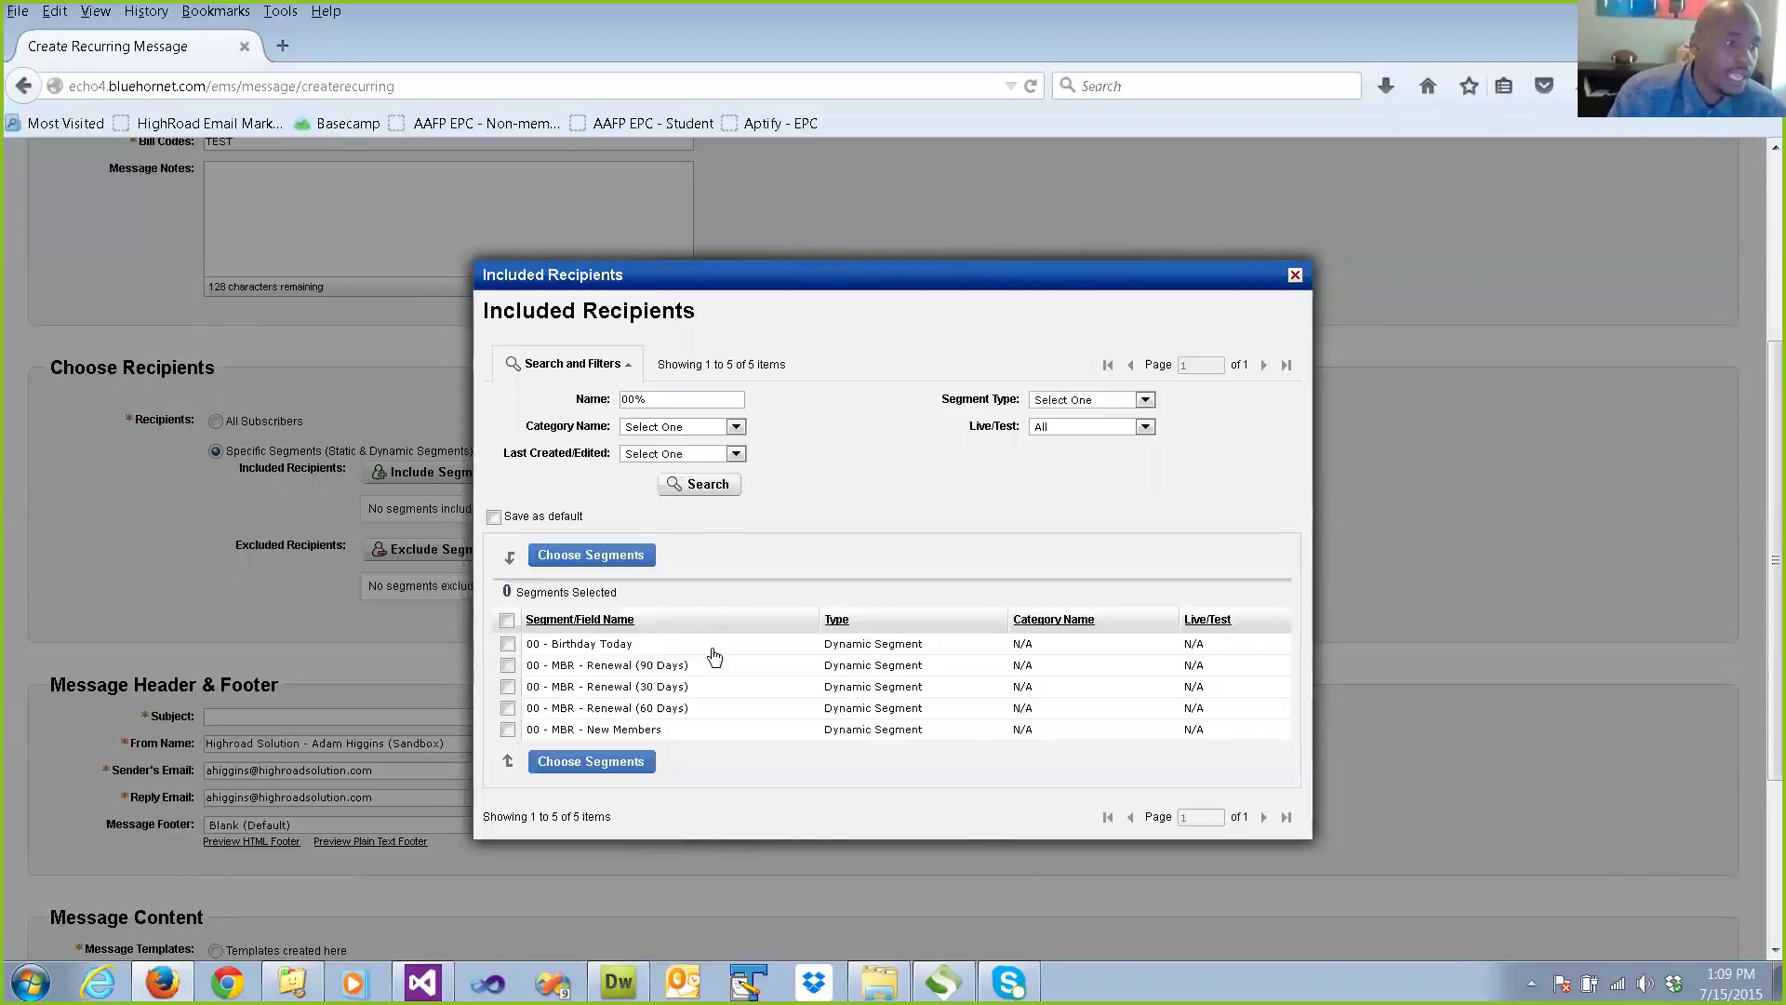
pyautogui.click(508, 730)
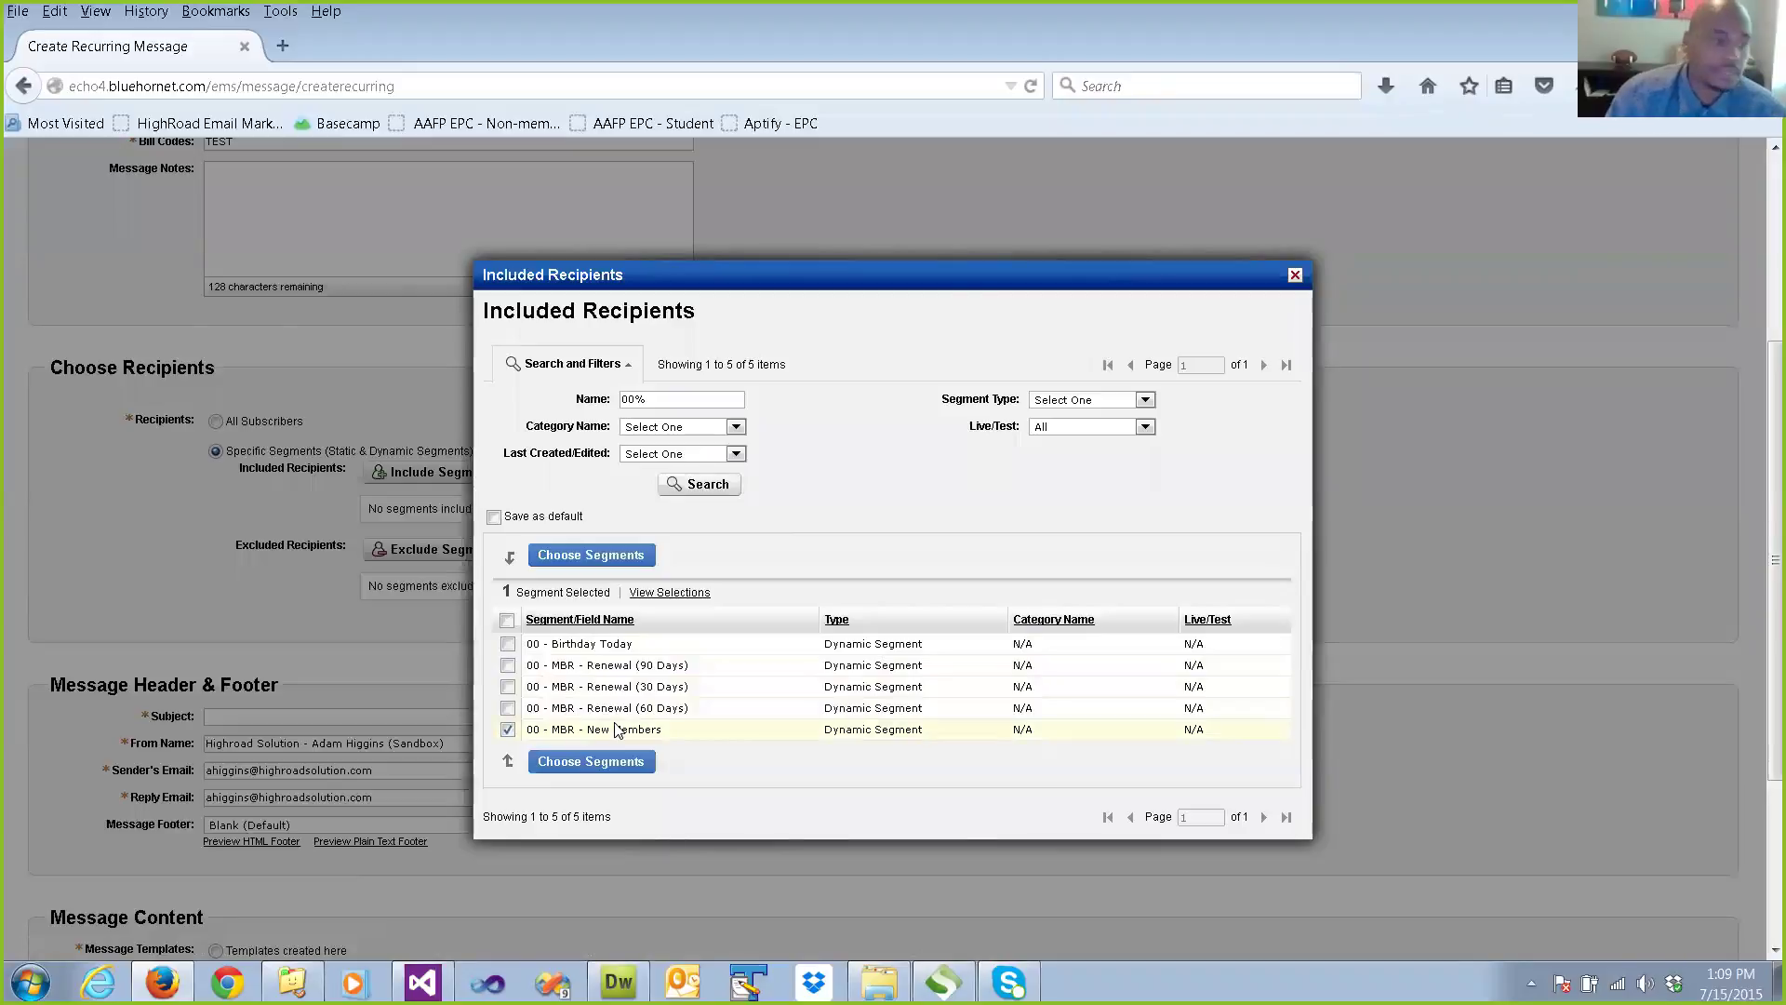
pyautogui.click(619, 765)
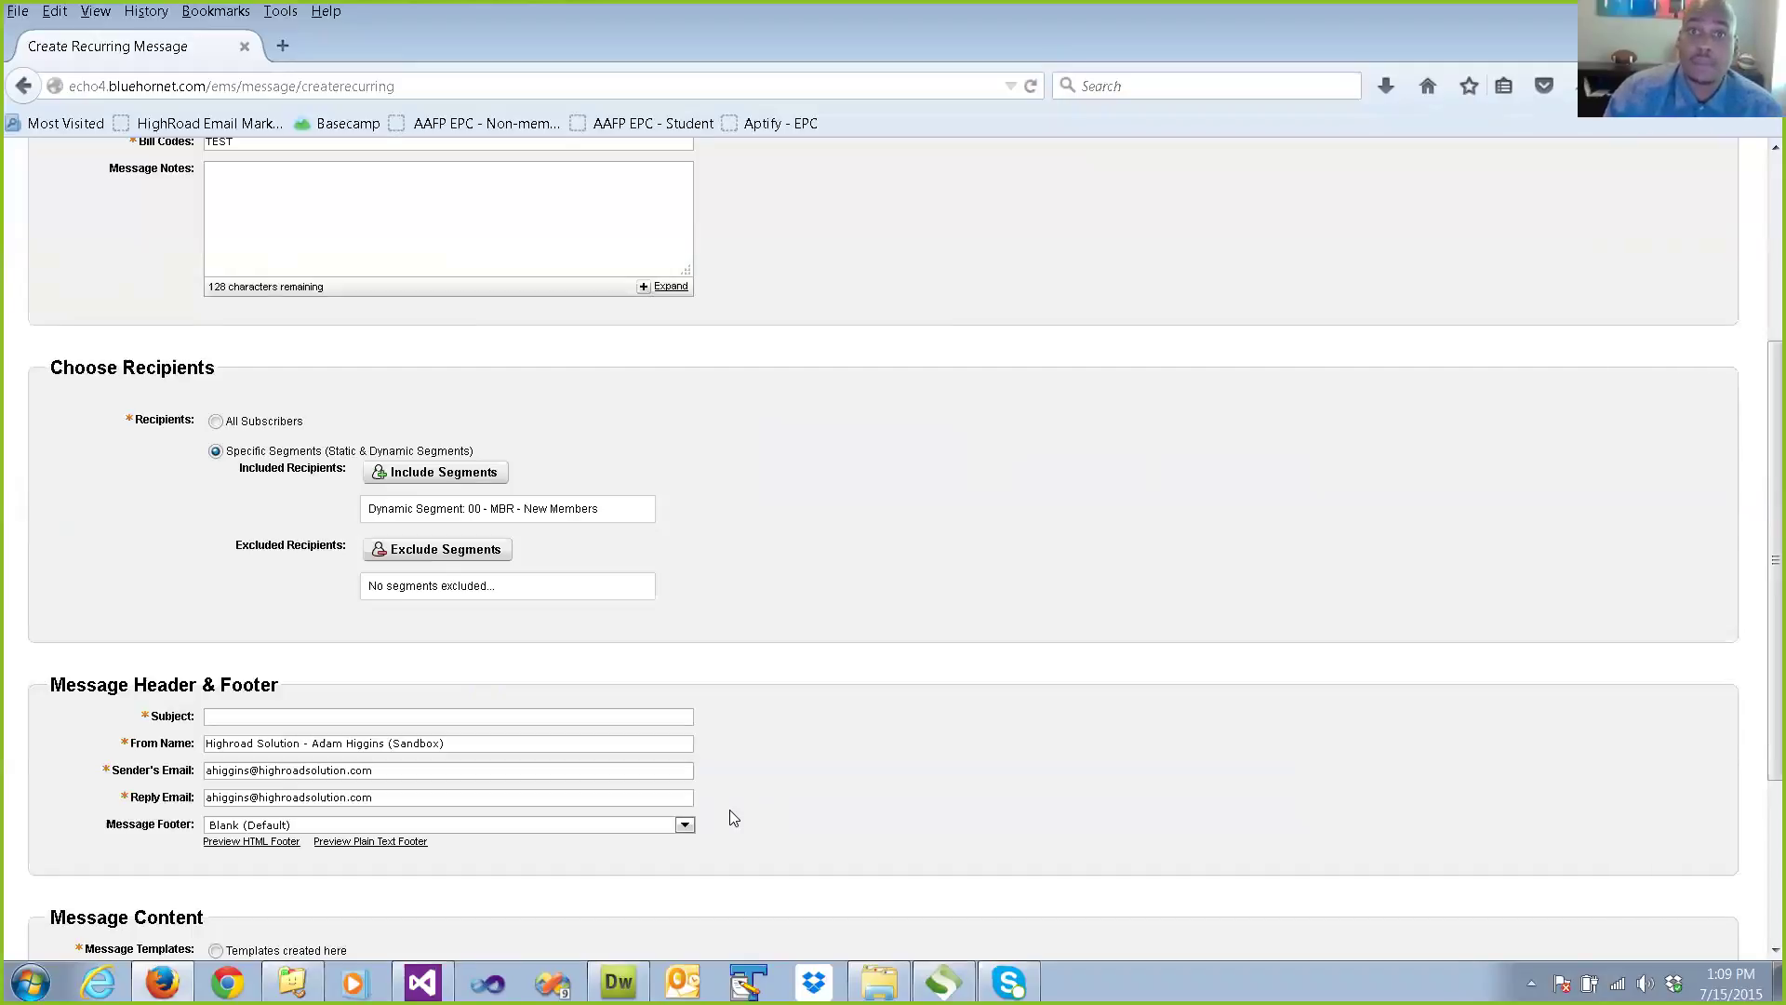
# Enter "Welcome to our organization" as the subject of the recurring message.
pyautogui.scroll(-3, 969, 674)
pyautogui.click(478, 507)
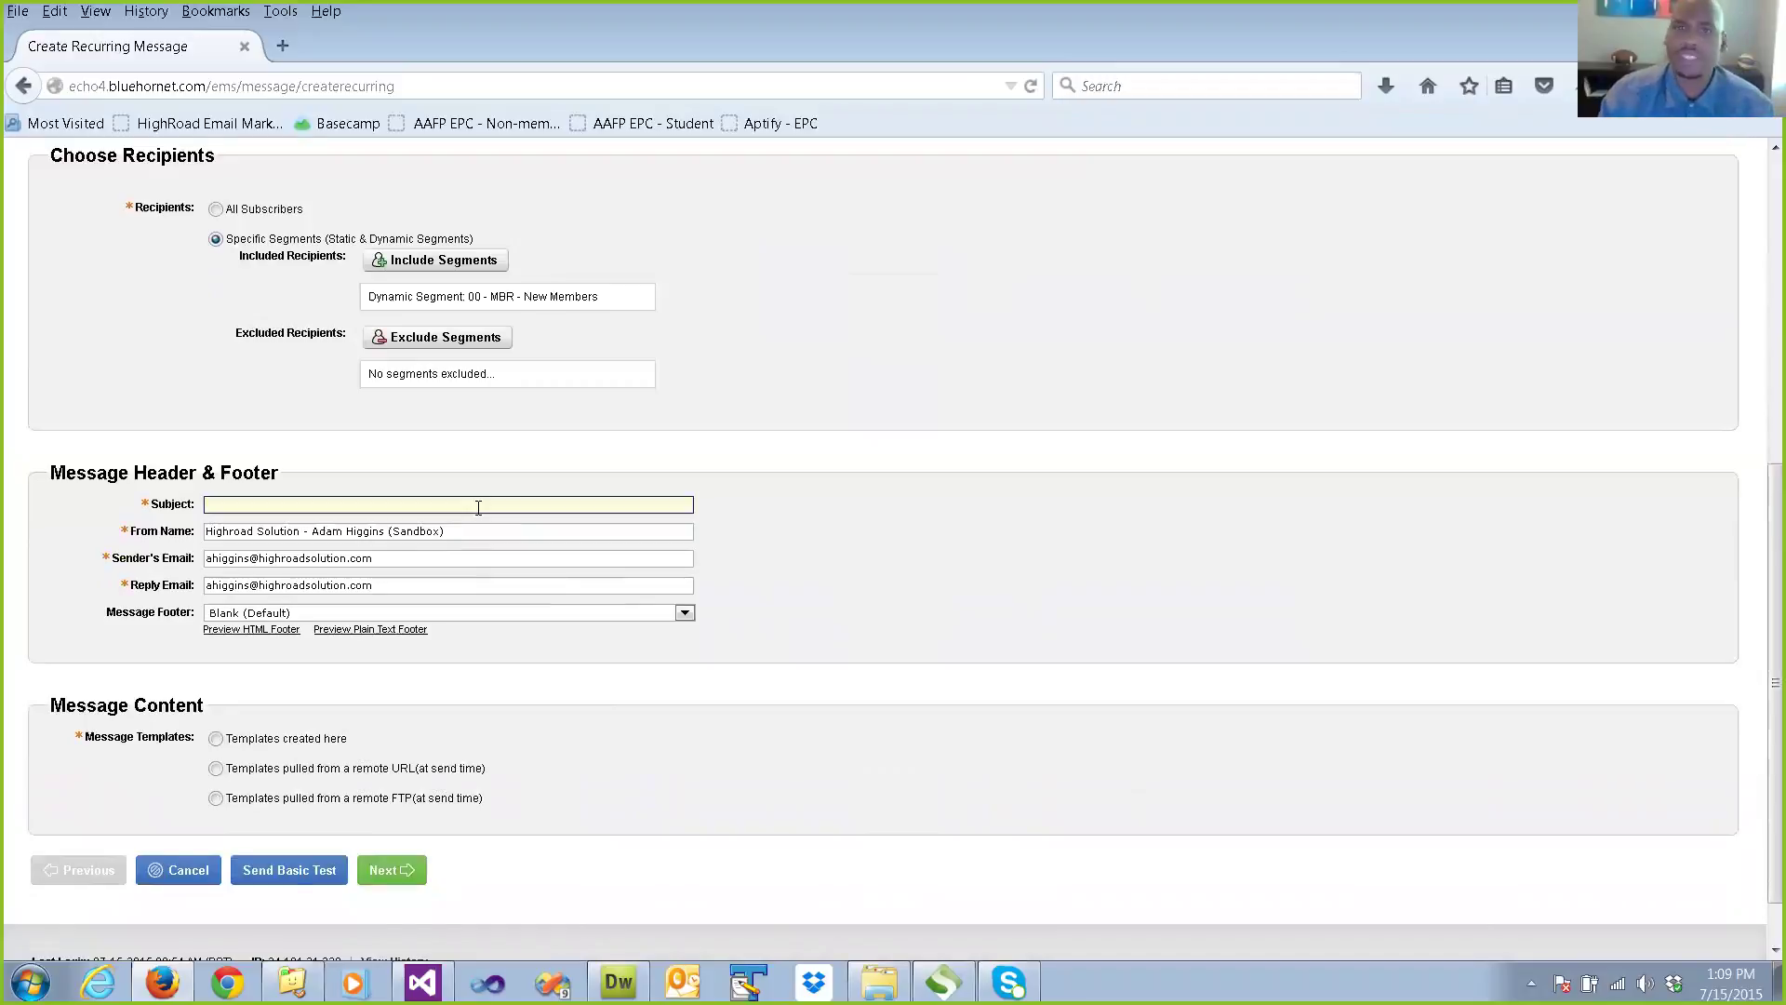
pyautogui.write('Welcome to')
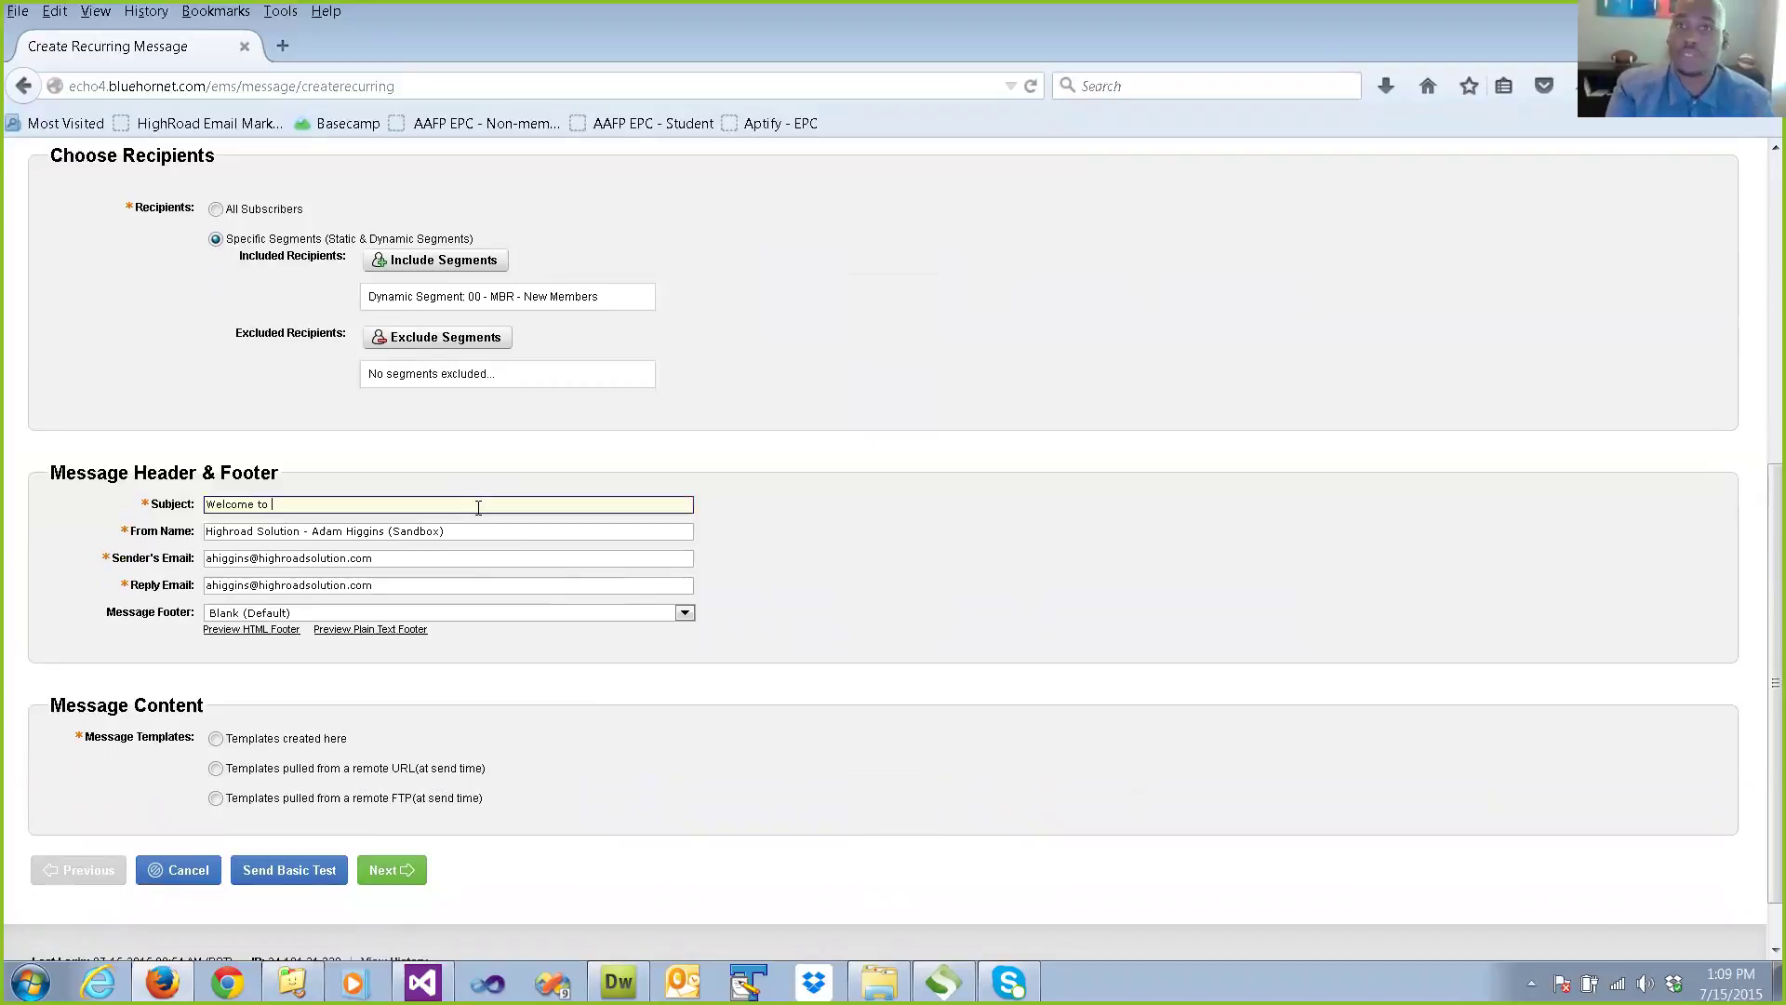
pyautogui.write(' our org')
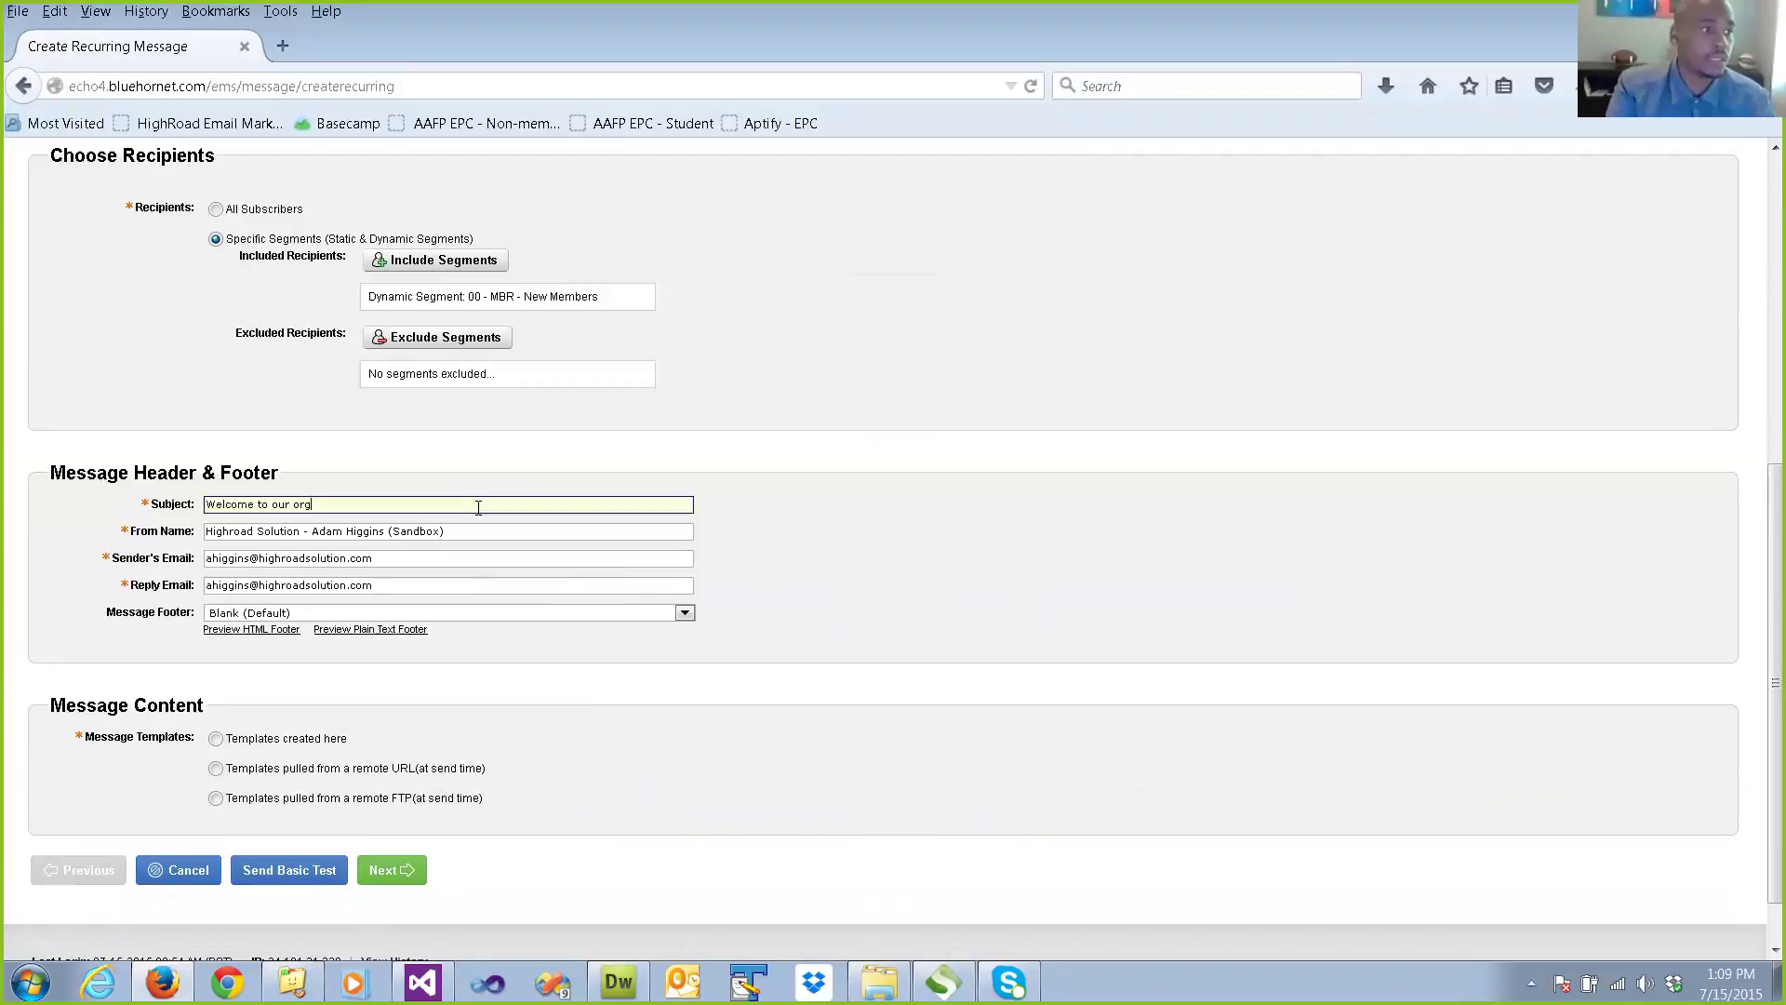
pyautogui.write('anization')
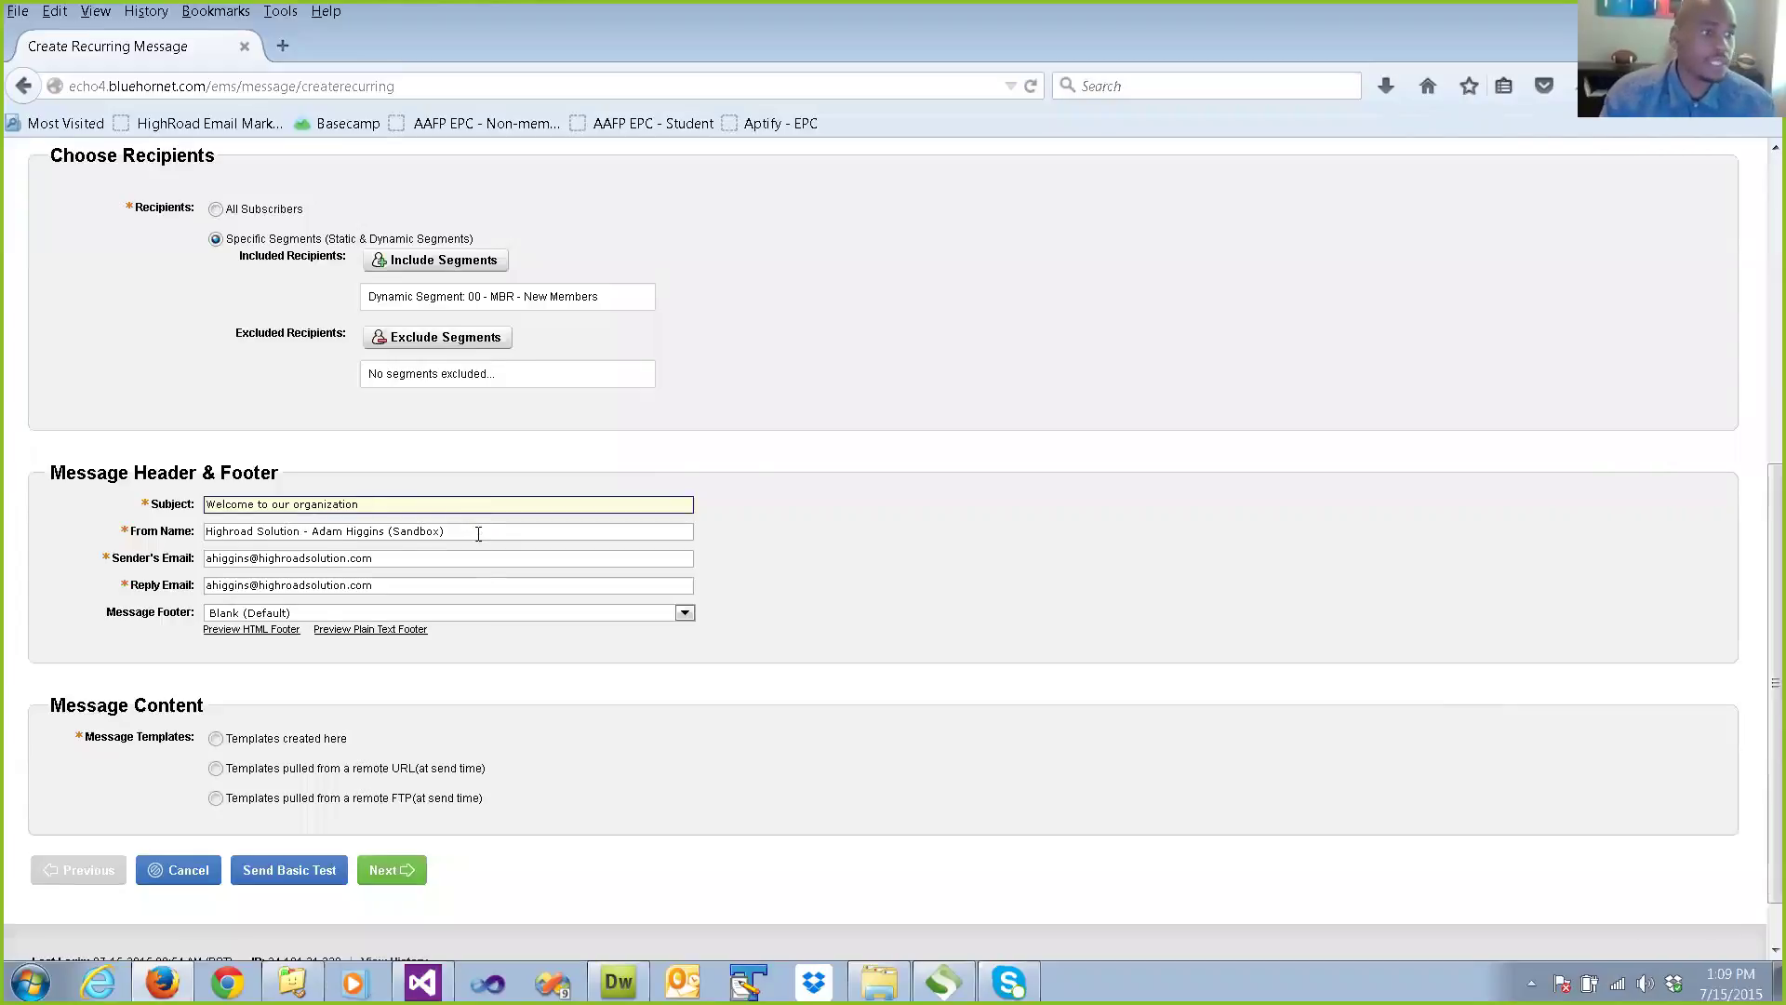
# Set the message content to templates created here and load the 00-Responsive Template into the HTML editor.
pyautogui.scroll(-1, 480, 540)
pyautogui.scroll(2, 481, 549)
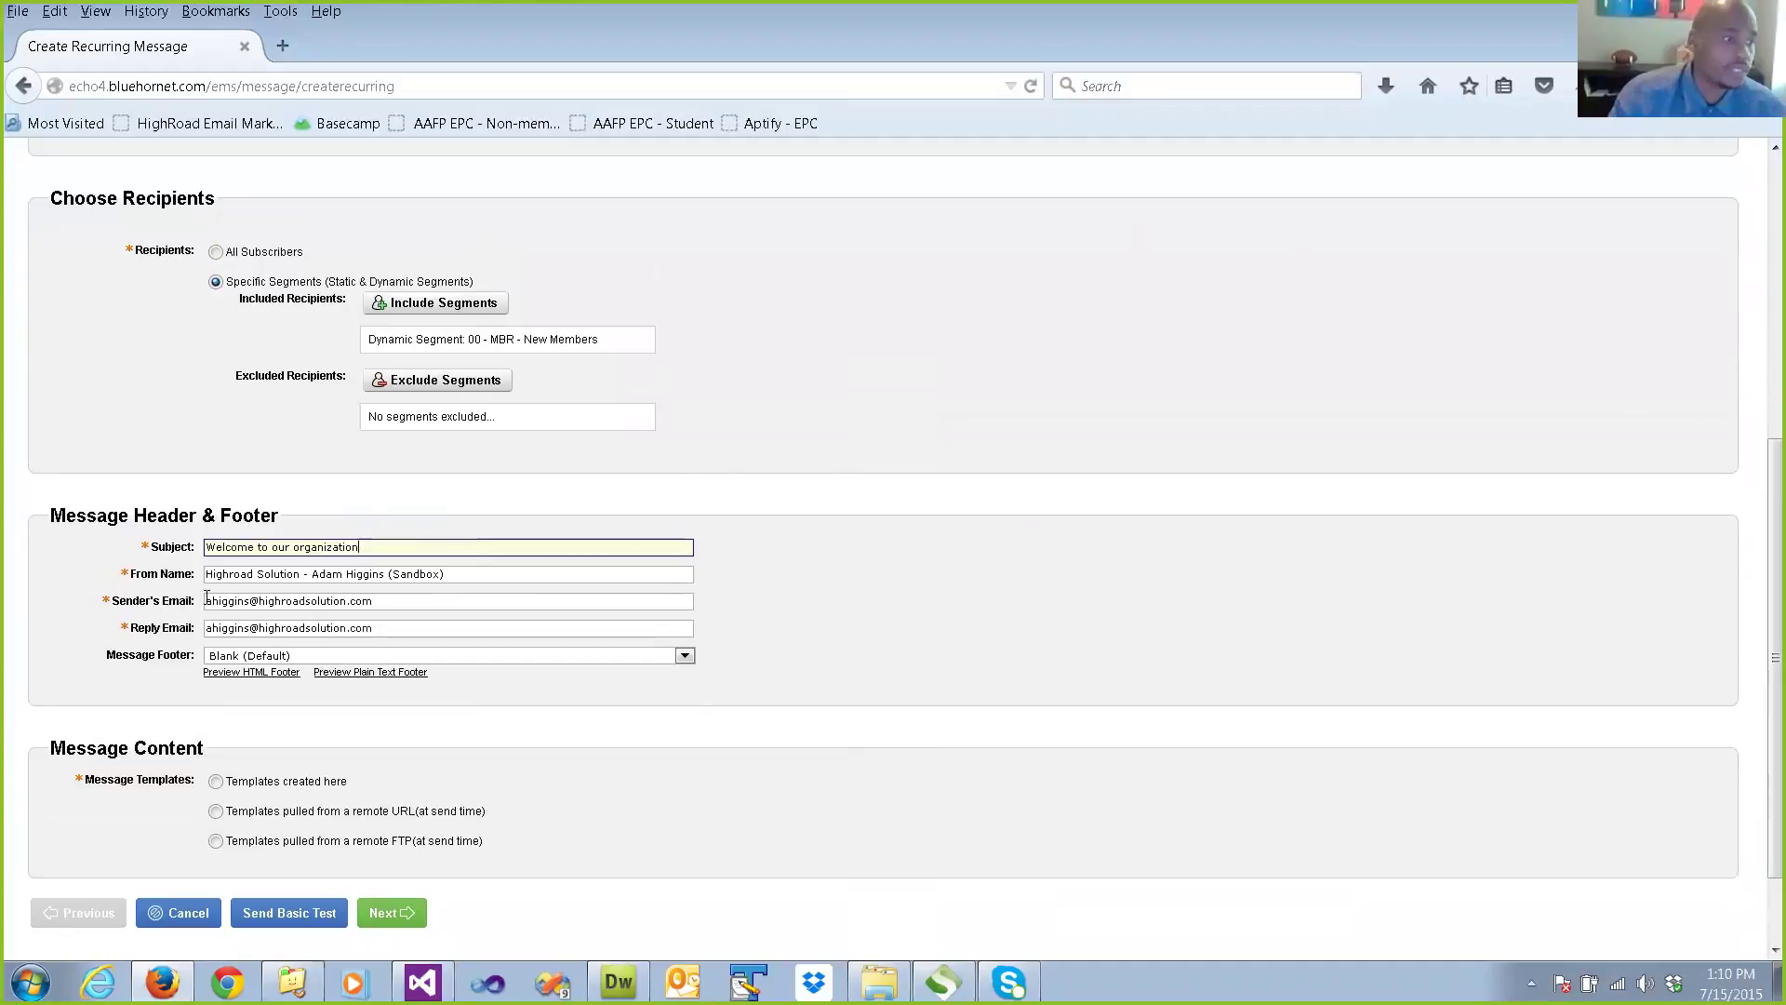
pyautogui.scroll(-2, 372, 633)
pyautogui.click(216, 676)
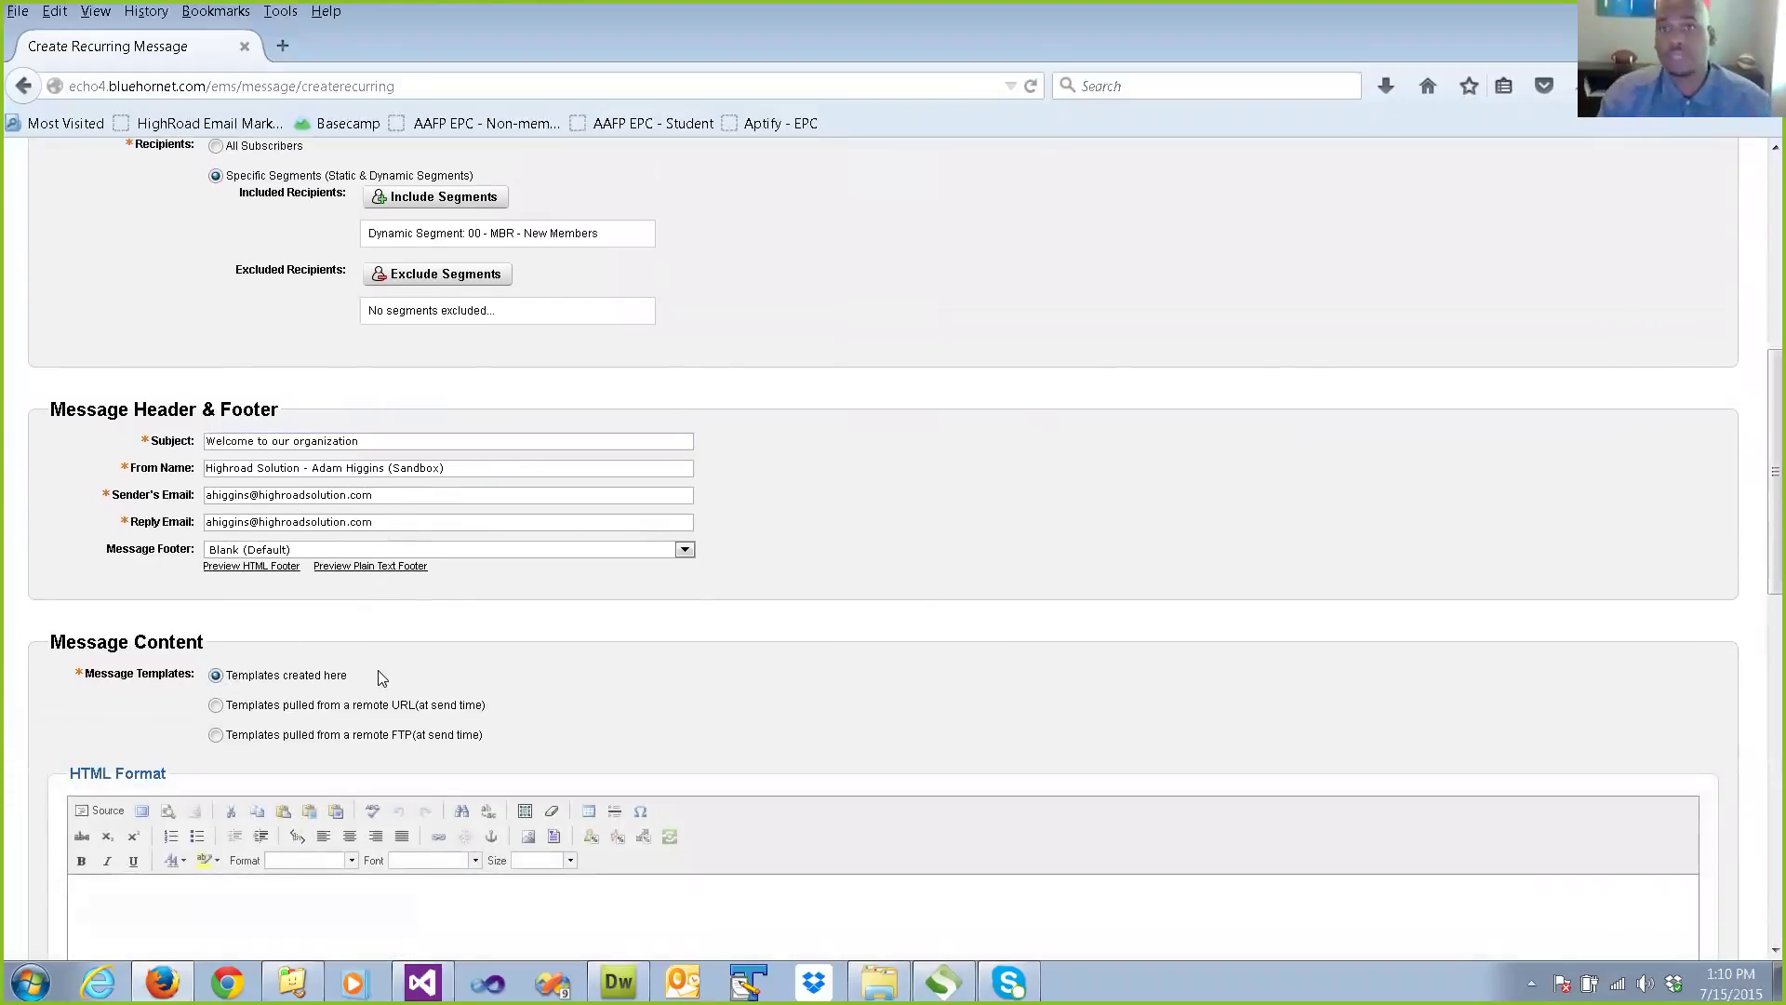
pyautogui.scroll(-4, 638, 797)
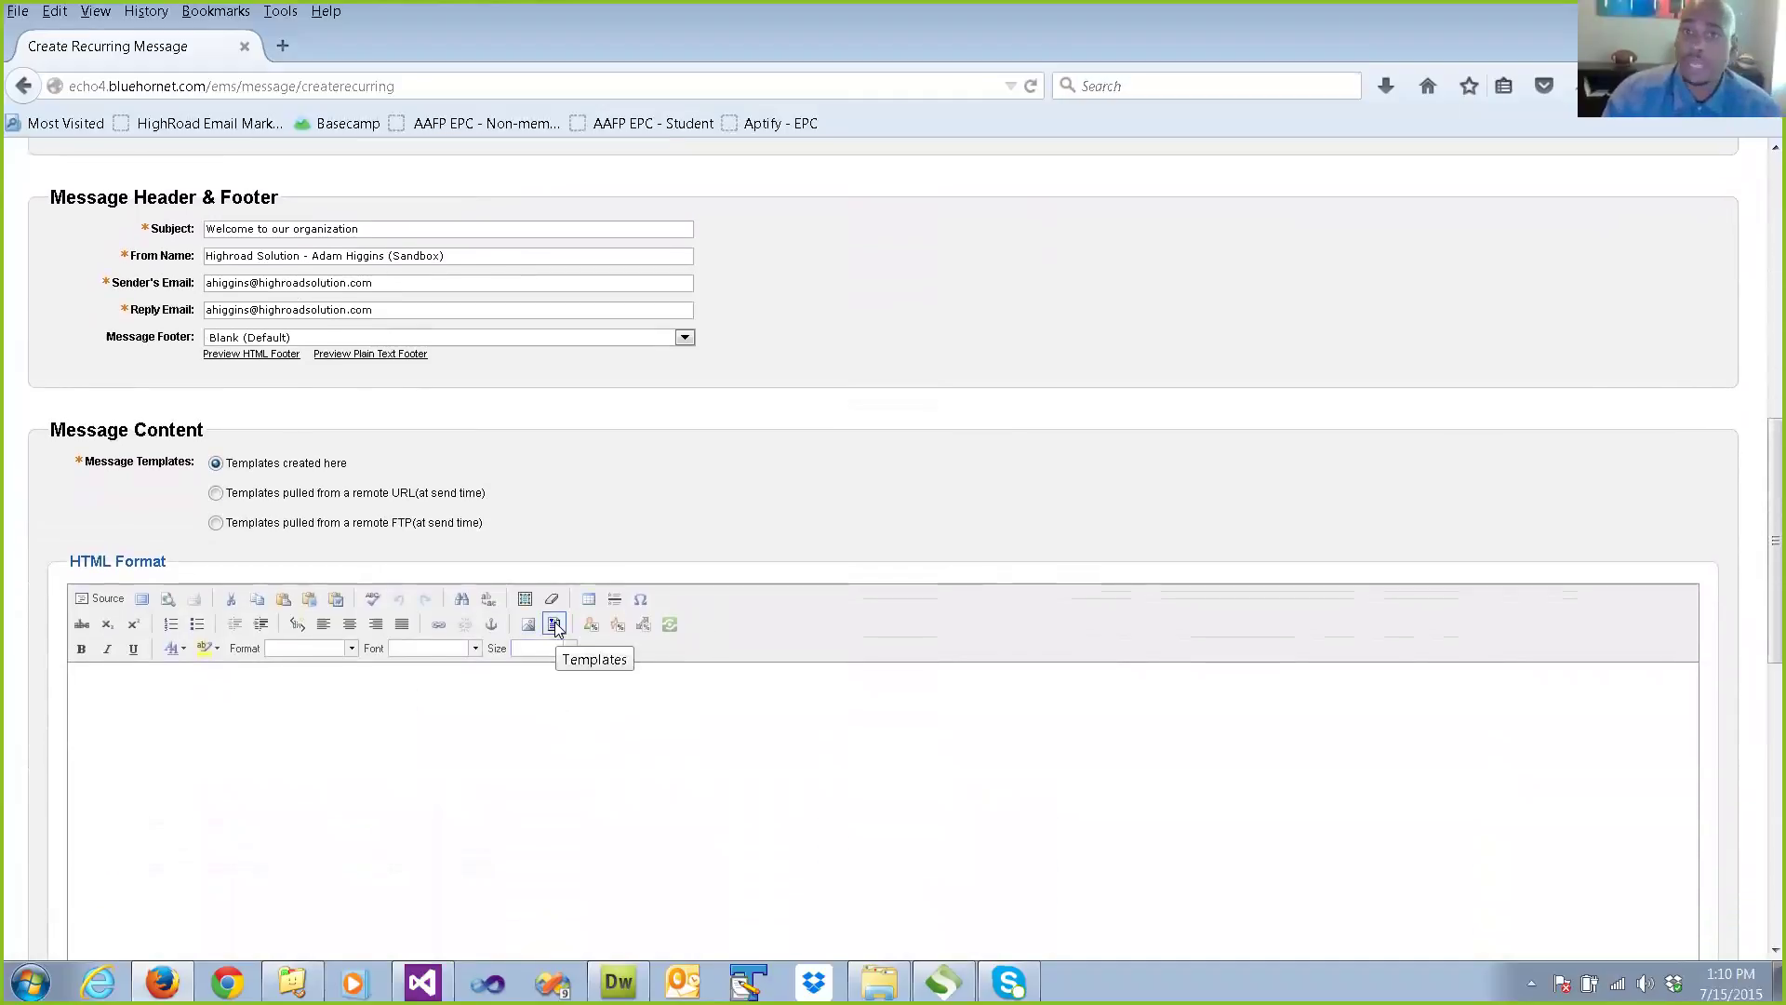
pyautogui.click(555, 625)
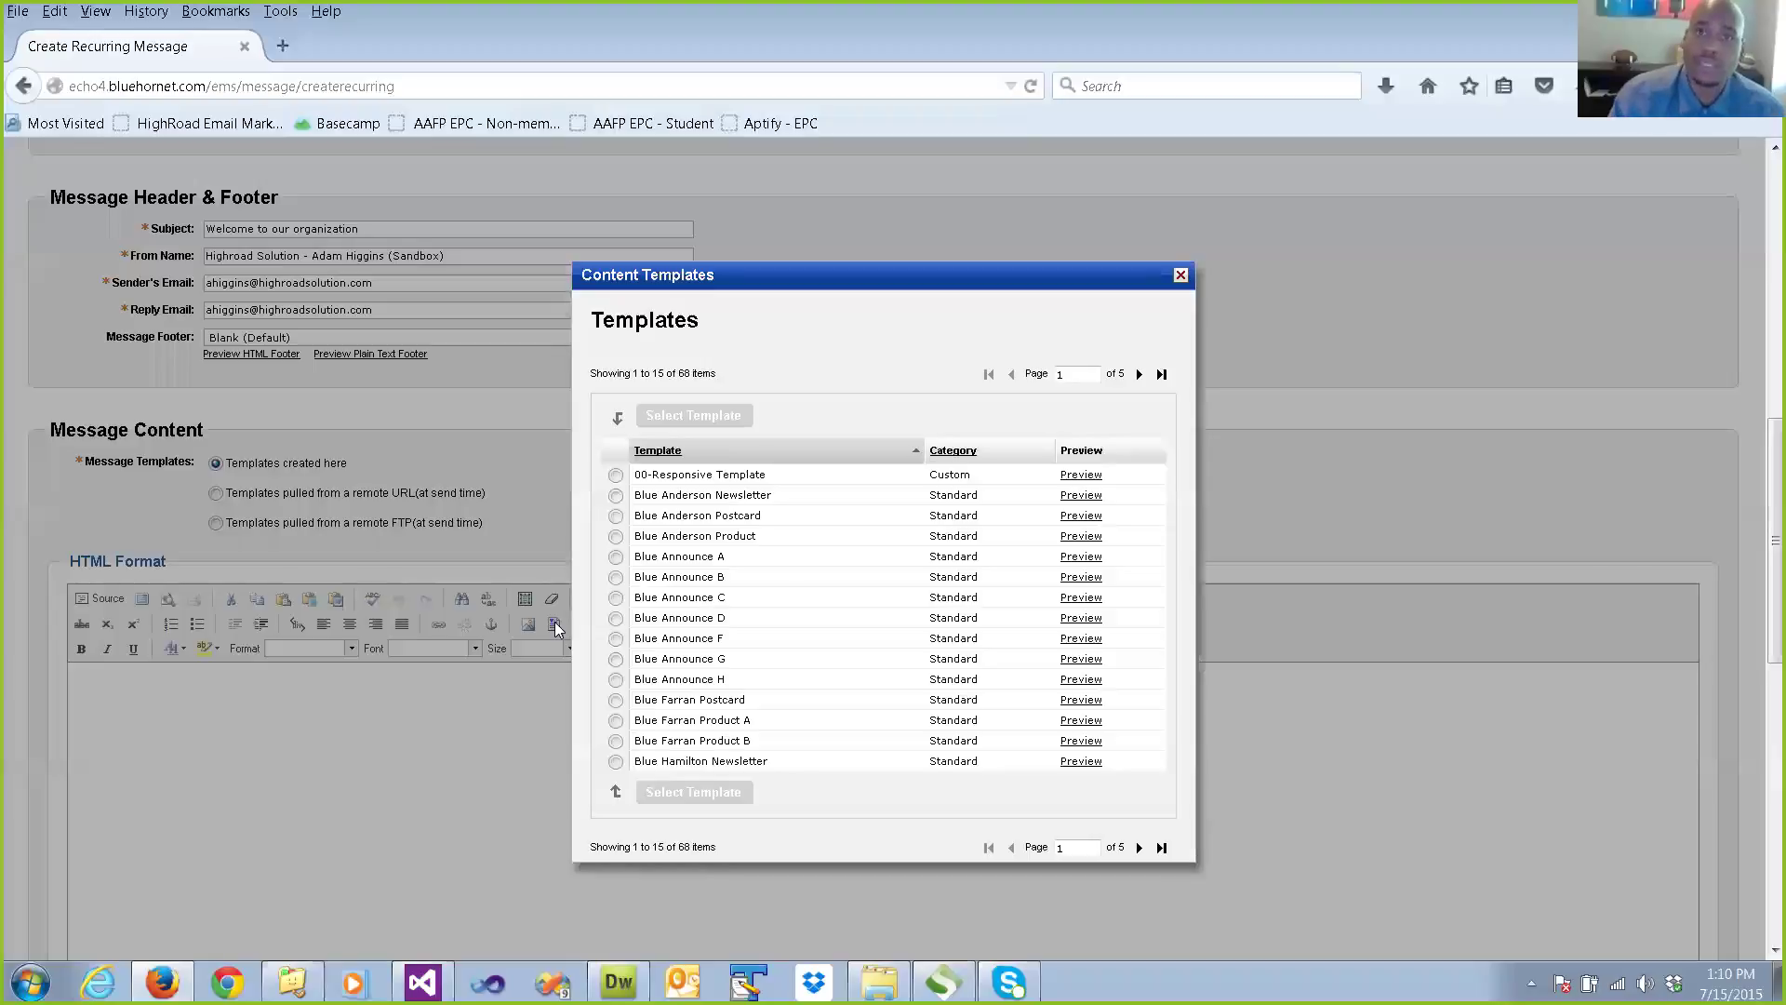
pyautogui.click(616, 475)
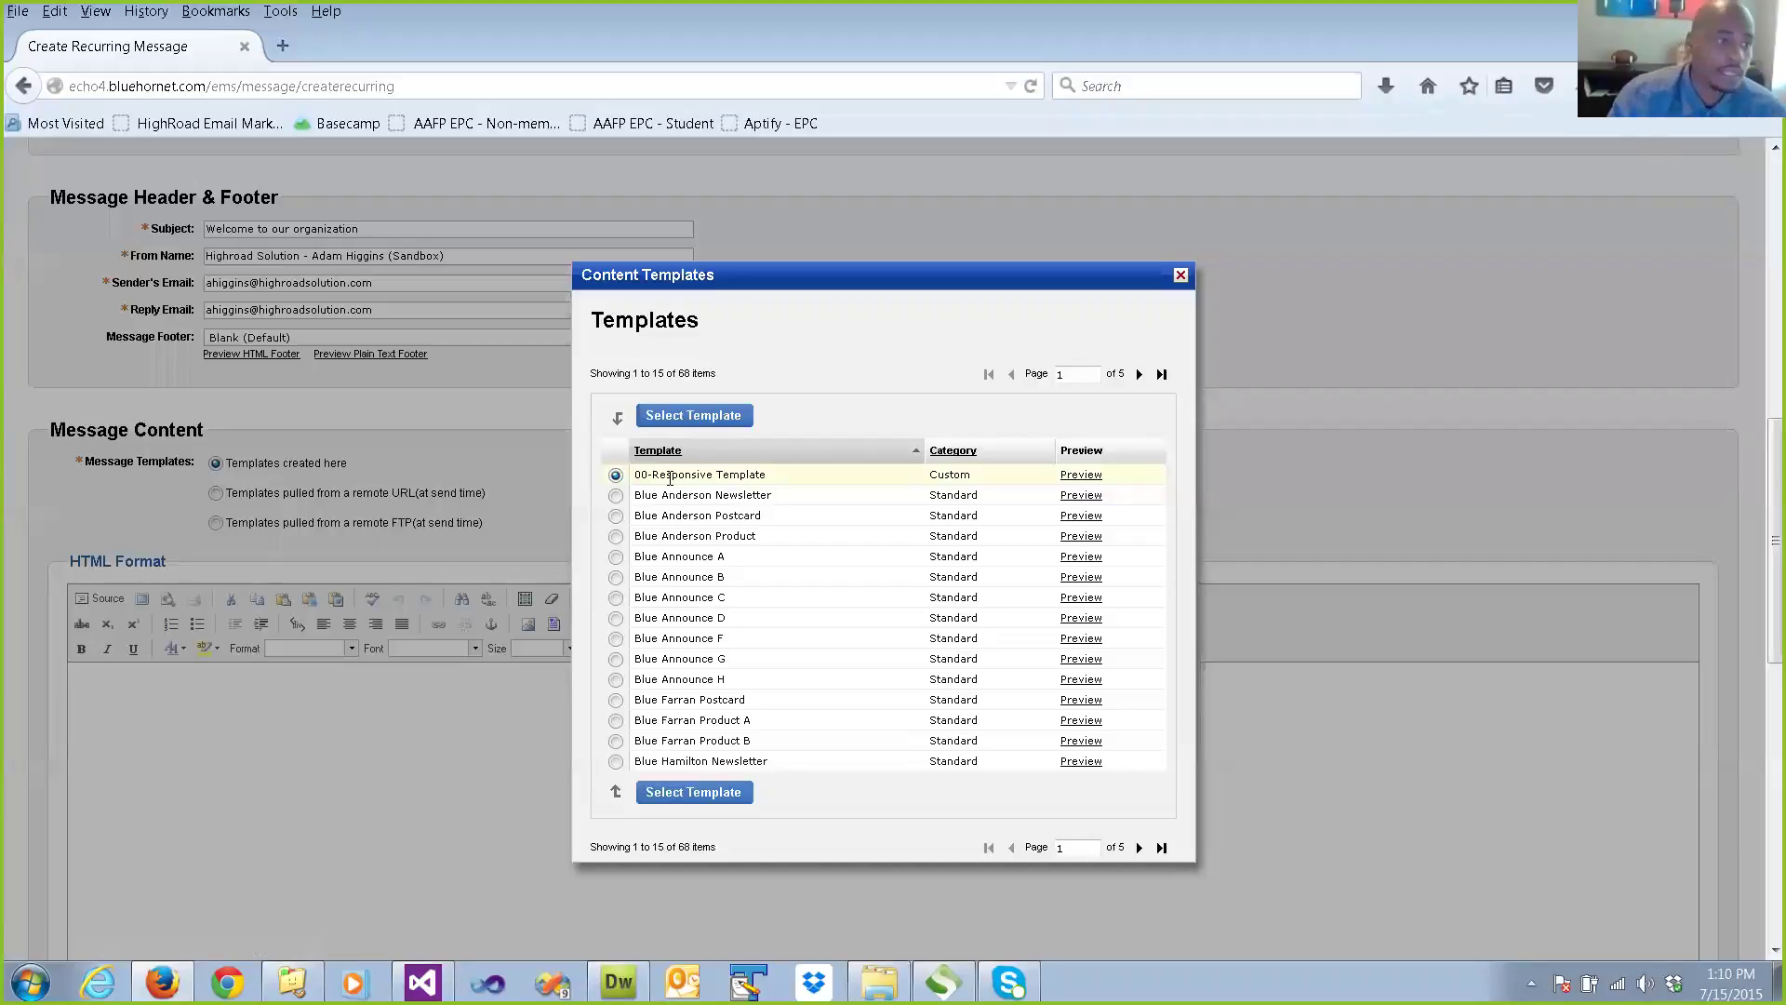
pyautogui.click(696, 418)
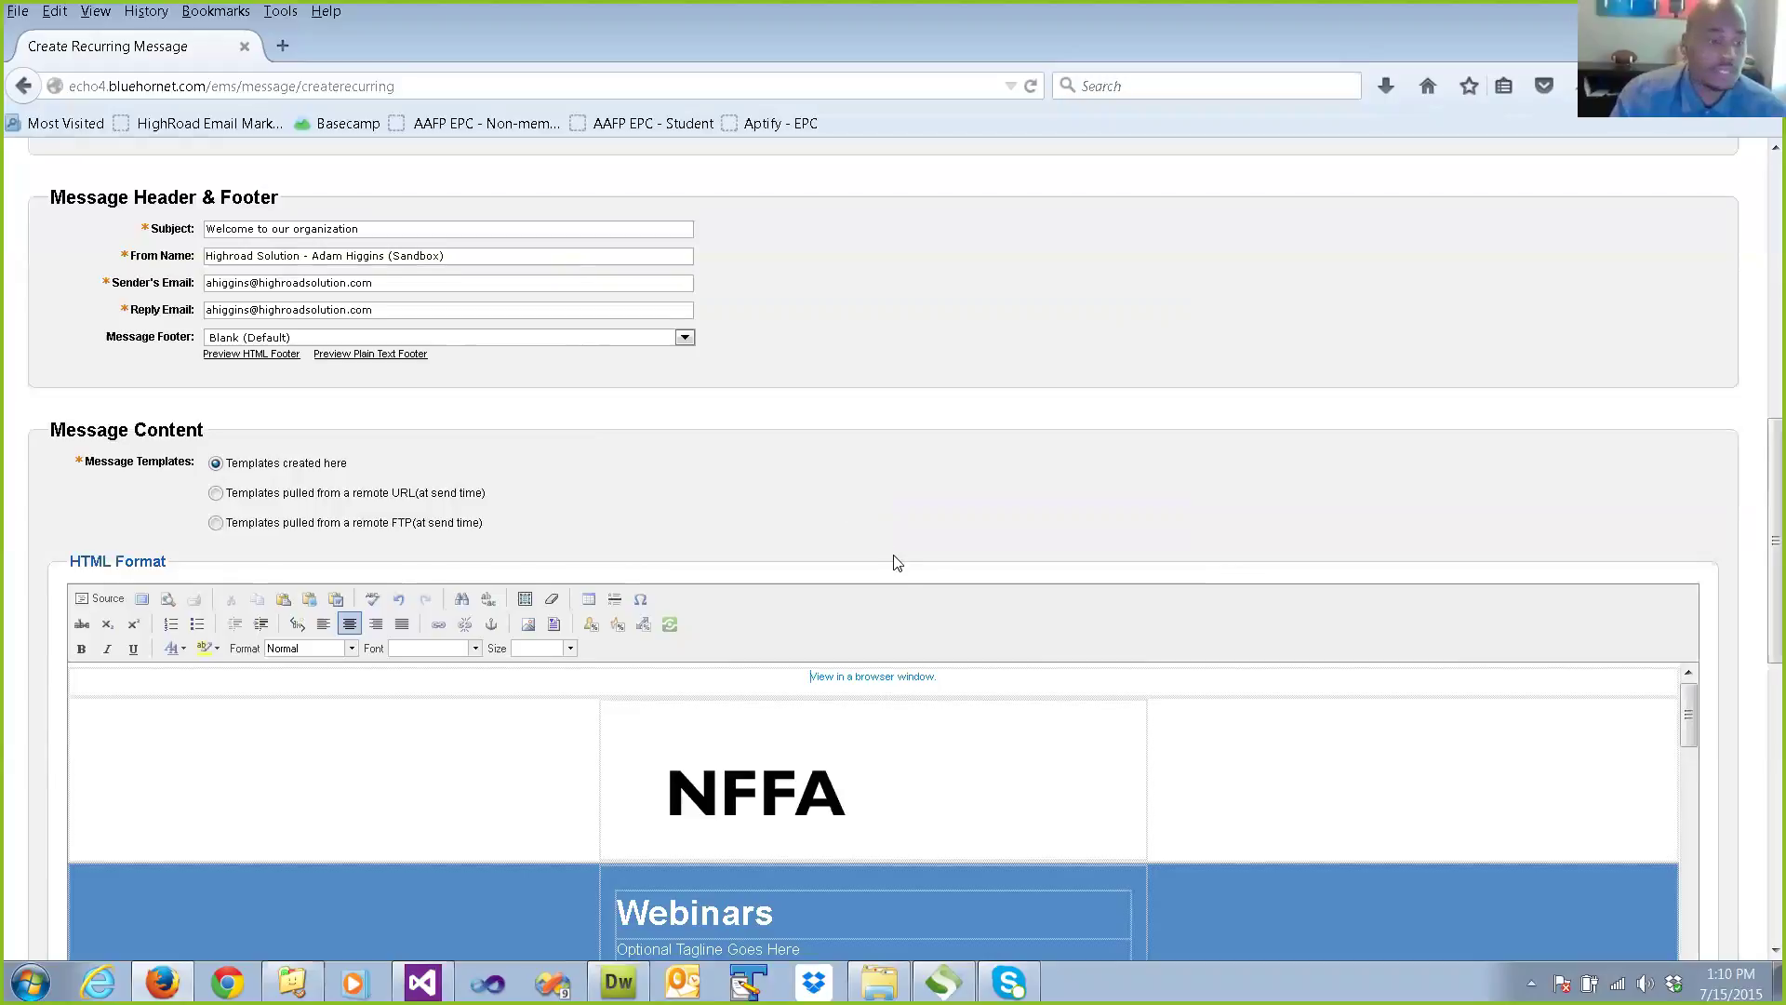
# Replace the banner heading above the optional tagline in the HTML content with "Welcome".
pyautogui.scroll(-4, 893, 558)
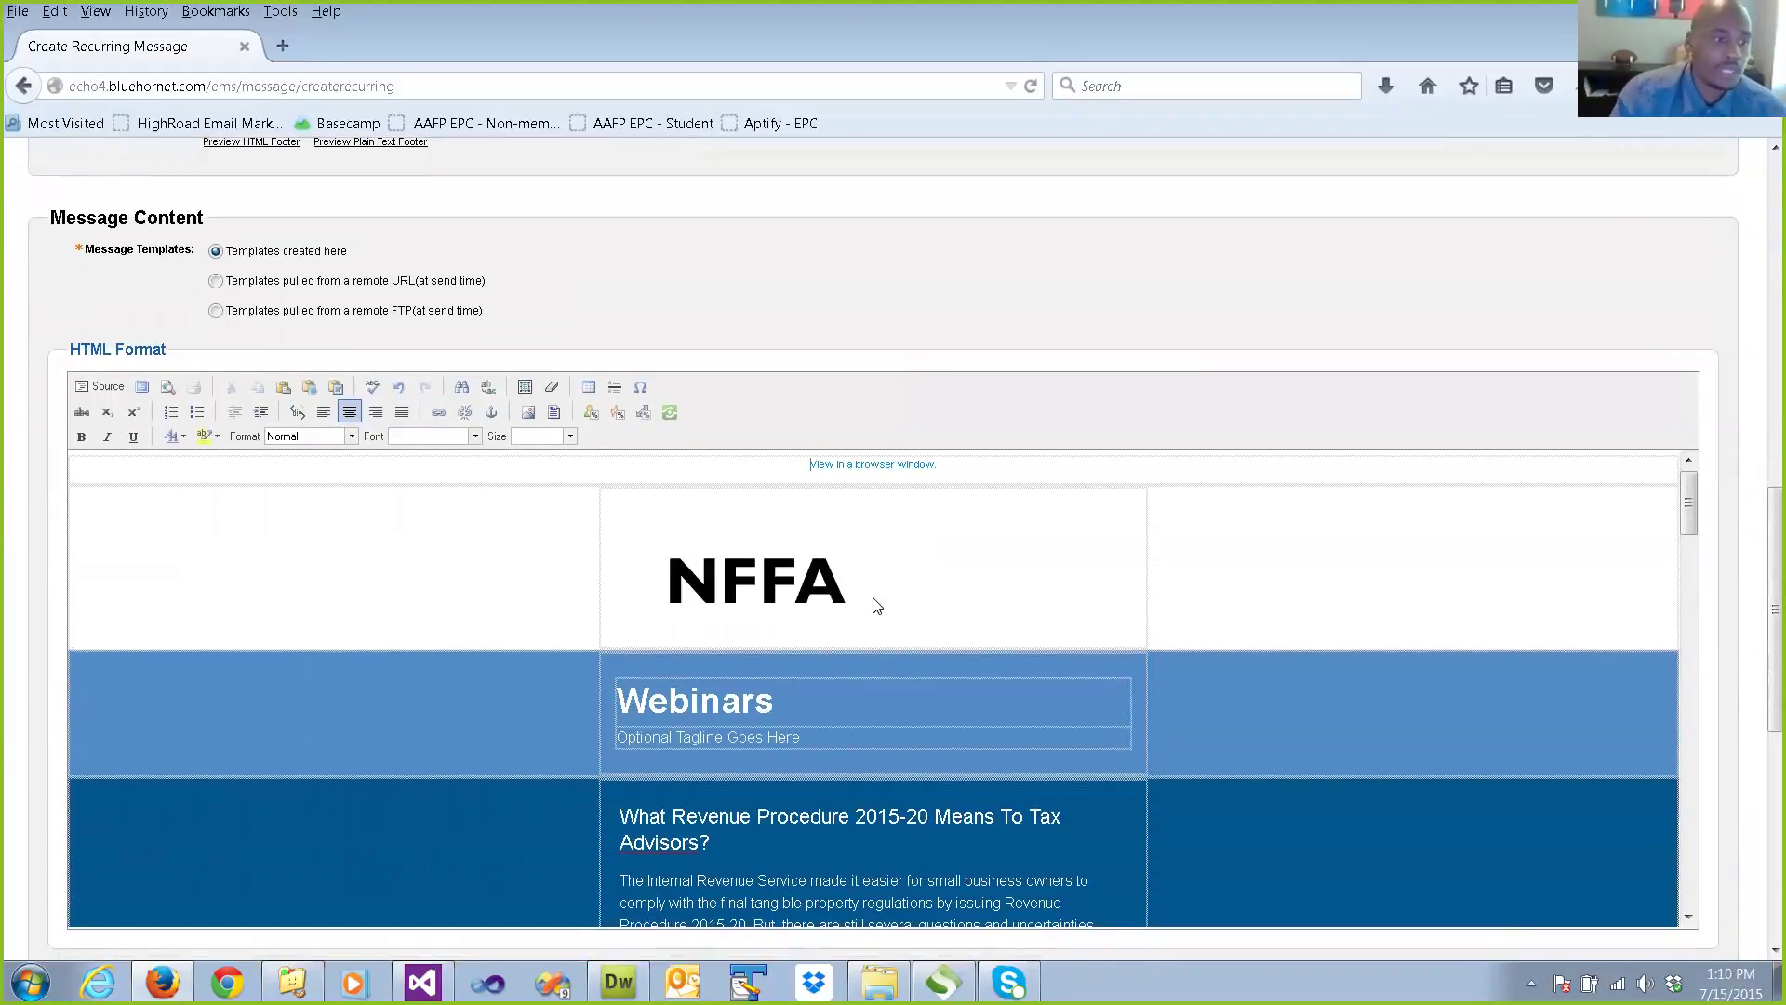
pyautogui.scroll(-2, 873, 602)
pyautogui.moveTo(669, 591); pyautogui.dragTo(619, 590)
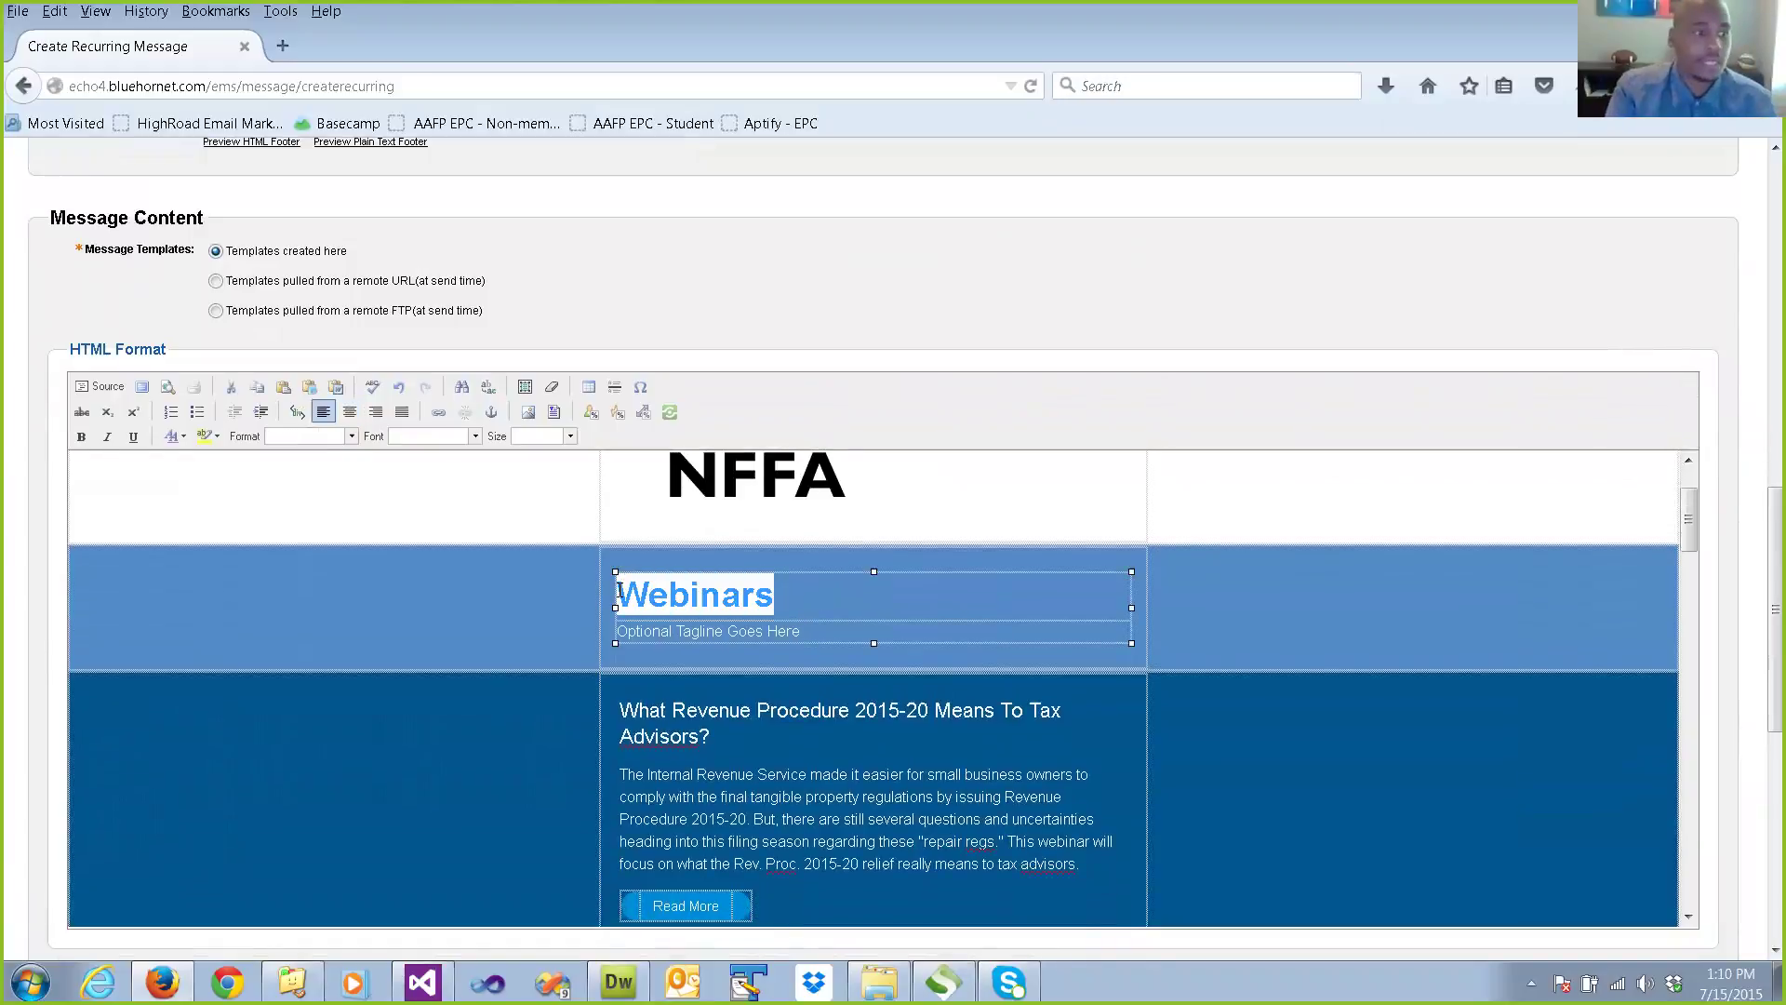
pyautogui.write('Welcome')
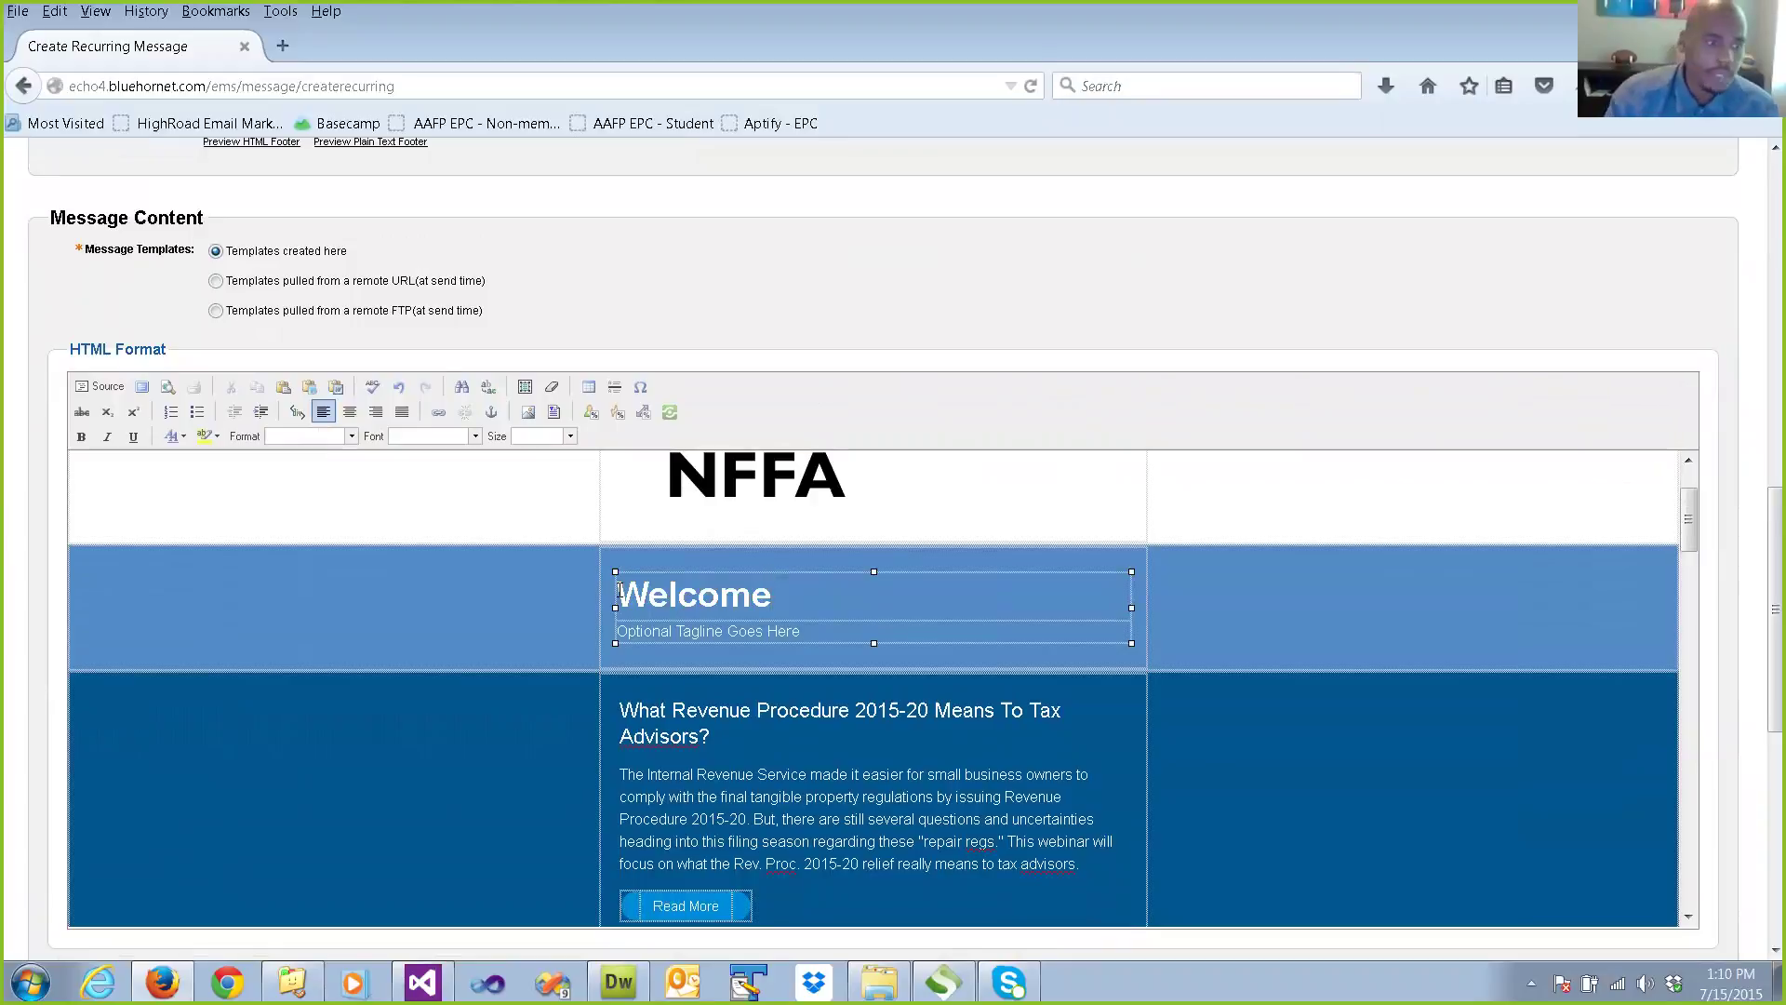
# Accept the HTML message content and proceed through the link tracking stage to the schedule settings.
pyautogui.scroll(-2, 638, 781)
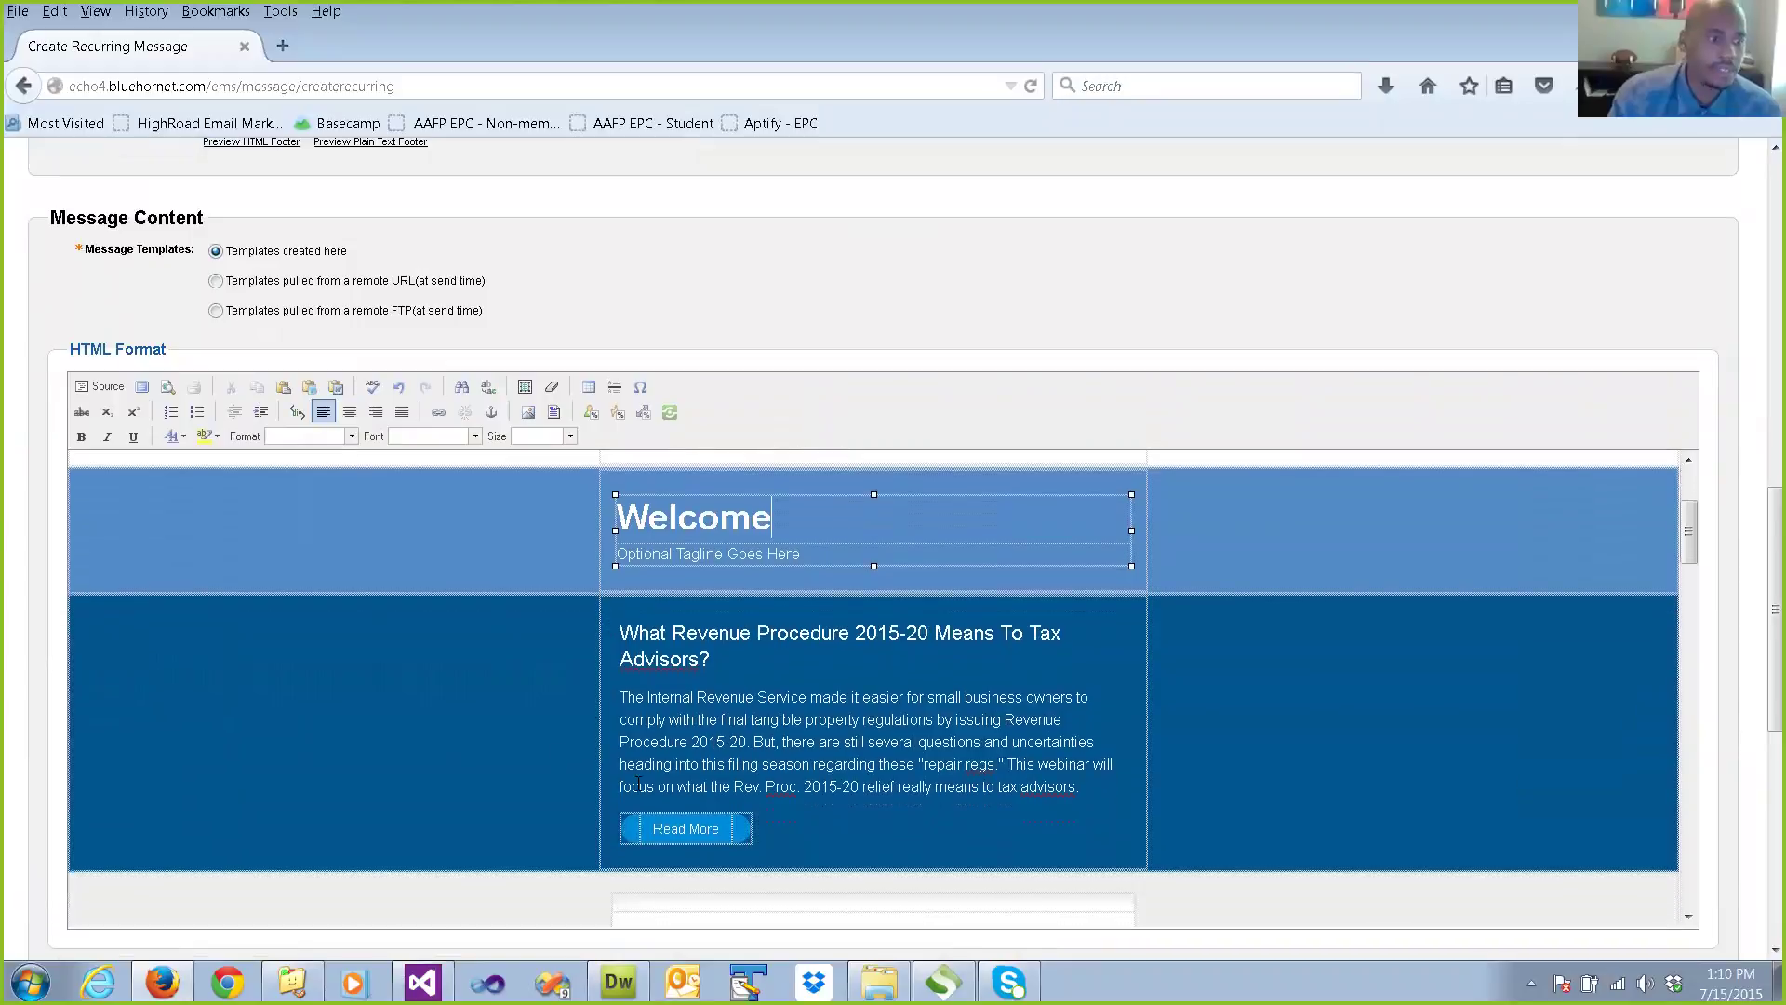
pyautogui.click(683, 828)
pyautogui.scroll(-1, 683, 830)
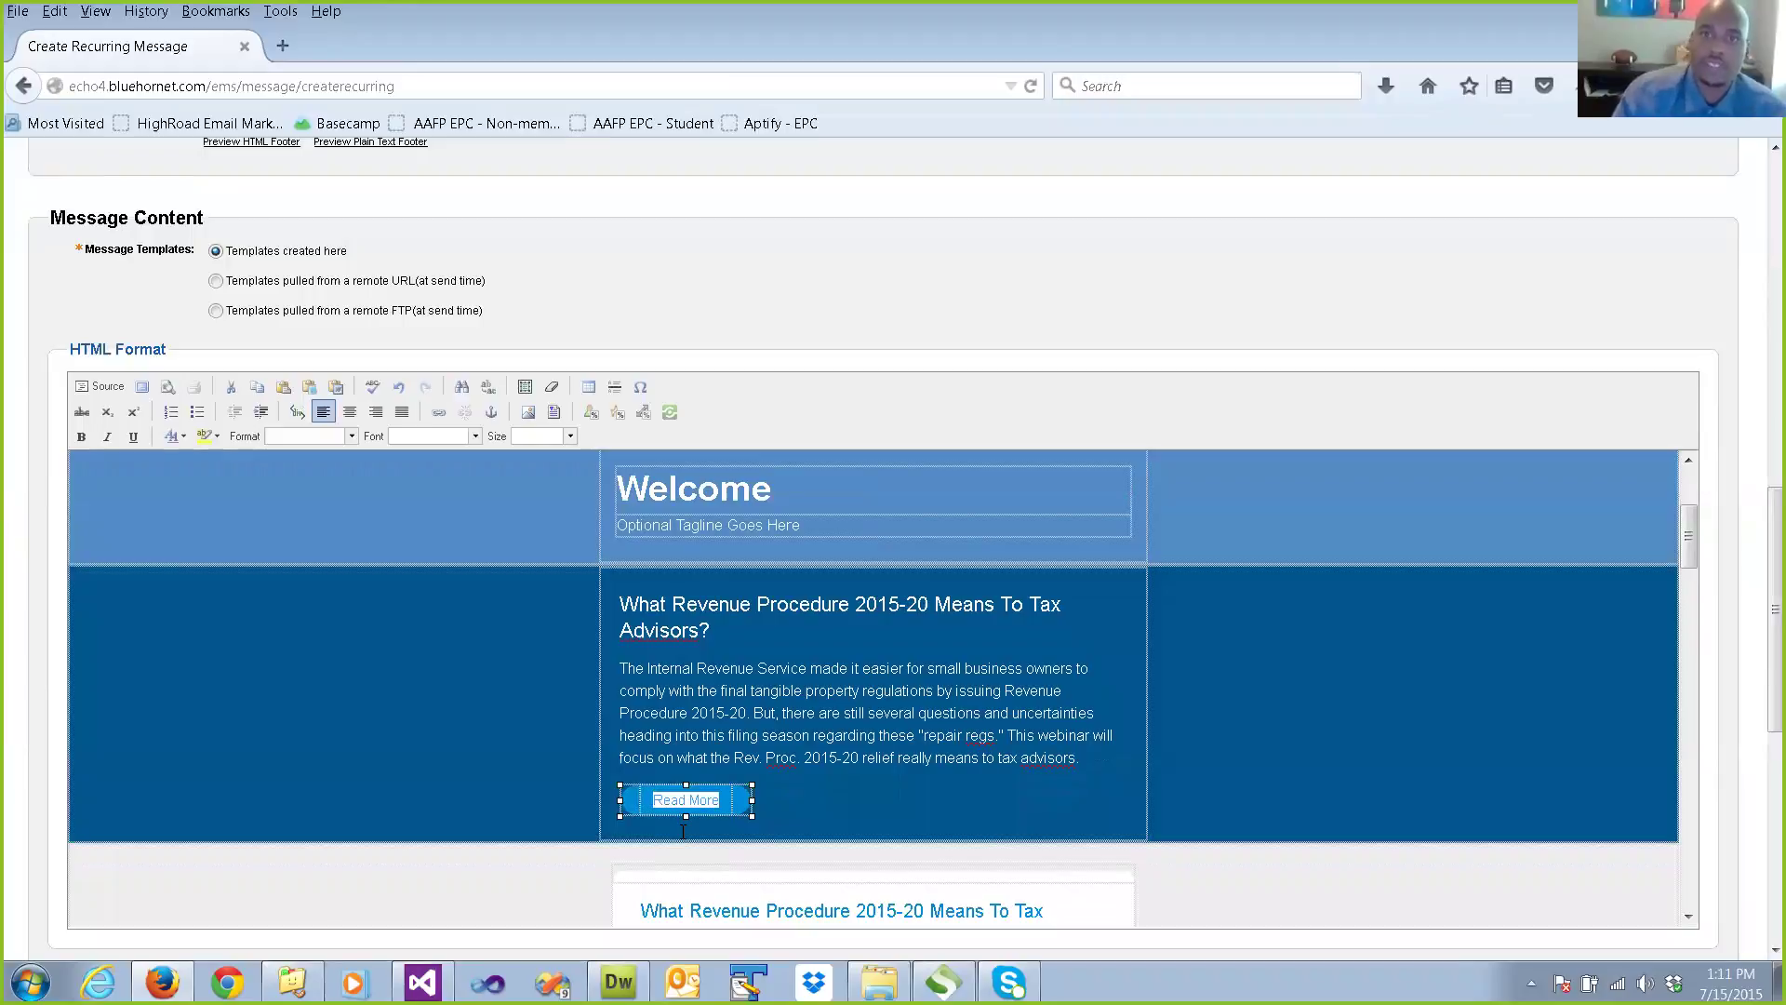
pyautogui.scroll(-7, 978, 390)
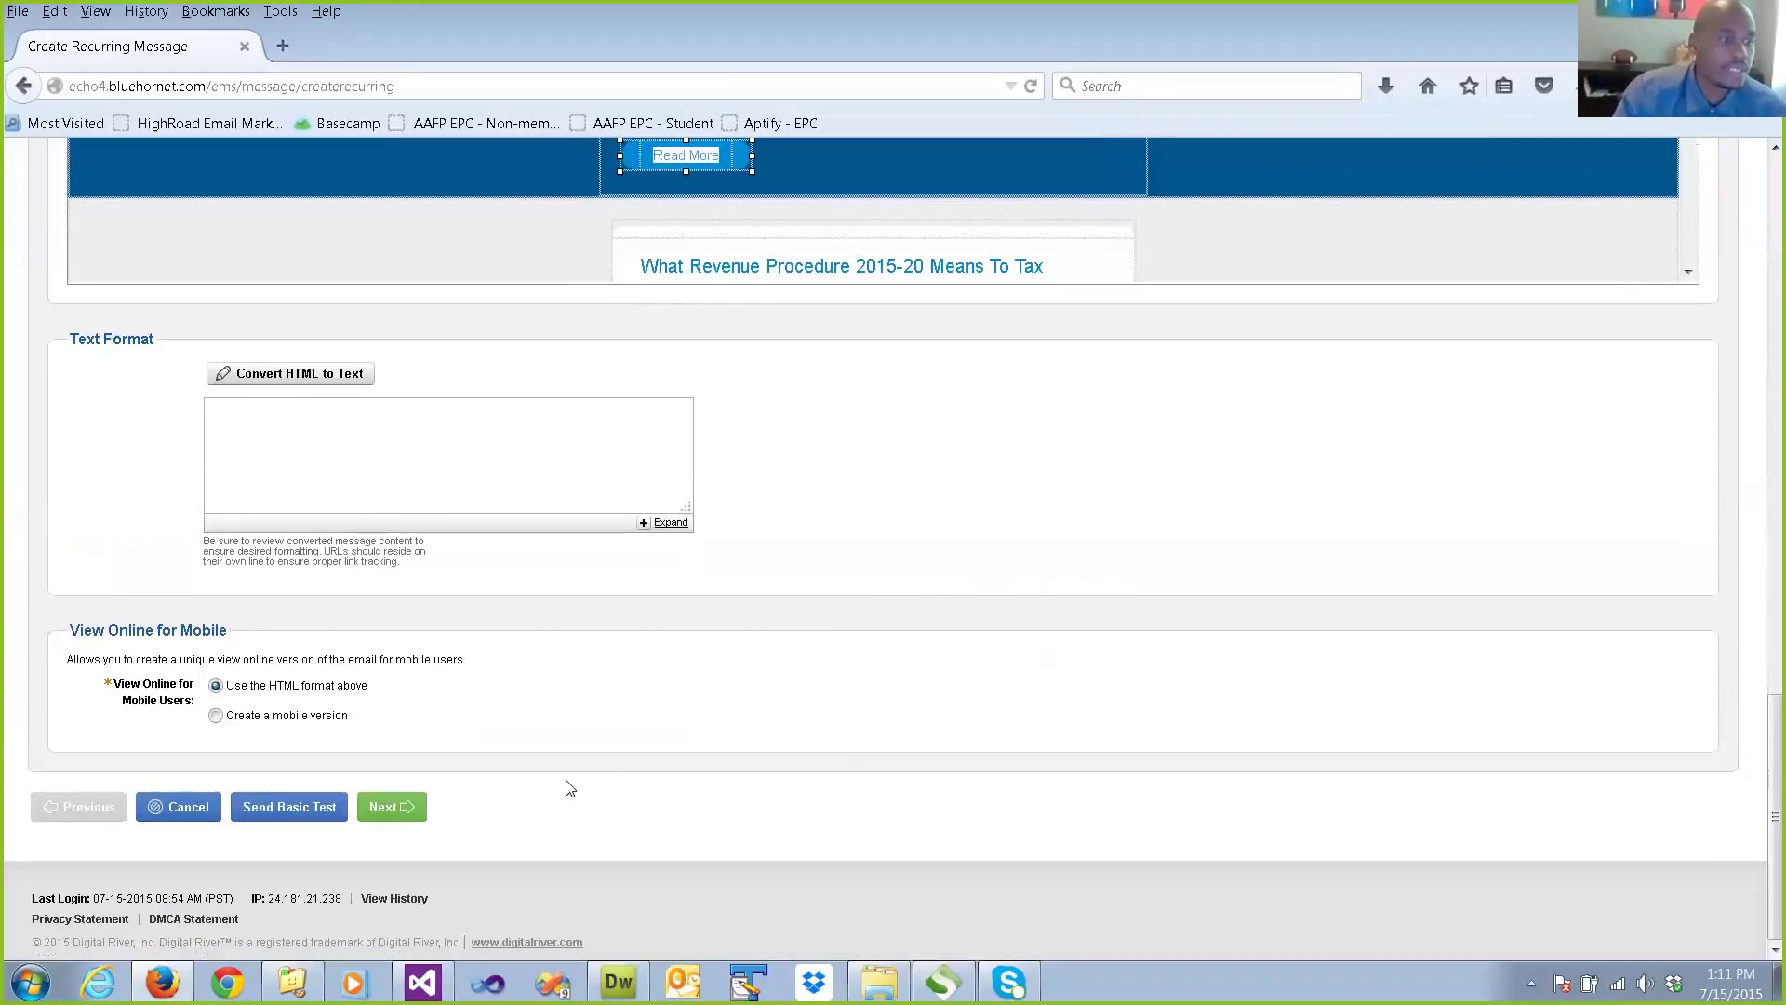
pyautogui.click(399, 808)
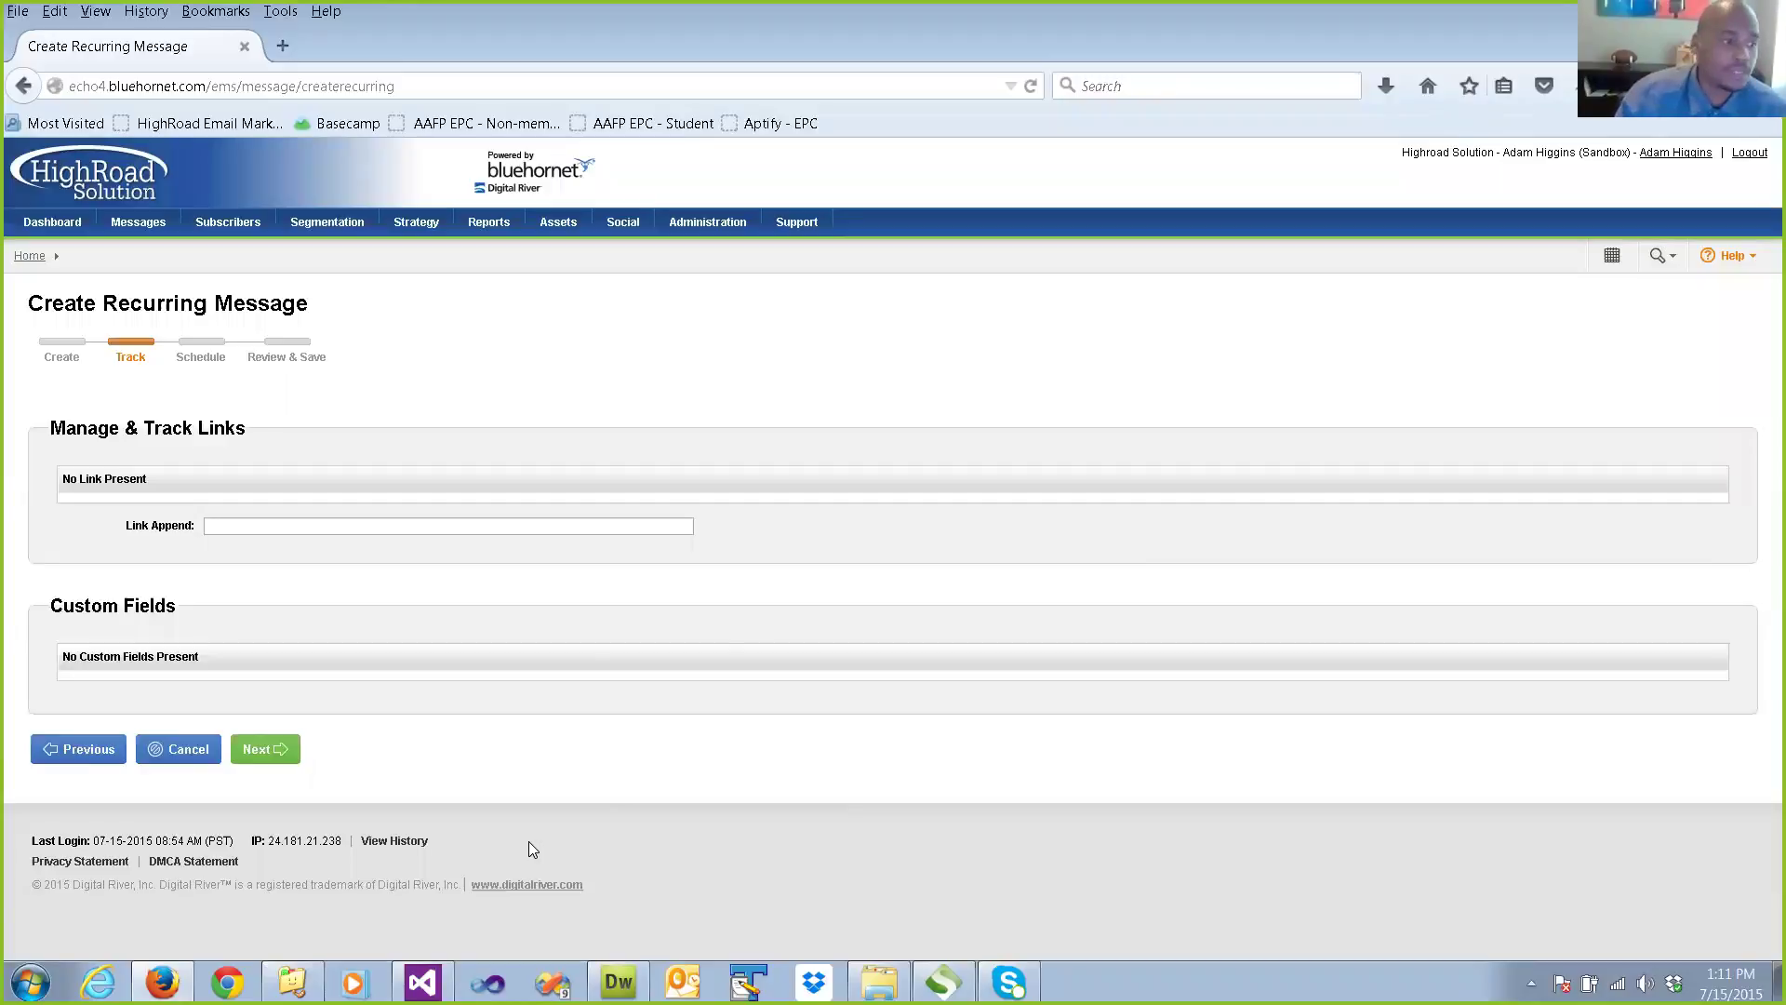
pyautogui.click(265, 752)
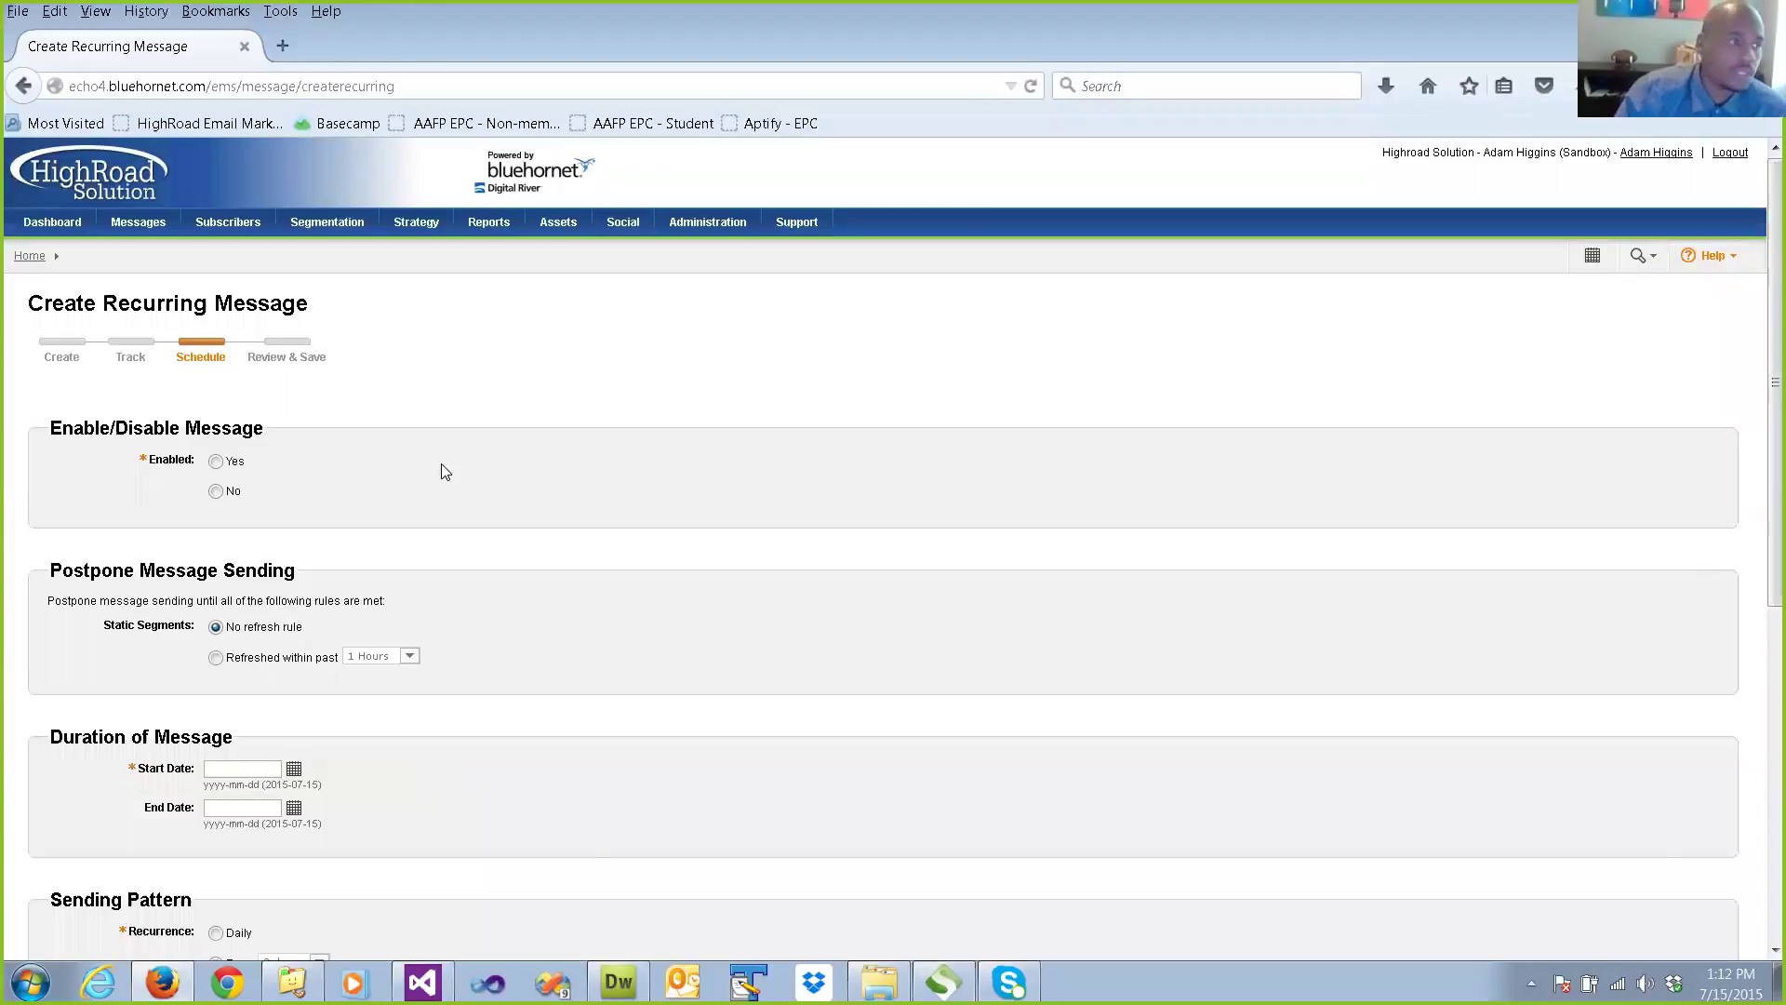
# Enable the recurring message, keep no refresh rule for static segments, and set its start date to 2015-07-15.
pyautogui.click(215, 461)
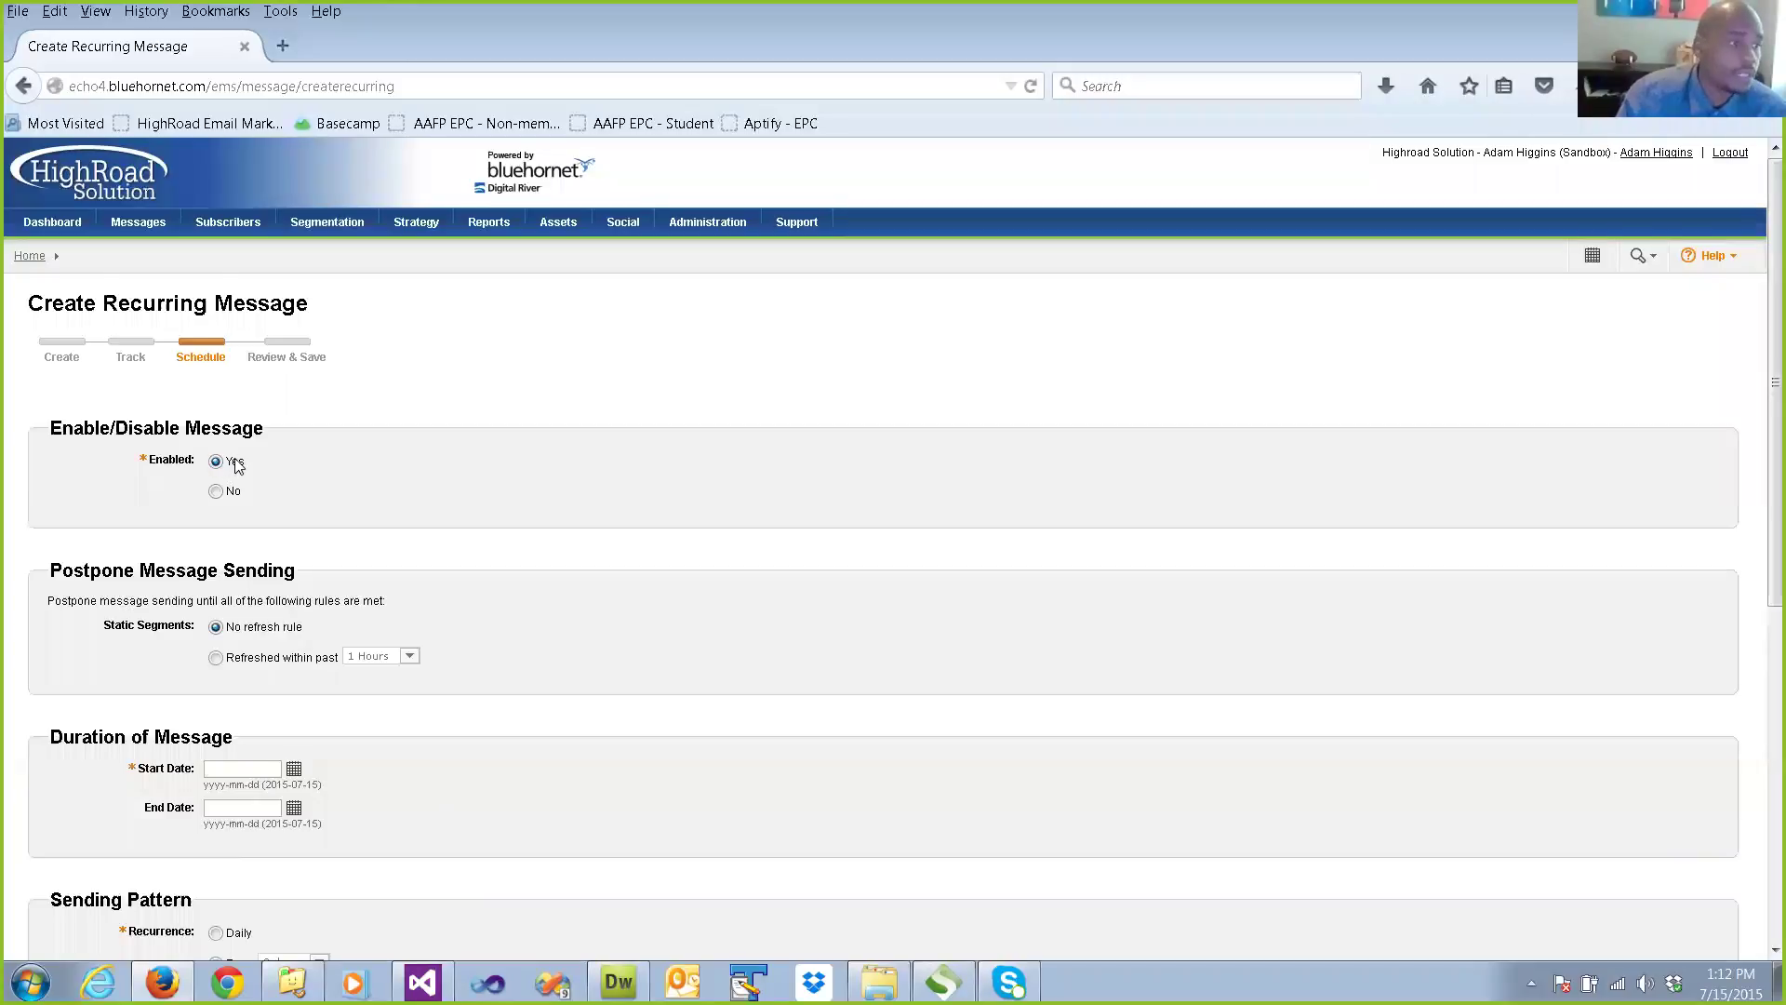
pyautogui.scroll(-4, 251, 458)
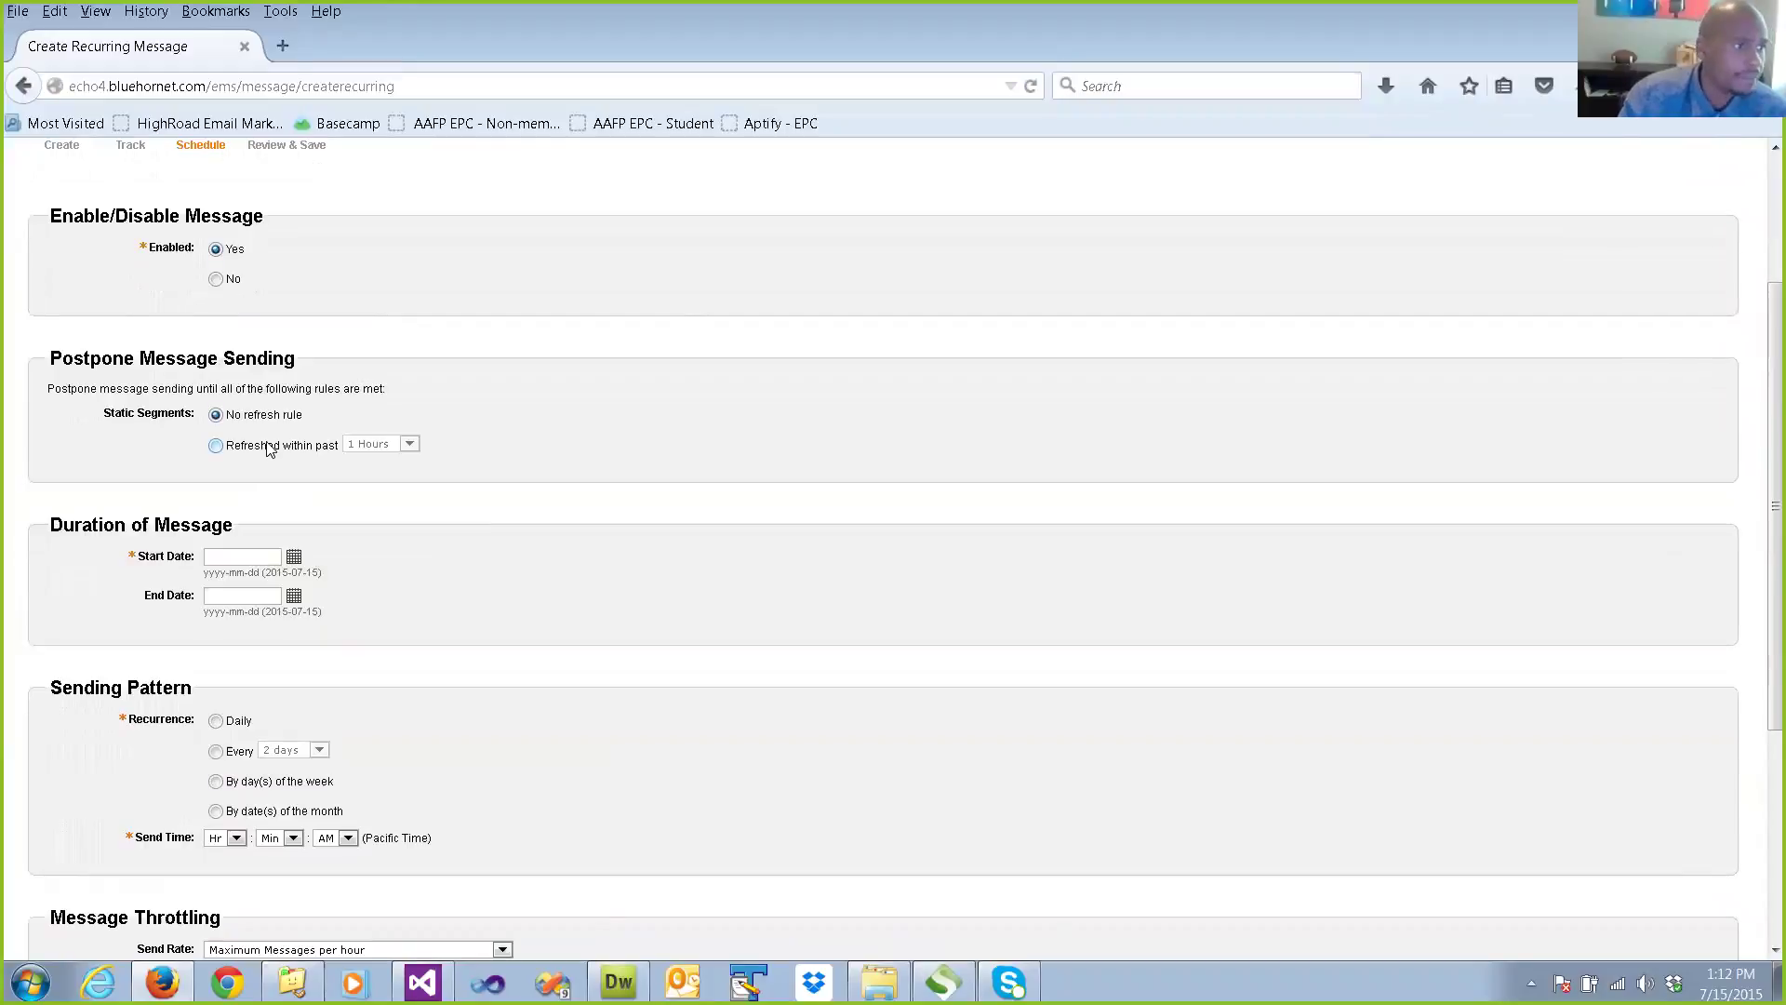
pyautogui.scroll(-2, 270, 448)
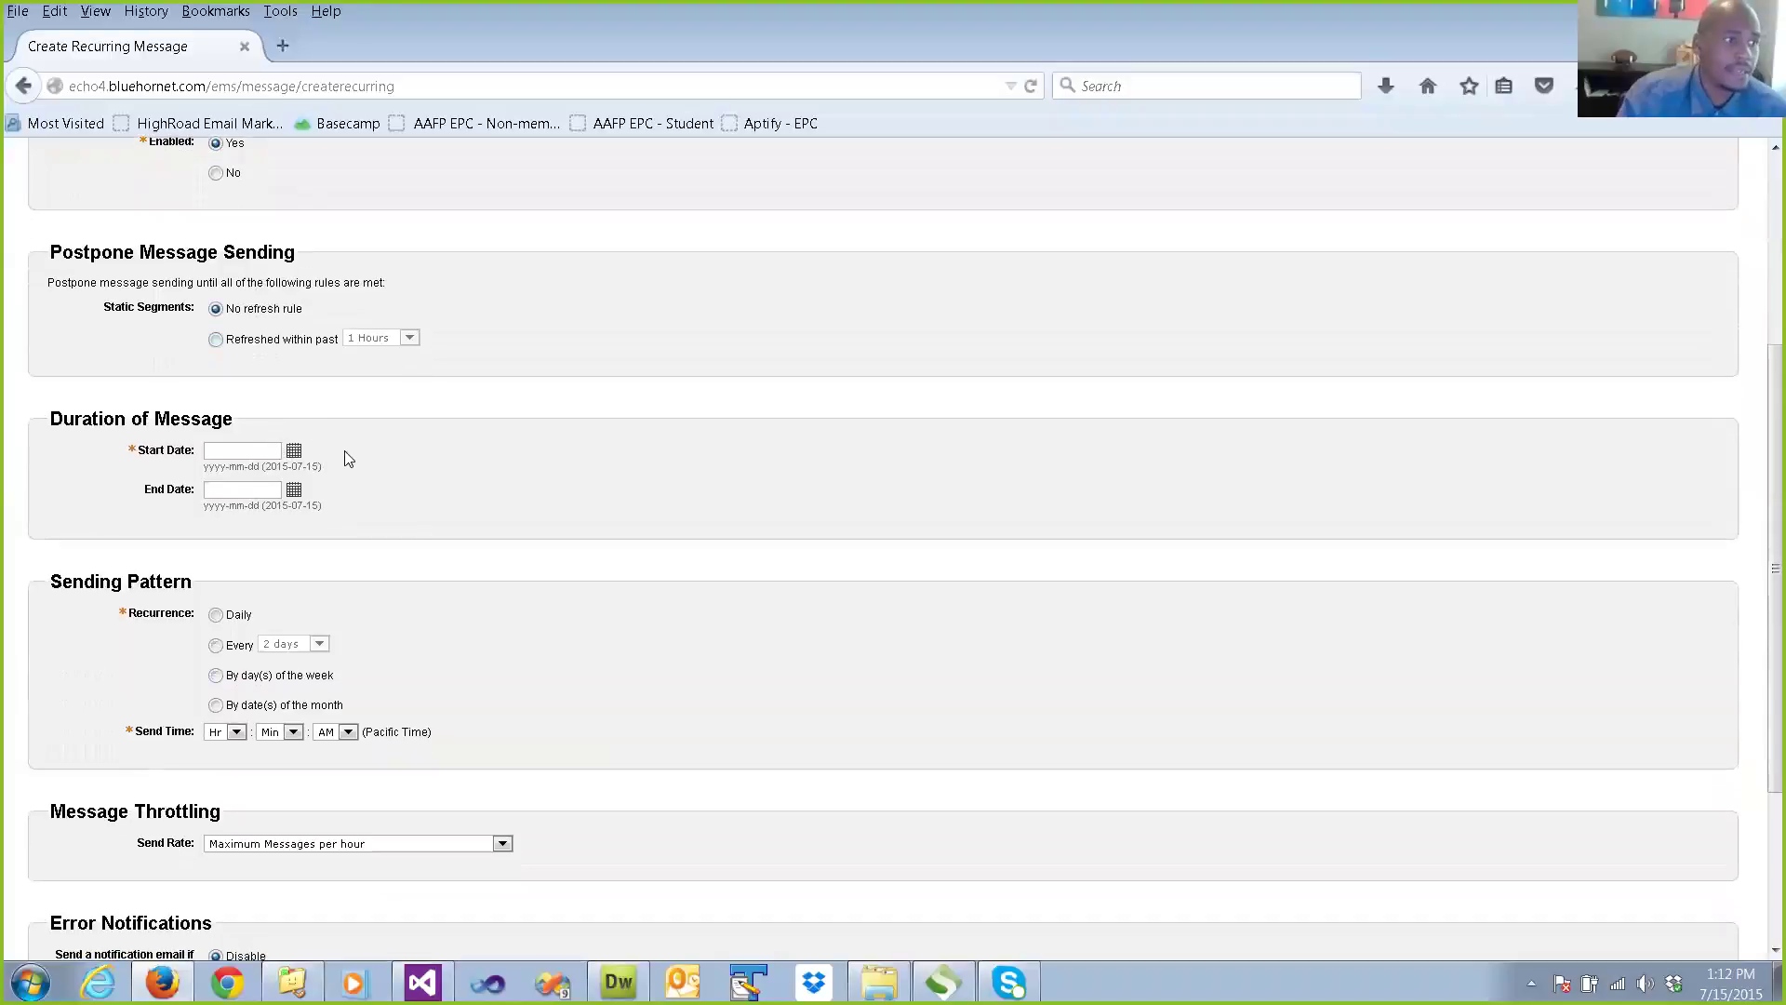
pyautogui.scroll(-2, 289, 452)
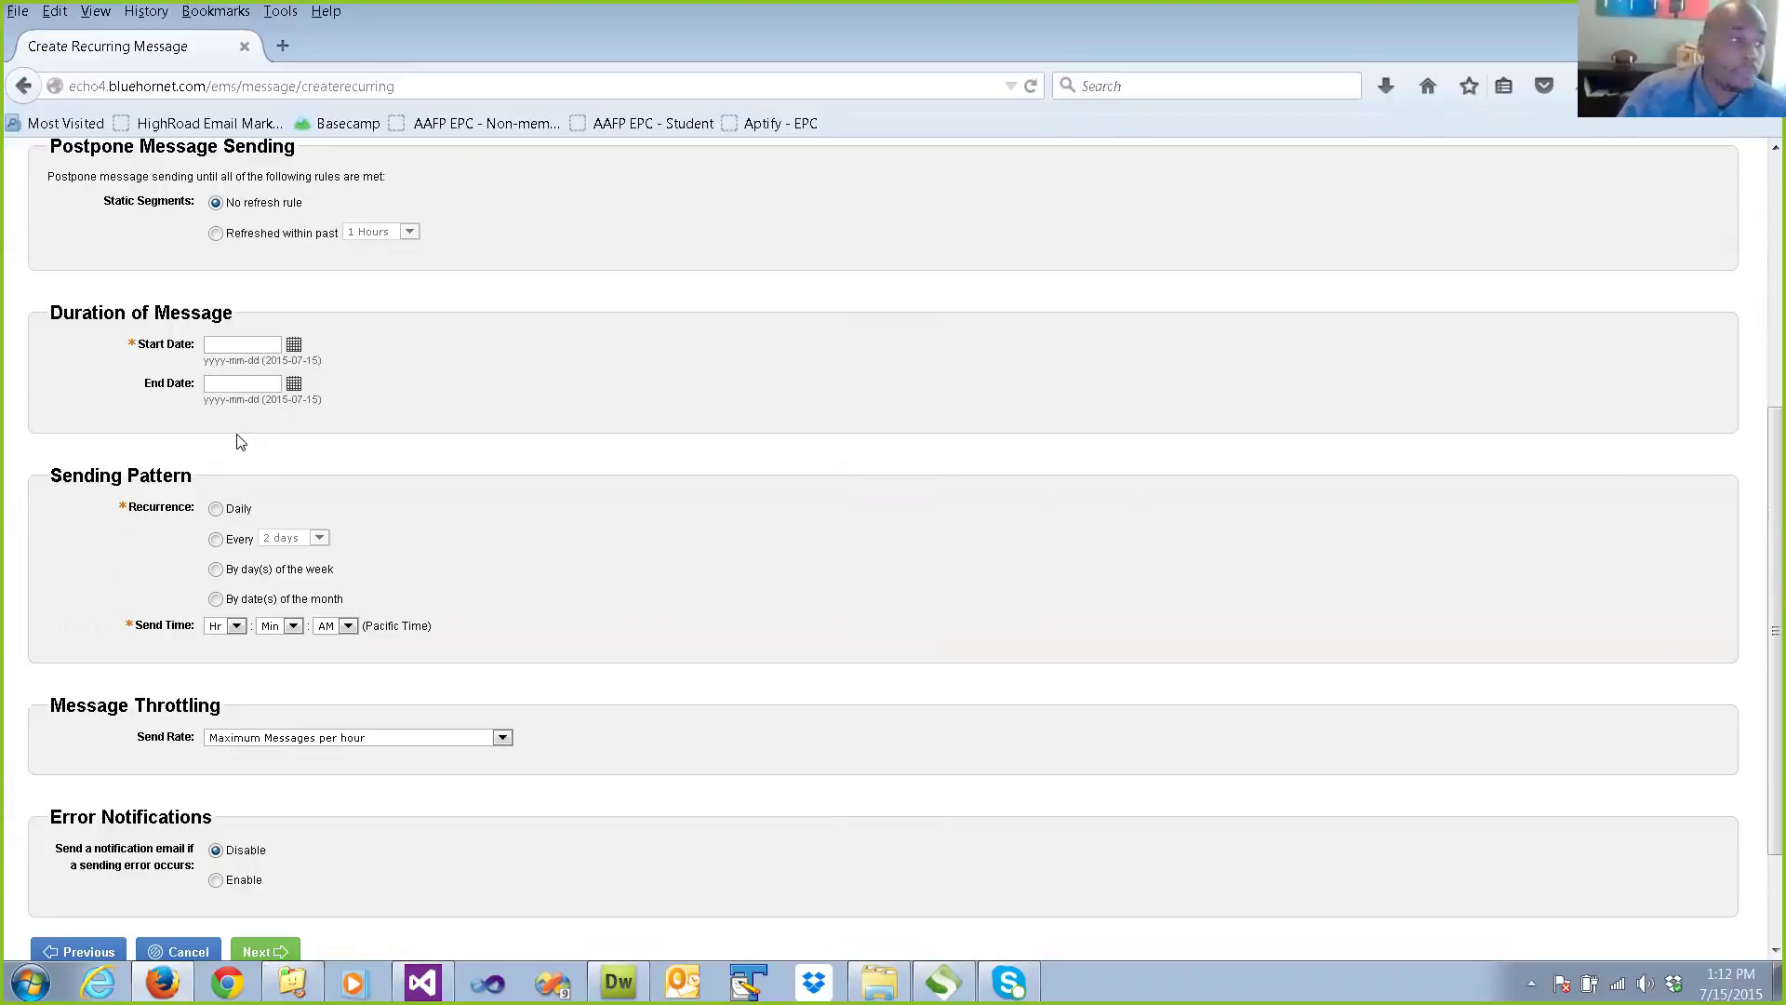
pyautogui.click(242, 343)
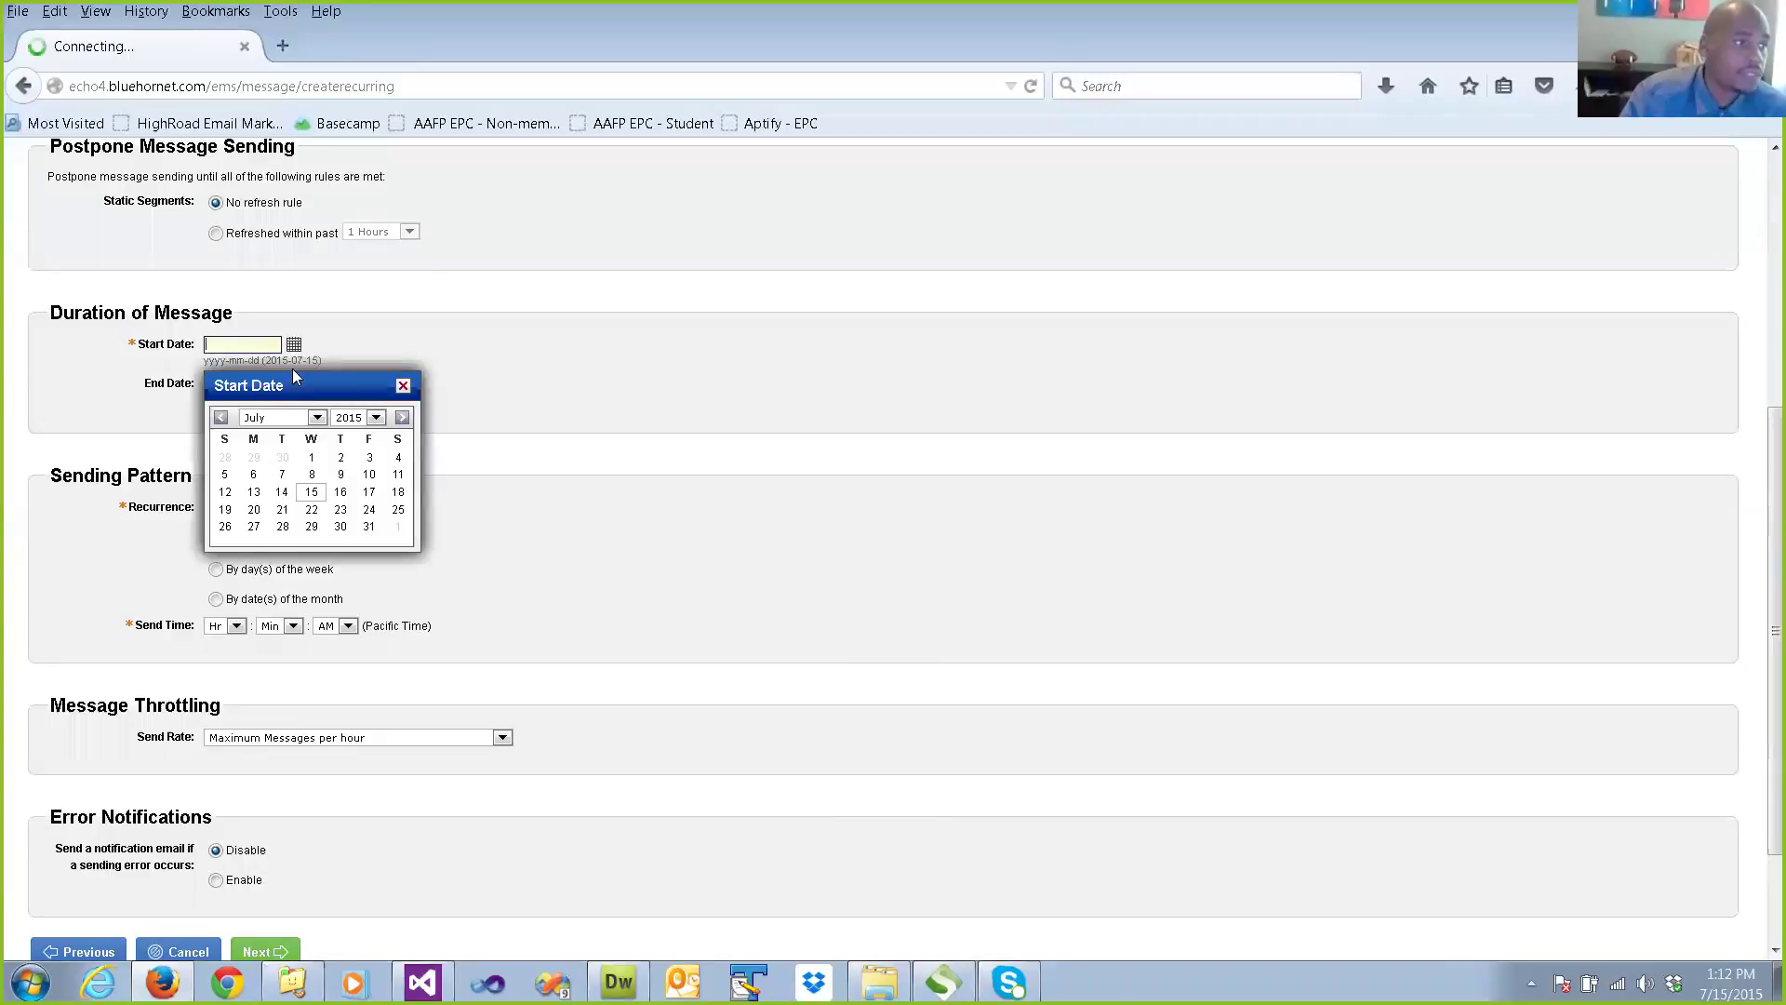
pyautogui.click(312, 493)
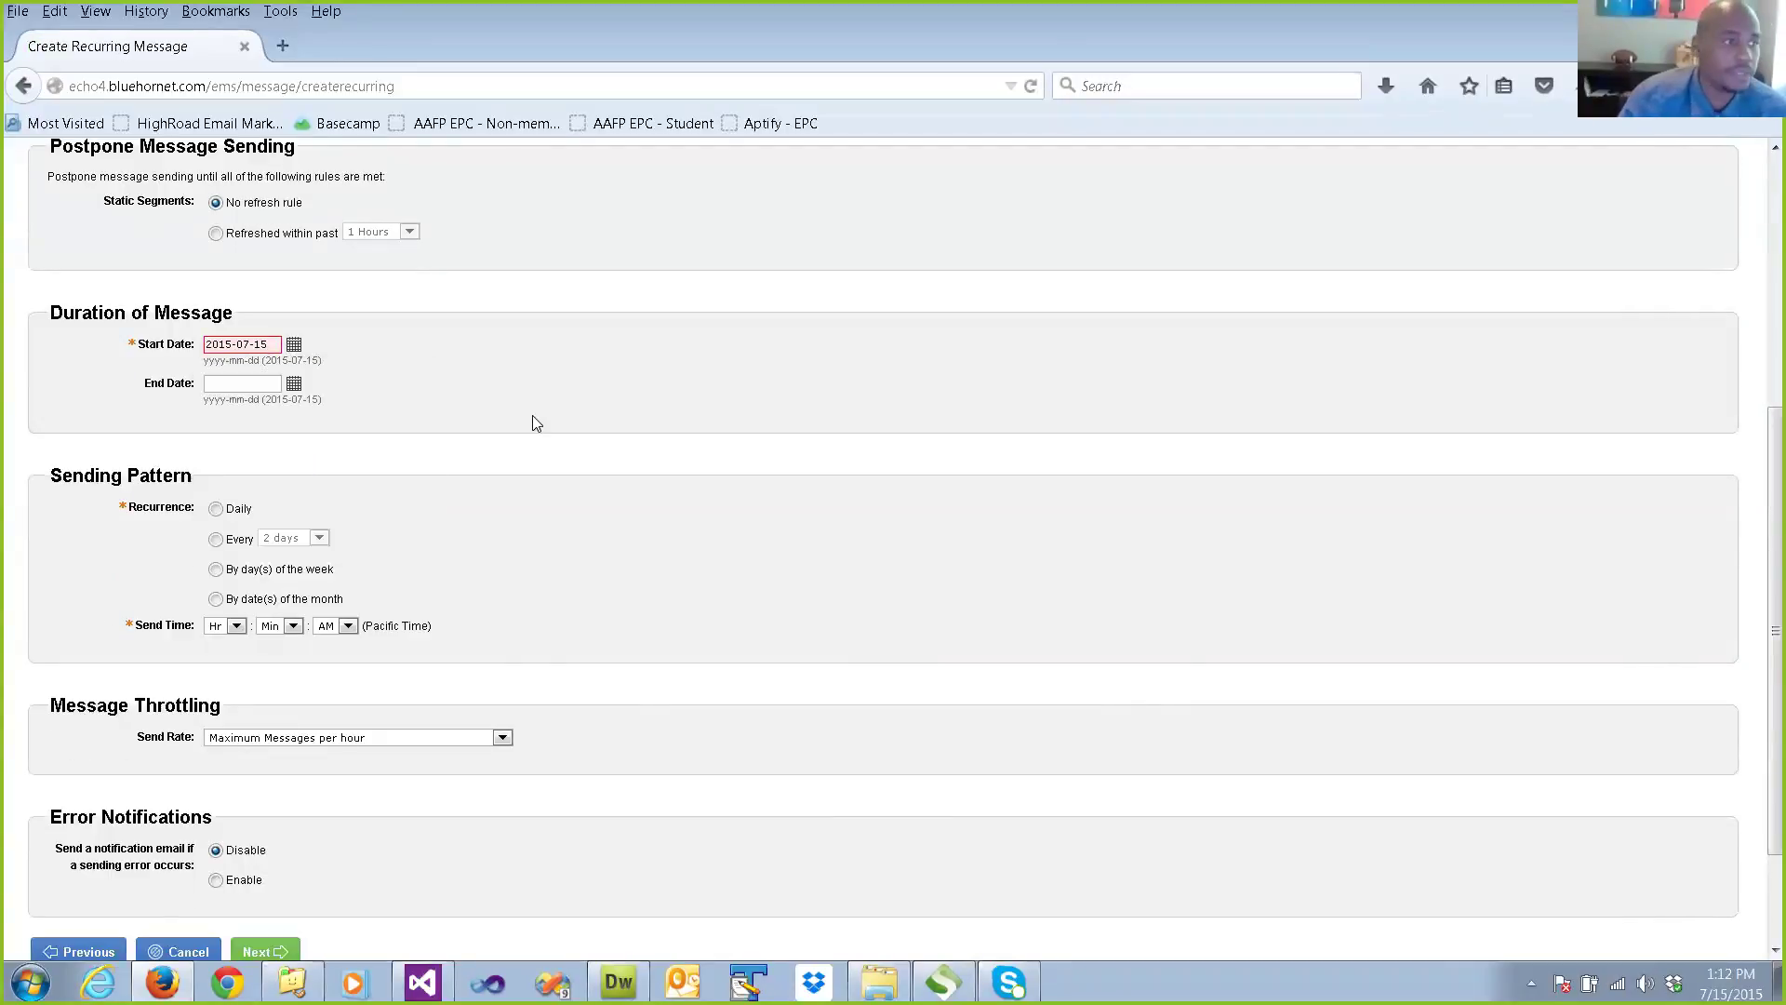
# Try the recurrence options for every 2 days, by days of the week, and by dates of the month.
pyautogui.scroll(-2, 489, 400)
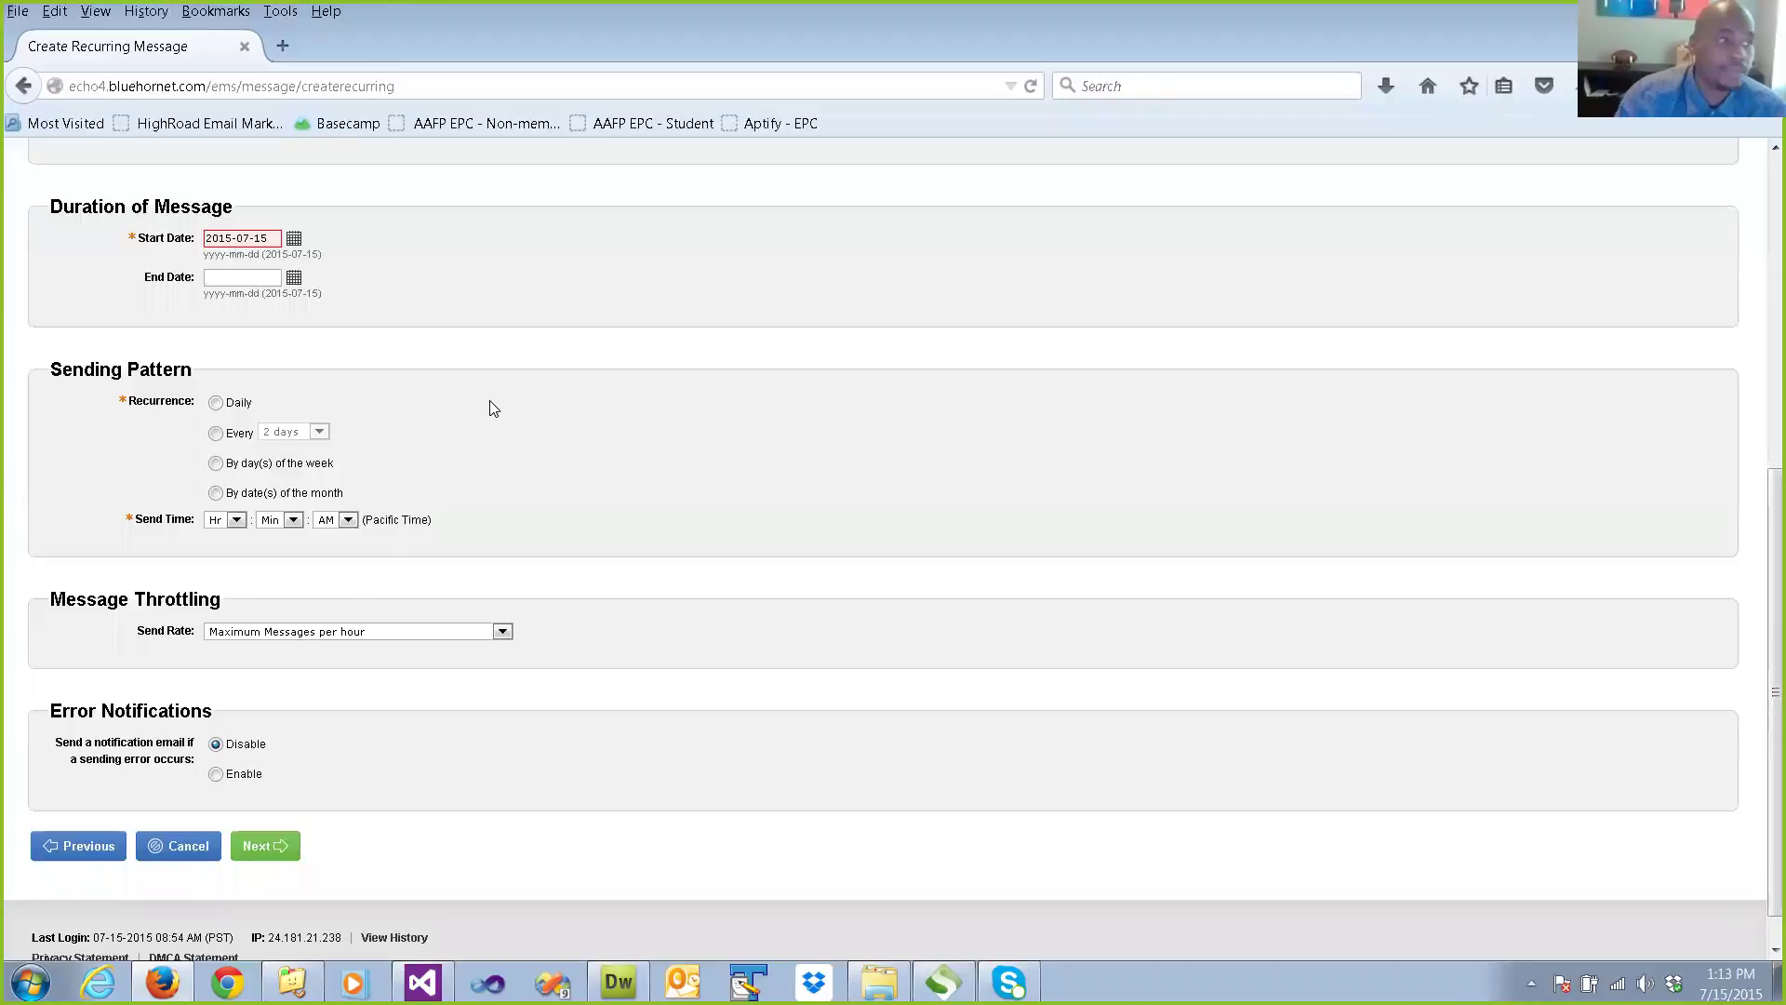
pyautogui.scroll(-1, 566, 400)
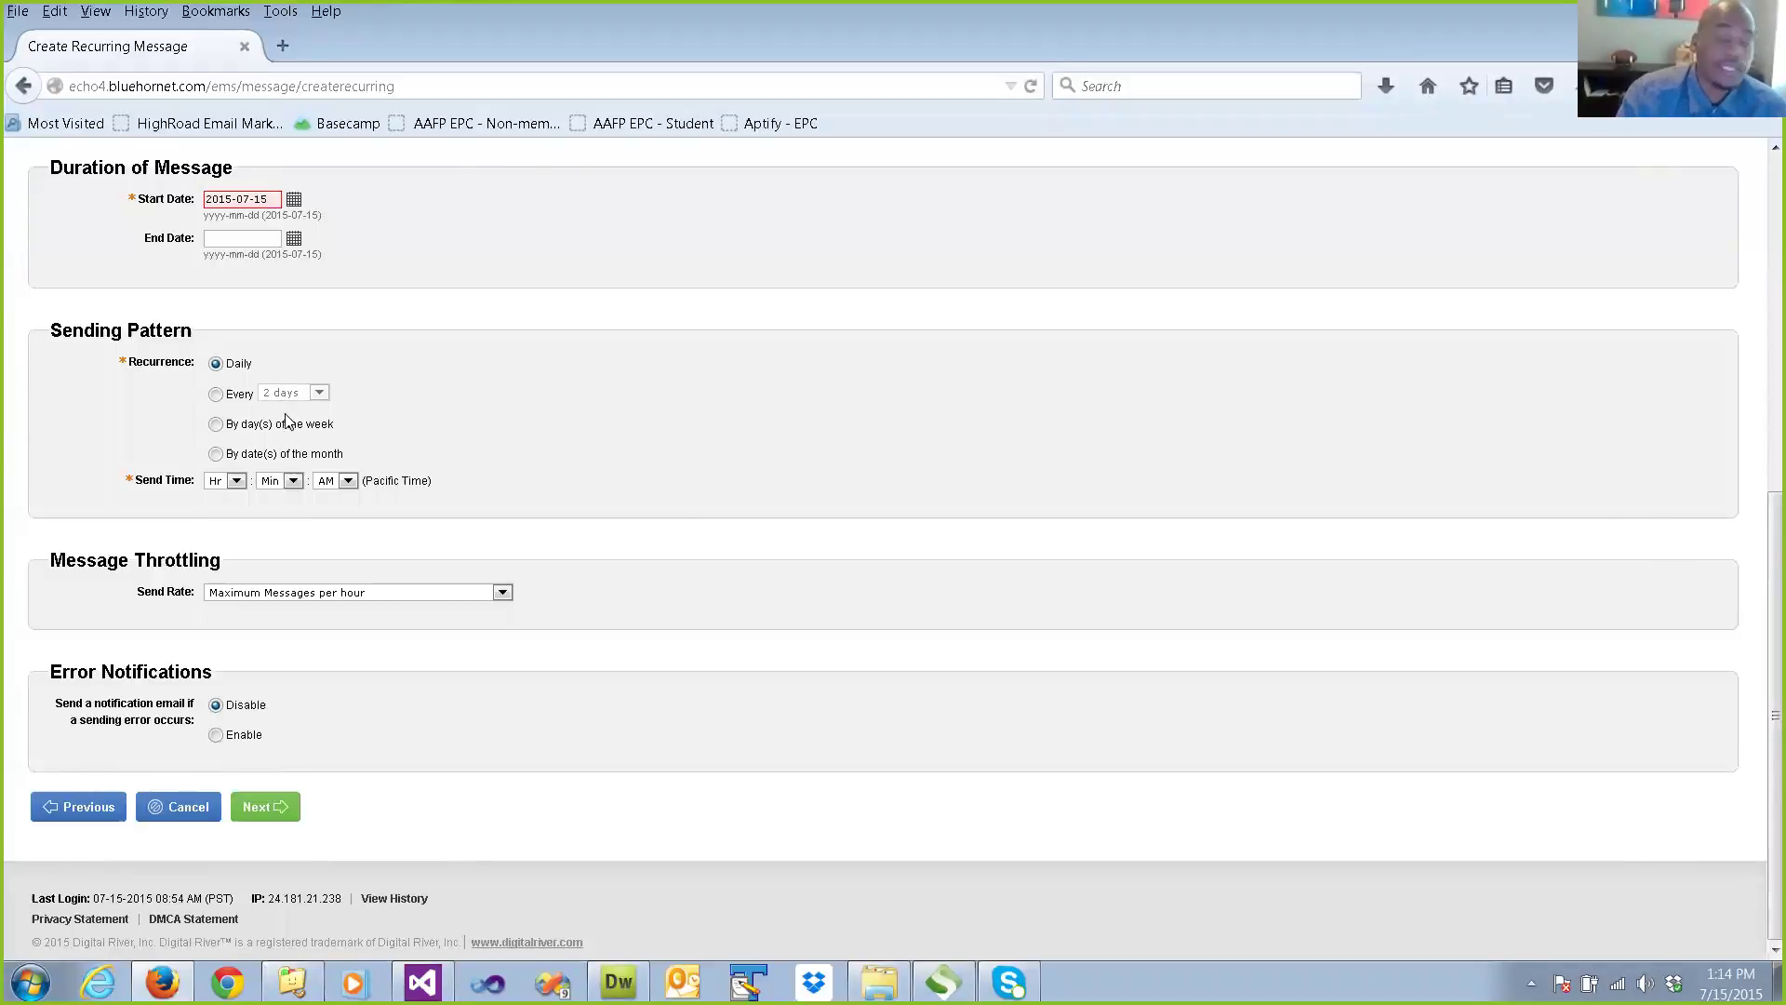
pyautogui.click(218, 395)
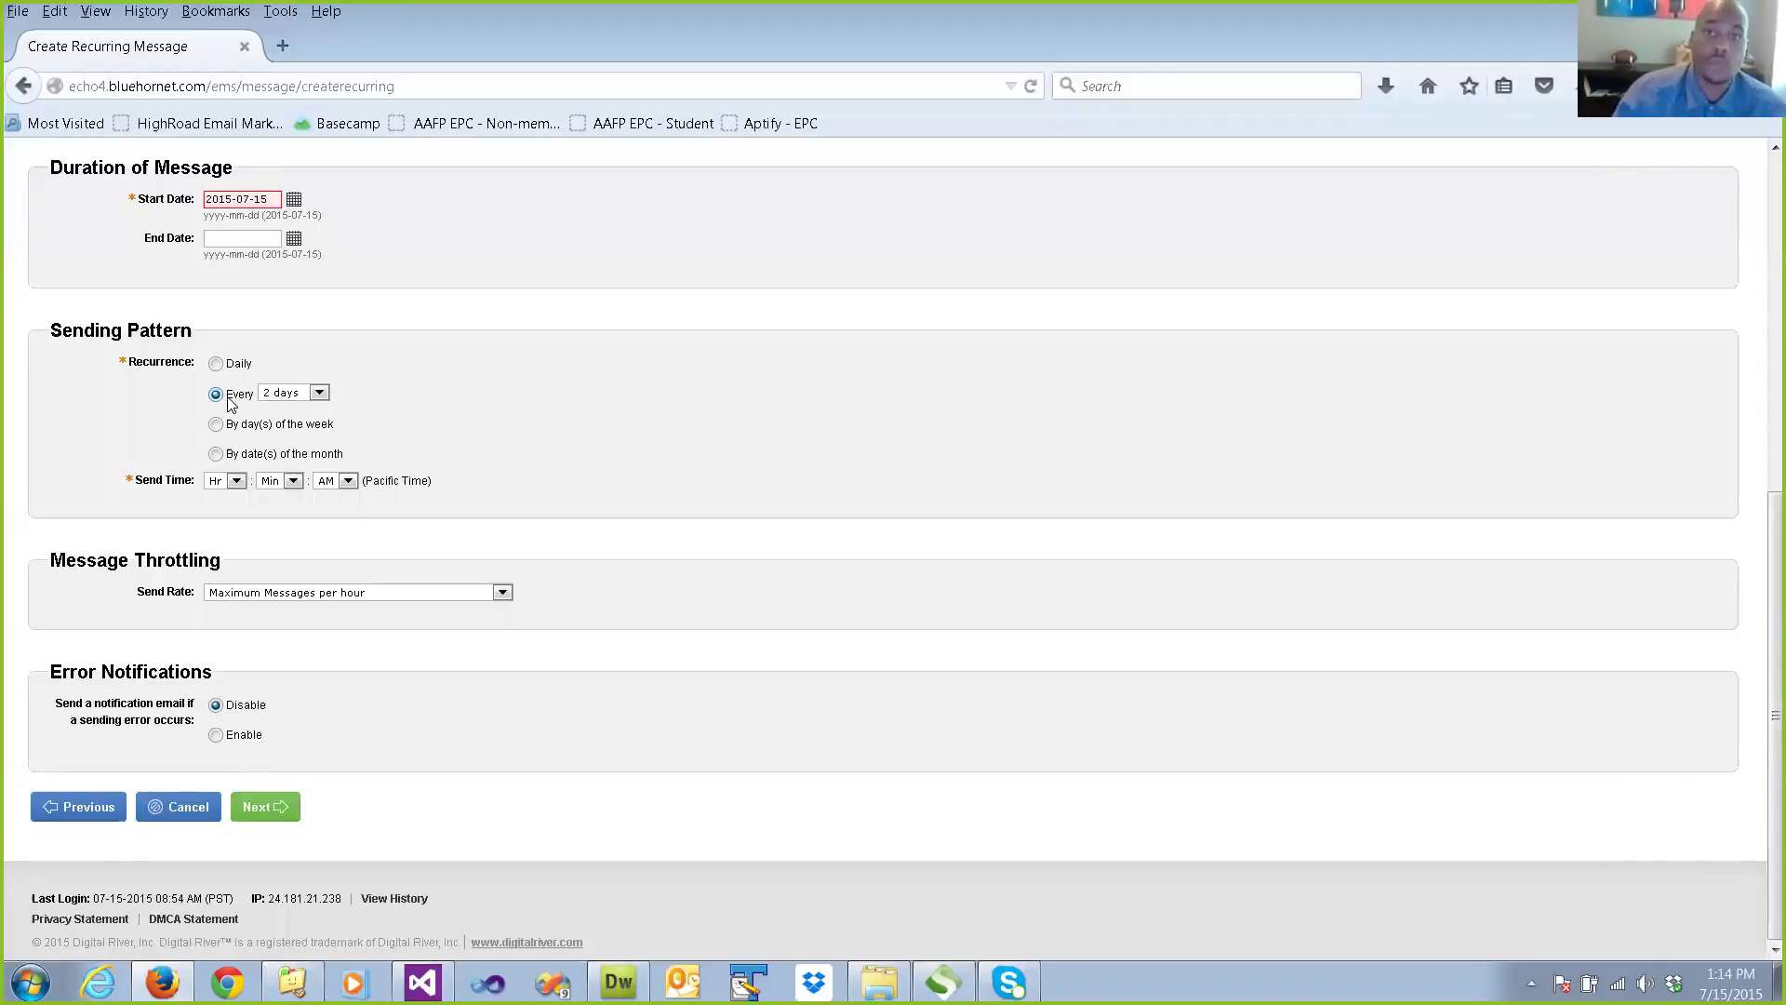
pyautogui.click(325, 396)
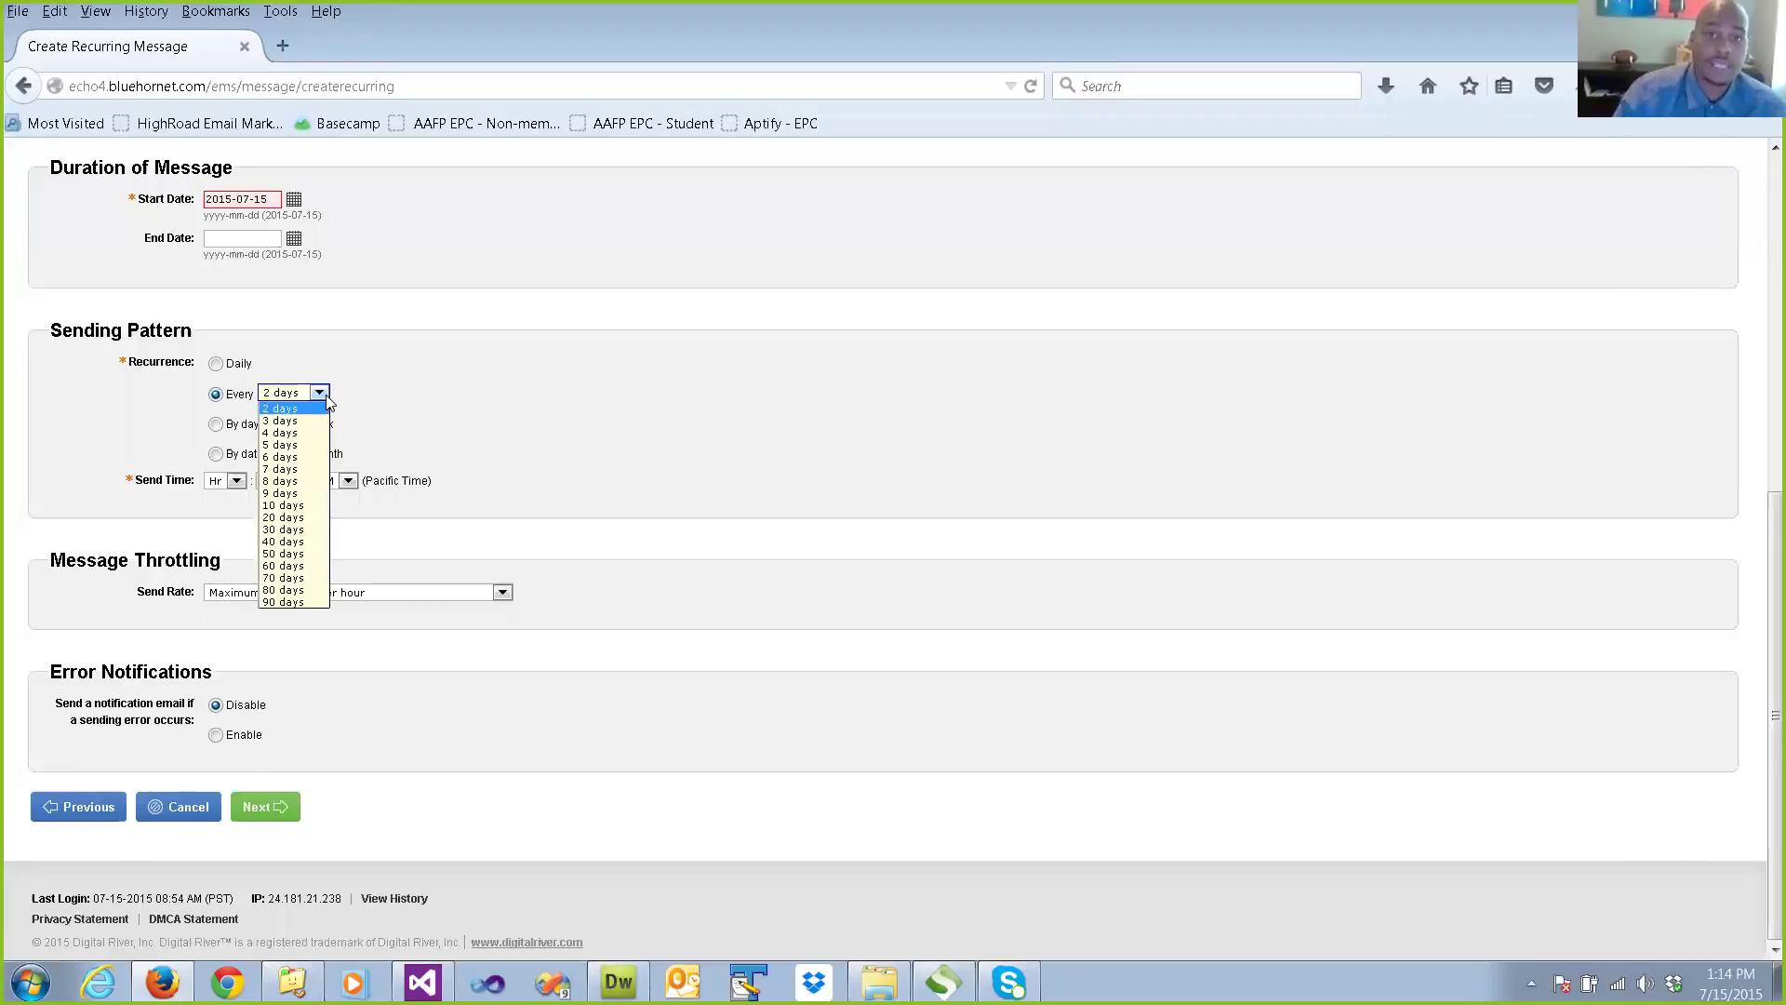
pyautogui.click(361, 437)
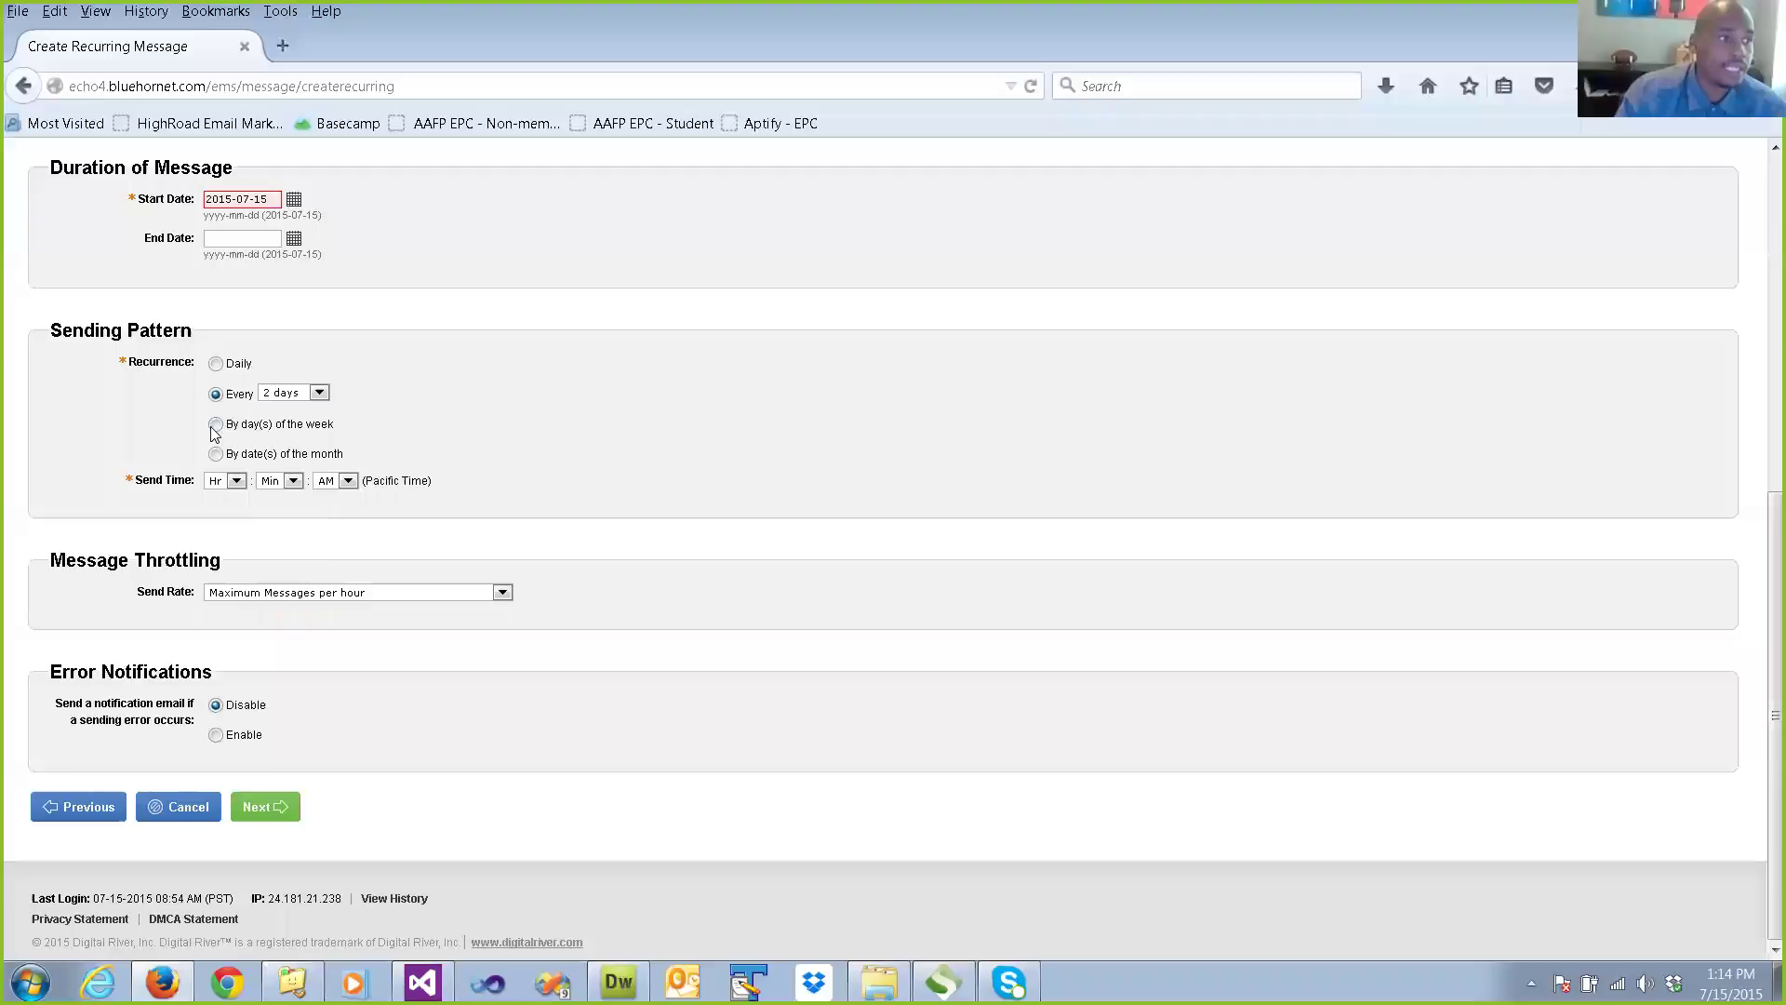
pyautogui.click(214, 426)
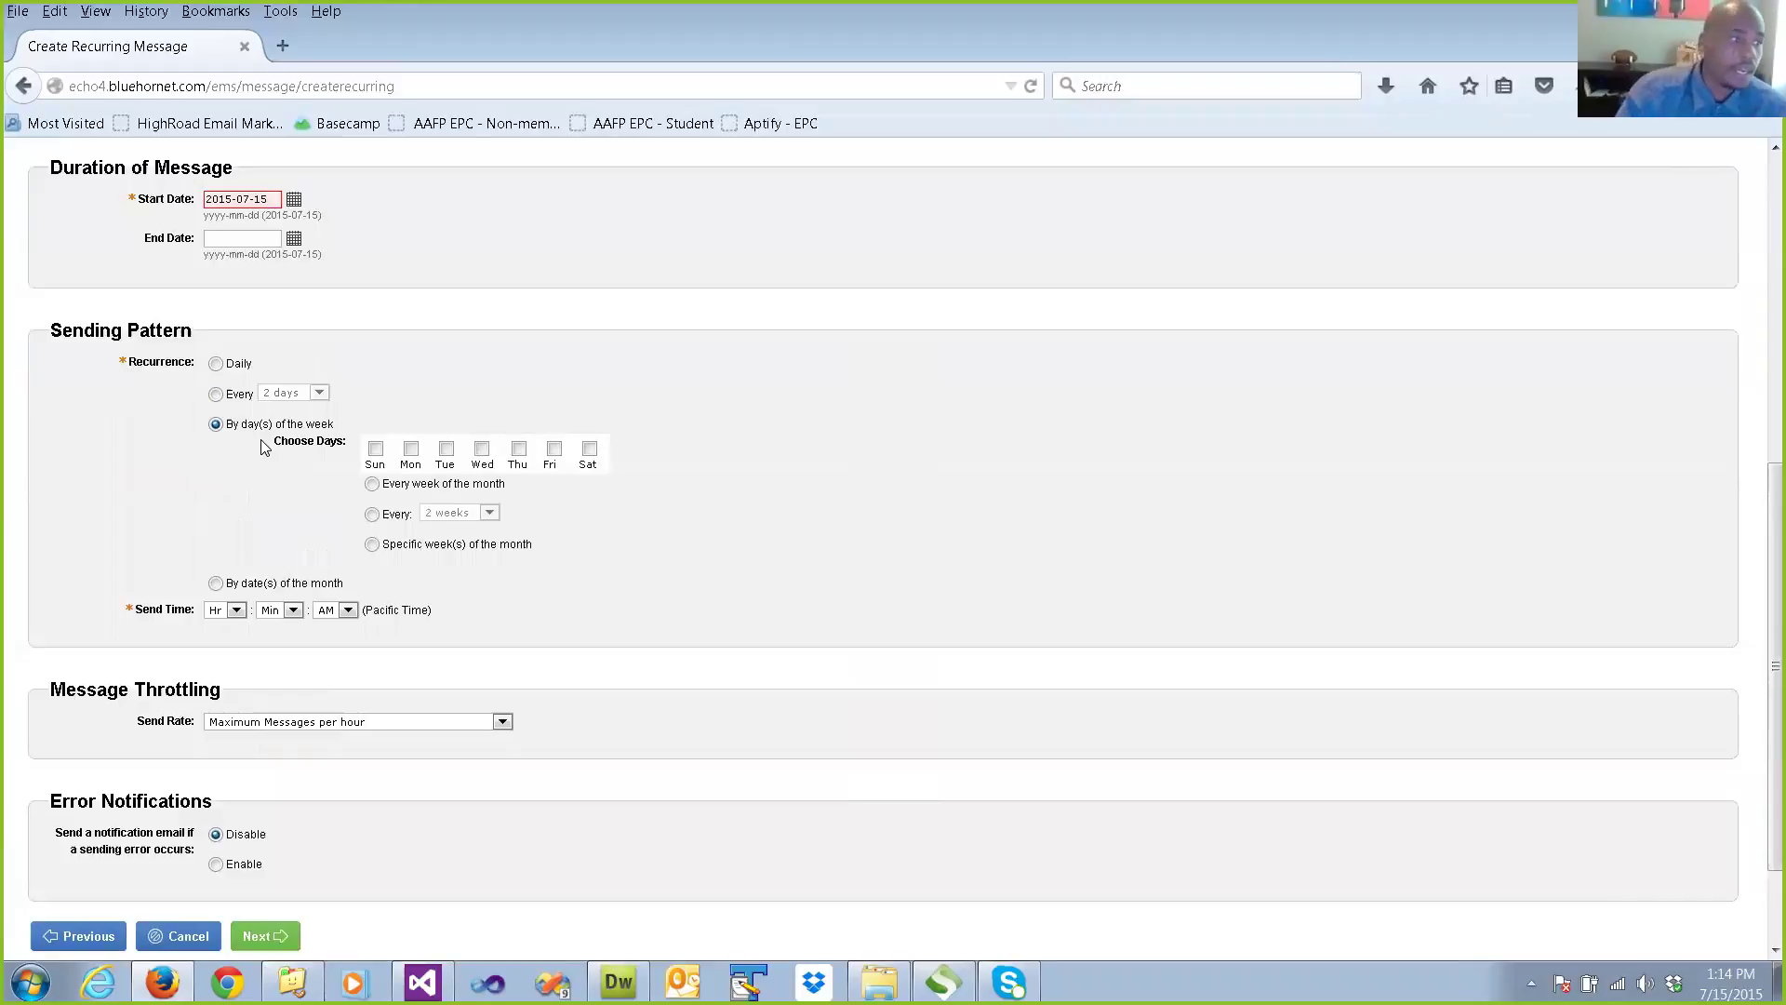
pyautogui.click(216, 582)
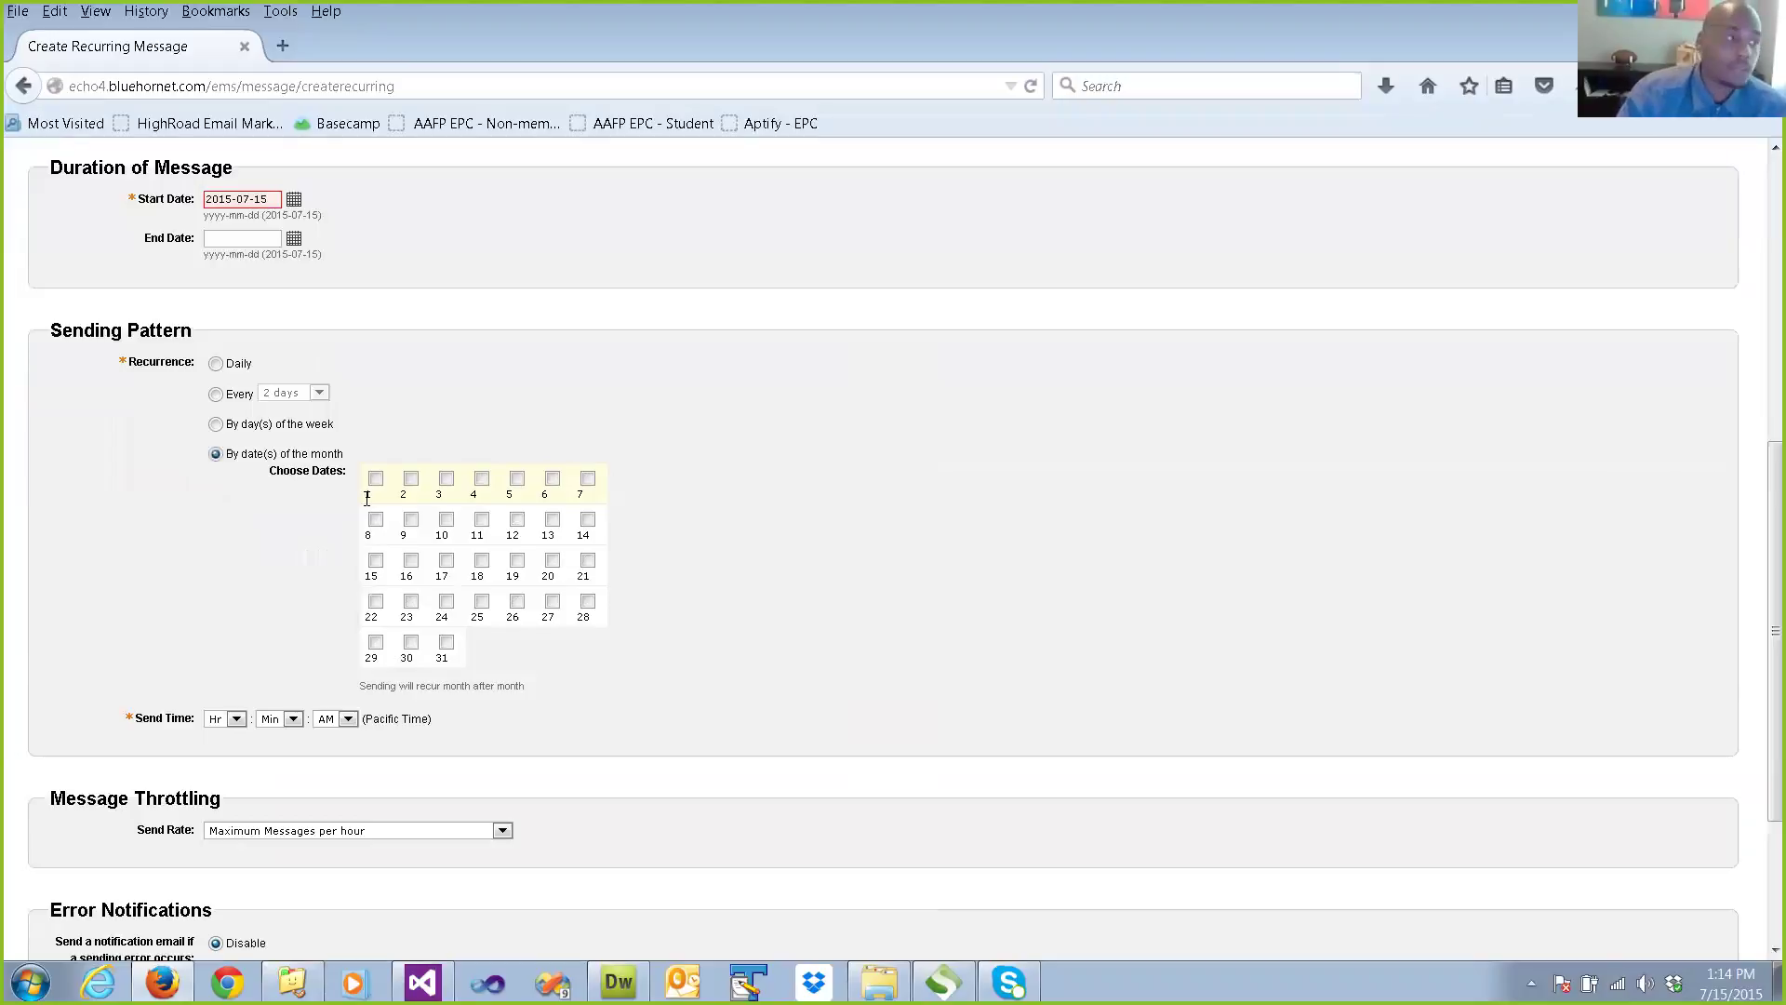
# Set the recurrence to Daily with a send time of 5:00 AM Pacific and submit the schedule.
pyautogui.click(216, 363)
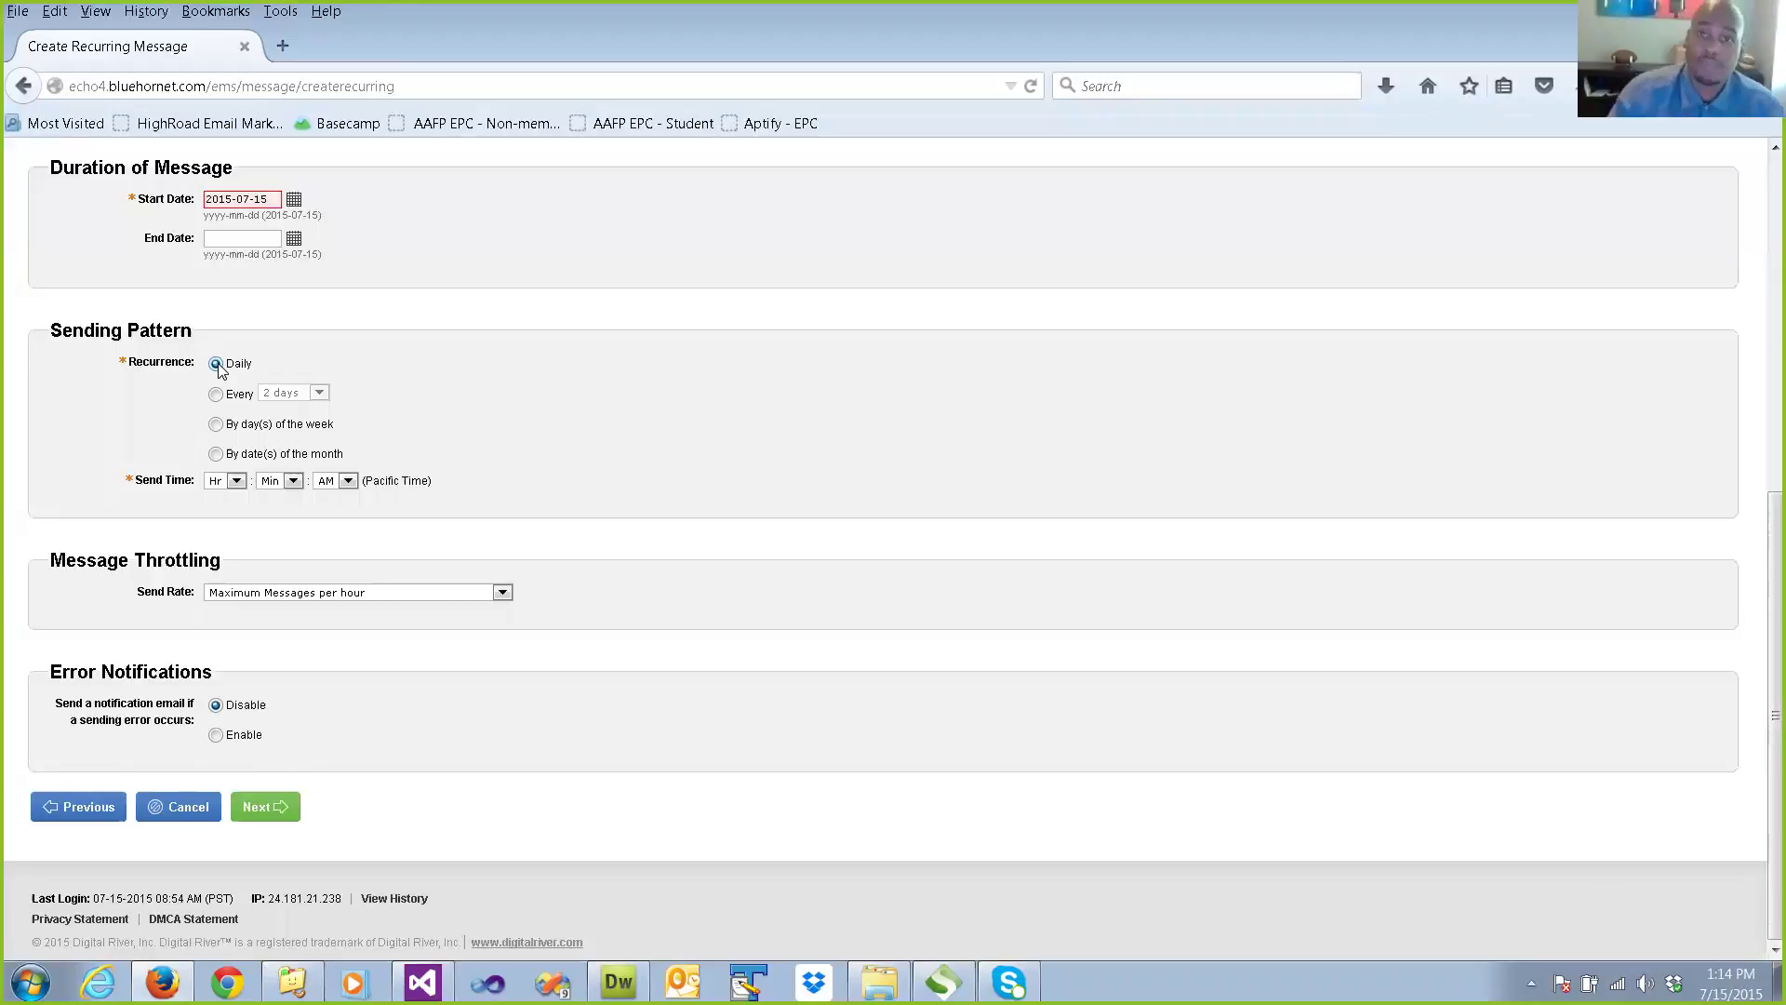
pyautogui.click(222, 482)
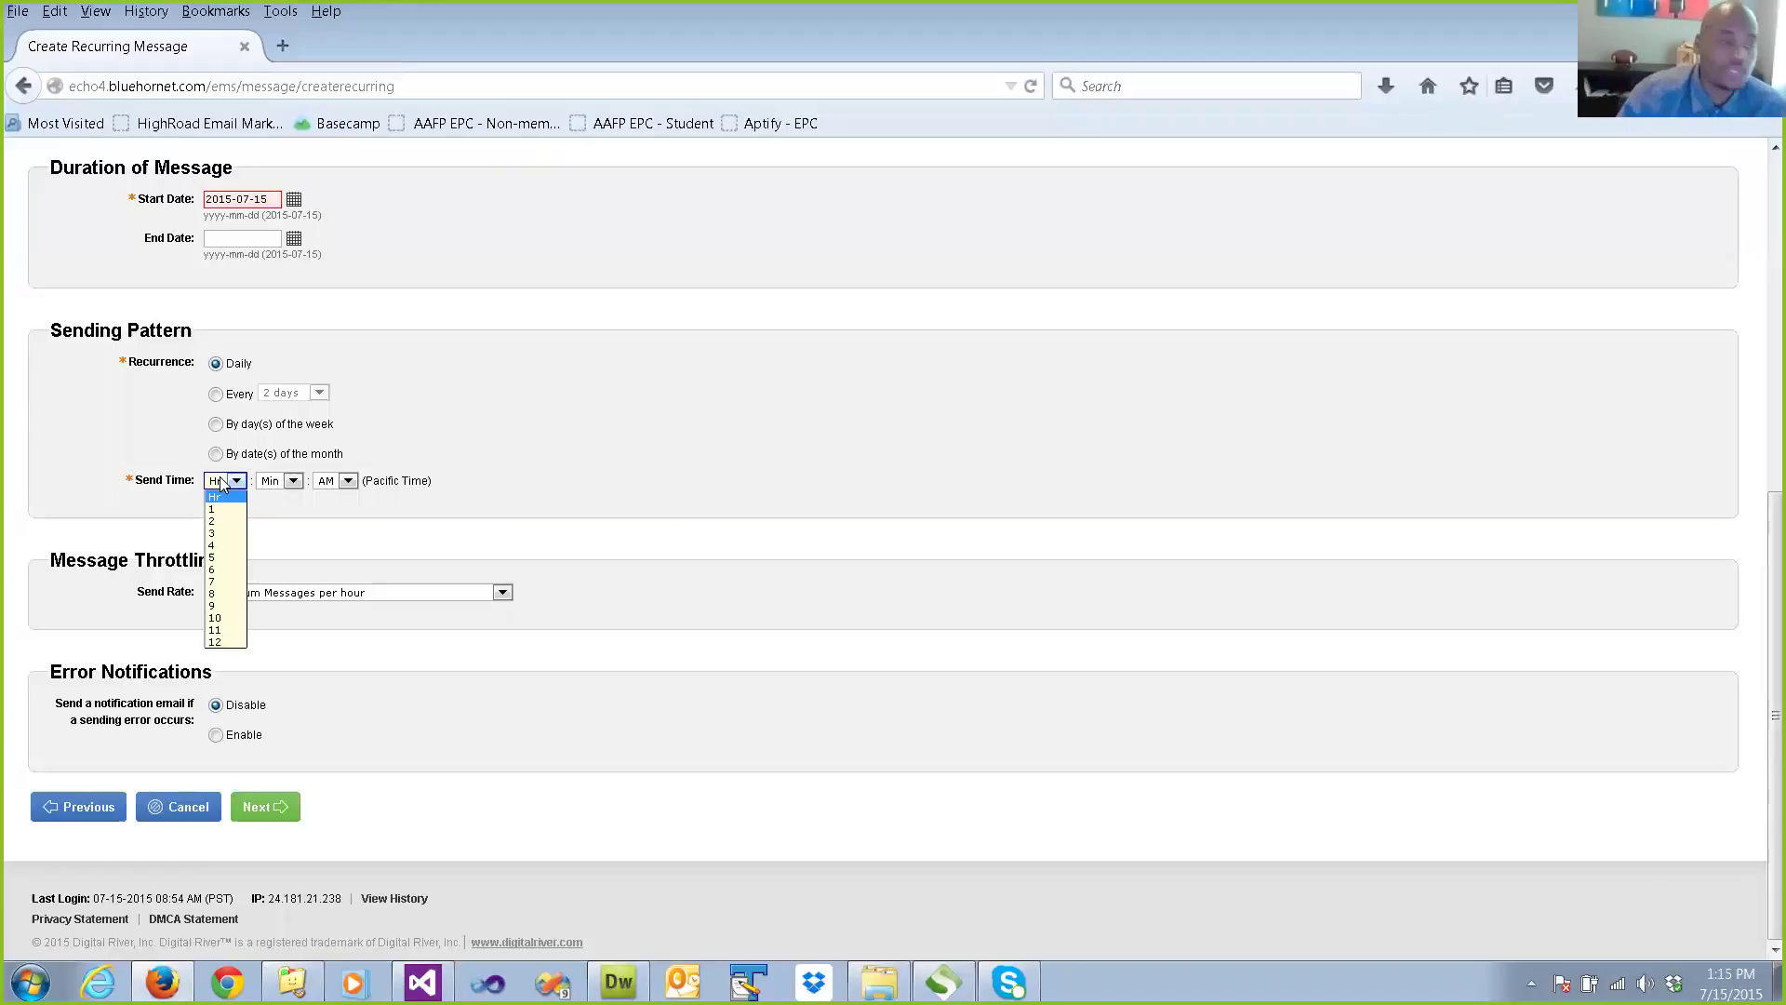
pyautogui.click(224, 558)
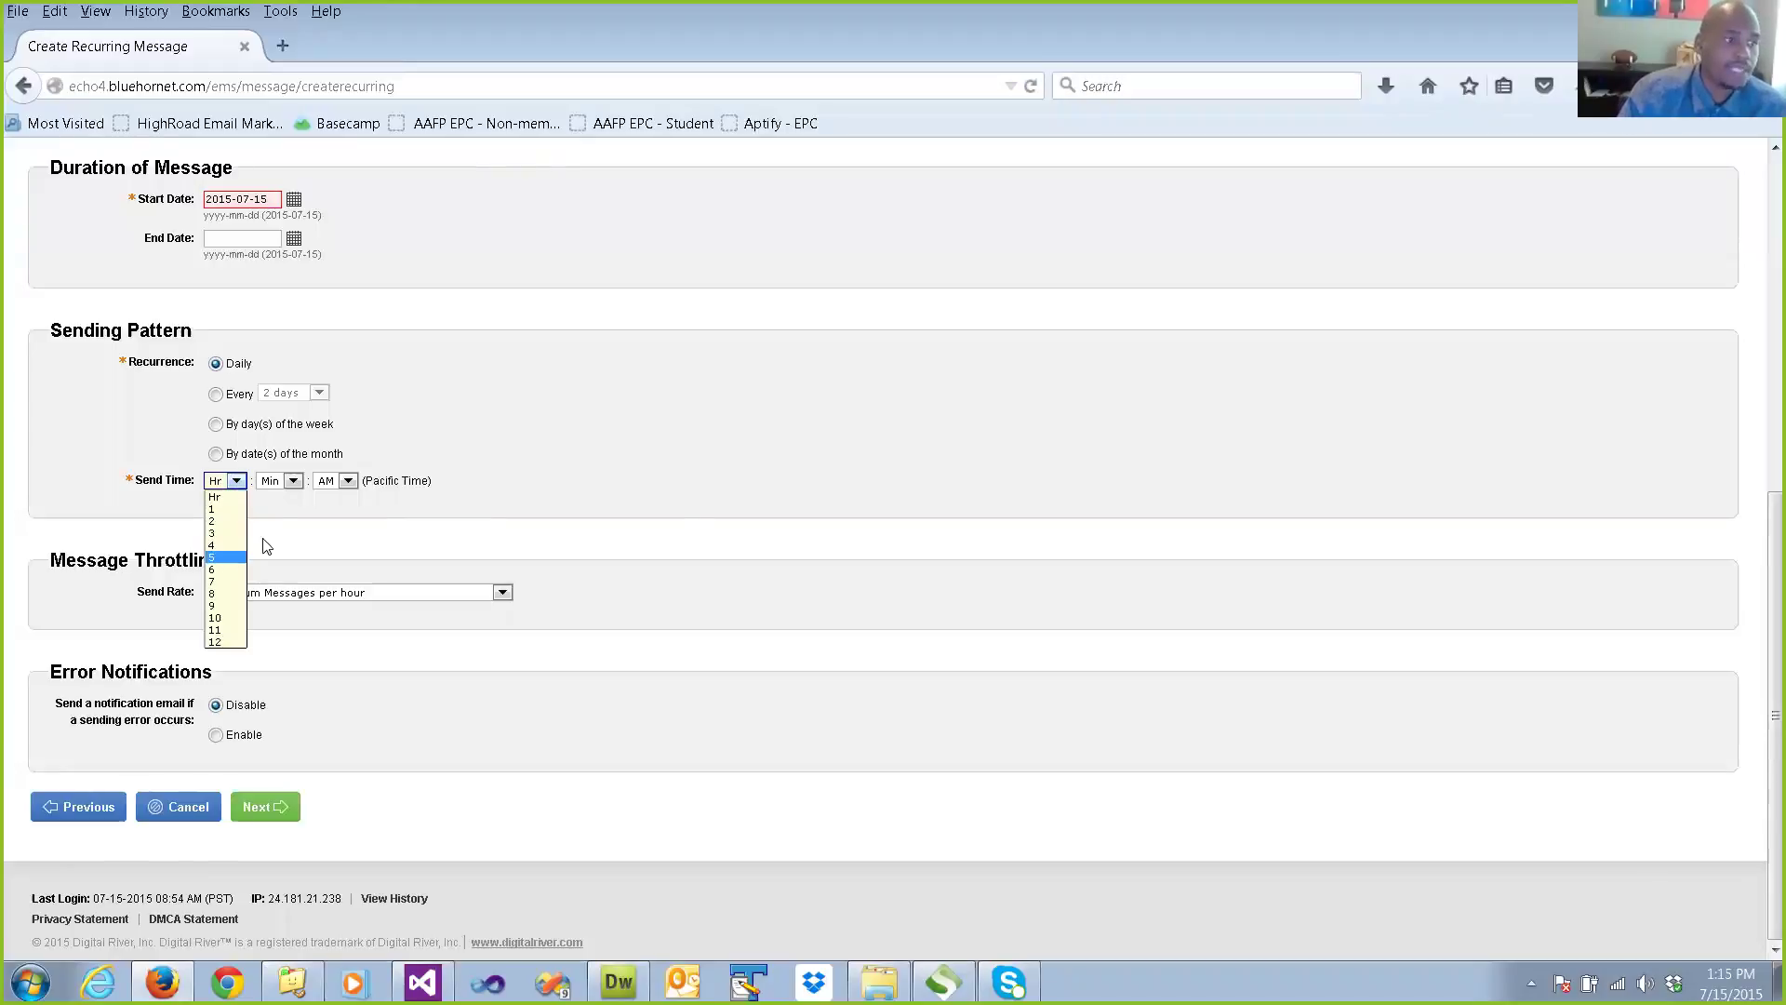
pyautogui.click(270, 484)
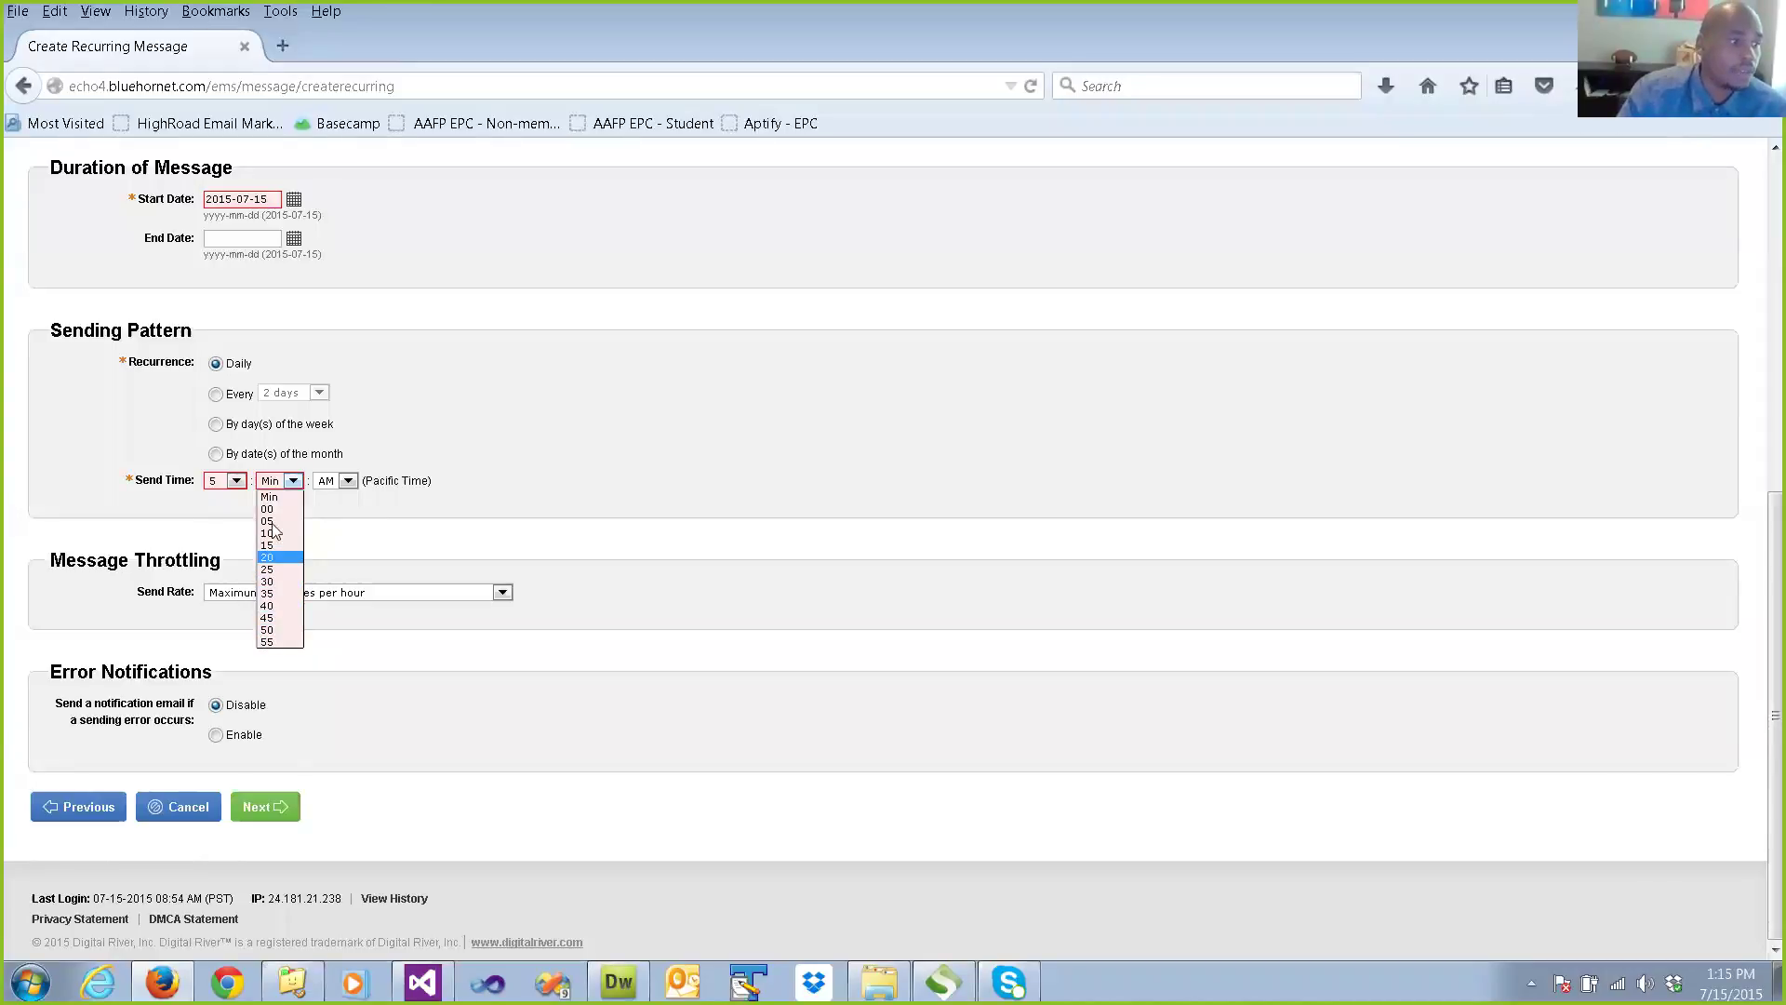
pyautogui.click(279, 509)
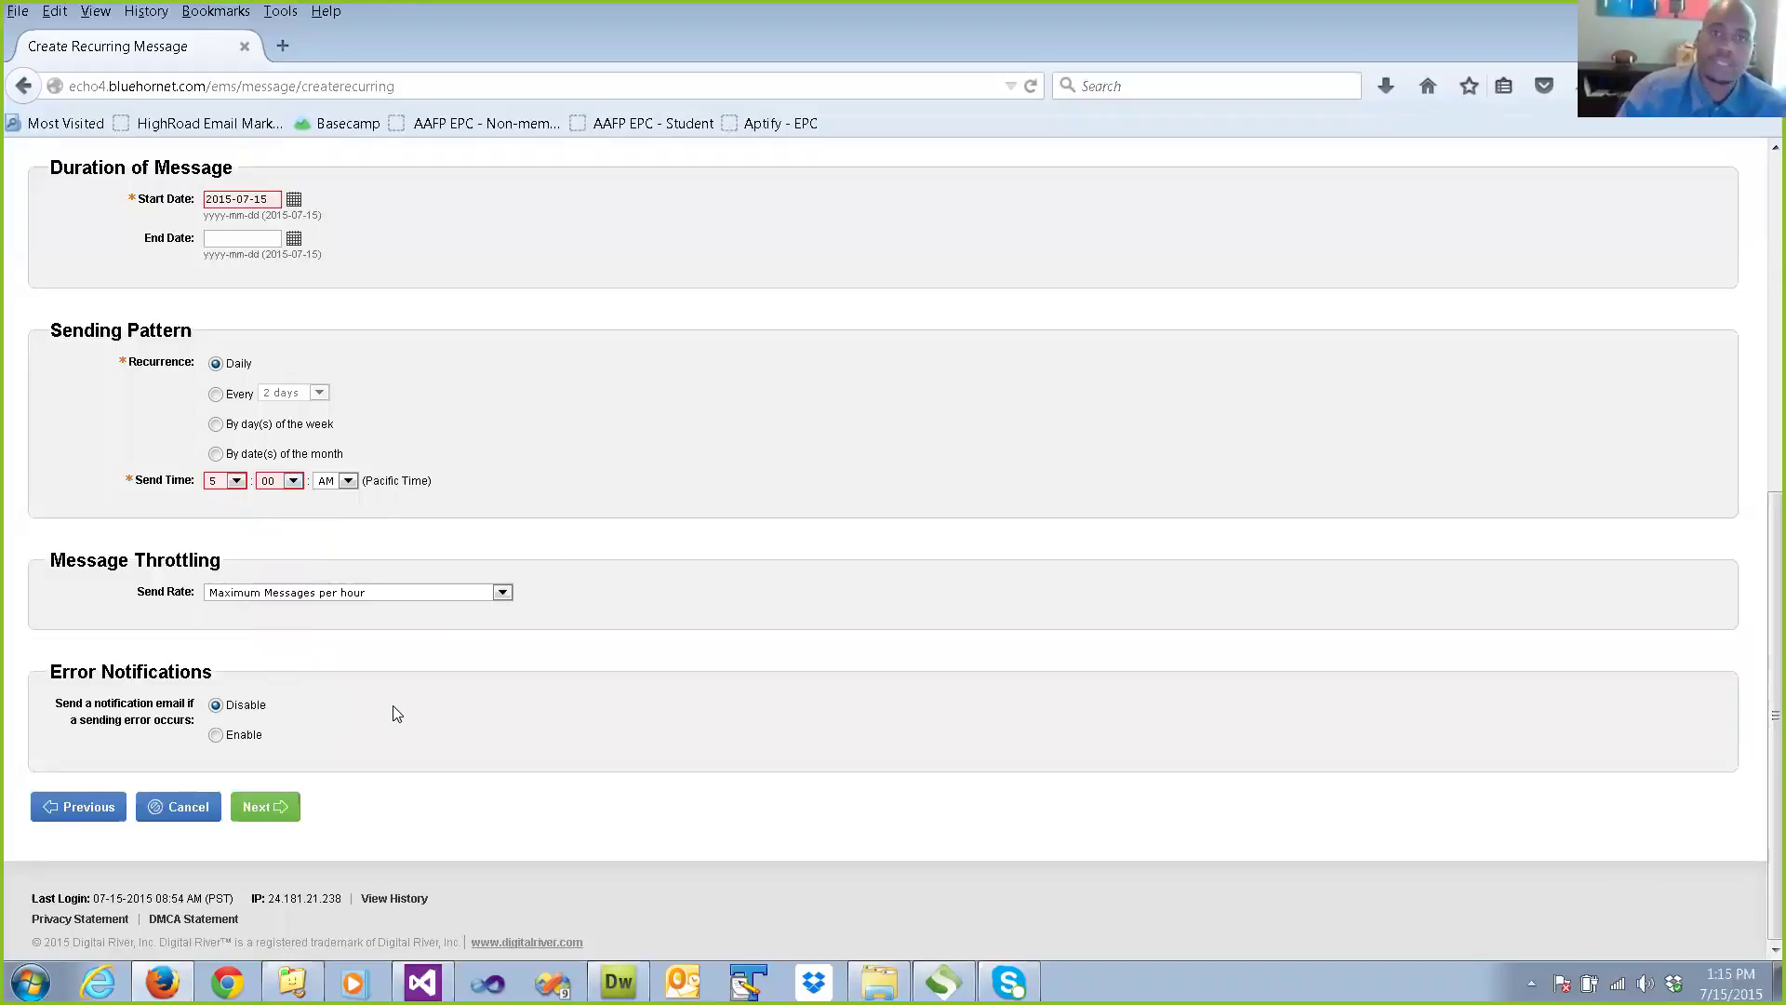
pyautogui.click(253, 815)
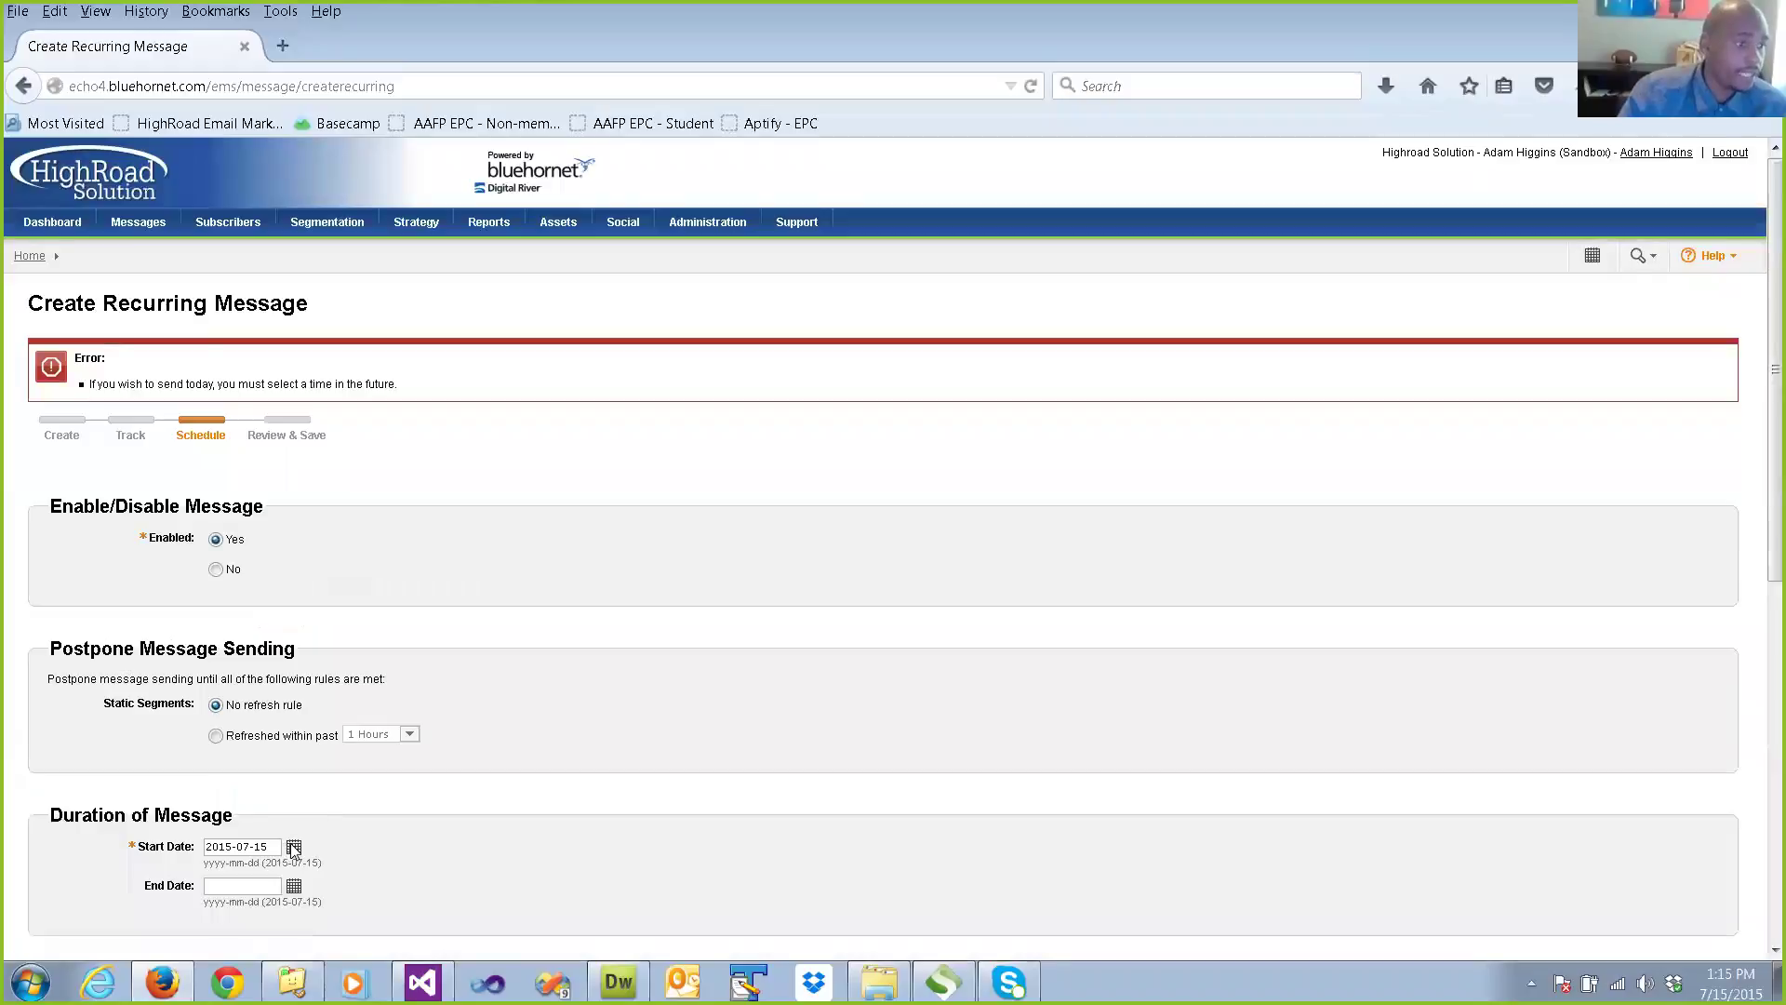
# Set the daily send time to 8:00 PM Pacific and proceed to the review and save stage.
pyautogui.scroll(-5, 281, 818)
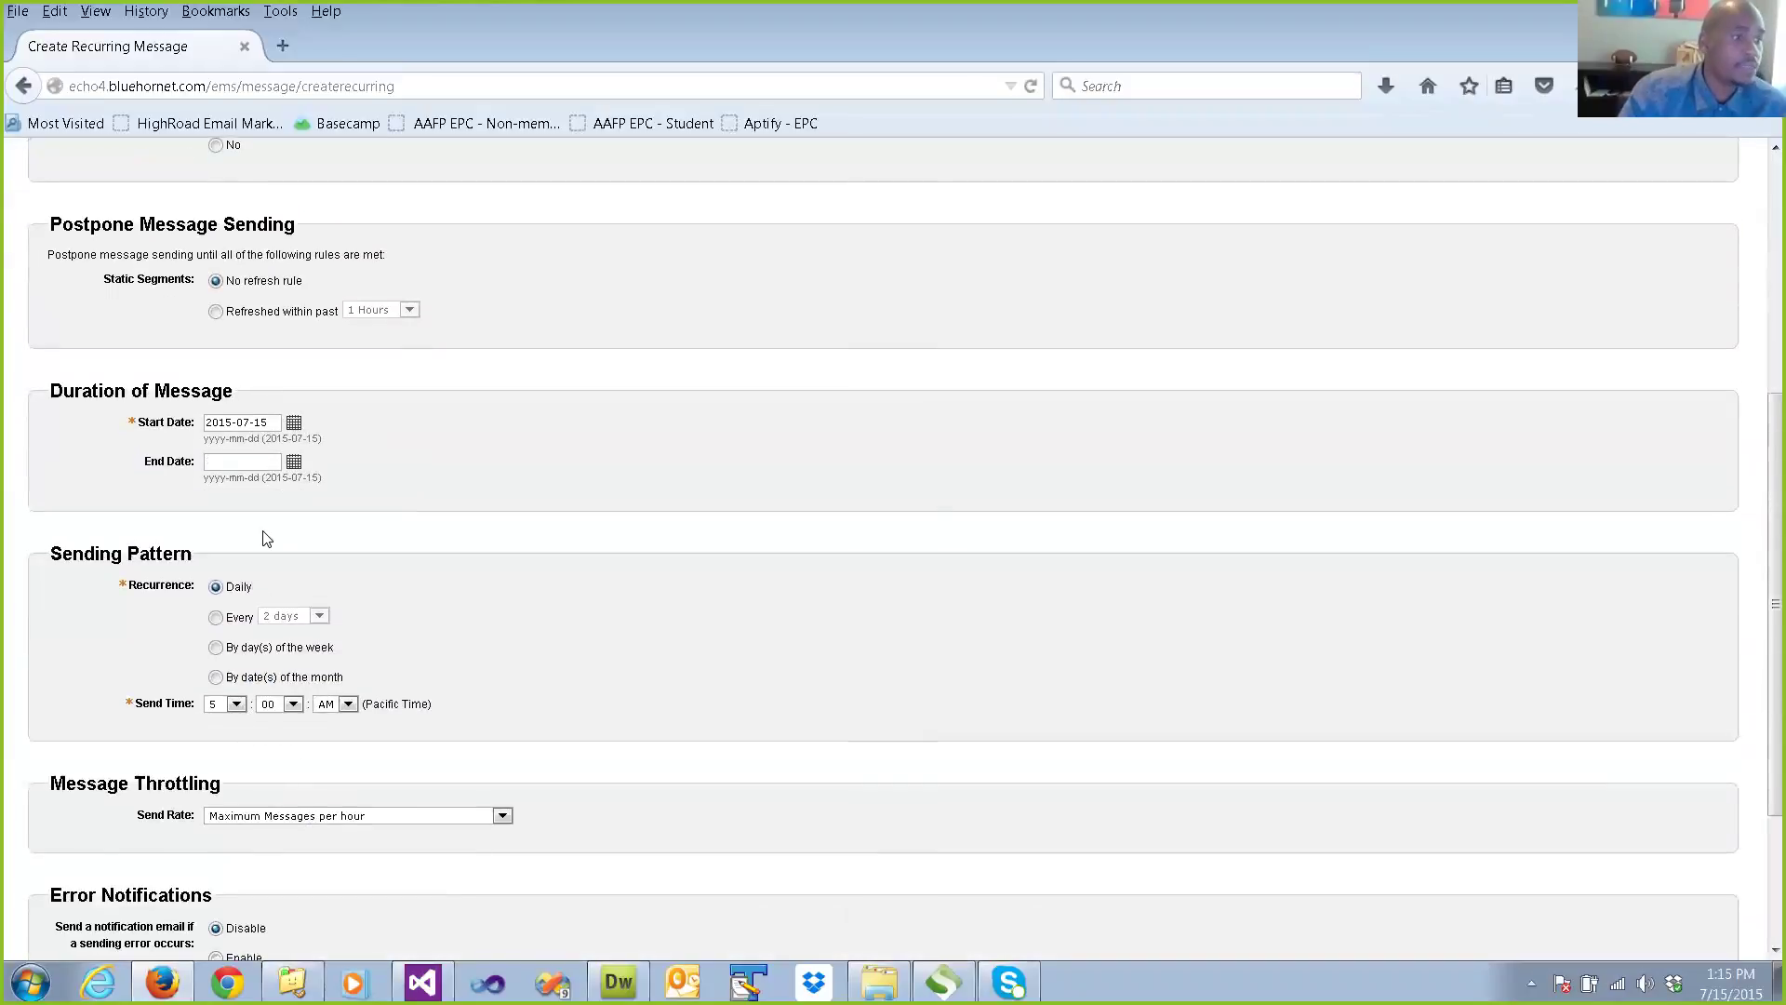
pyautogui.click(231, 705)
pyautogui.click(272, 425)
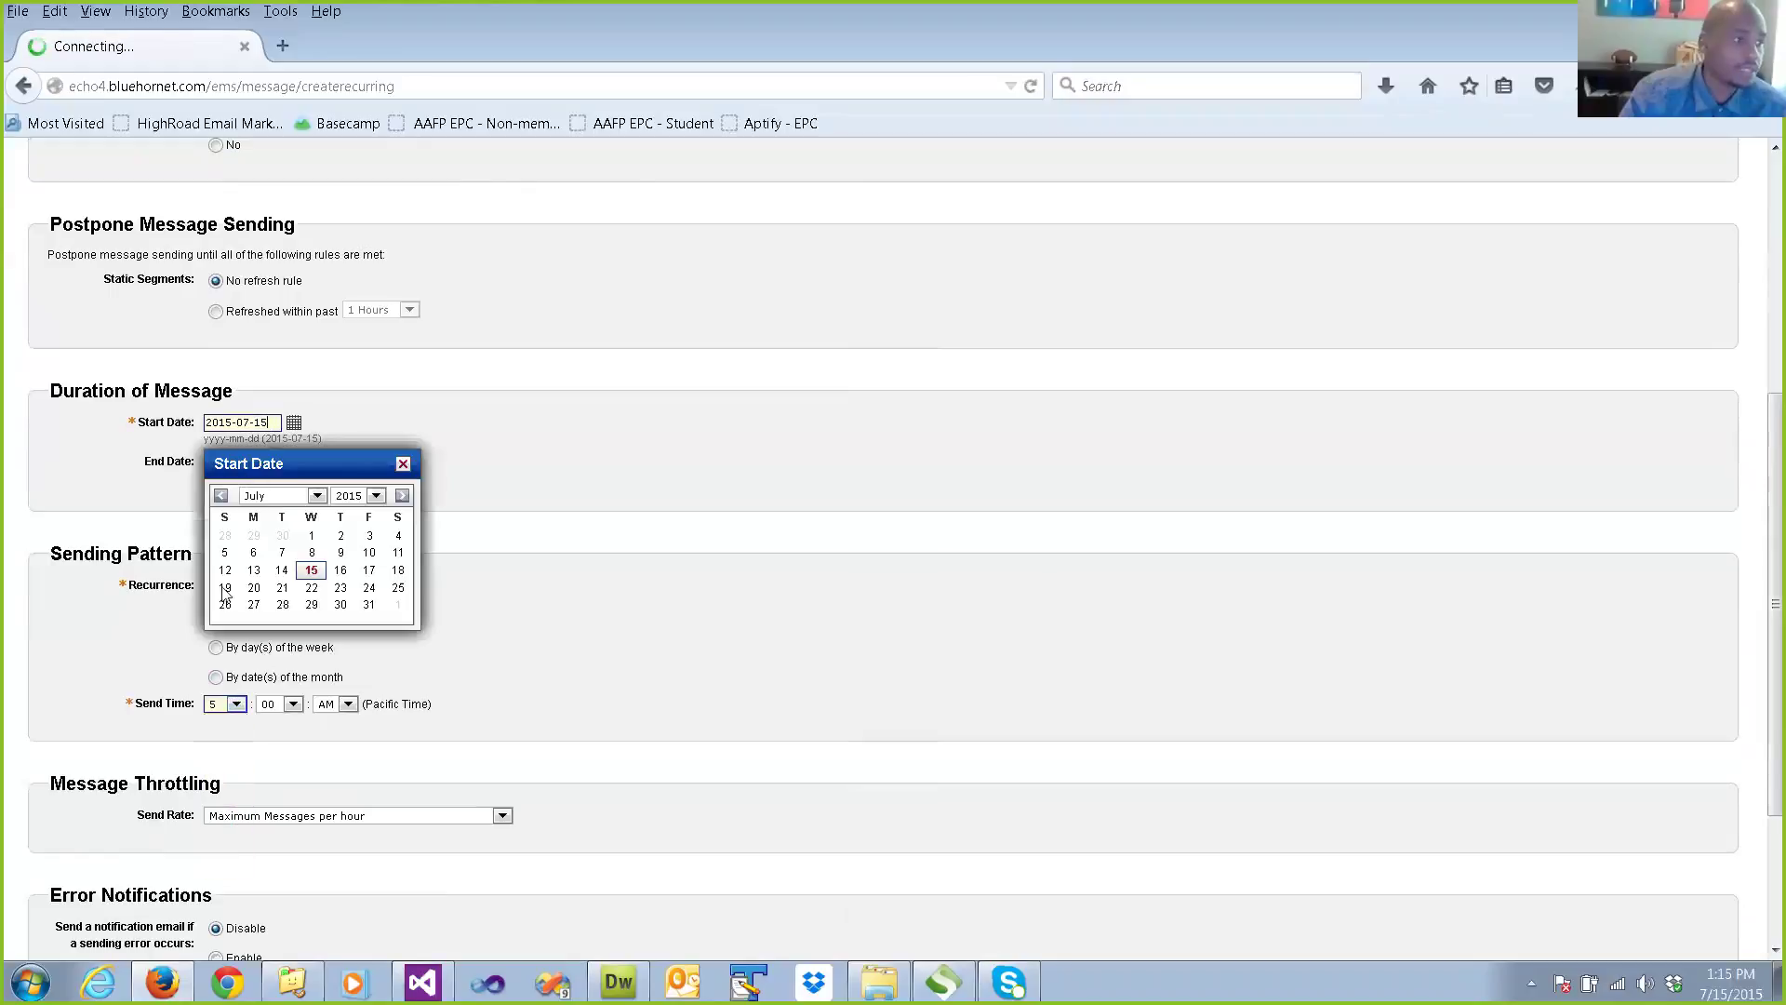
pyautogui.click(236, 704)
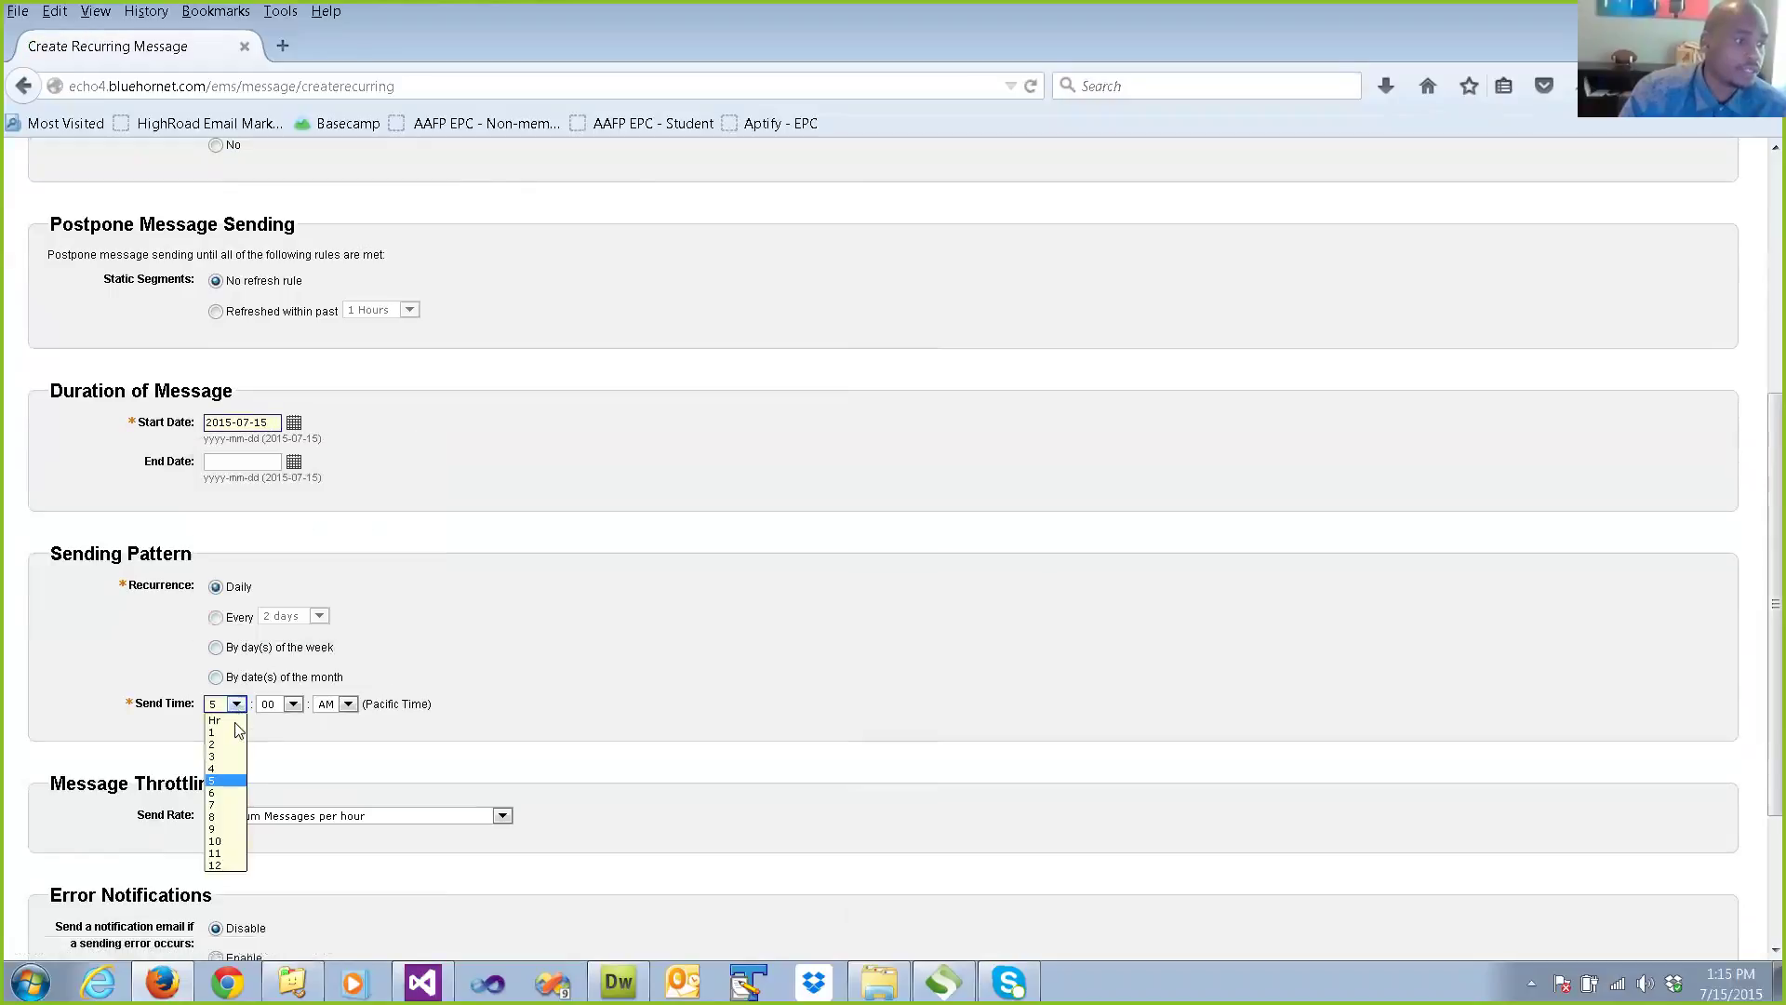
pyautogui.click(224, 865)
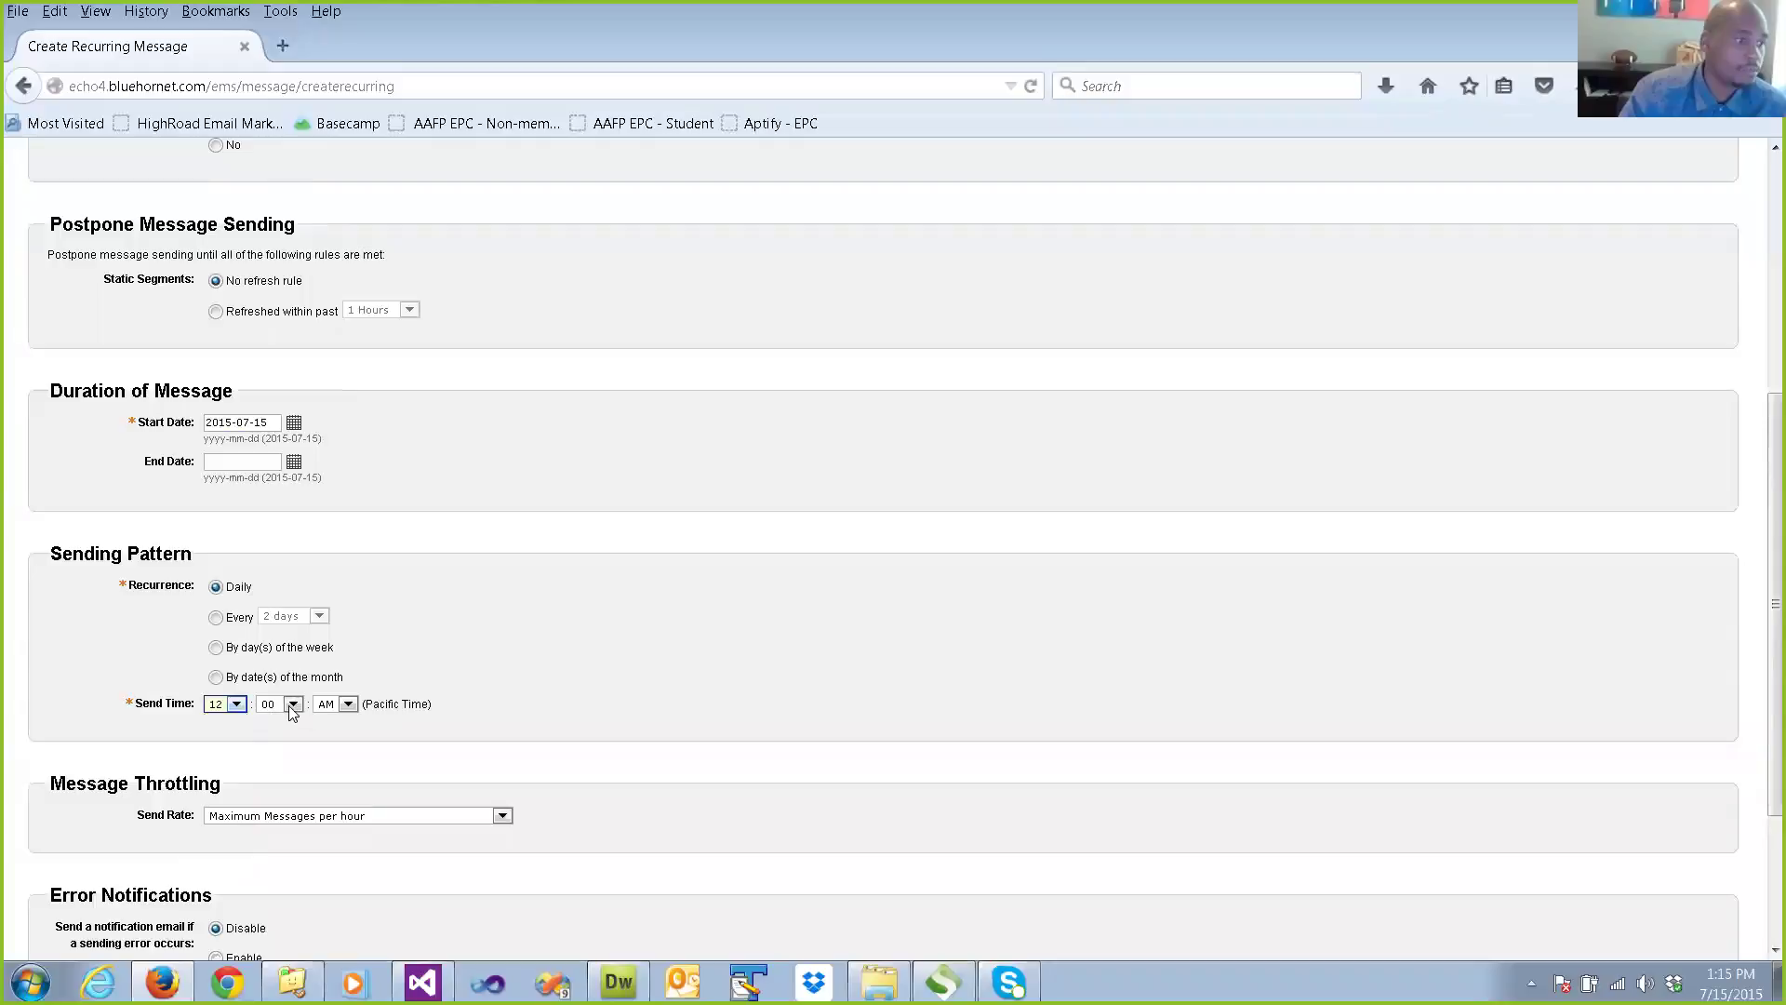
pyautogui.click(293, 705)
pyautogui.click(347, 707)
pyautogui.click(340, 744)
pyautogui.click(237, 704)
pyautogui.click(220, 819)
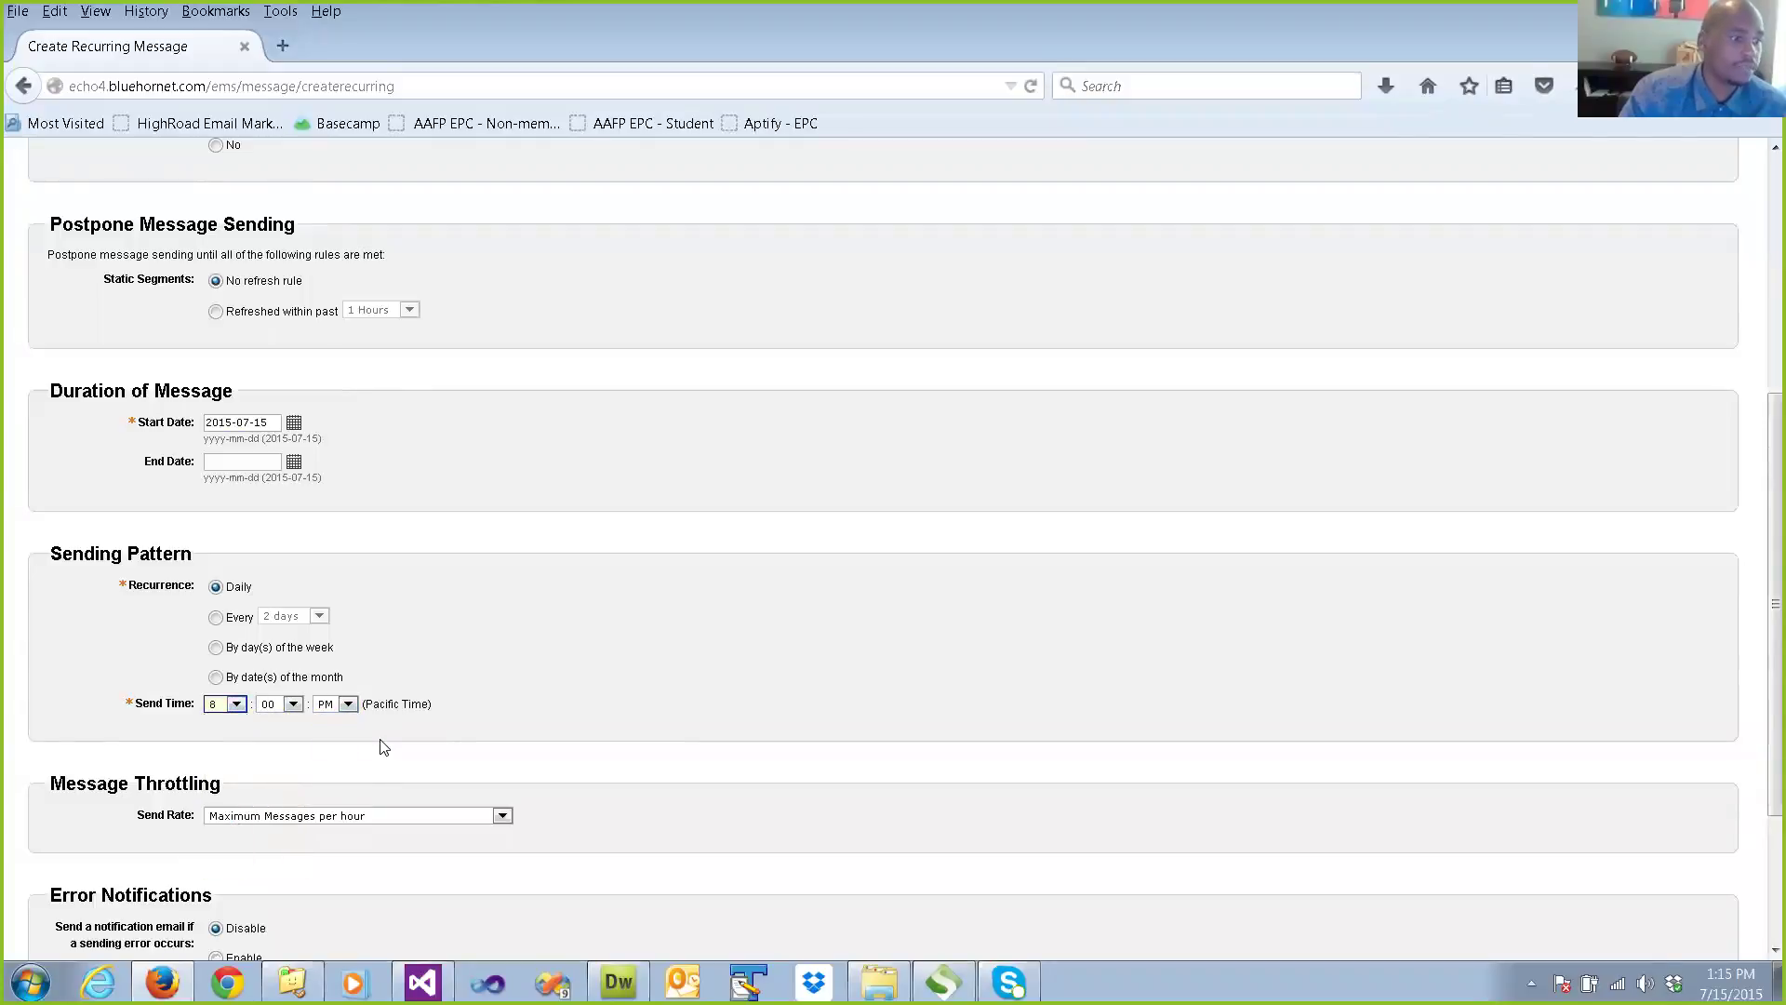
pyautogui.scroll(-5, 380, 748)
pyautogui.click(265, 809)
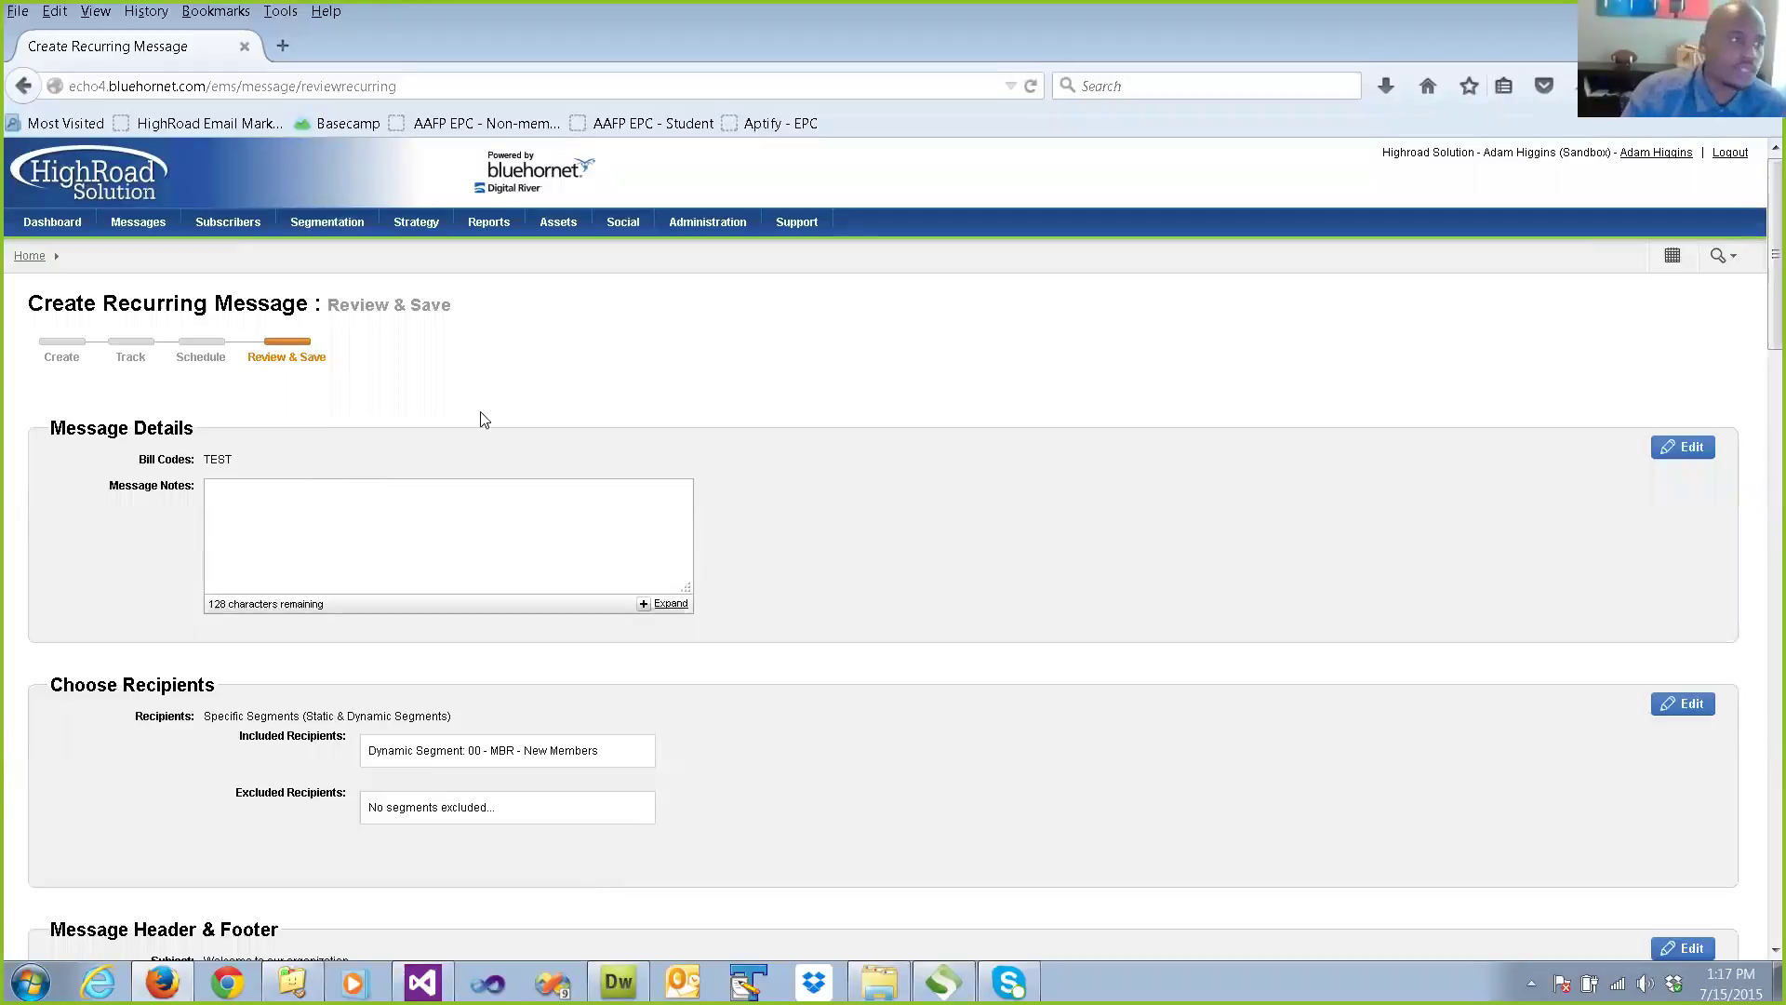
# Open the 00 - MBR - Renewal (30 Days) dynamic segment to examine its renewal date criteria.
pyautogui.moveTo(221, 230)
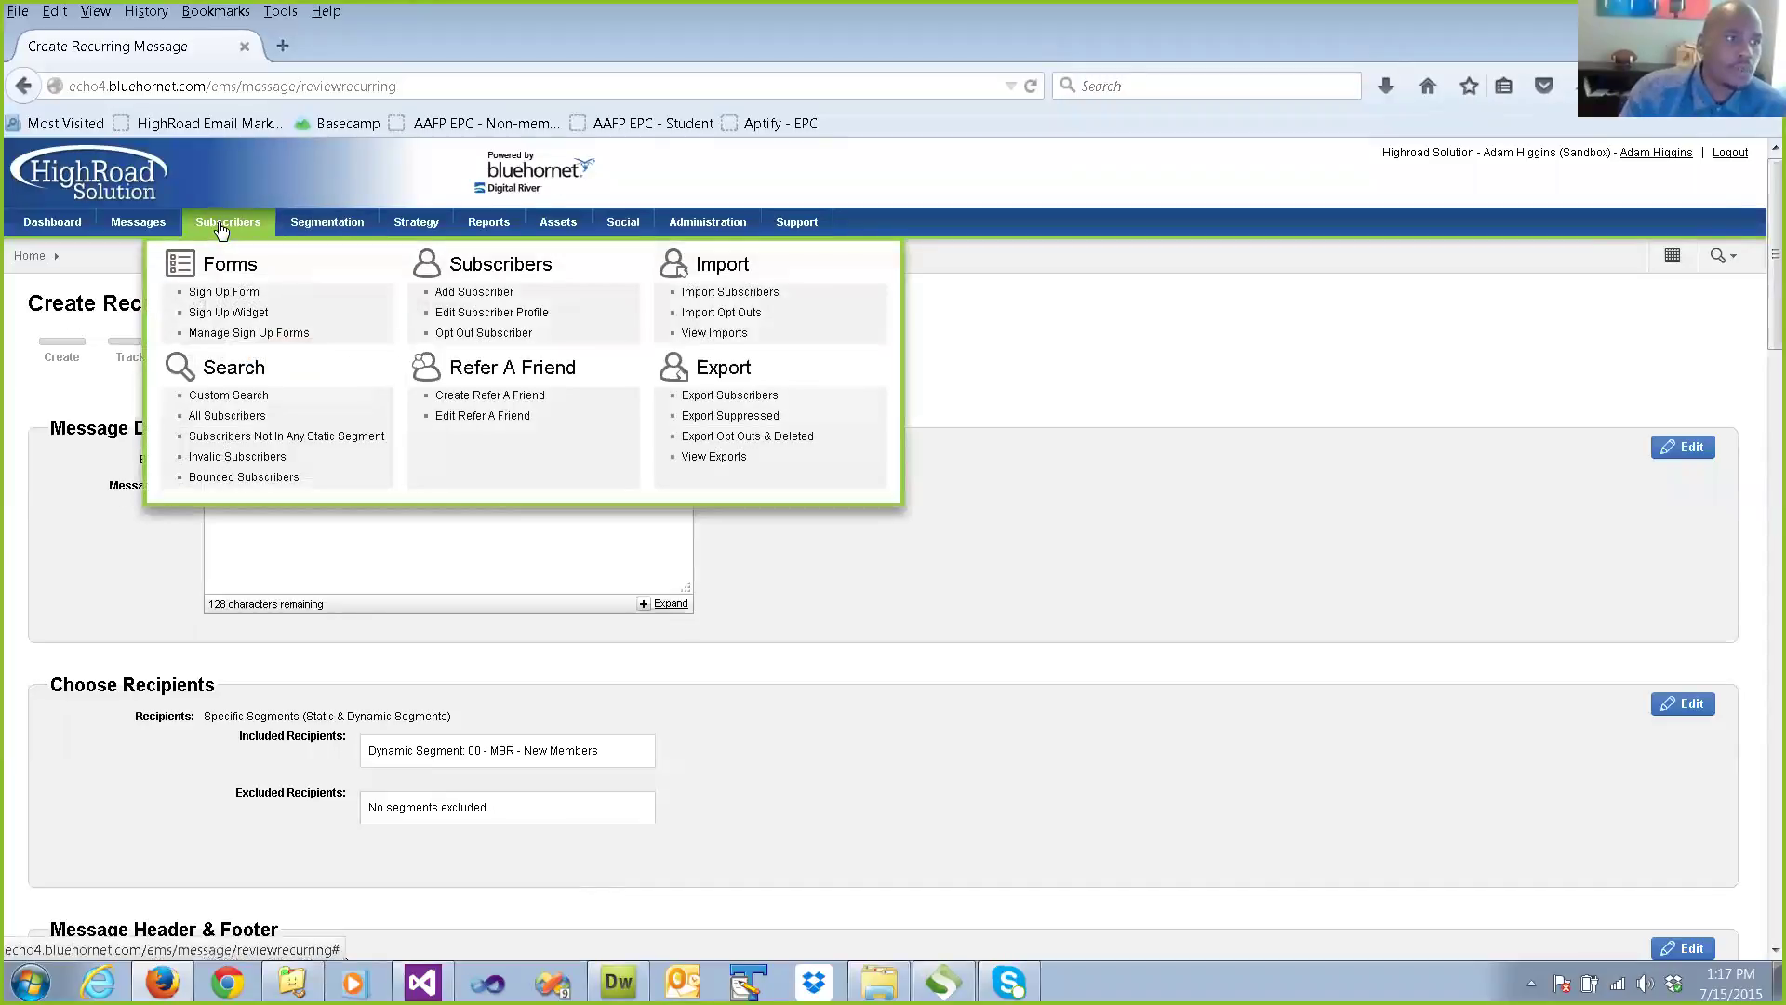
pyautogui.moveTo(298, 230)
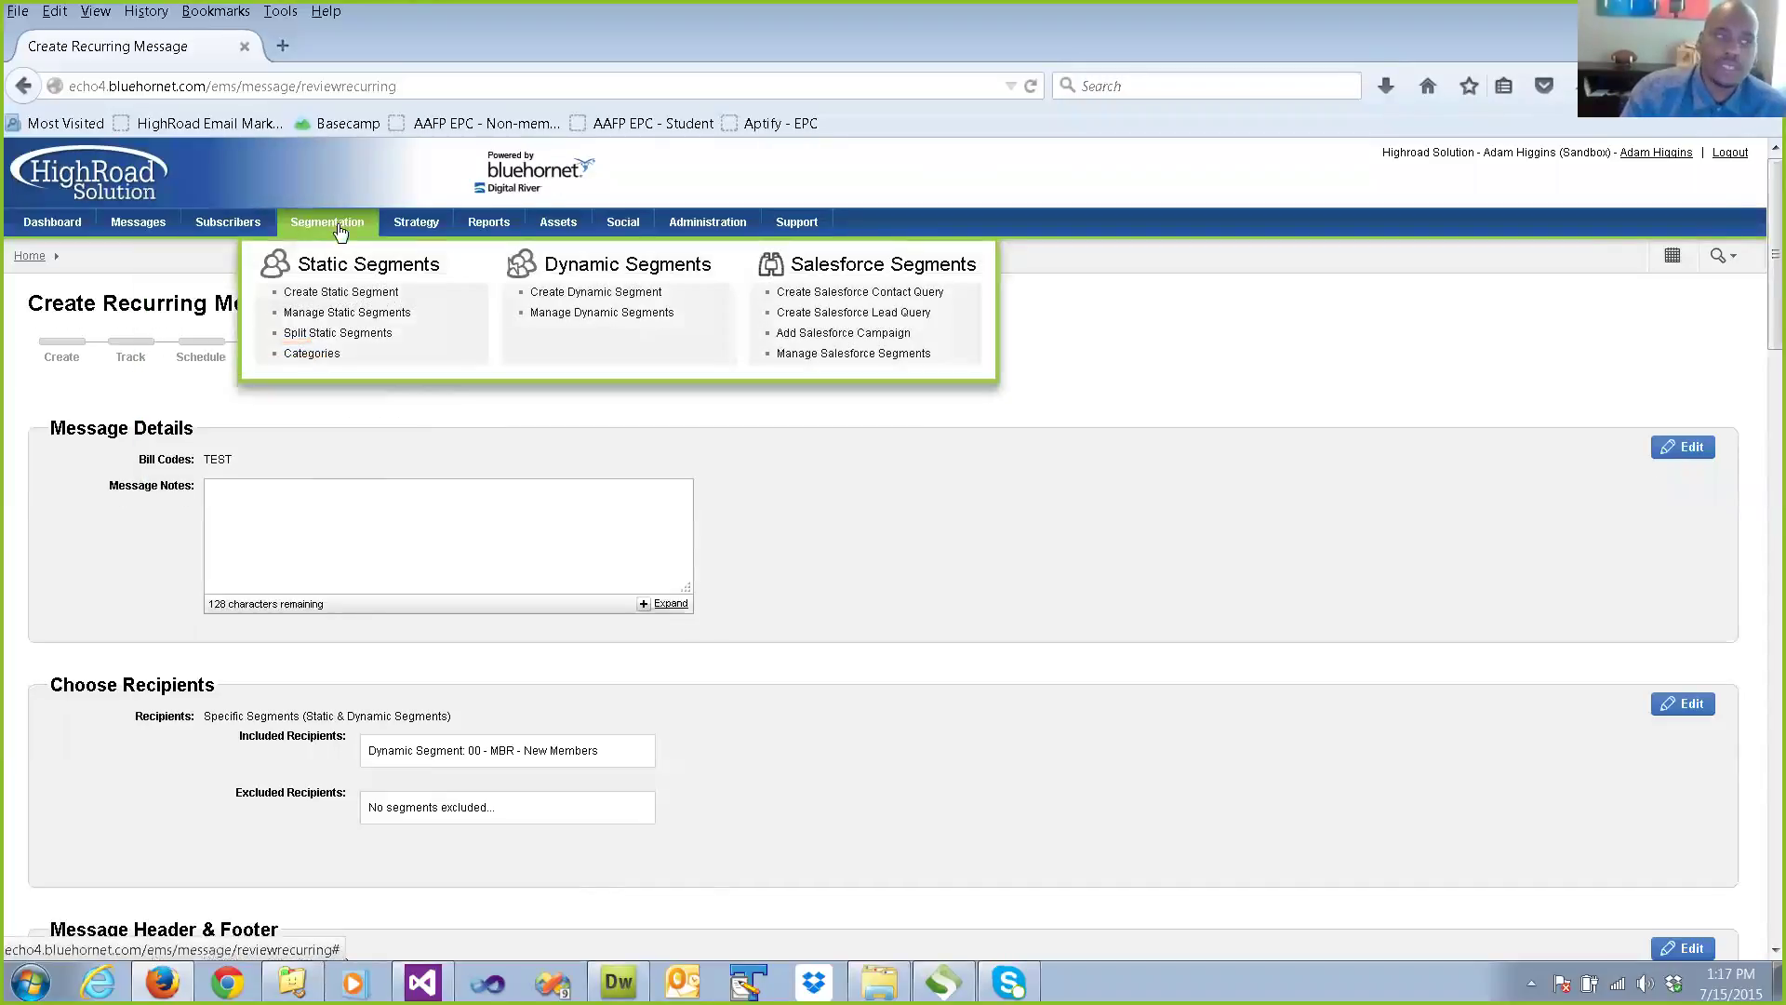
pyautogui.click(577, 316)
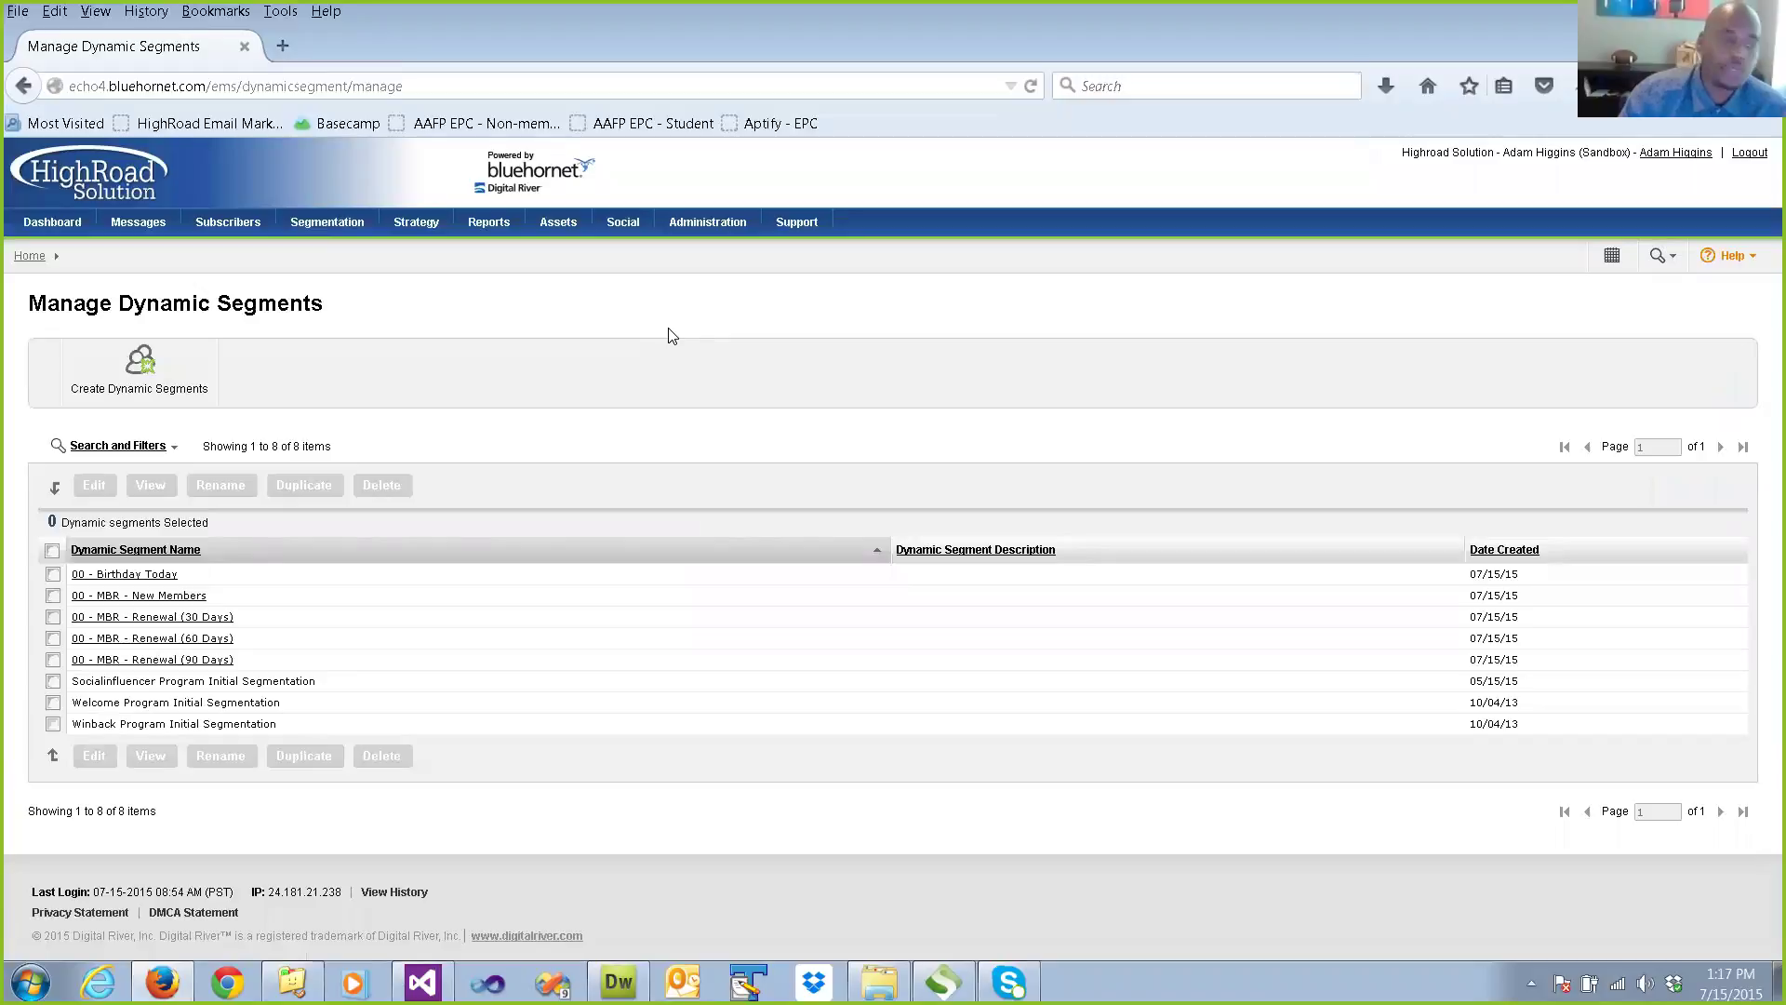
pyautogui.click(219, 619)
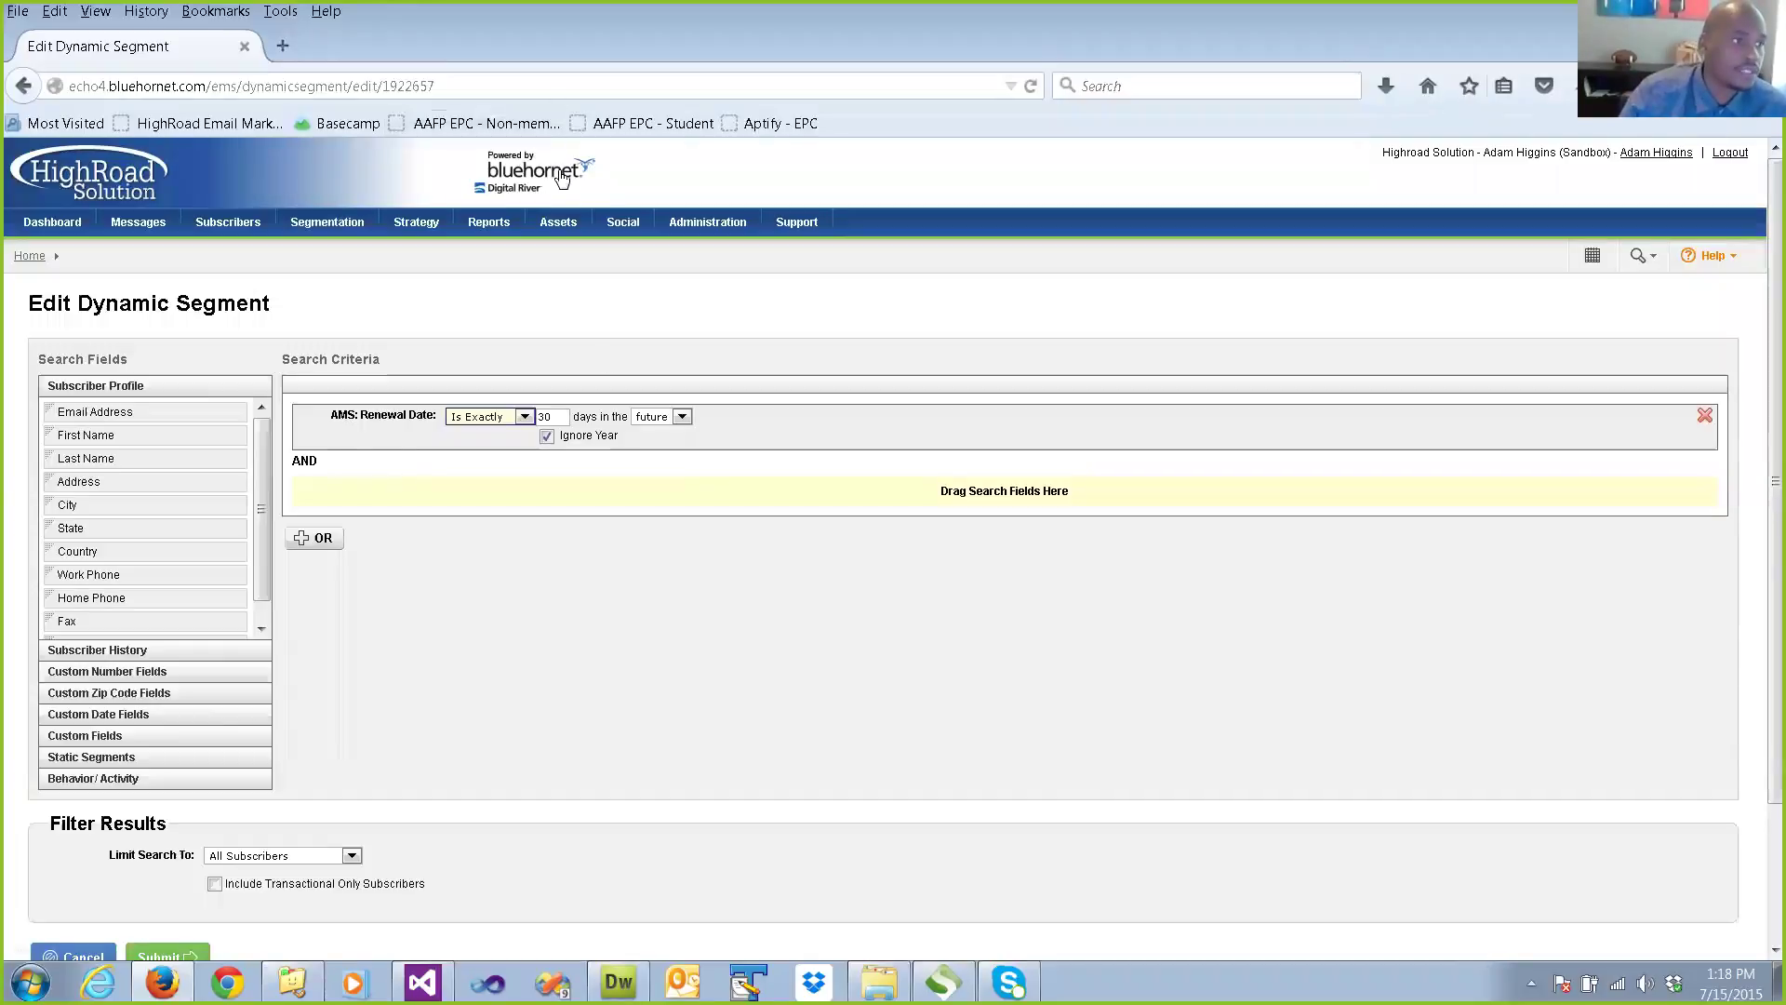
pyautogui.moveTo(371, 232)
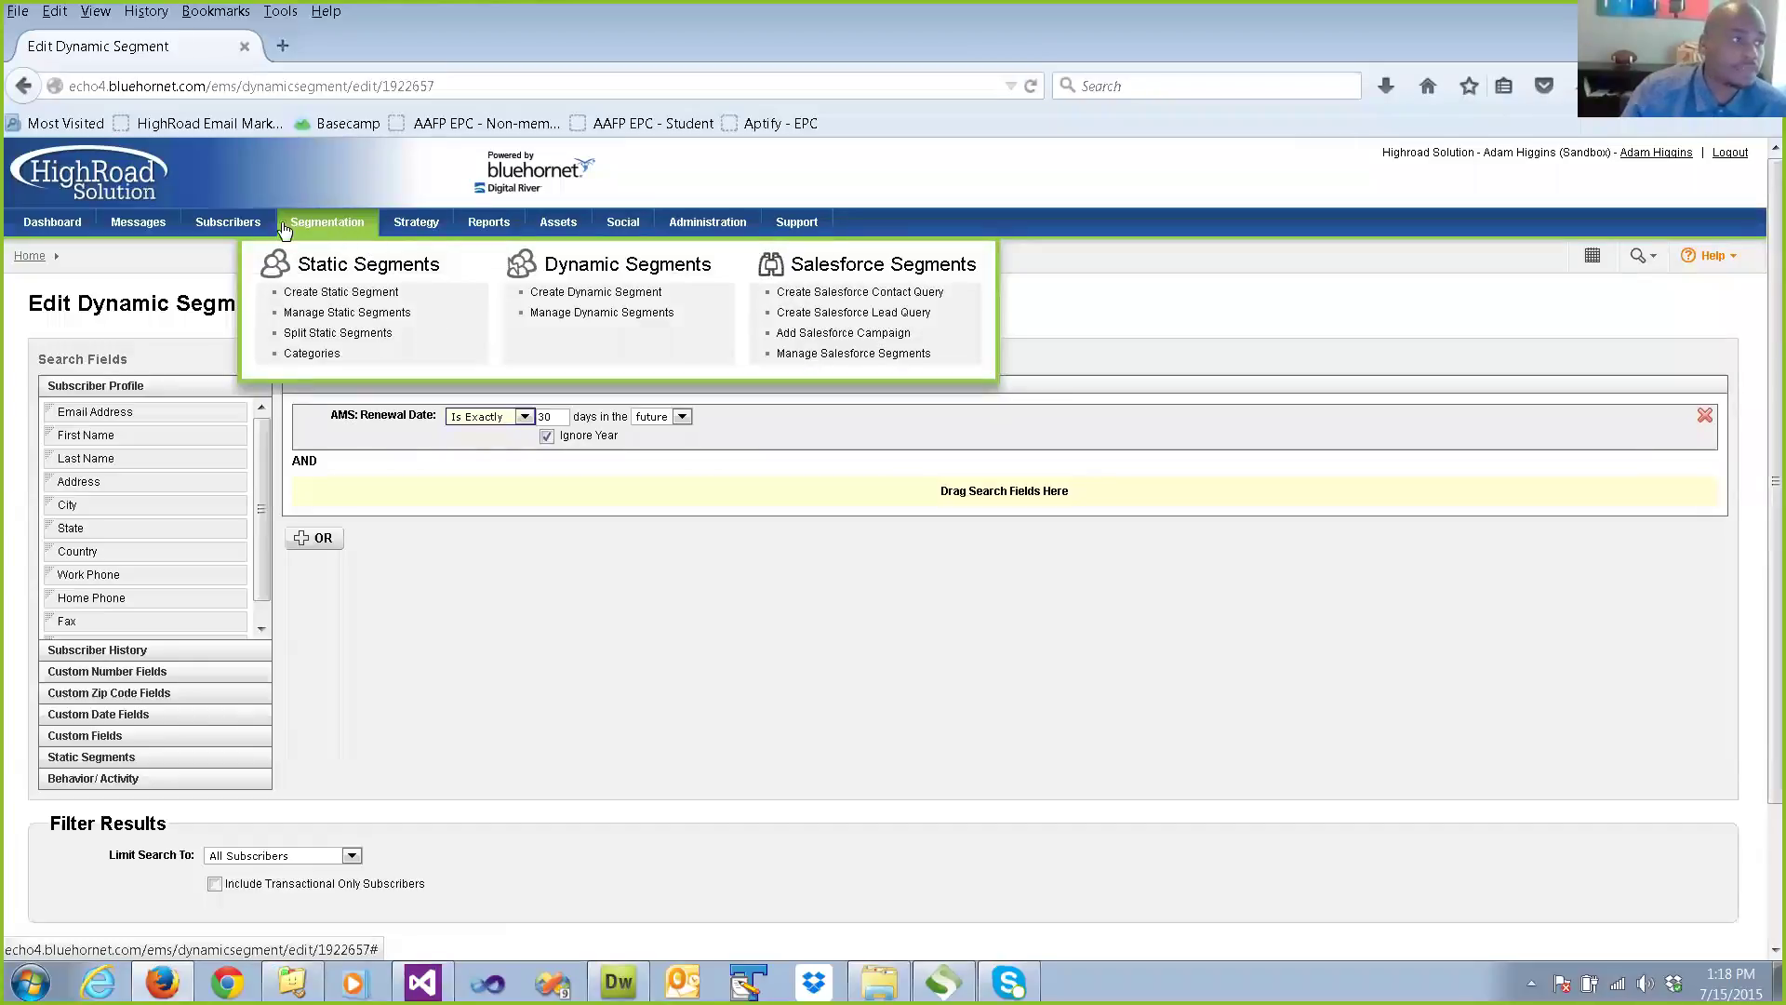
# Start a new recurring message and set its bill code to TEST.
pyautogui.moveTo(139, 223)
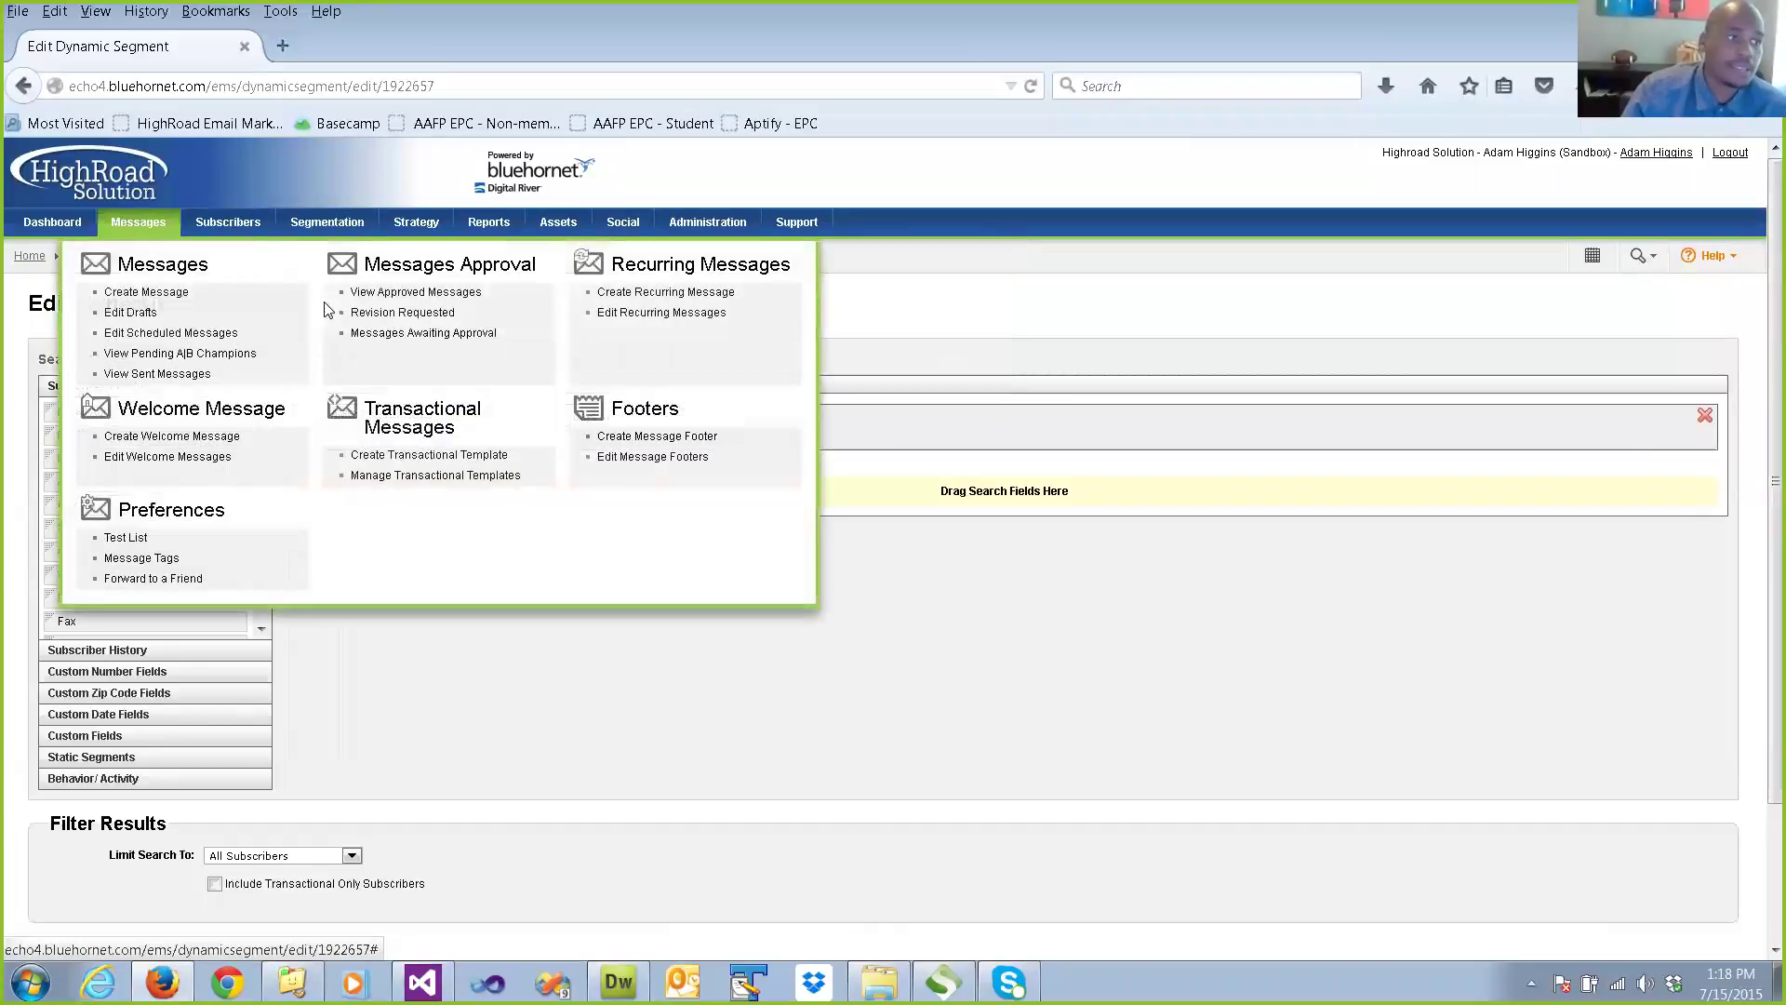
pyautogui.click(628, 293)
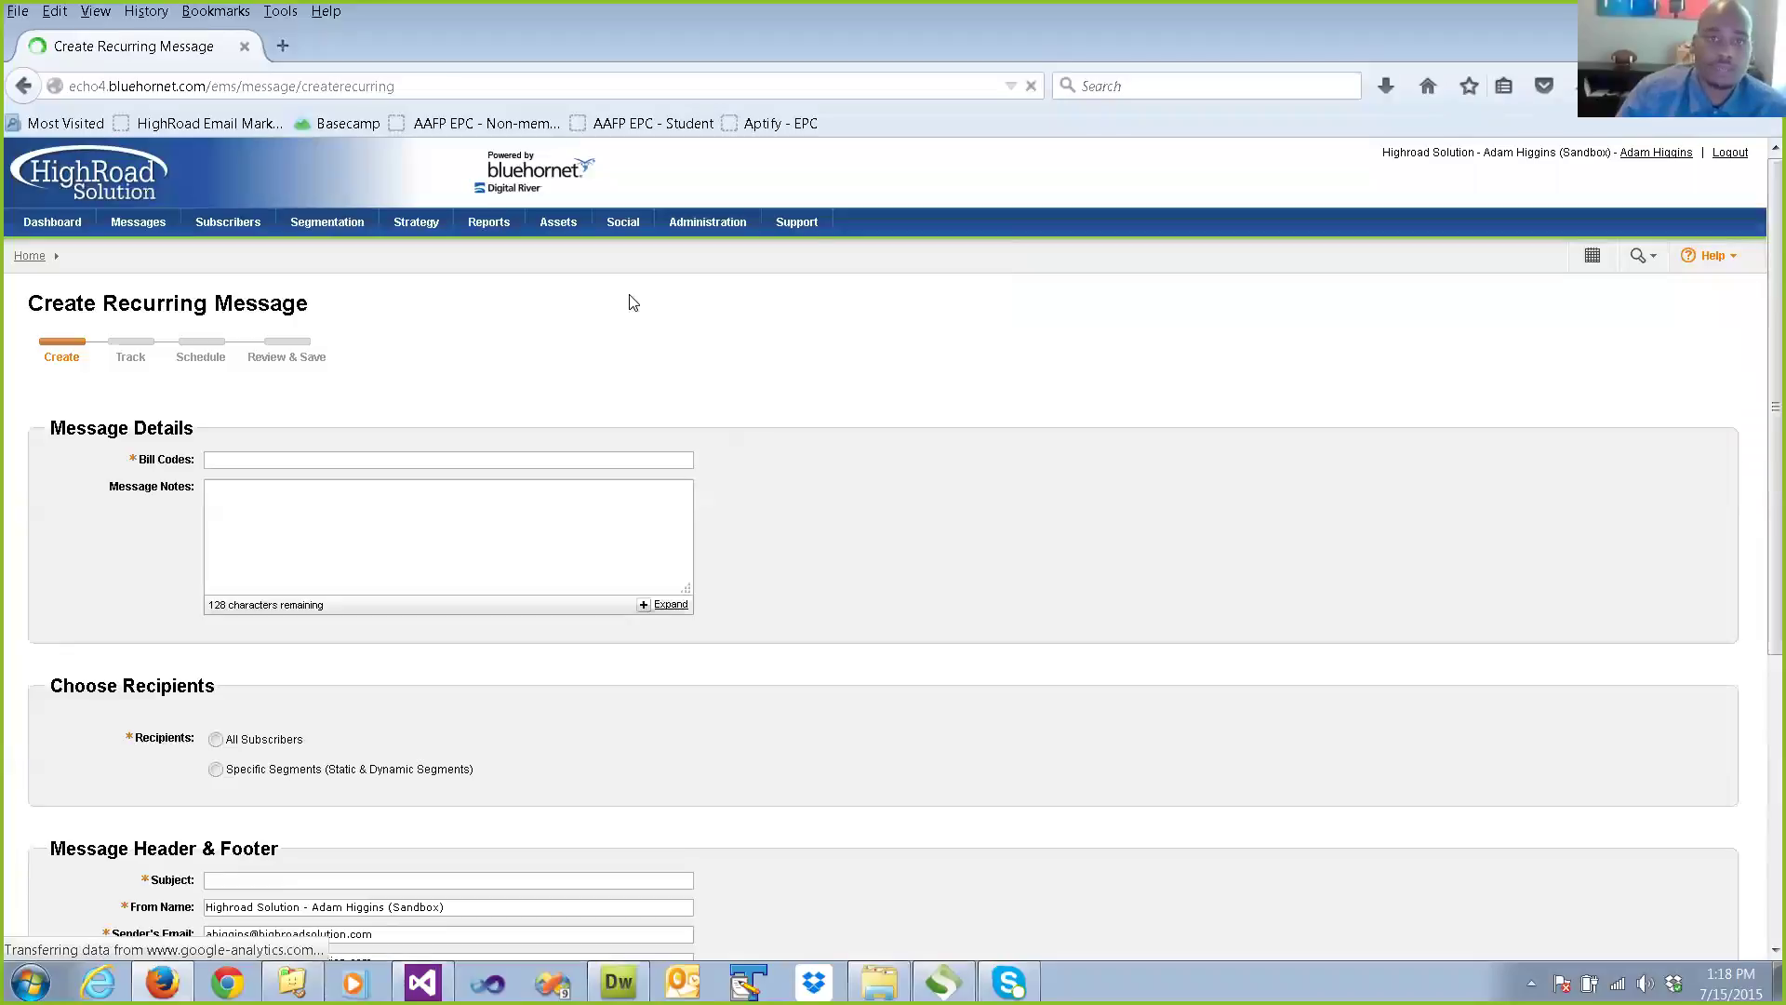
pyautogui.click(558, 458)
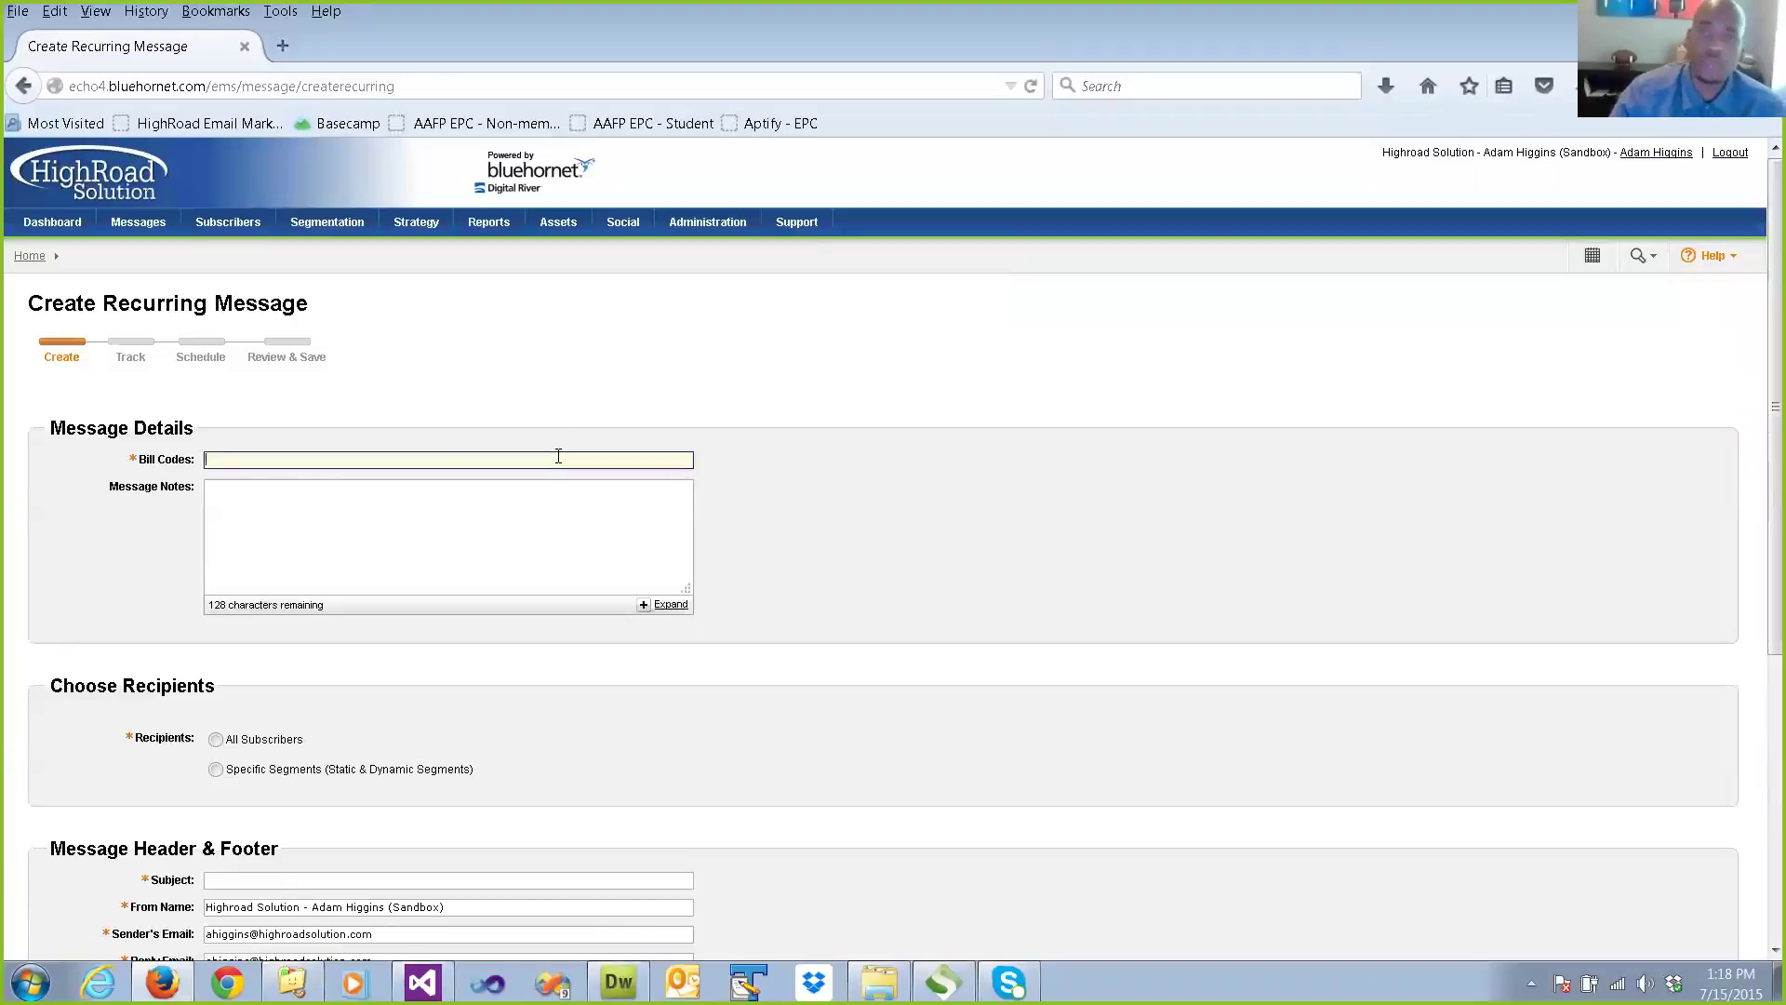
pyautogui.write('Test')
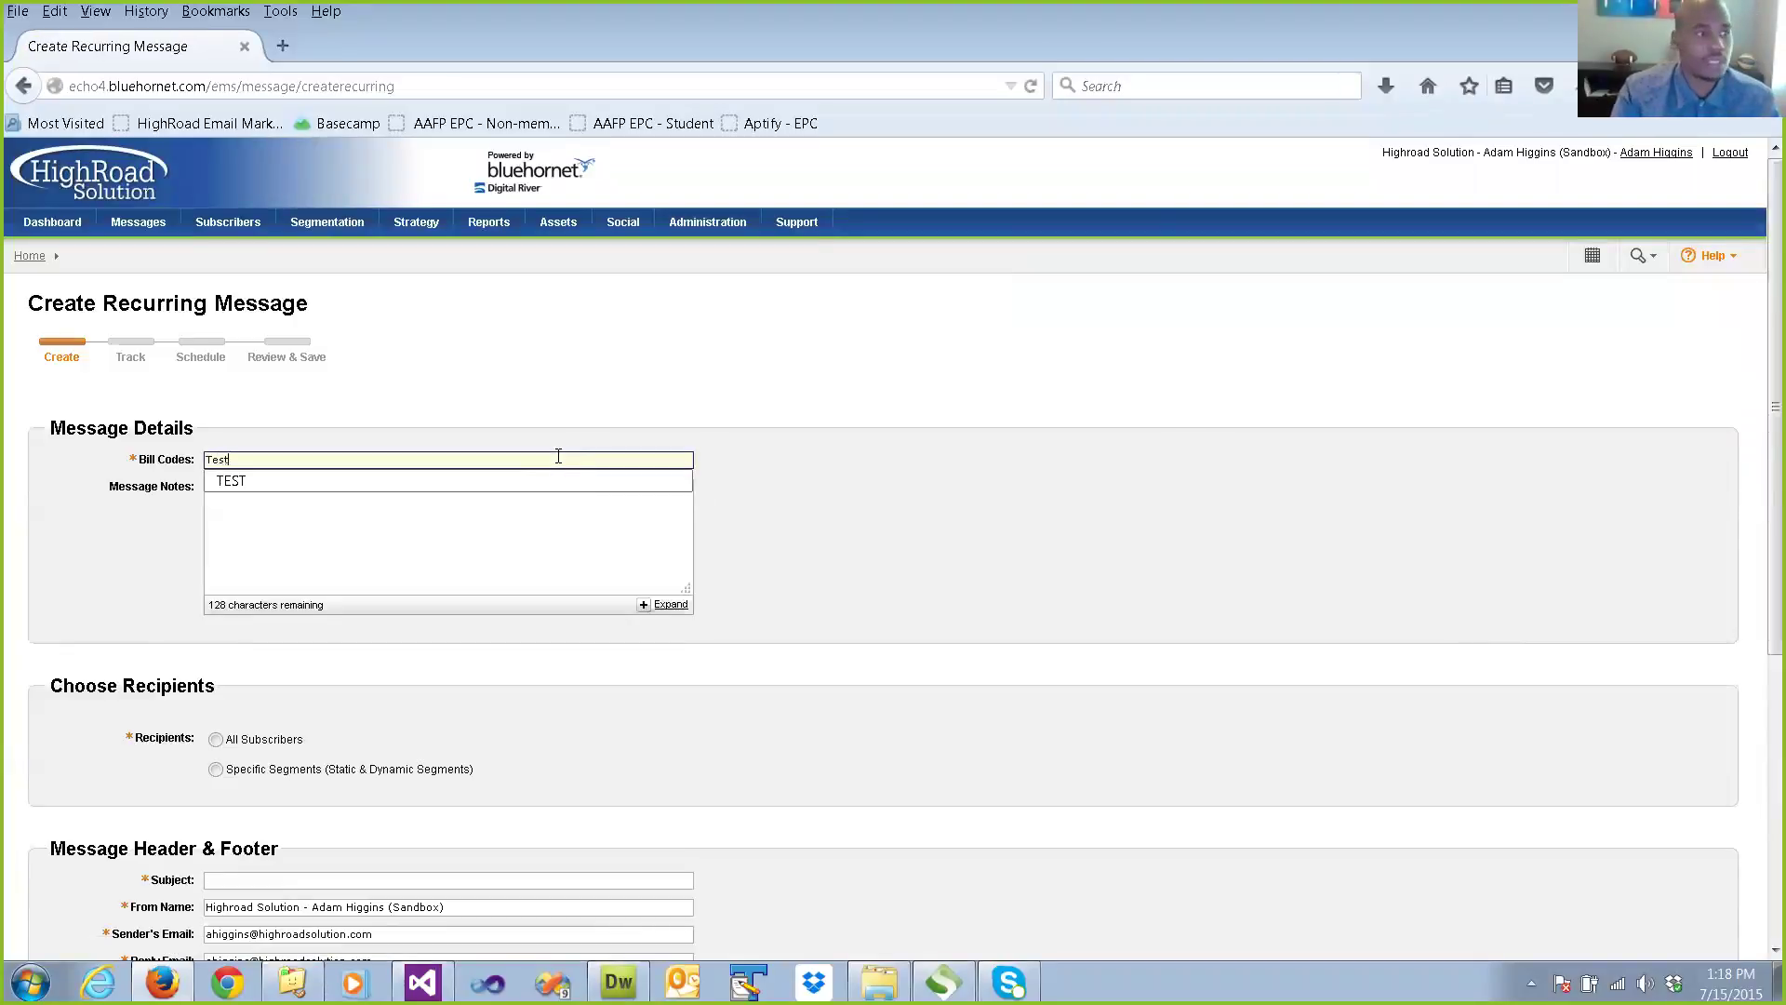
pyautogui.click(545, 482)
pyautogui.click(823, 475)
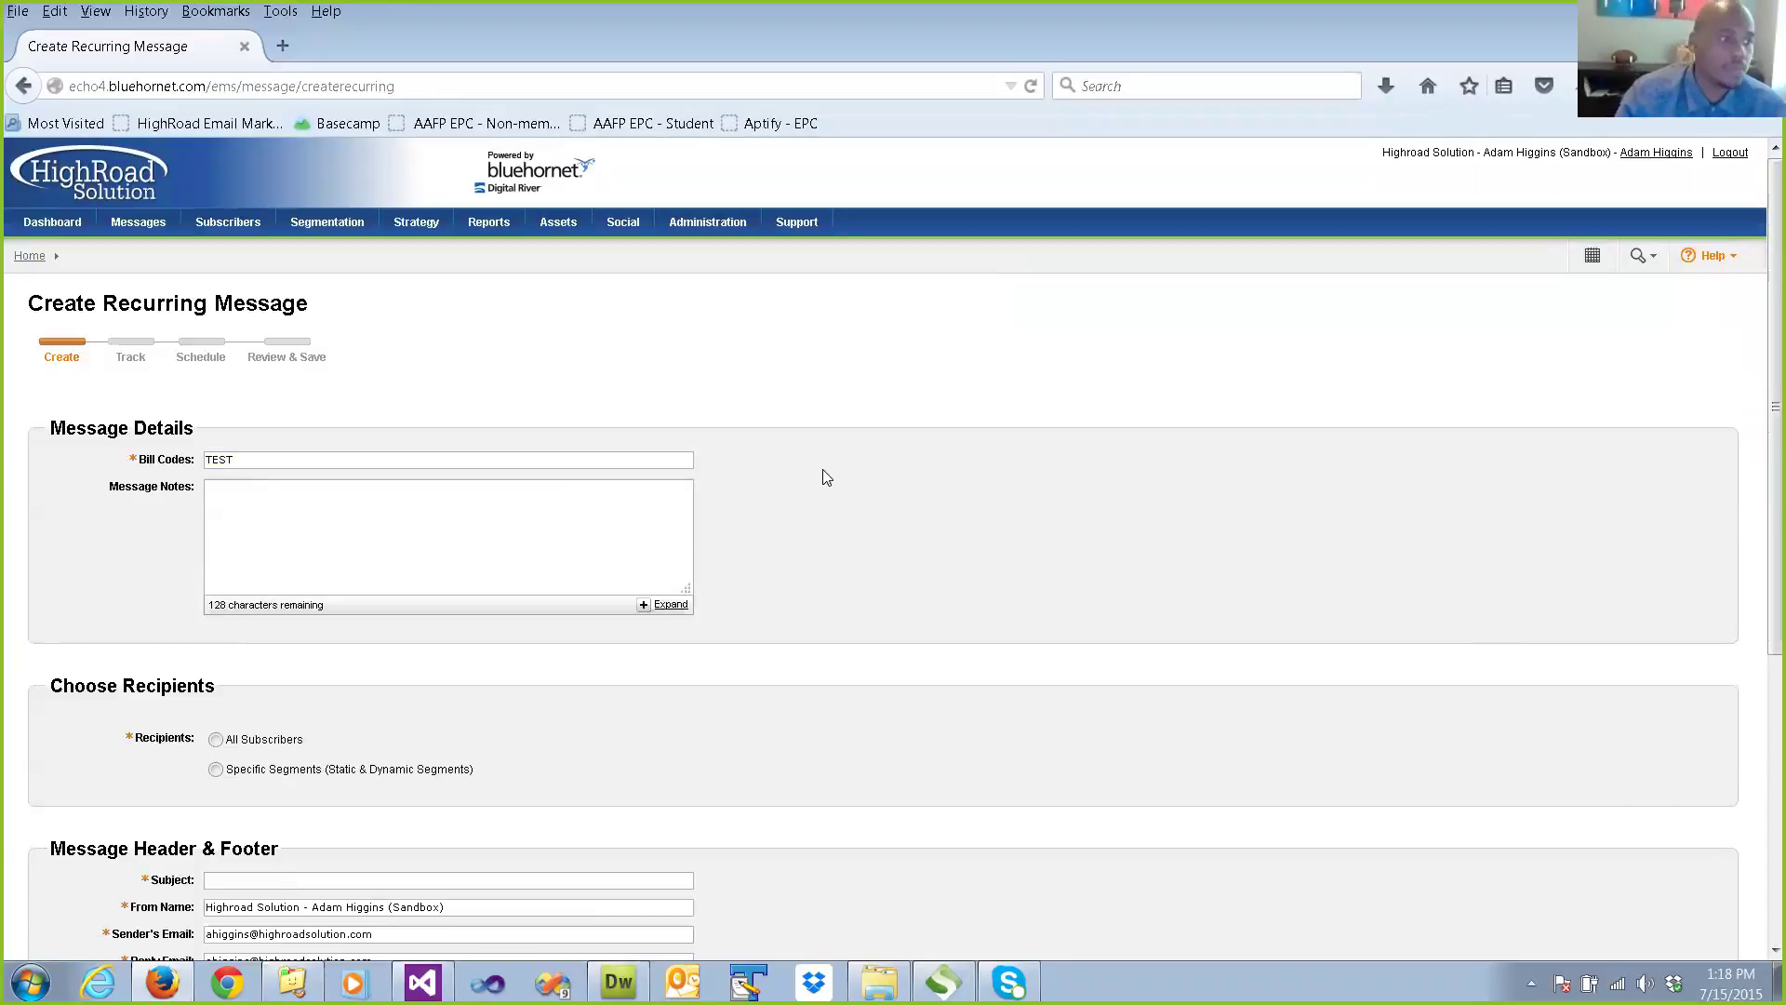
# Restrict the recipients to specific segments, search for names matching 00%, and include the 00 - MBR - Renewal (30 Days) dynamic segment.
pyautogui.scroll(-2, 826, 477)
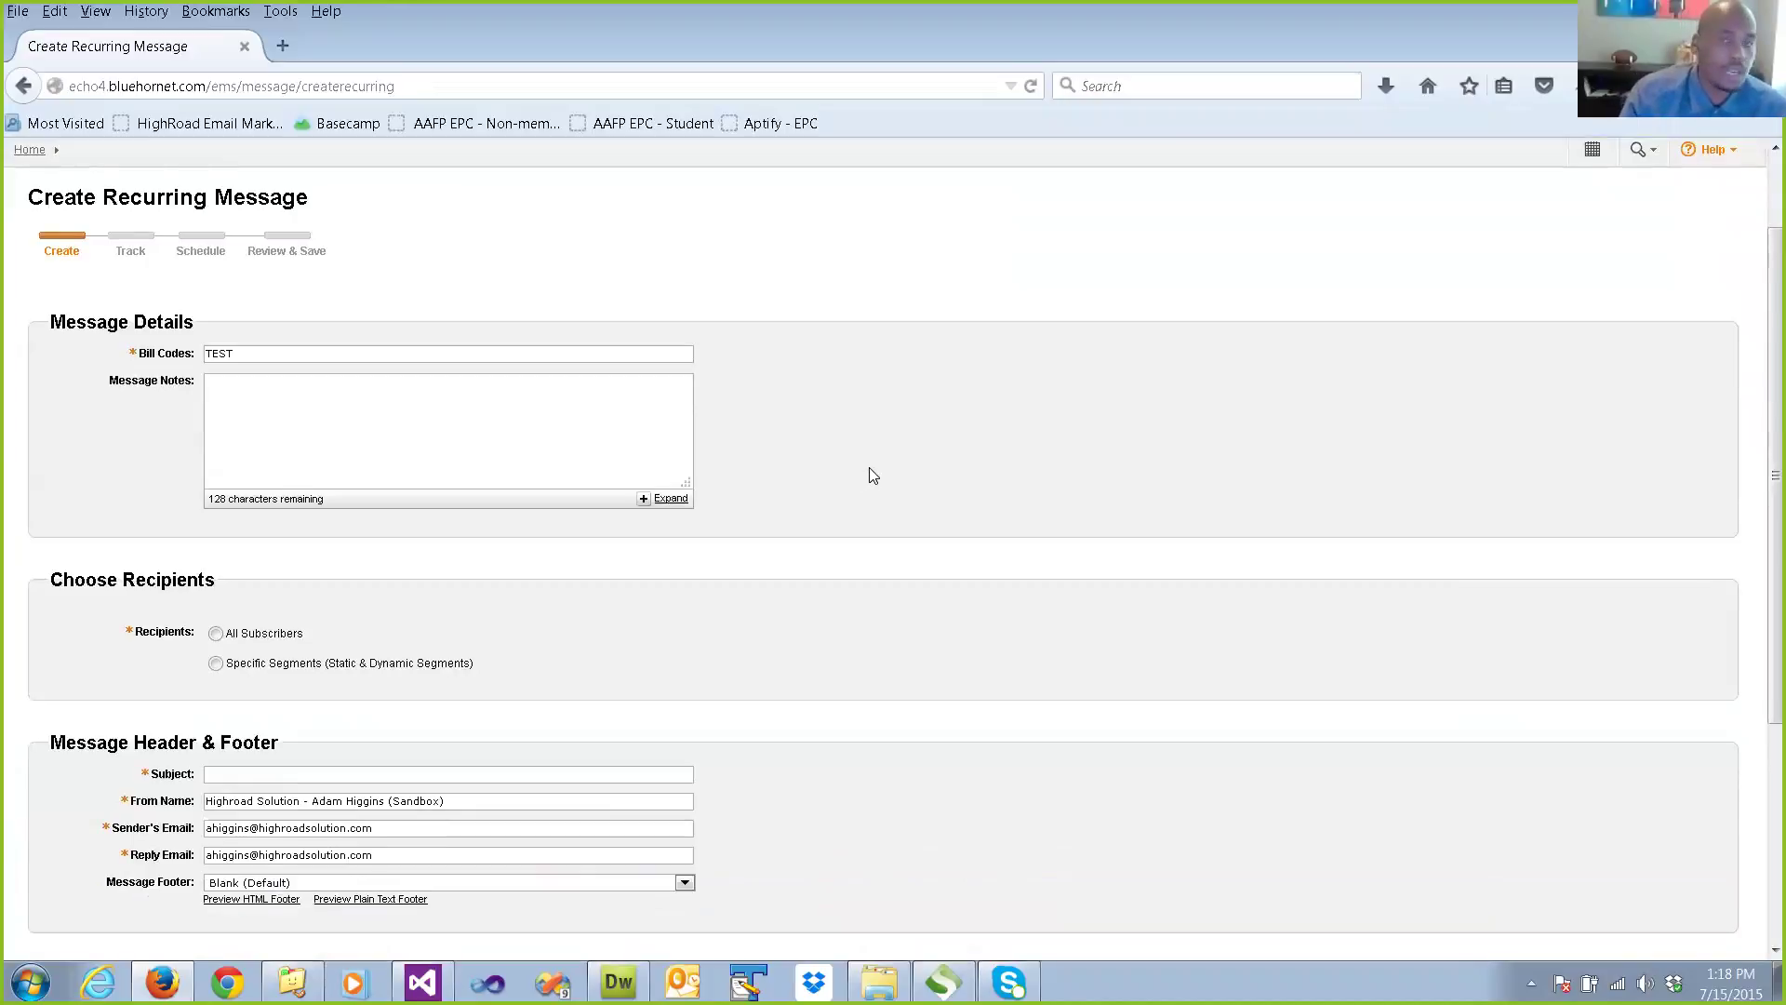
pyautogui.scroll(-2, 869, 471)
pyautogui.scroll(-1, 566, 501)
pyautogui.scroll(-1, 565, 501)
pyautogui.click(286, 452)
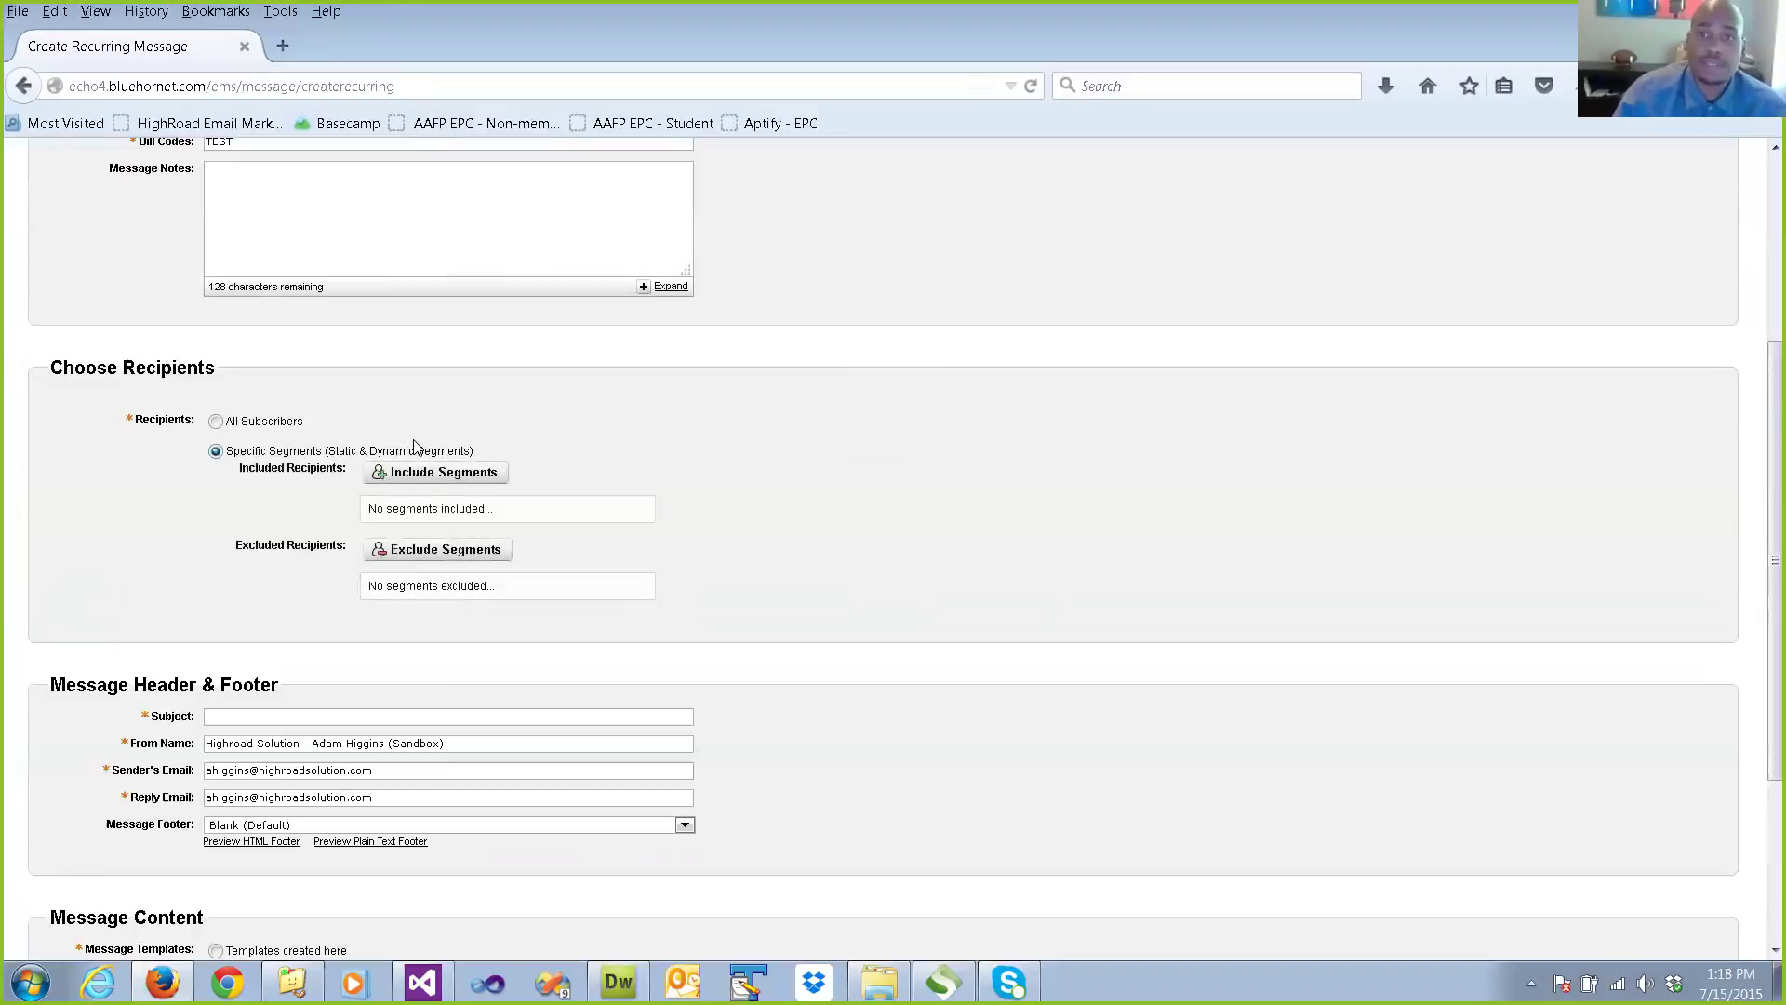
pyautogui.click(437, 473)
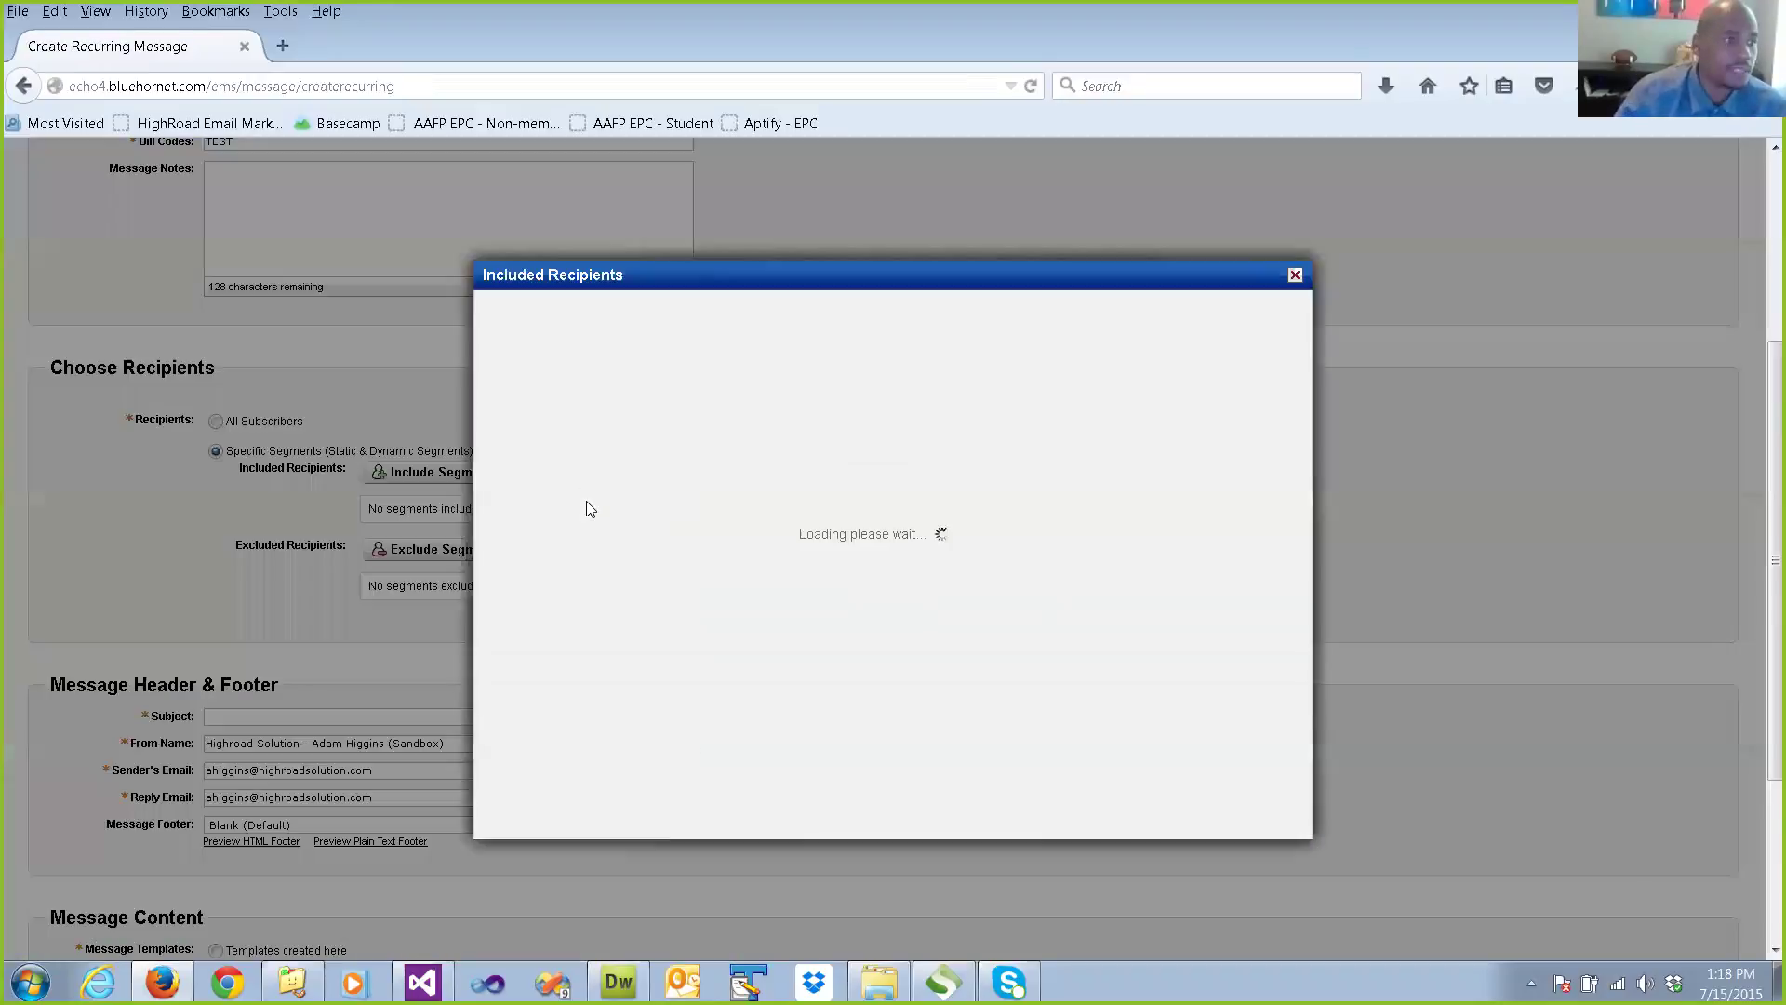
pyautogui.click(692, 398)
pyautogui.write('00')
pyautogui.click(691, 416)
pyautogui.click(707, 486)
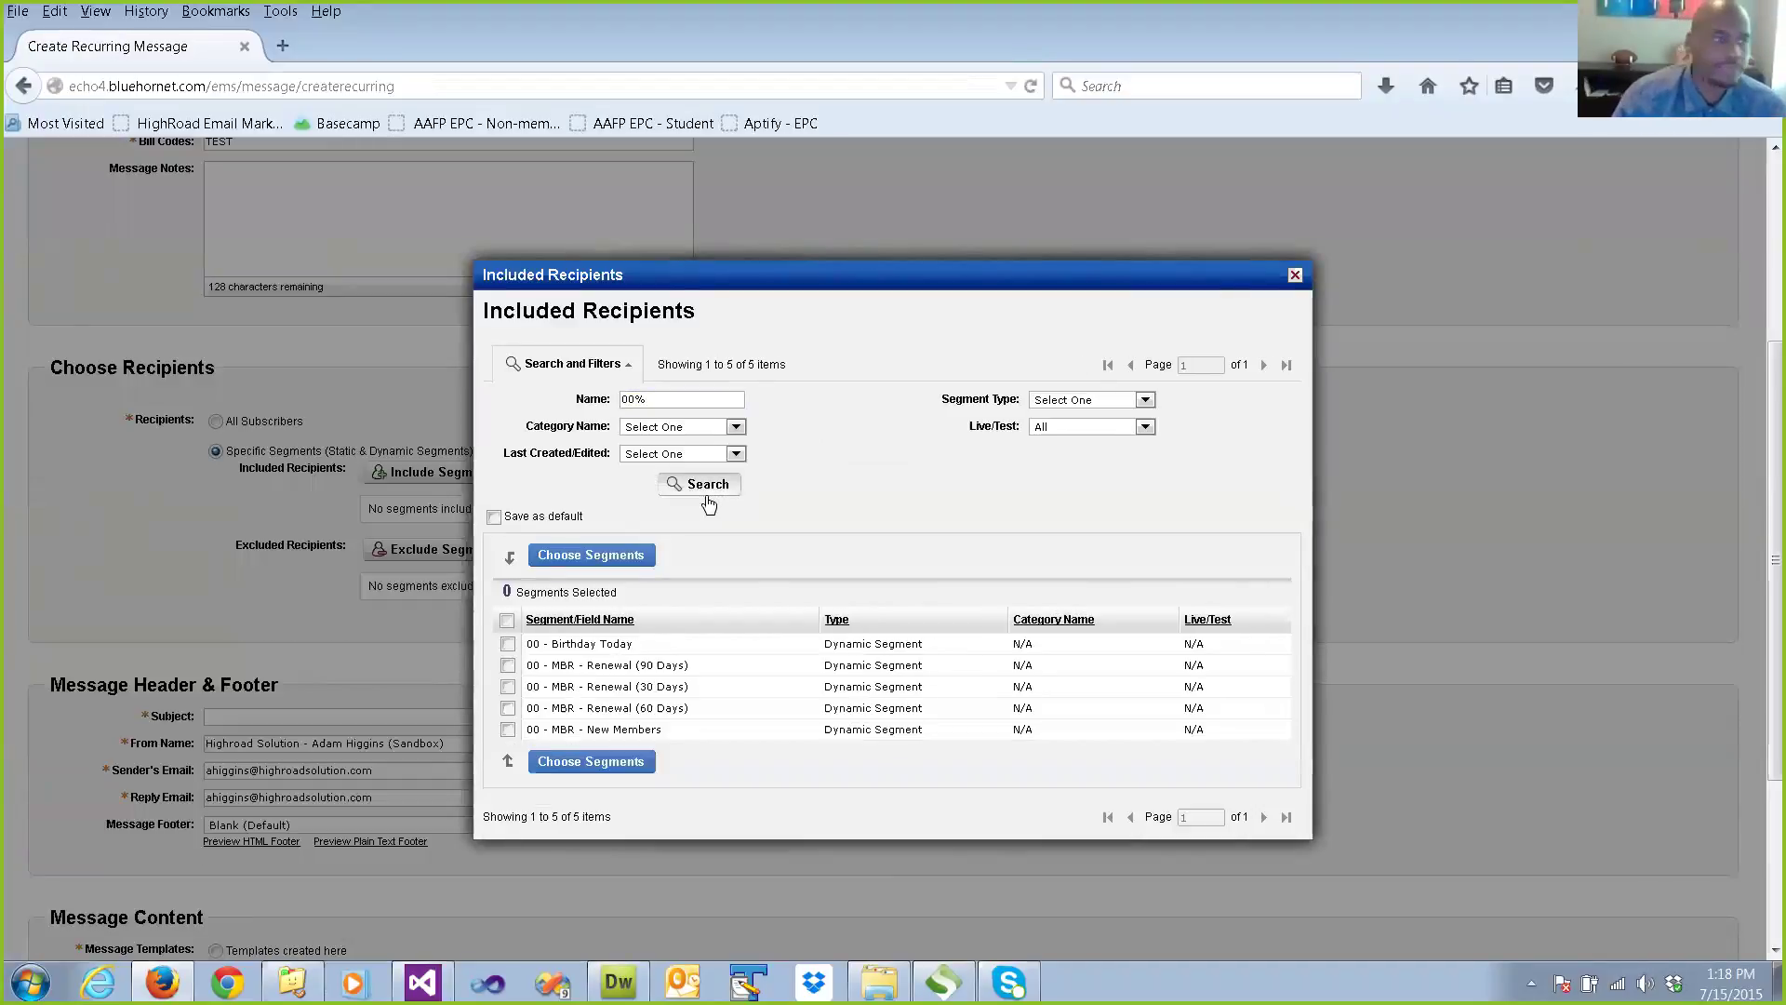
pyautogui.click(508, 687)
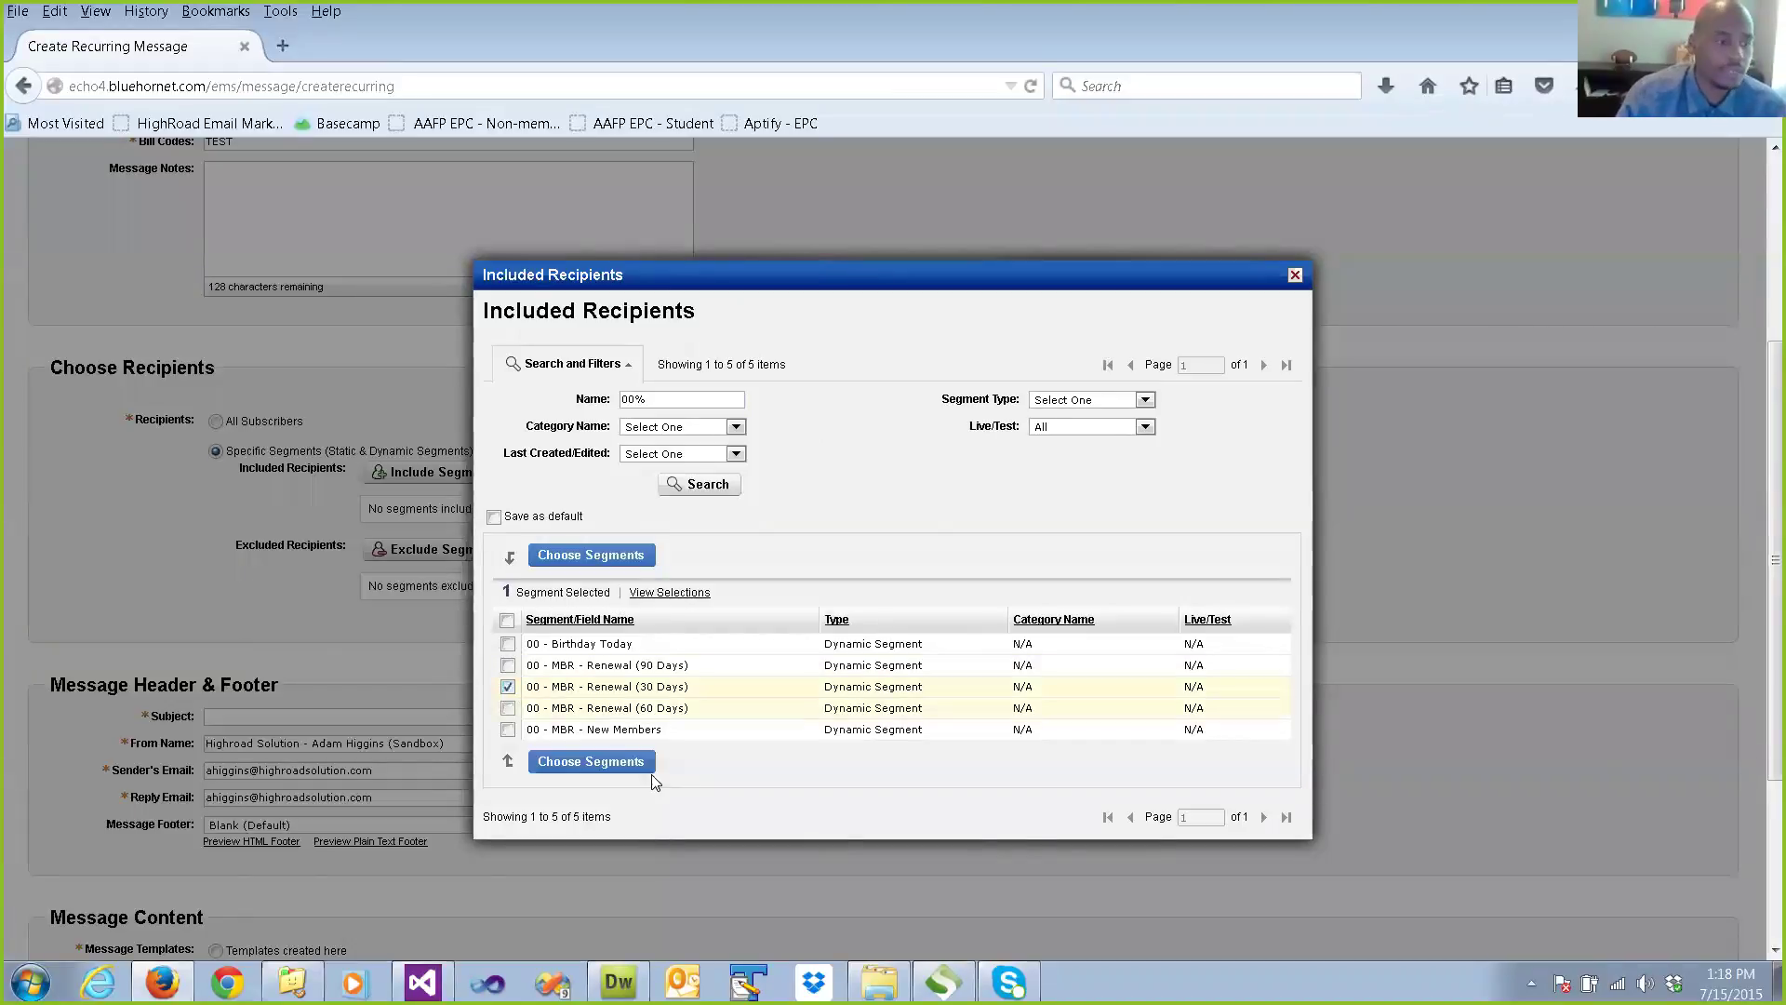
pyautogui.click(616, 762)
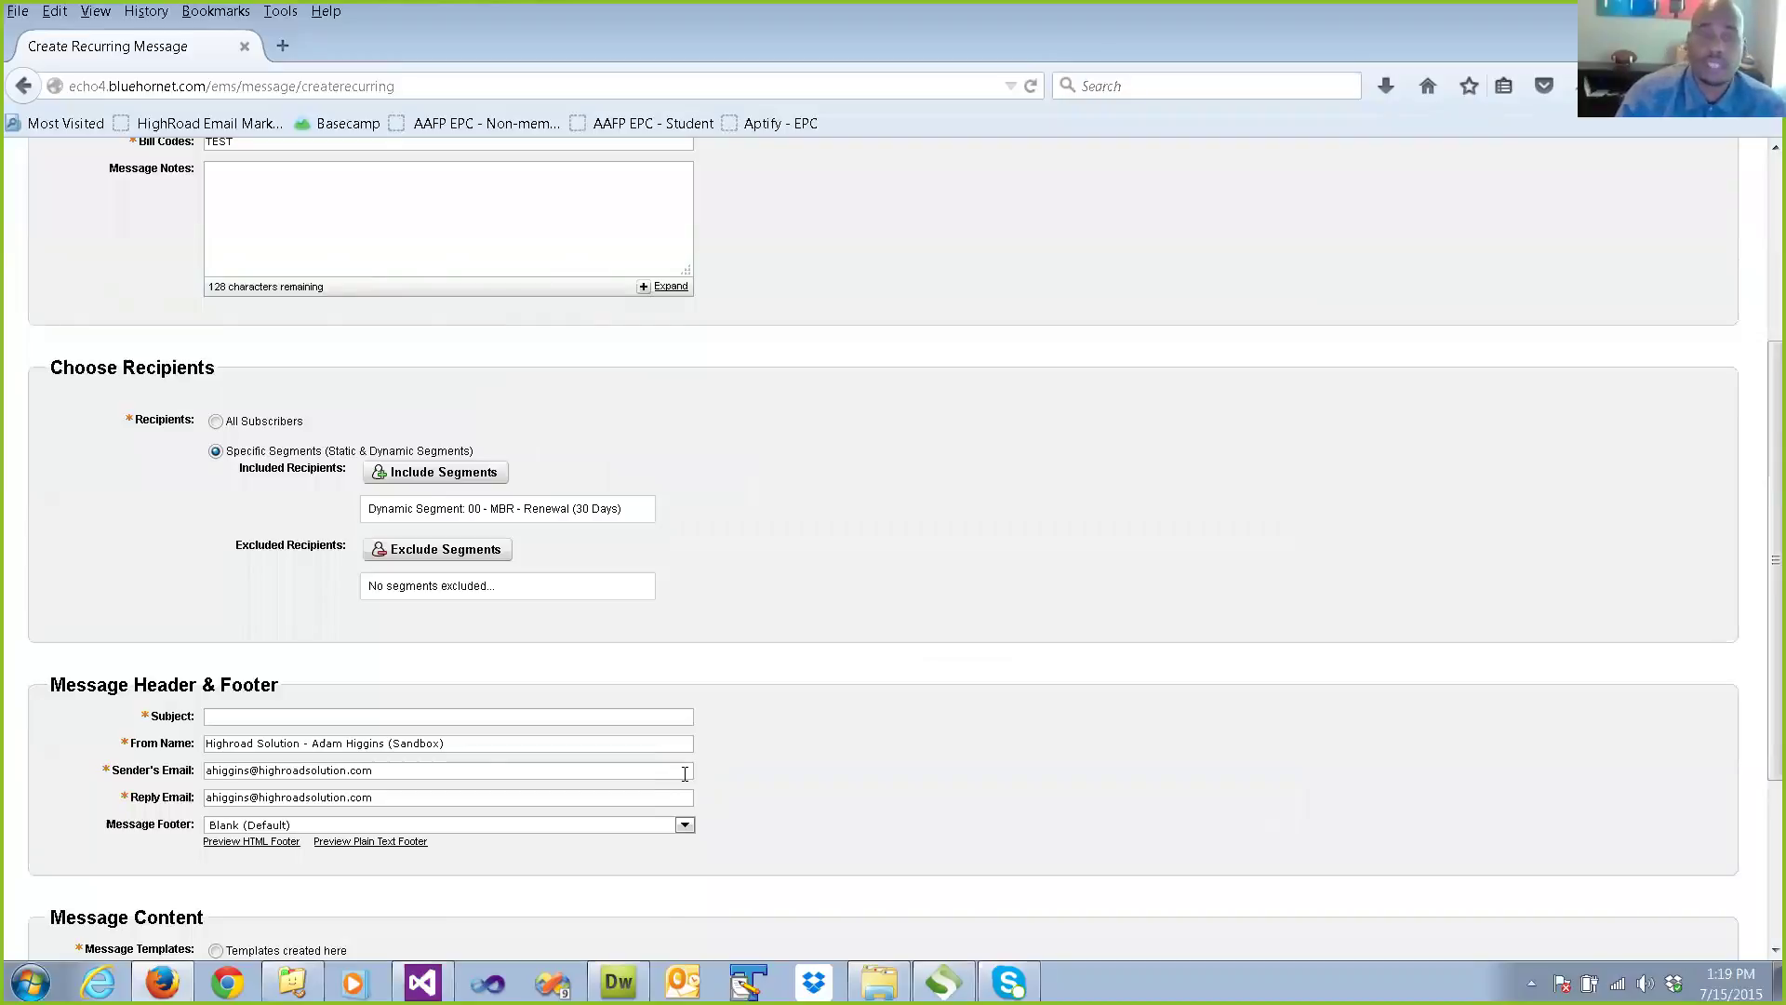
# Enter "Renew Today" as the message subject.
pyautogui.scroll(-2, 411, 765)
pyautogui.click(325, 609)
pyautogui.write('M')
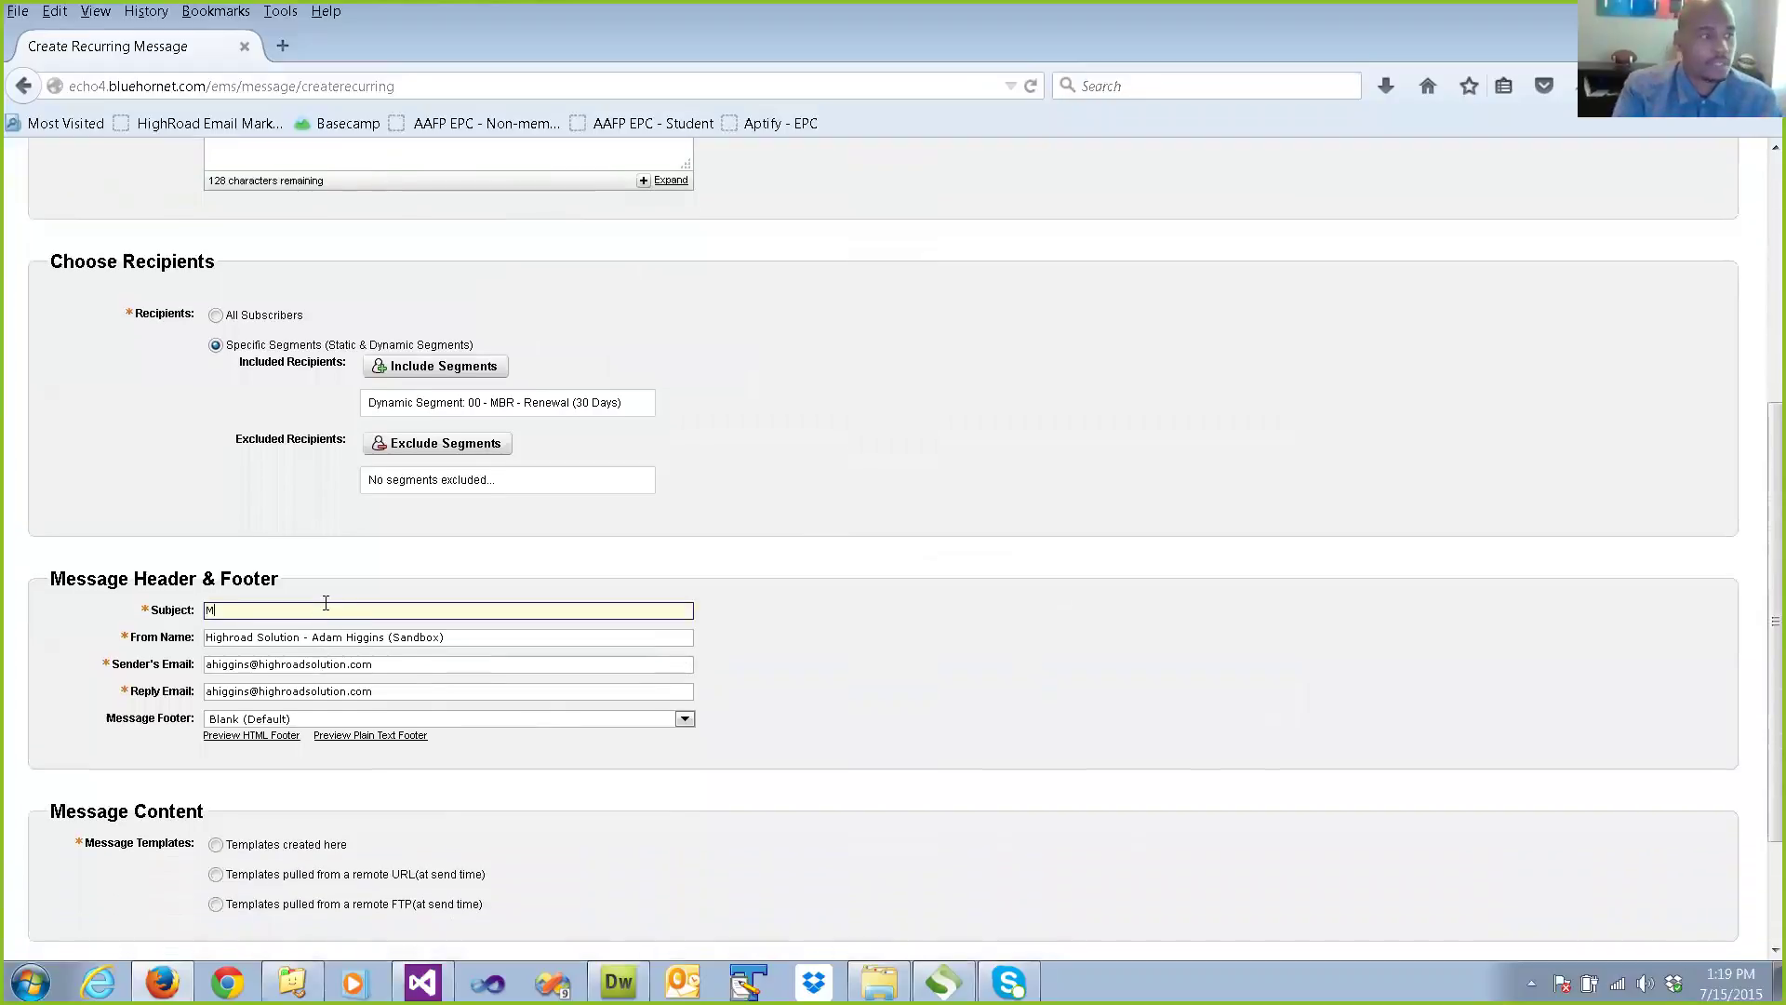
pyautogui.press('BackSpace')
pyautogui.write('Renew Today')
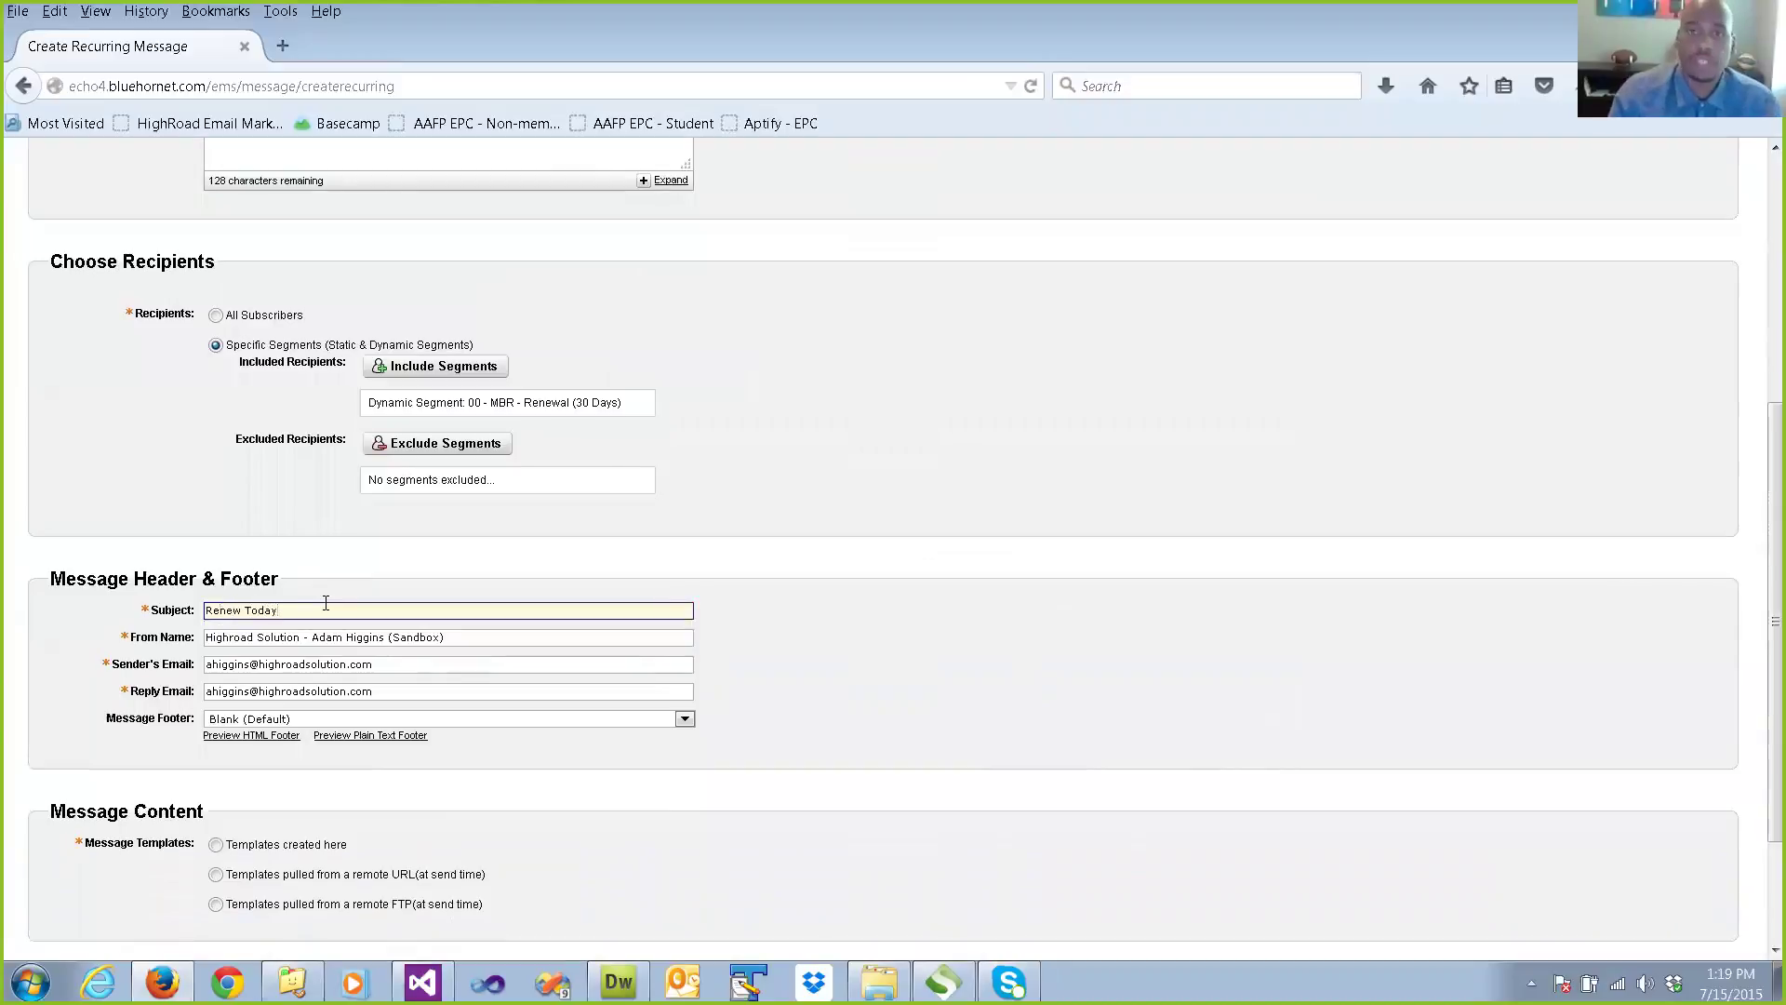
pyautogui.click(957, 605)
# Set the message content to templates created here and load the 00-Responsive Template into the HTML version.
pyautogui.scroll(-3, 876, 640)
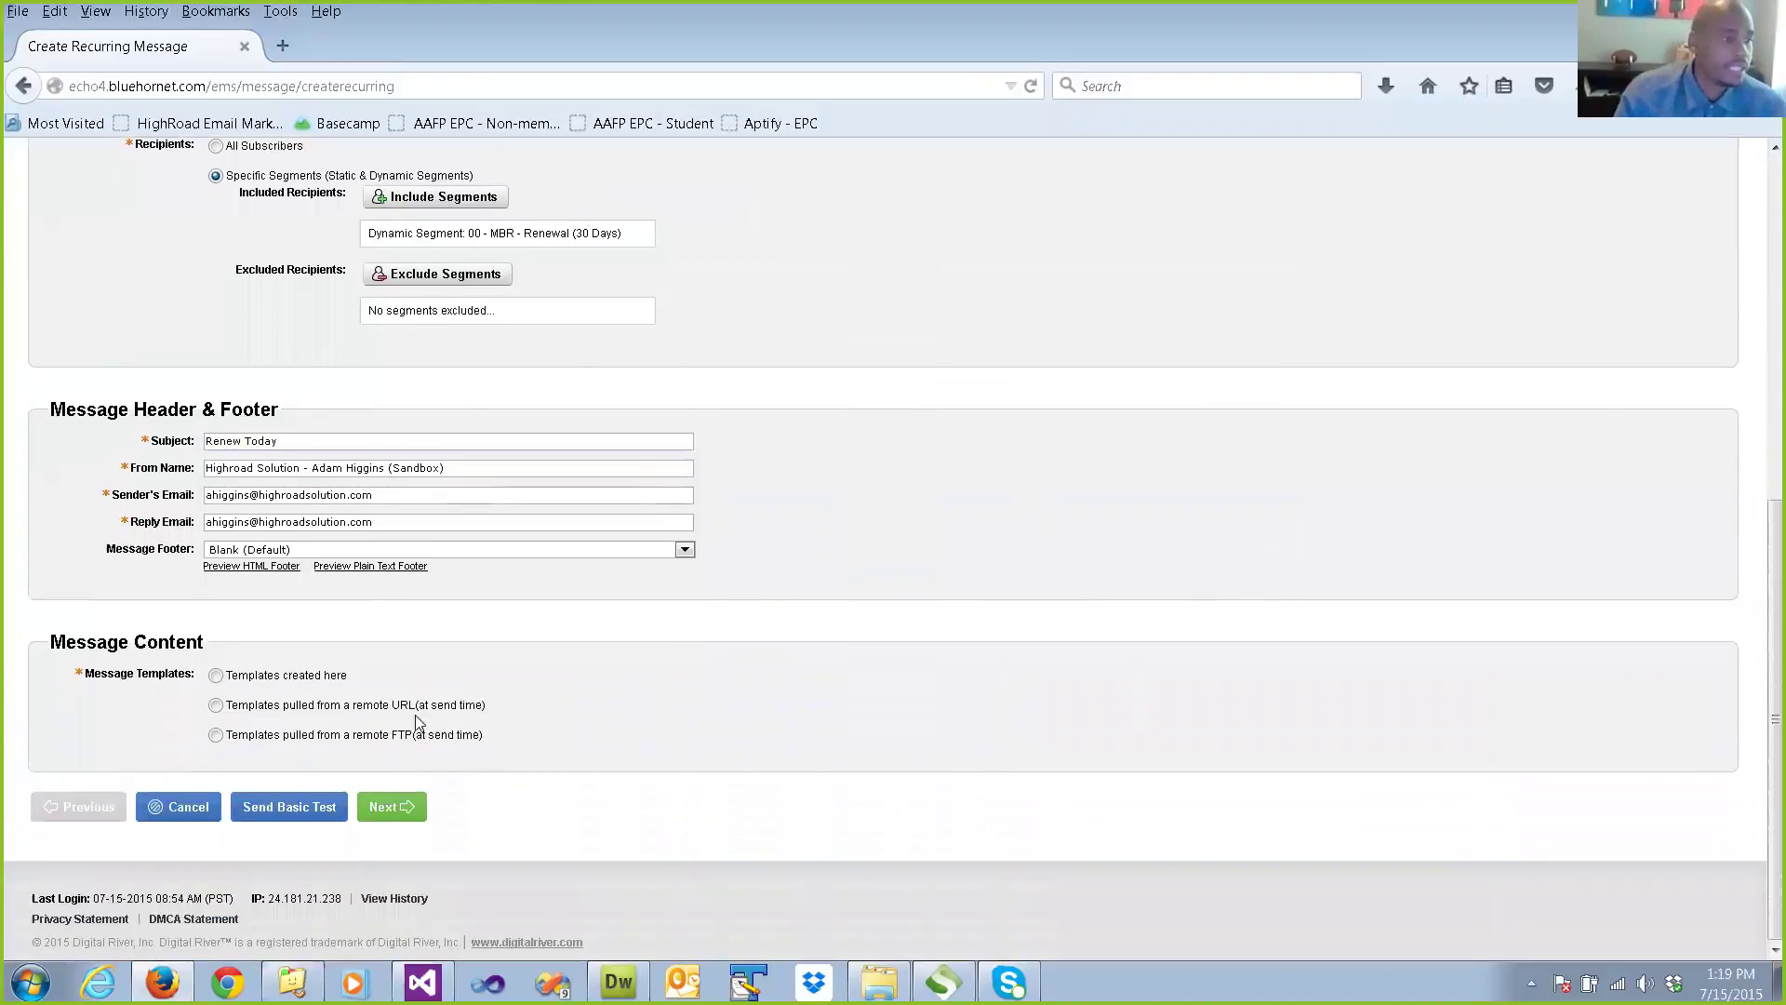
pyautogui.click(306, 682)
pyautogui.scroll(-3, 622, 755)
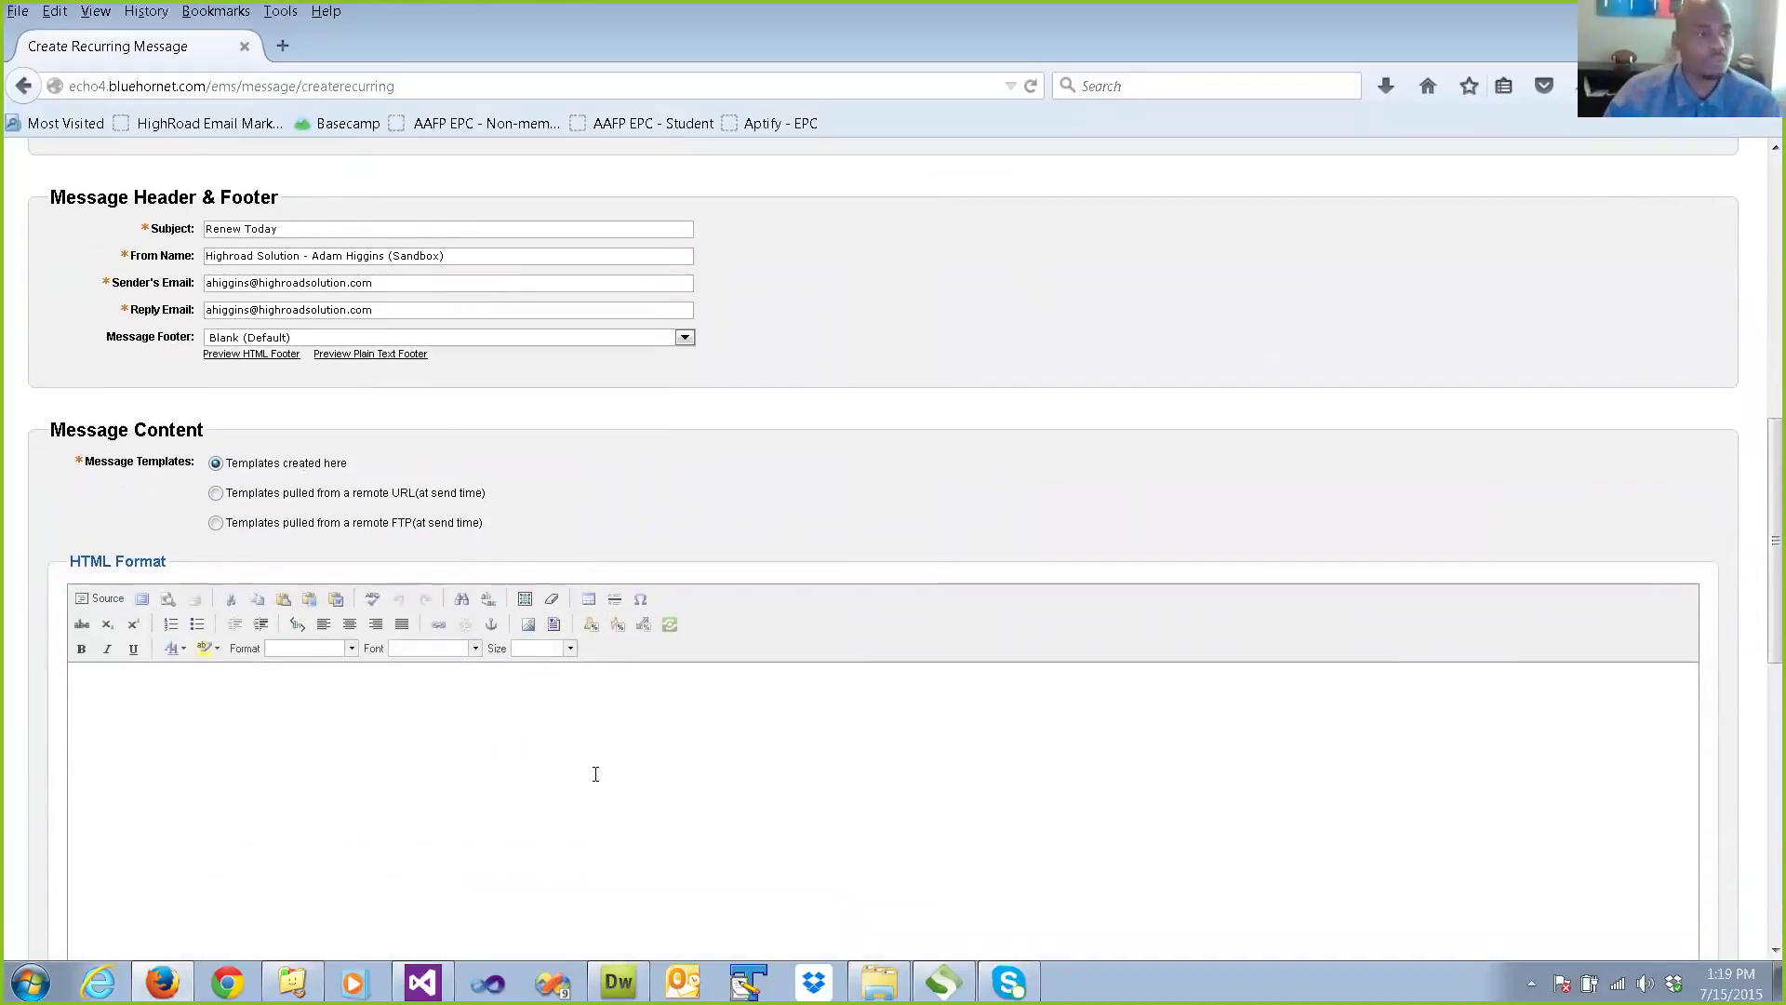
pyautogui.click(554, 624)
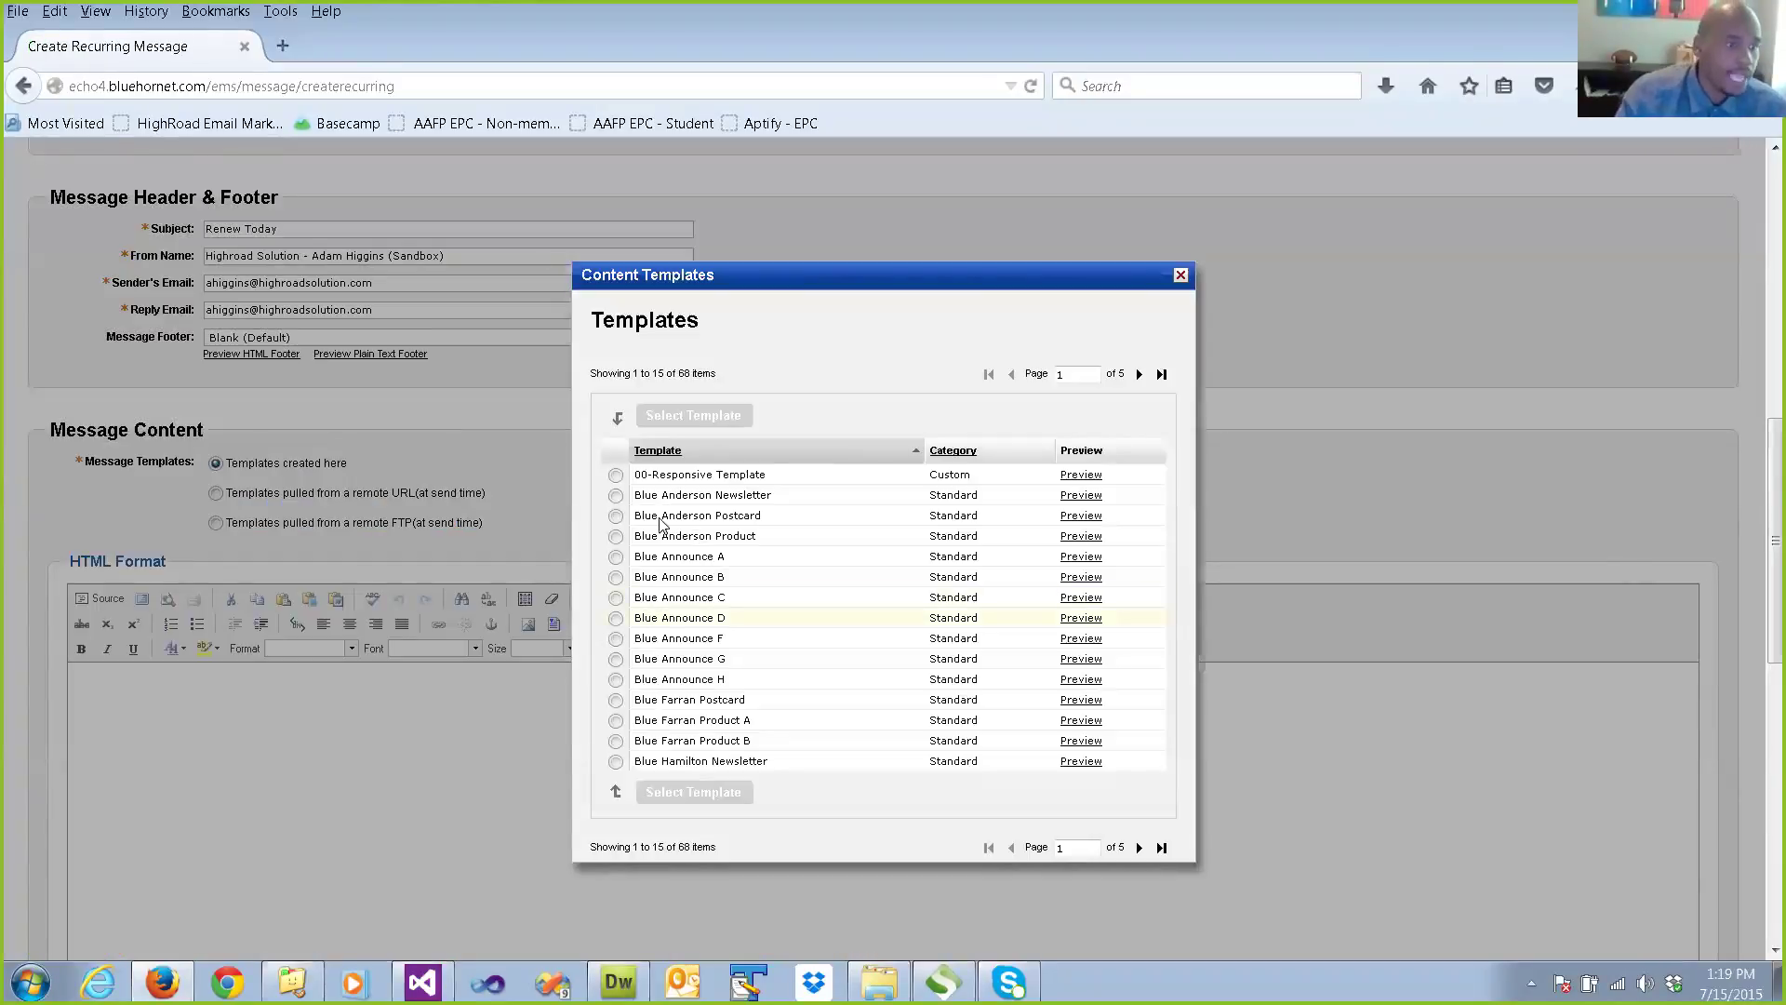
pyautogui.click(615, 475)
pyautogui.click(684, 419)
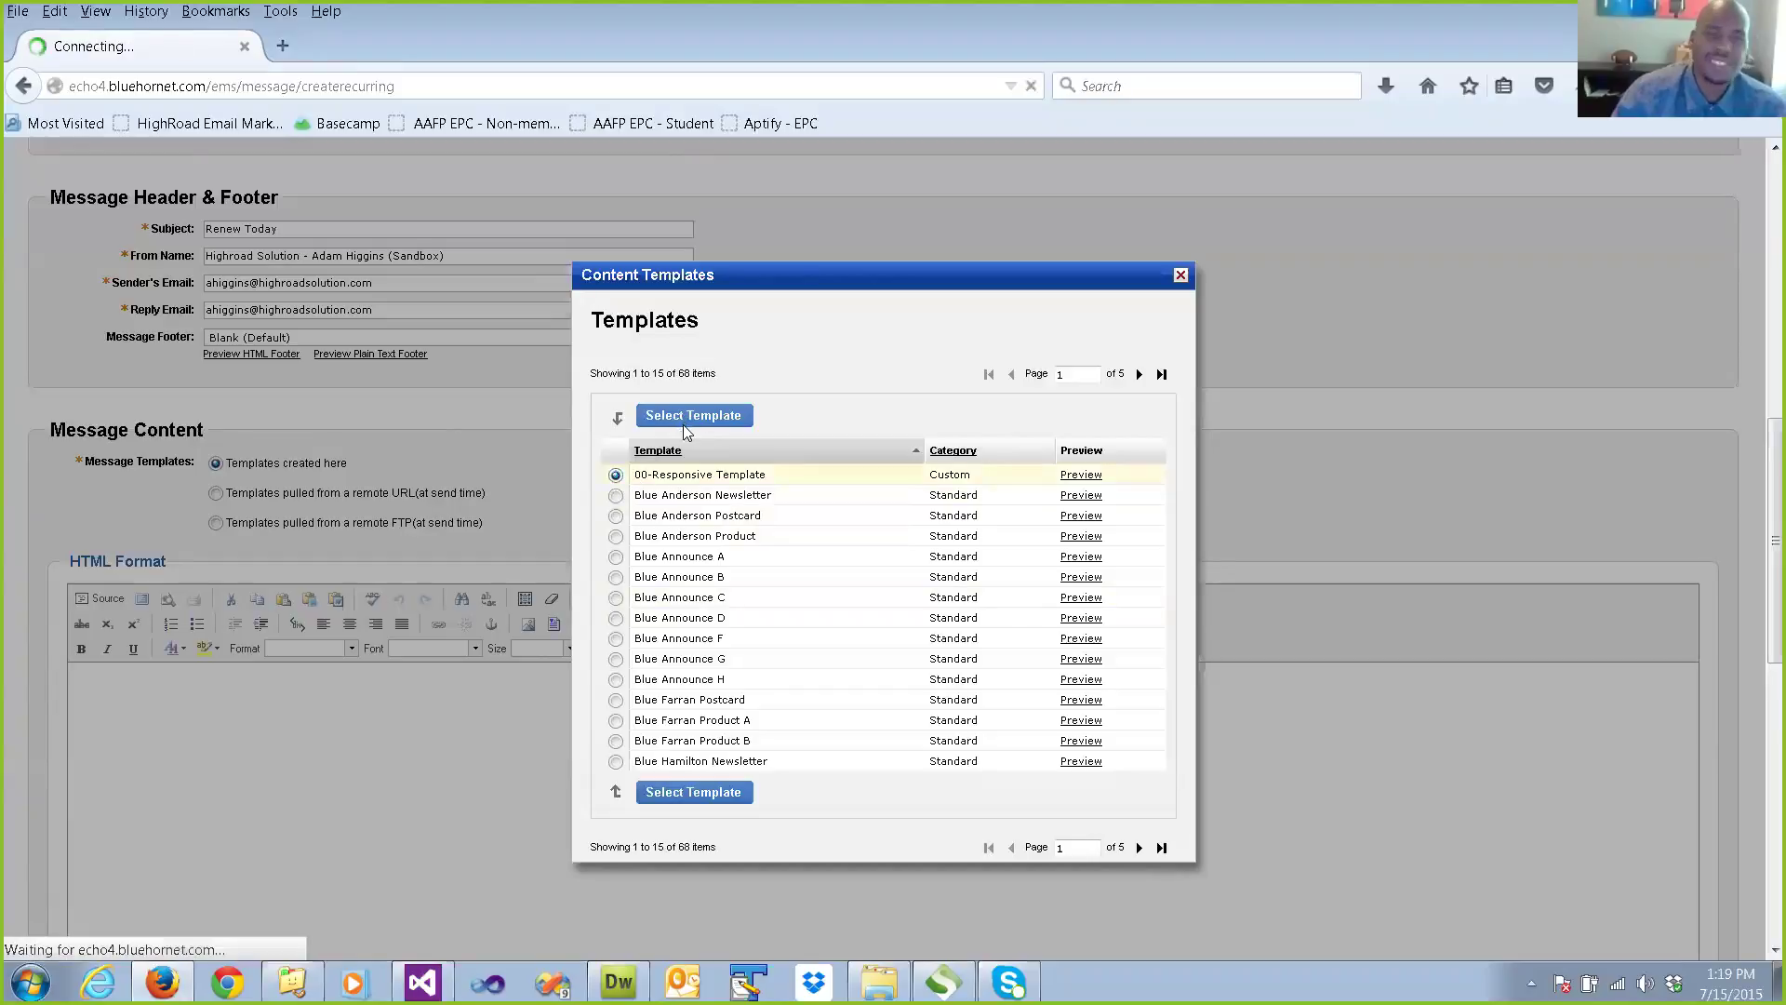
# Replace the "Webinars" banner heading in the HTML template with "Membership Renewal".
pyautogui.scroll(-6, 714, 465)
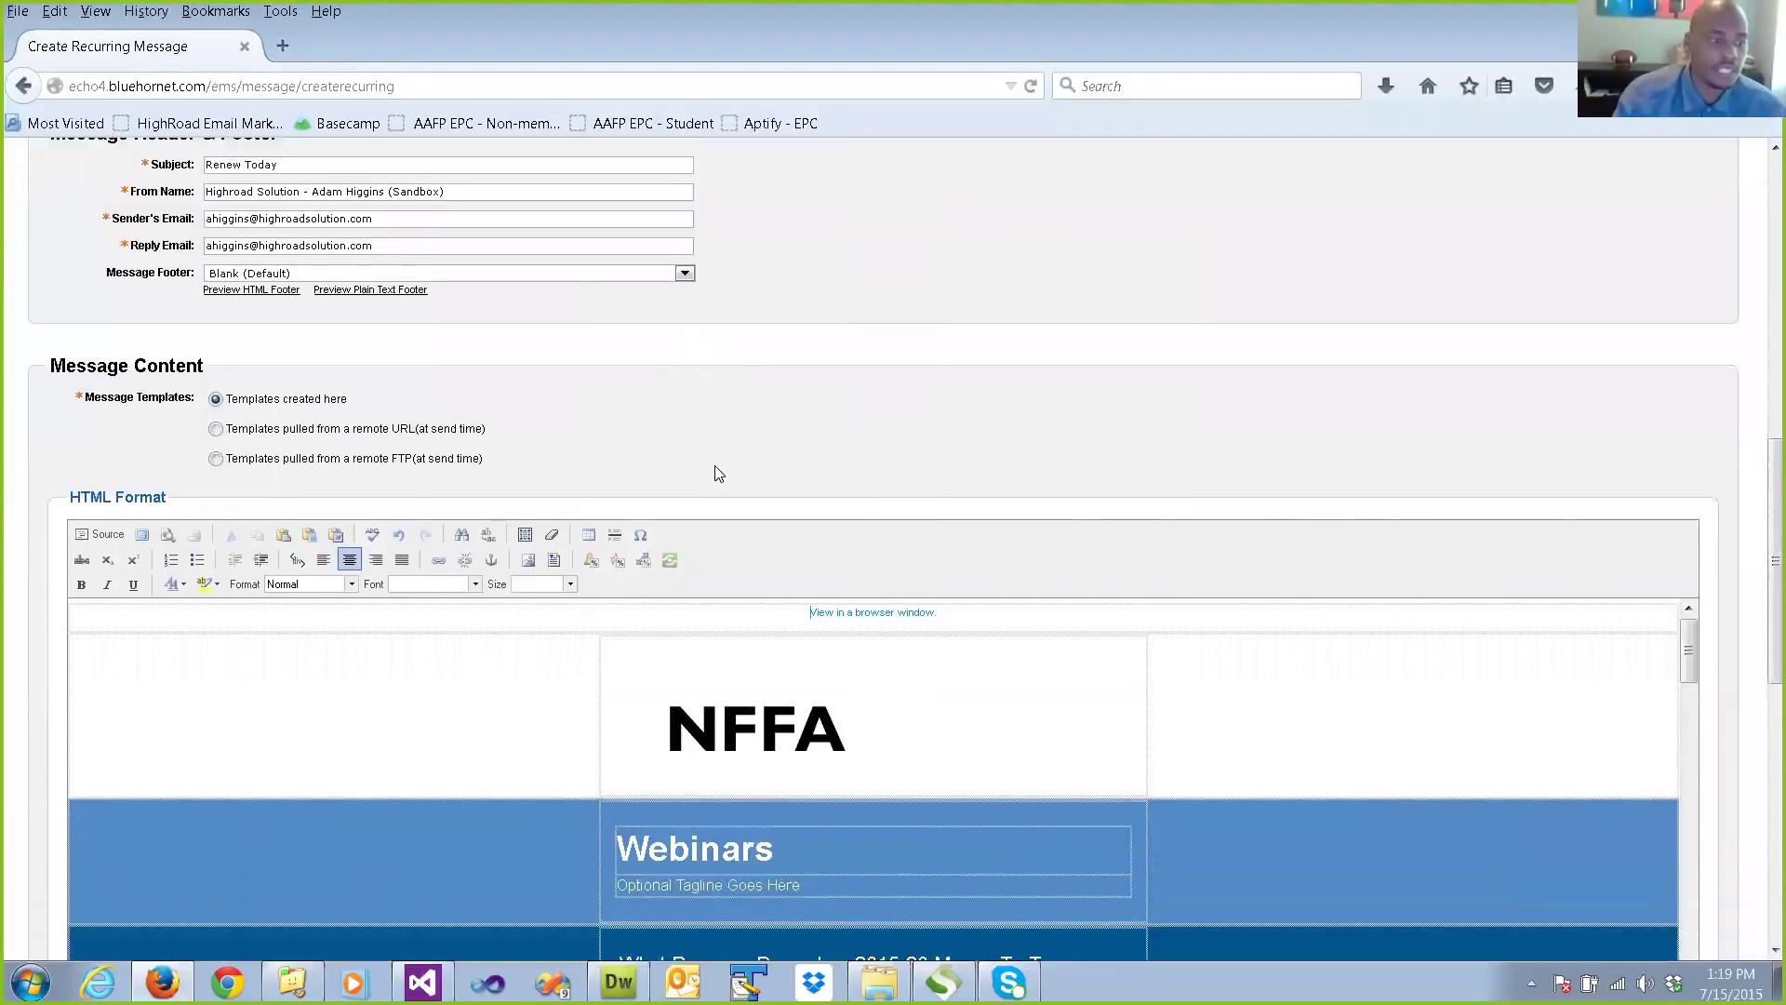
pyautogui.moveTo(780, 595); pyautogui.dragTo(614, 592)
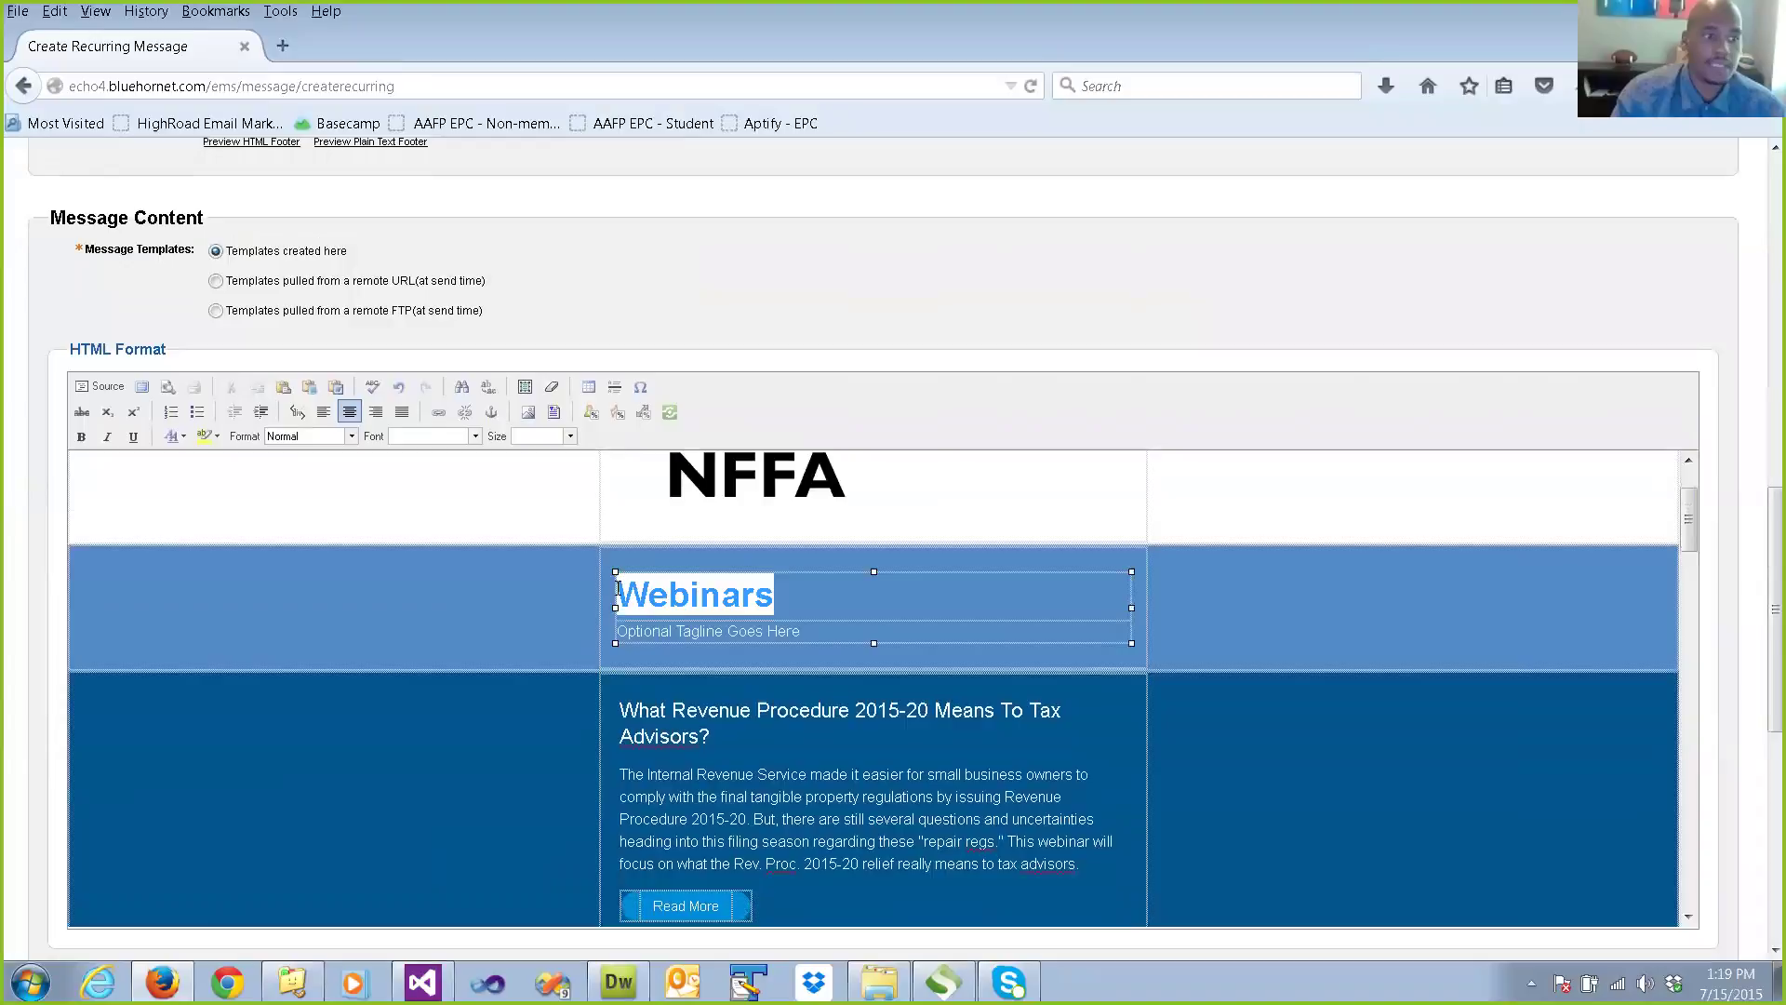
pyautogui.write('M')
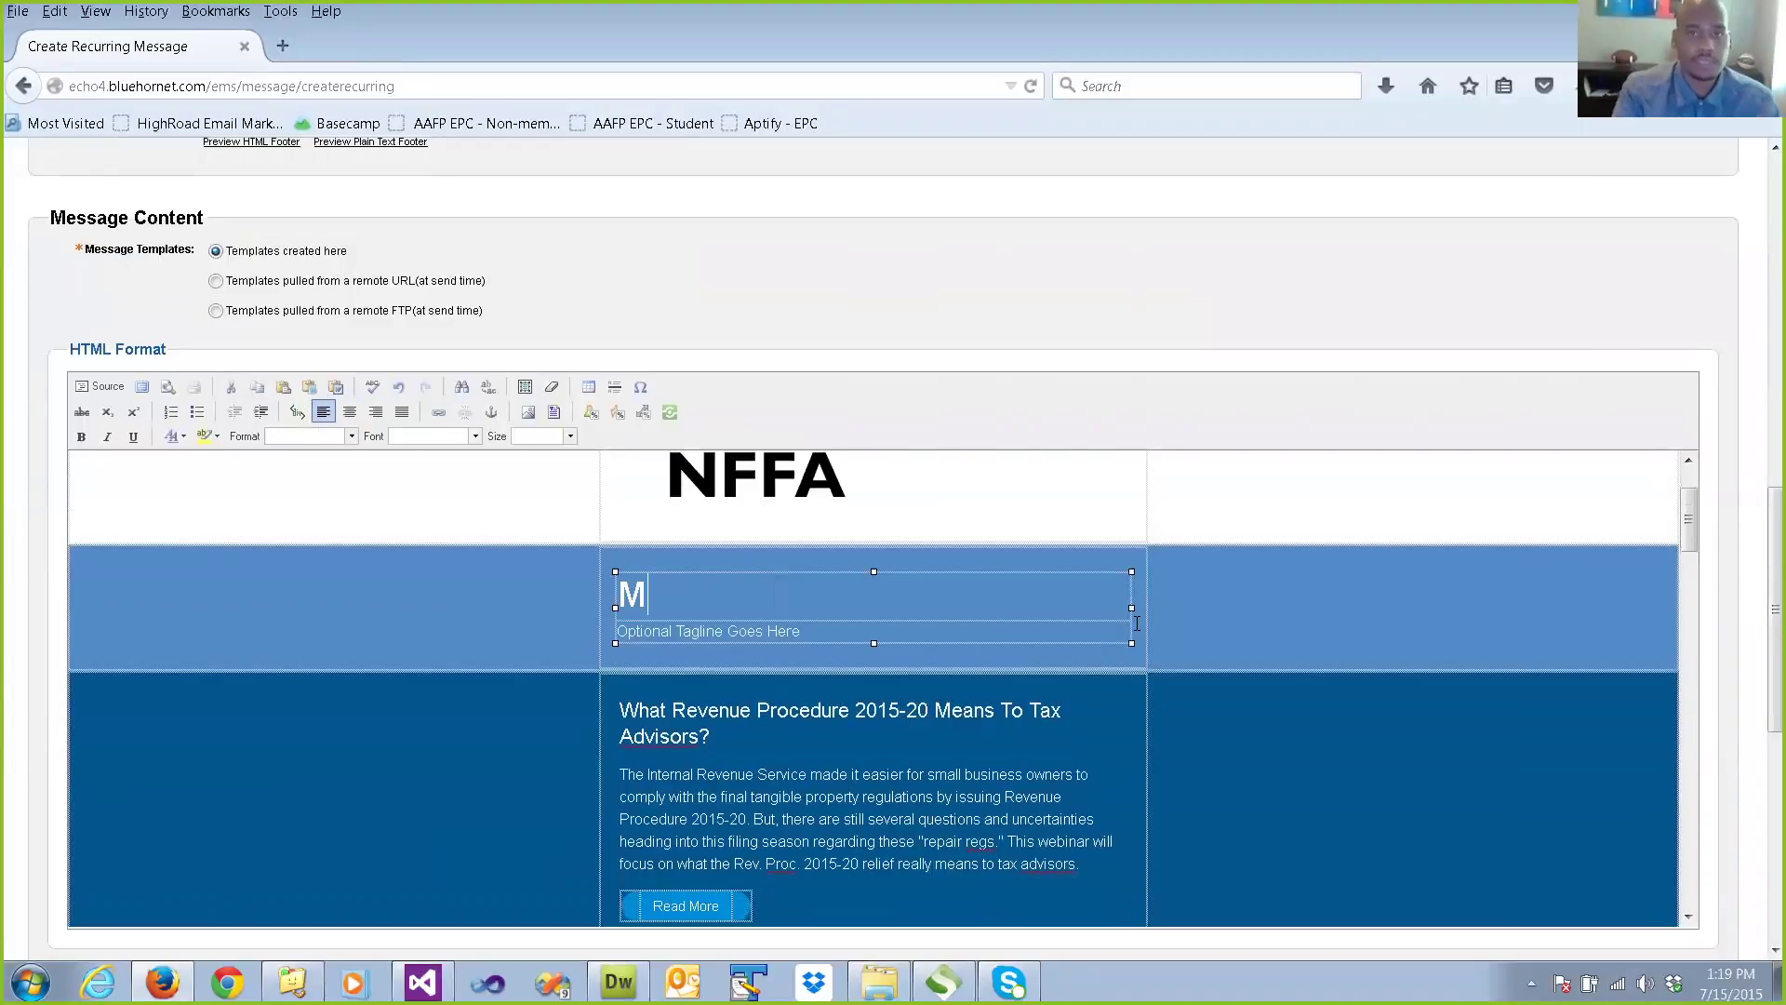
pyautogui.write('embership Rnew')
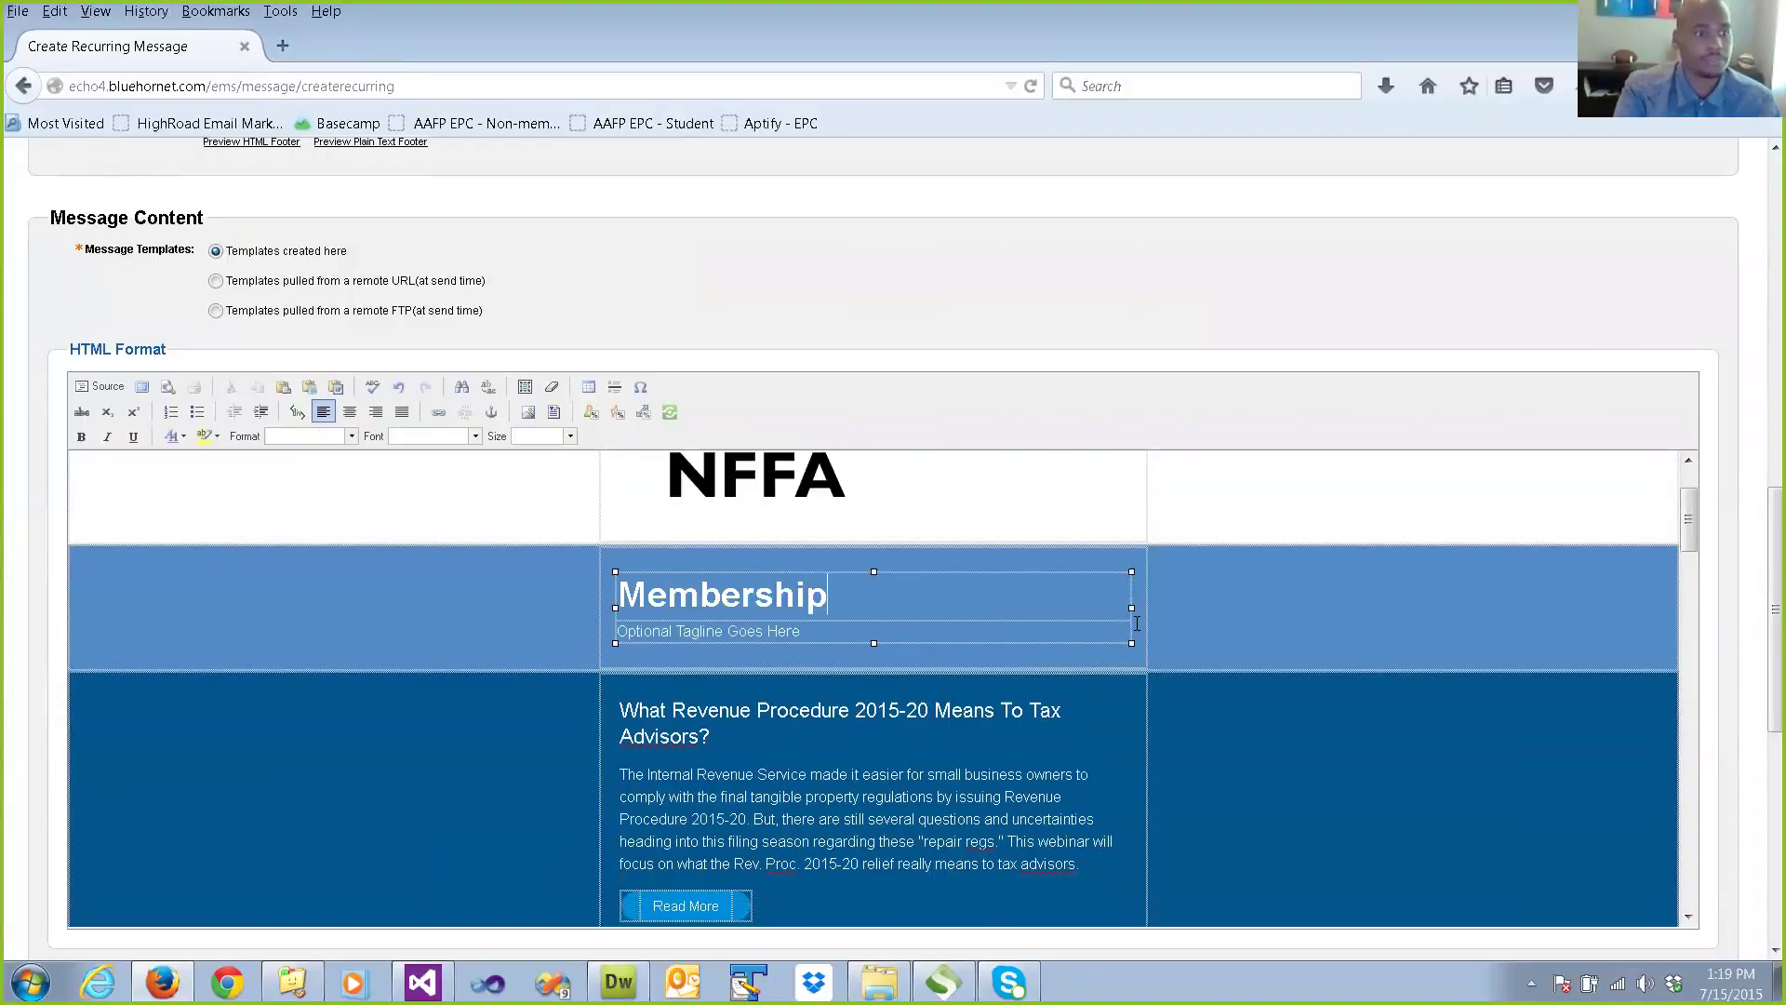
pyautogui.press('BackSpace')
pyautogui.press('BackSpace')
pyautogui.press('BackSpace')
pyautogui.write('enewal')
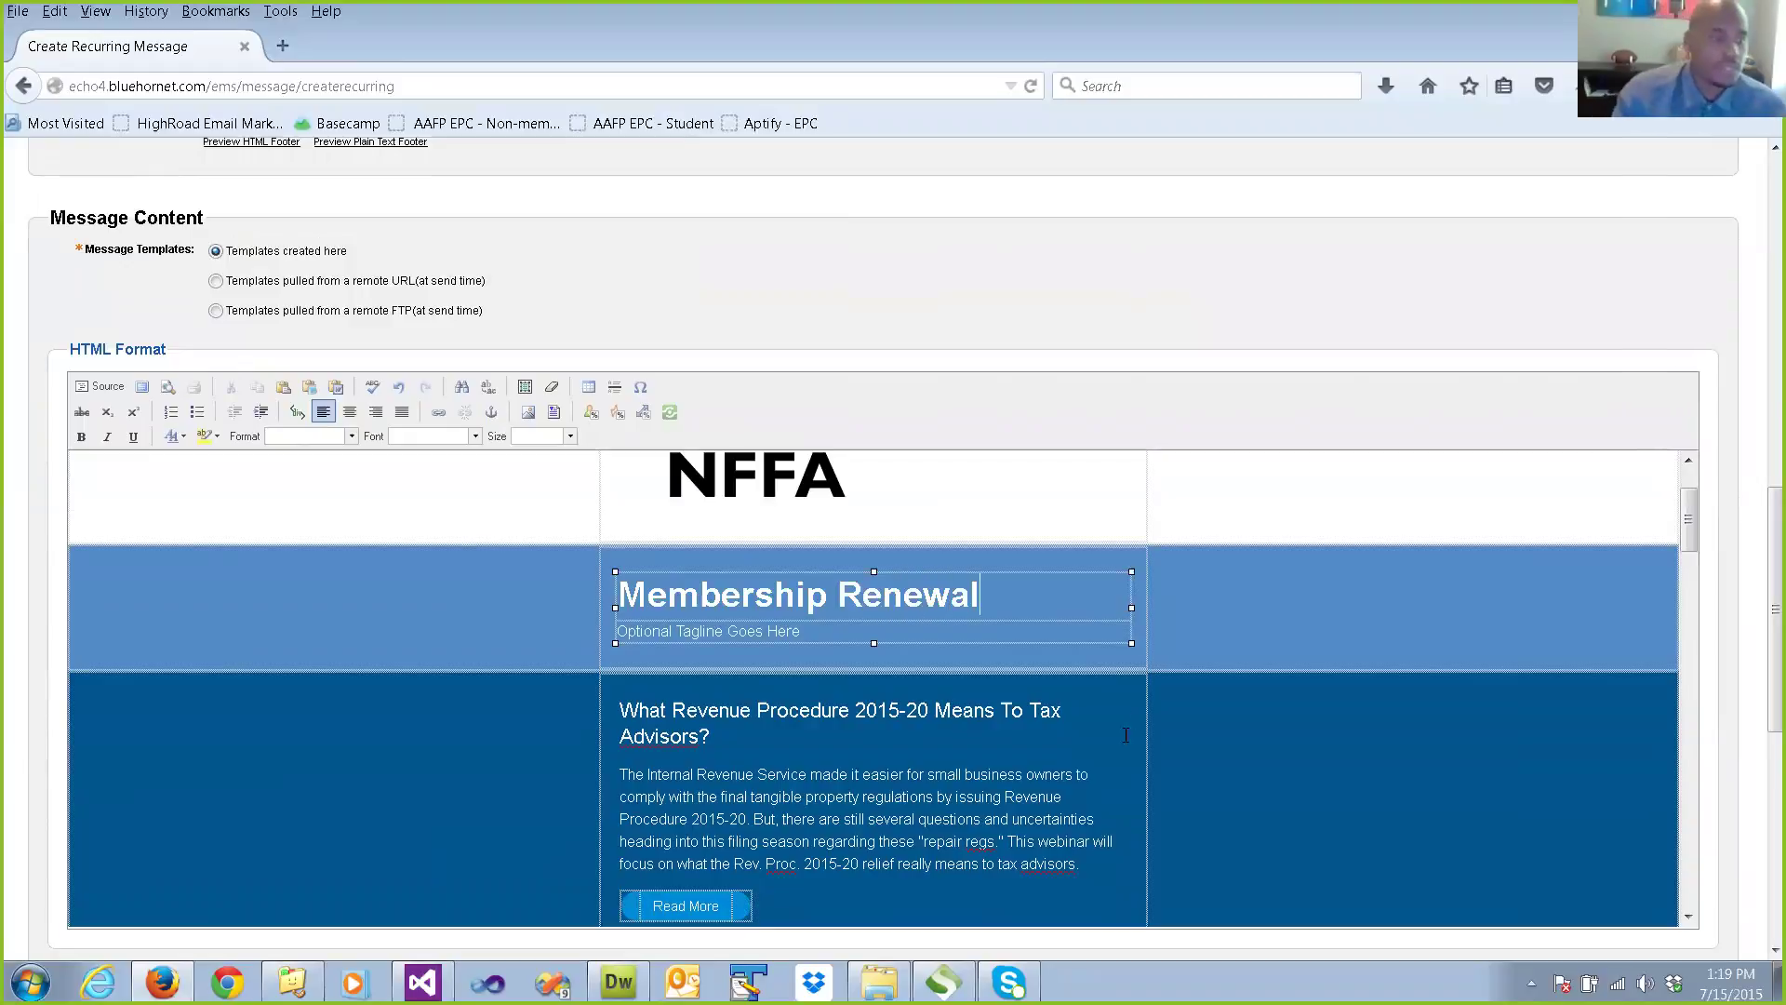
pyautogui.scroll(-2, 1055, 721)
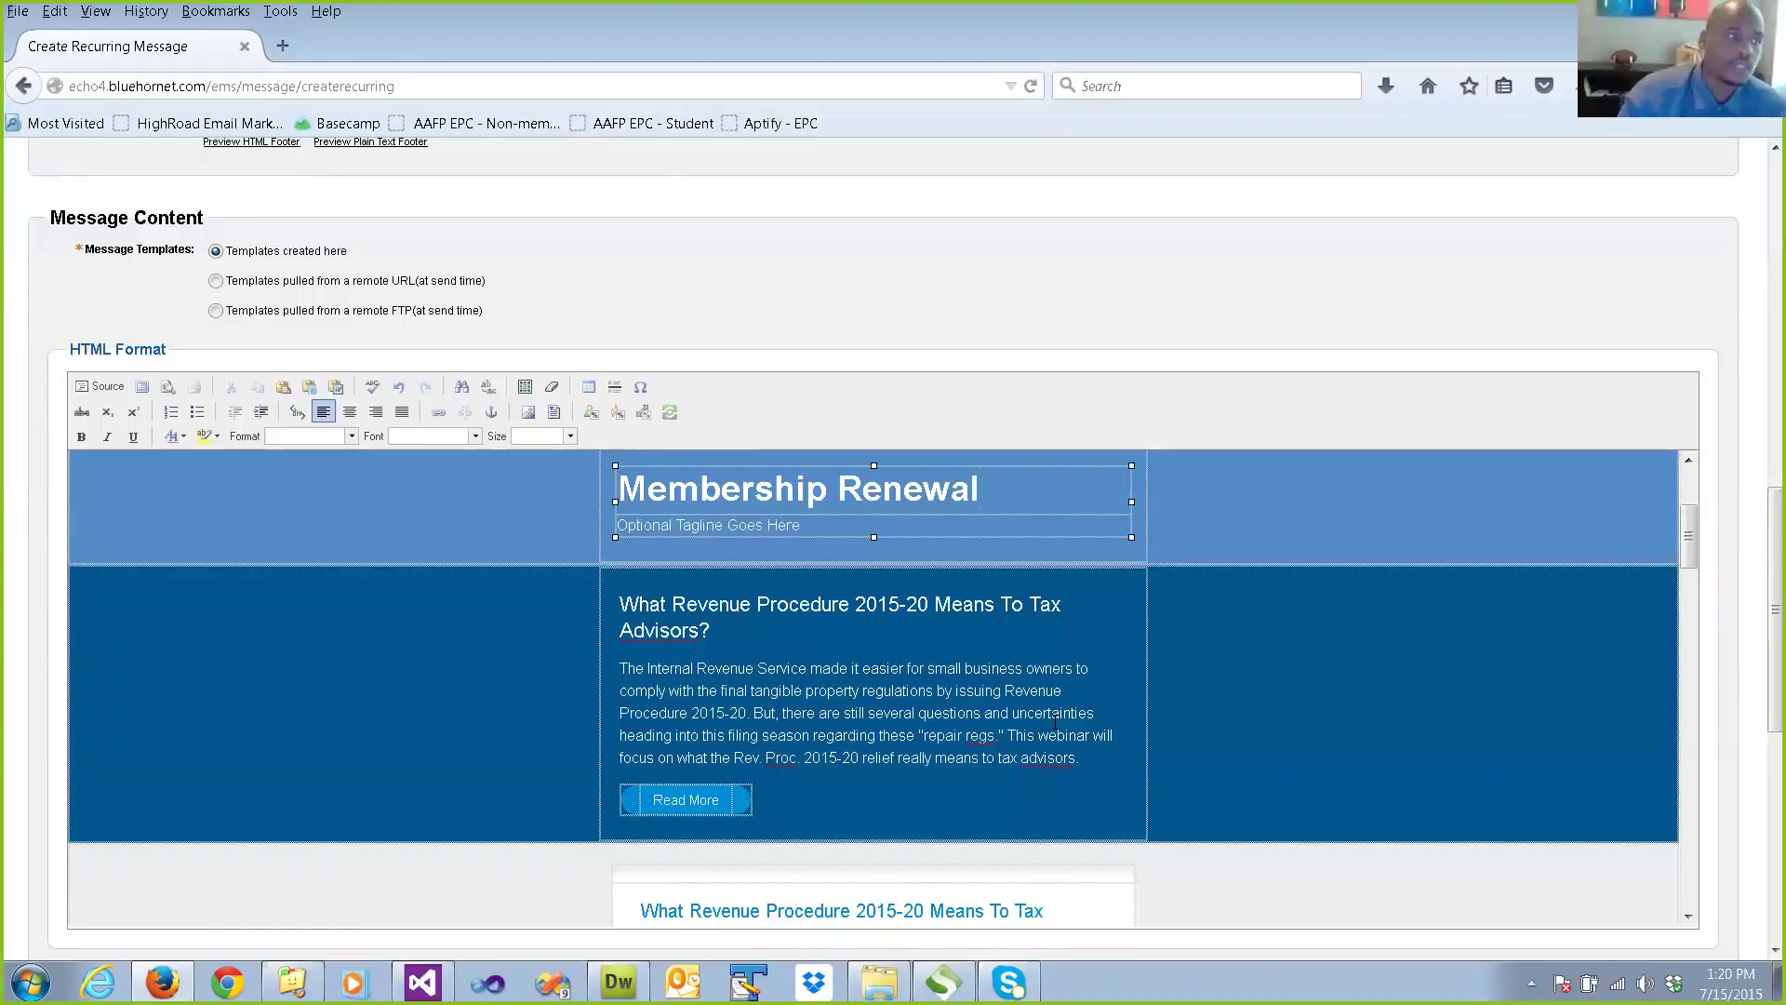
pyautogui.click(592, 416)
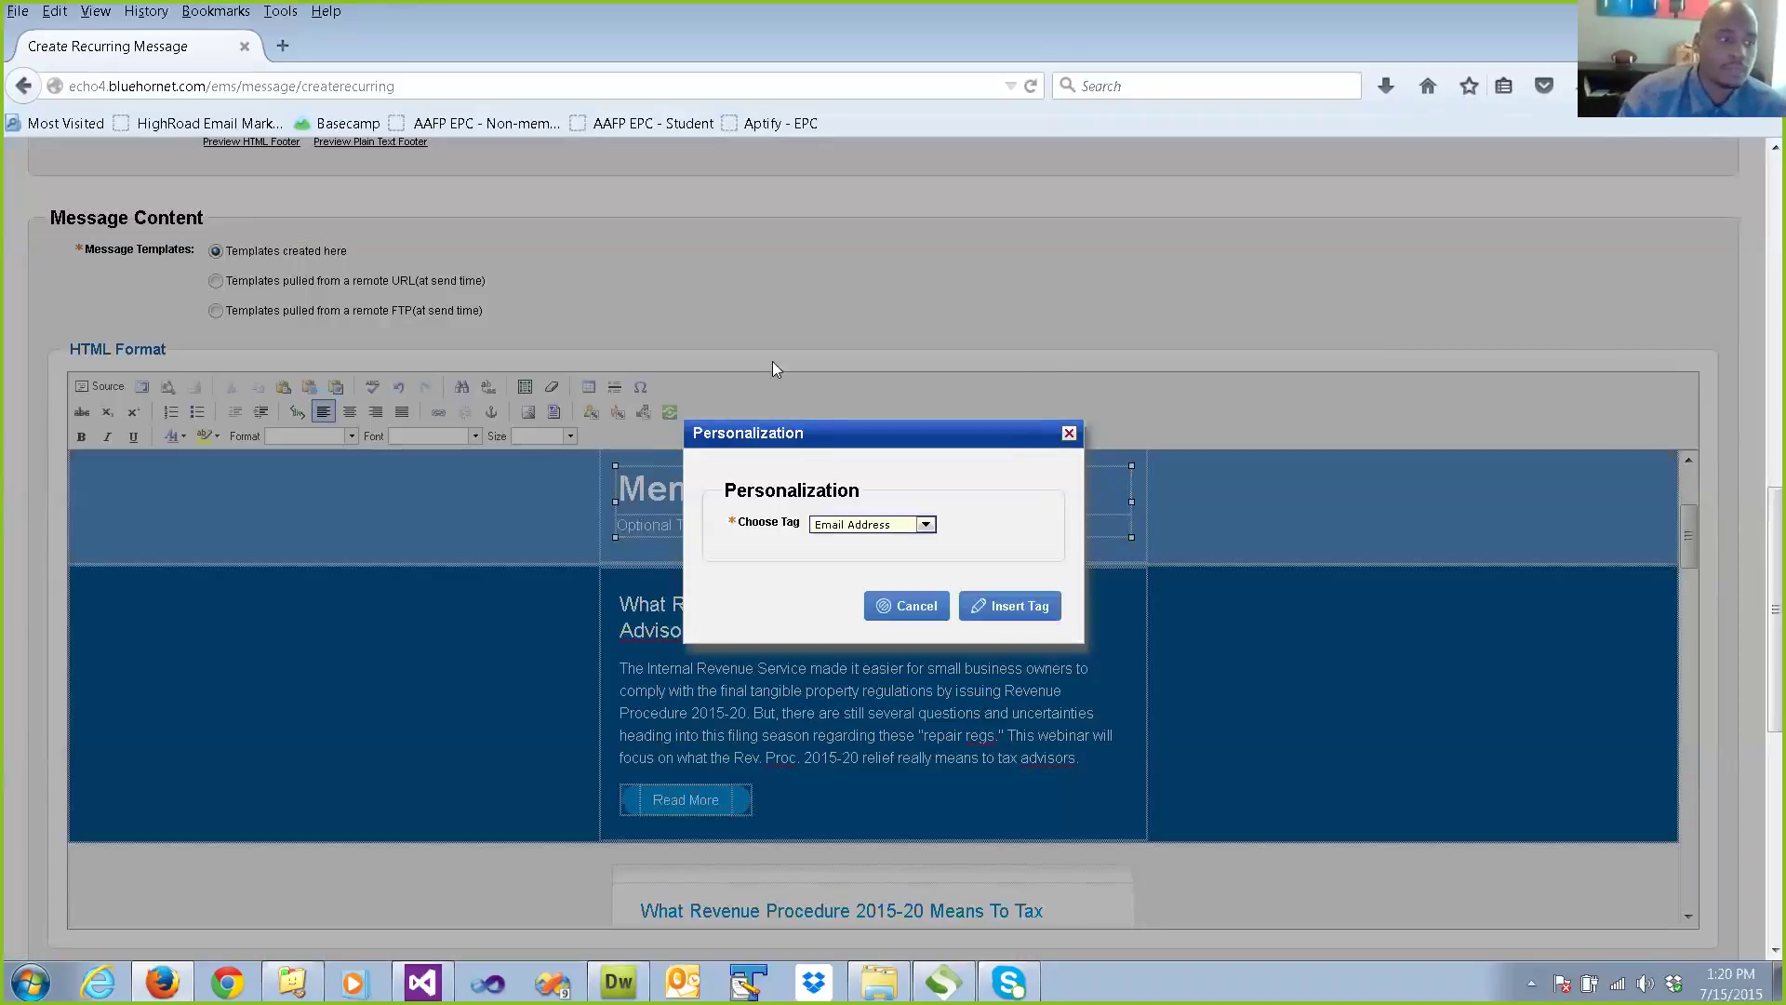
pyautogui.click(1068, 432)
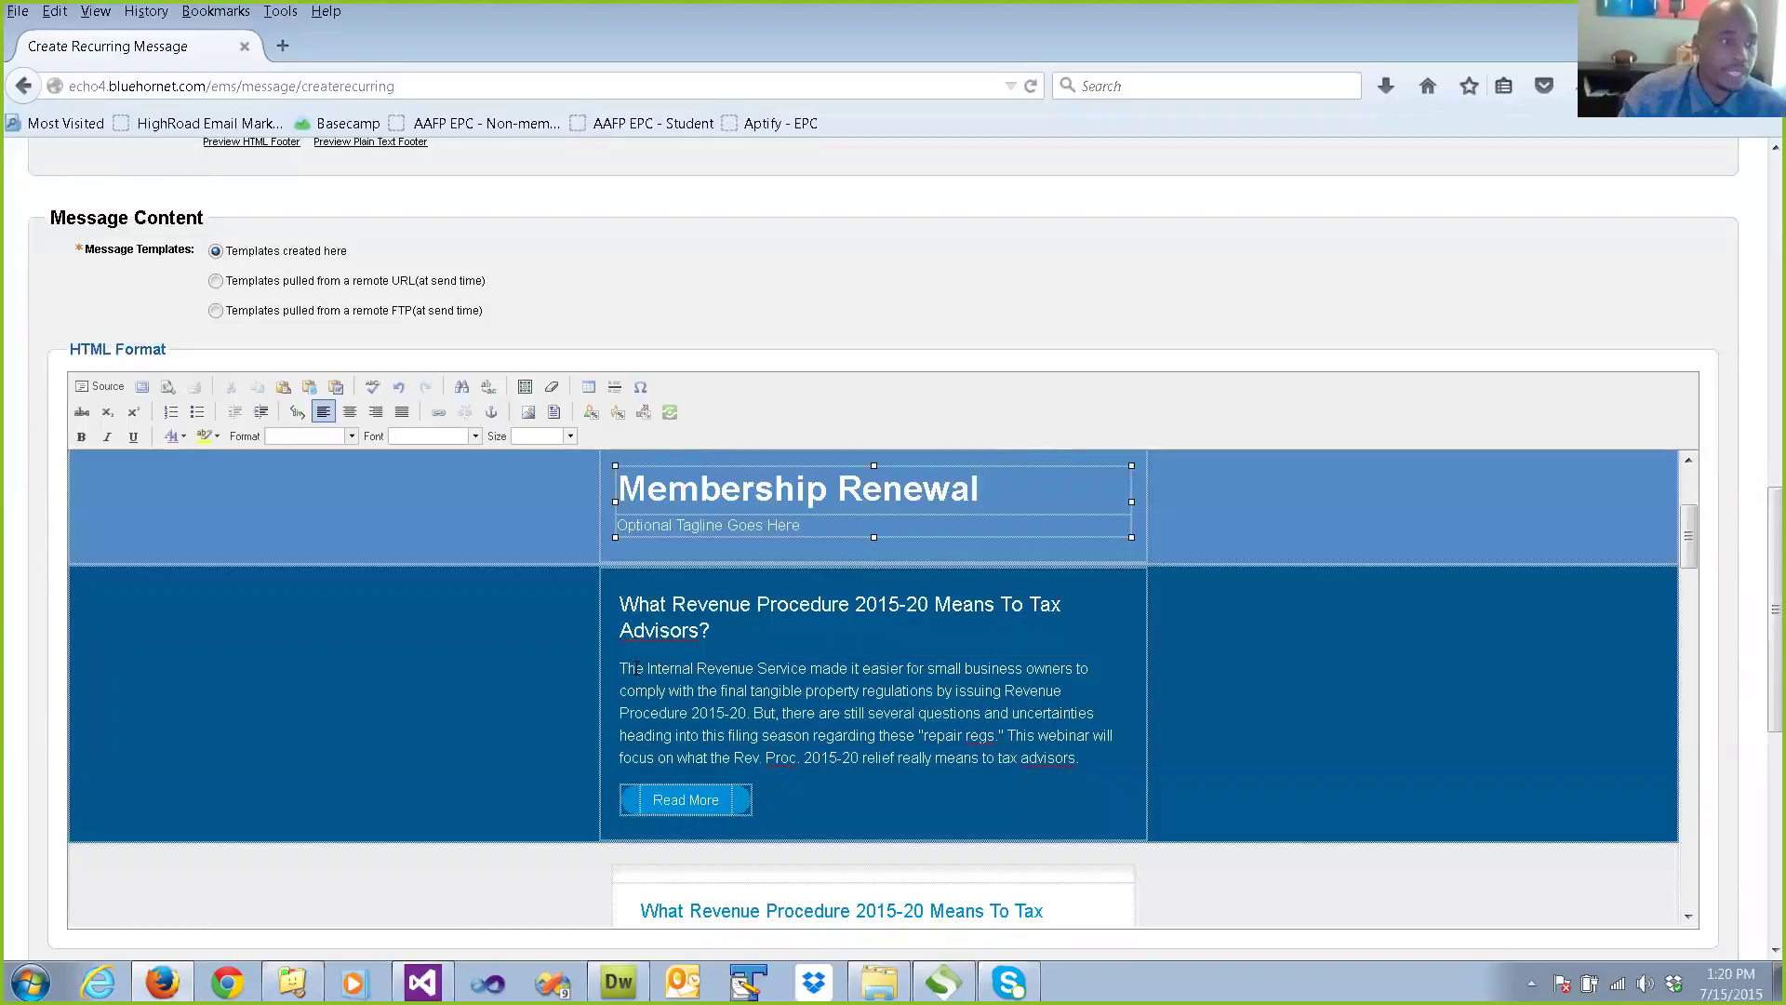
# Replace the paragraph above the first Read More button with "Hi" followed by the %%FIRST%% personalization tag.
pyautogui.moveTo(1077, 758); pyautogui.dragTo(610, 663)
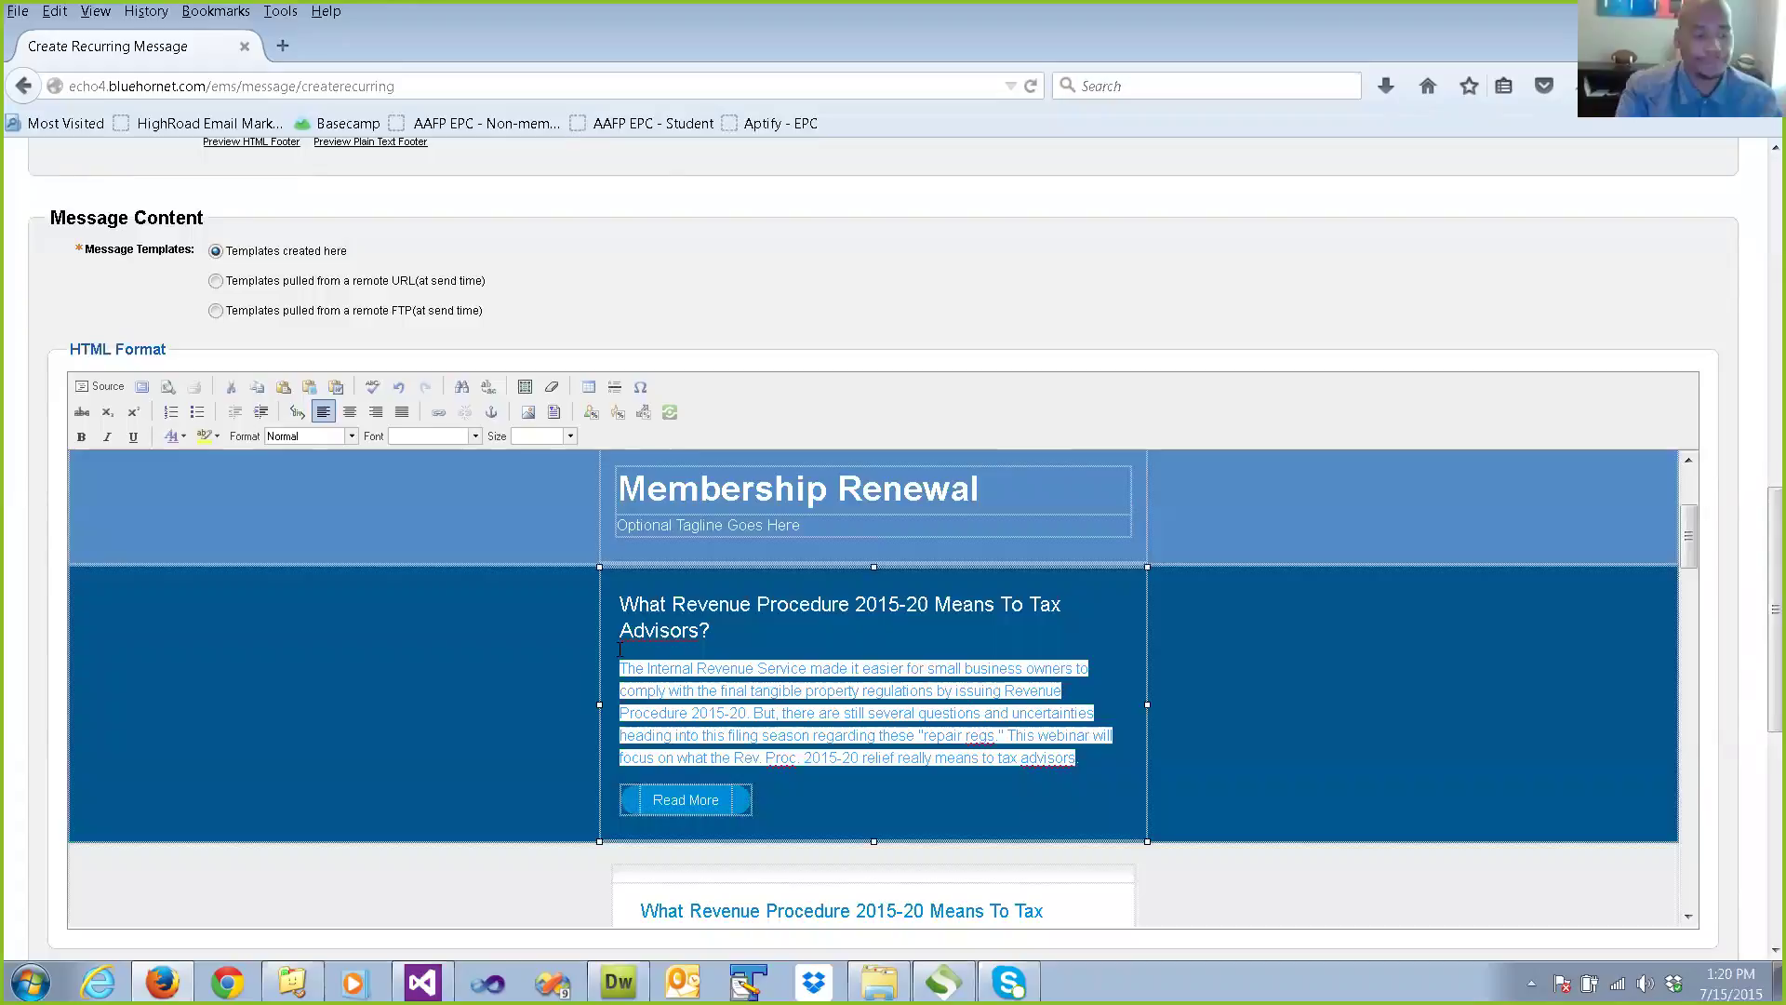
pyautogui.write('Hi')
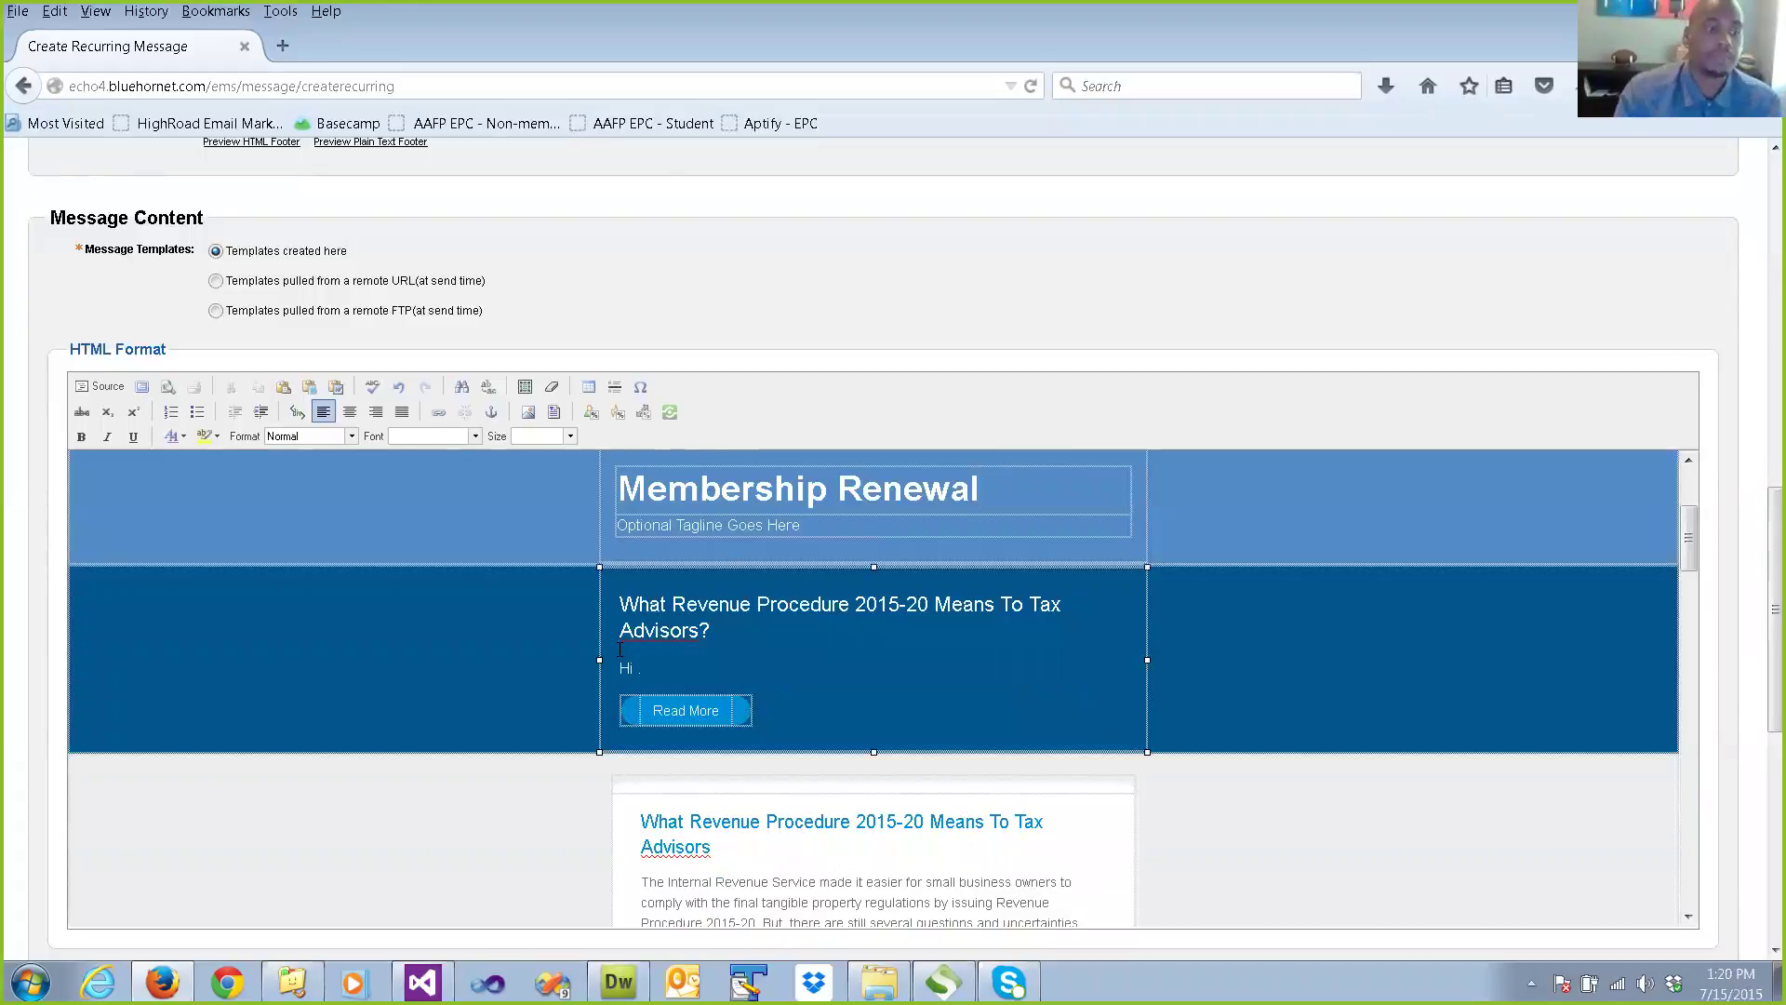
pyautogui.click(592, 413)
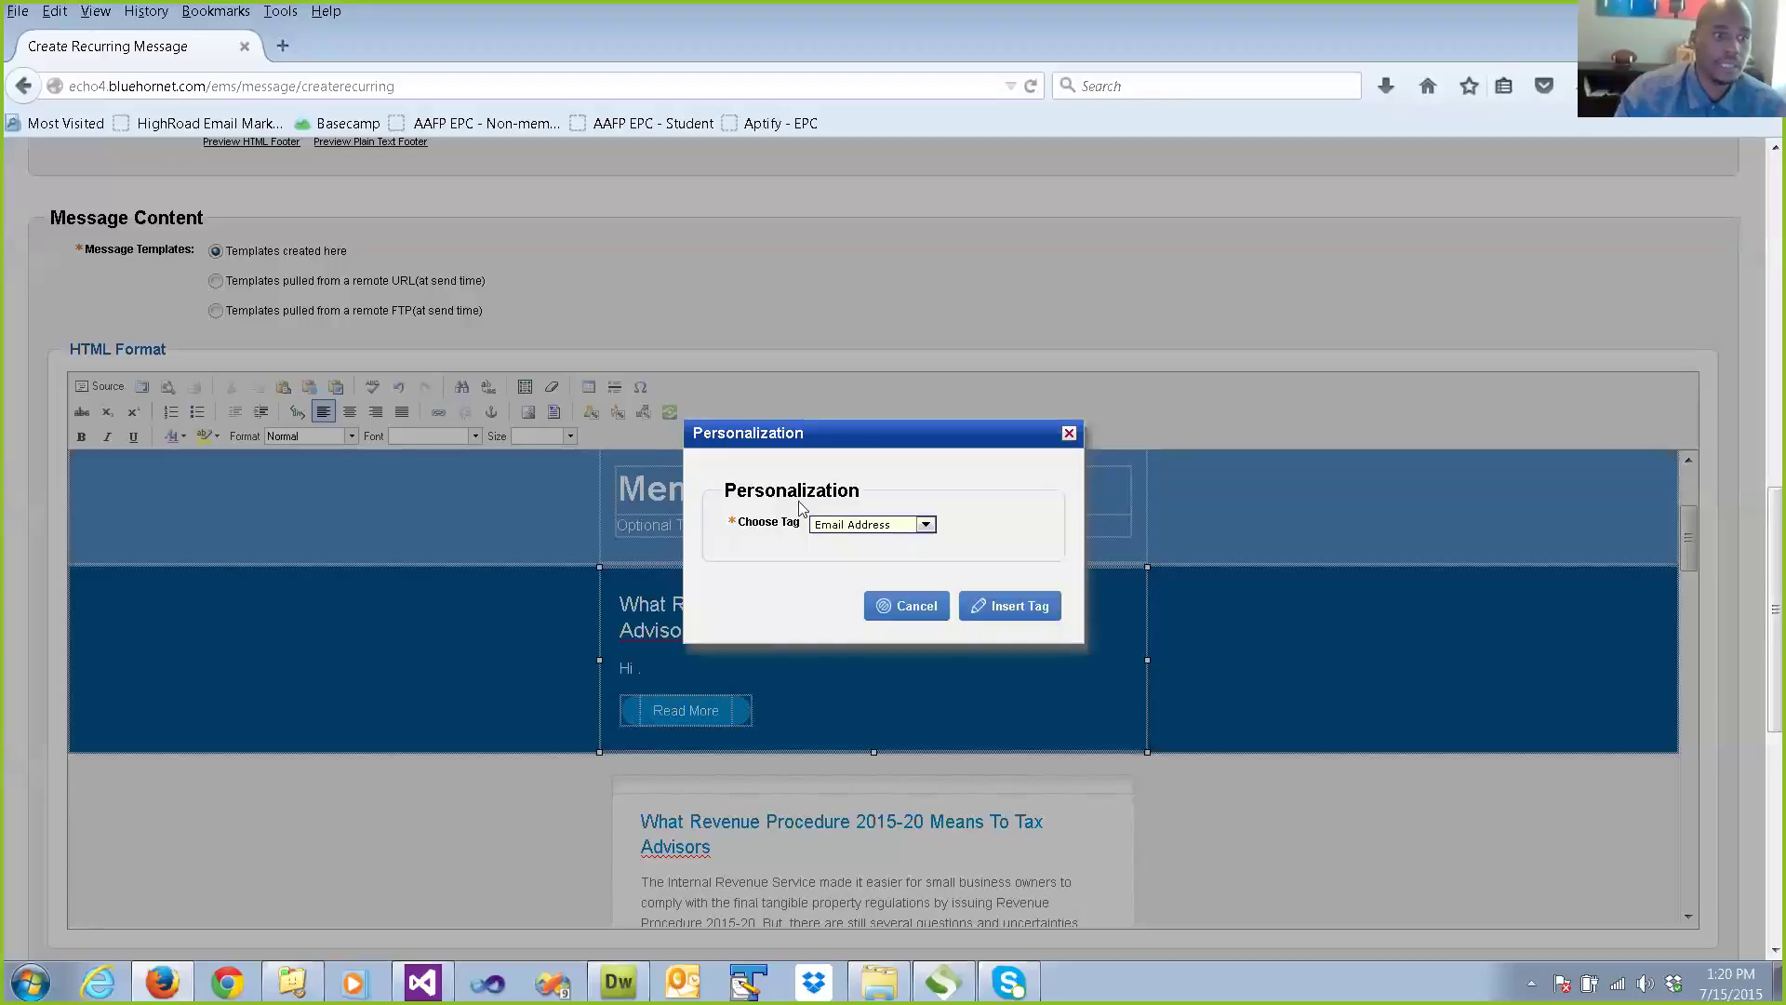
pyautogui.click(867, 527)
pyautogui.moveTo(965, 598)
pyautogui.mouseDown()
pyautogui.moveTo(960, 672)
pyautogui.moveTo(946, 600)
pyautogui.mouseUp()
pyautogui.click(853, 595)
pyautogui.click(1012, 609)
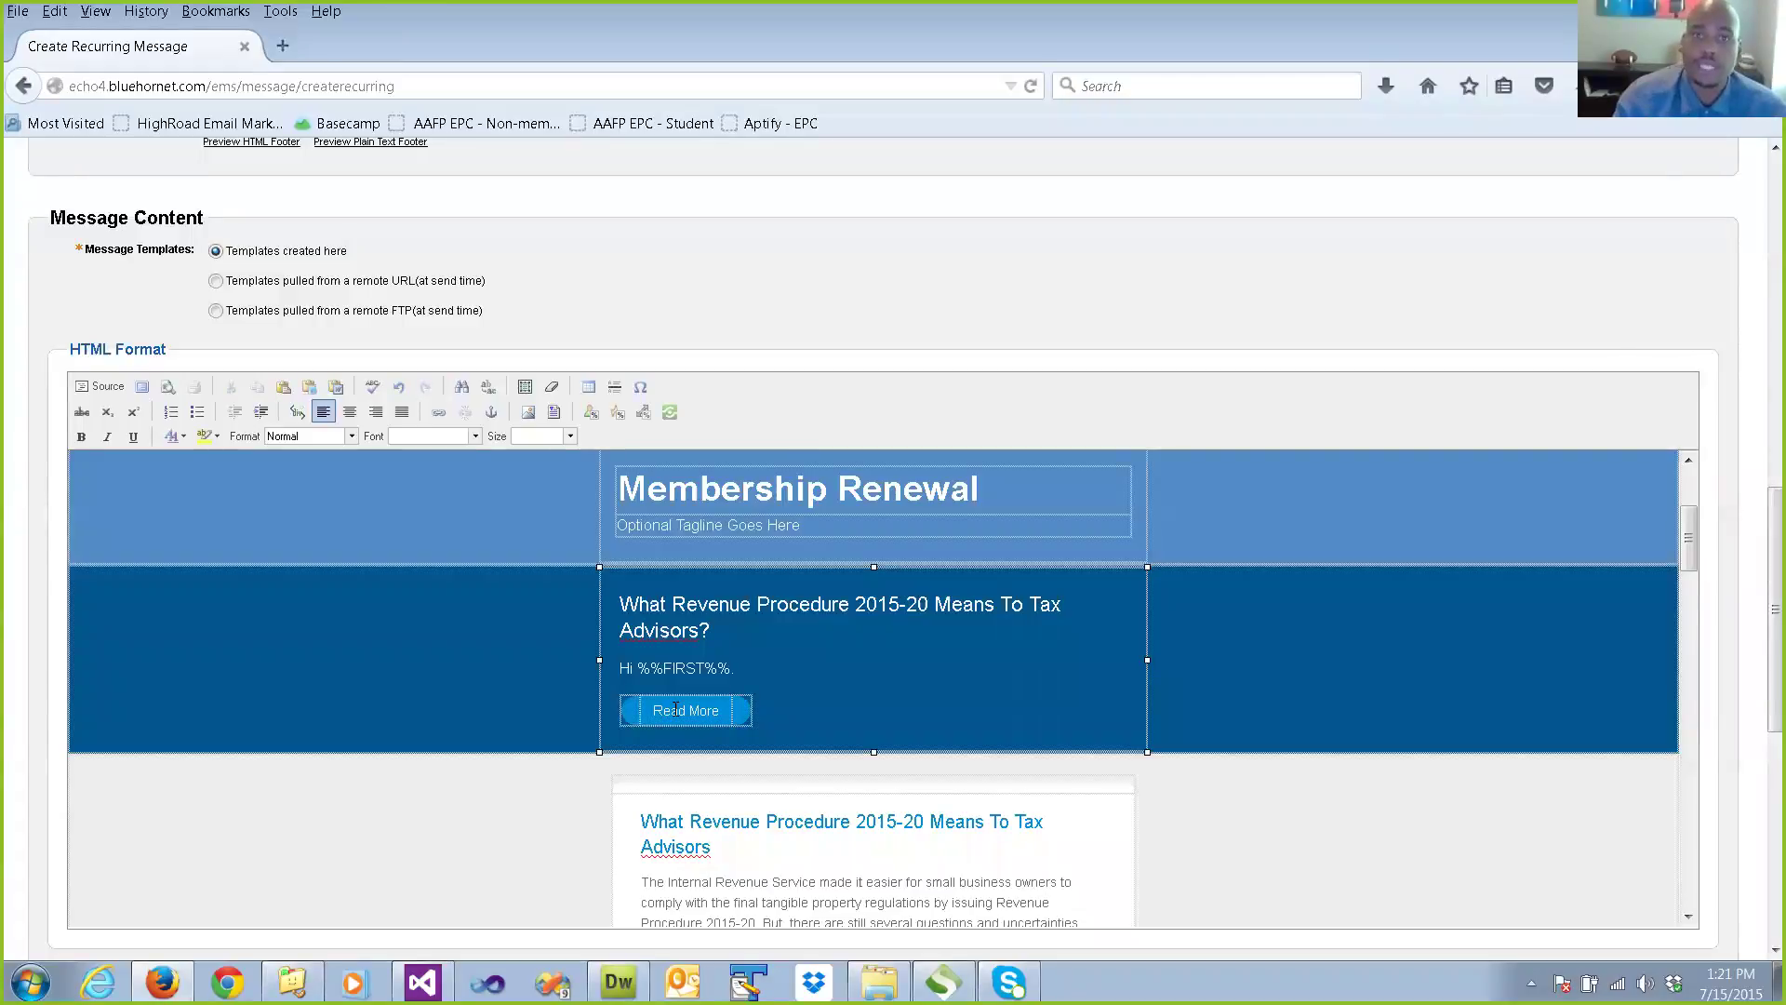
pyautogui.write('.')
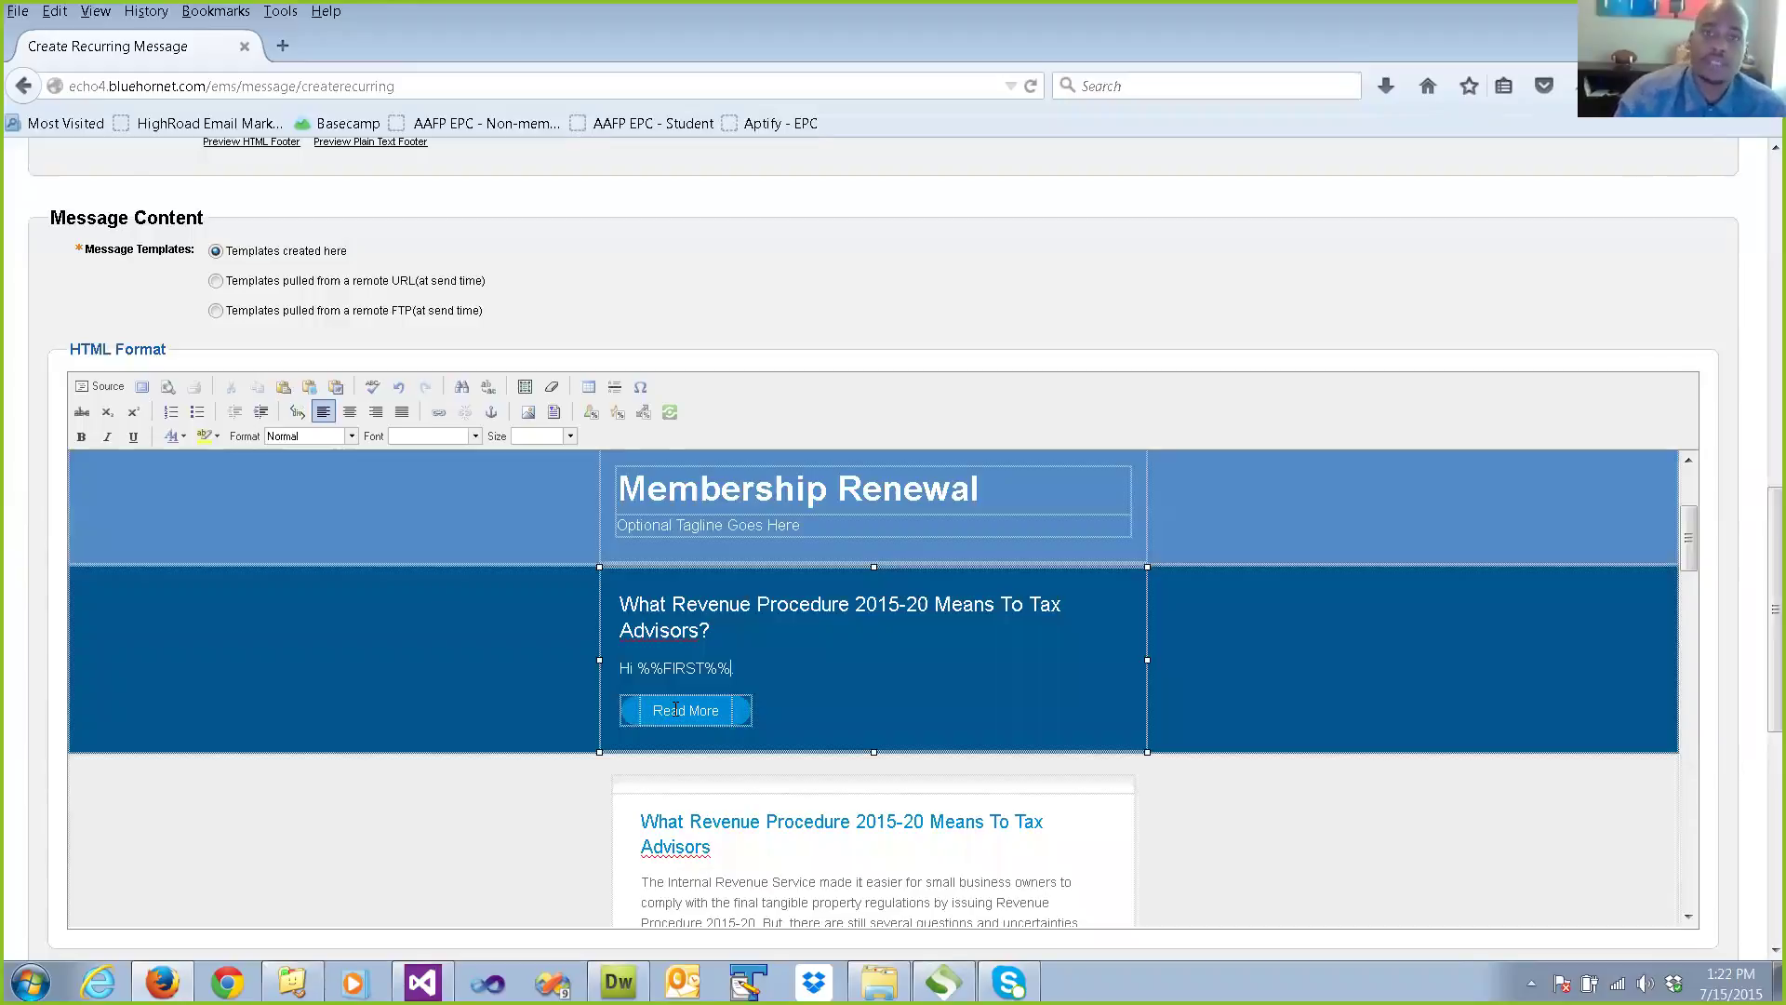
pyautogui.write('.')
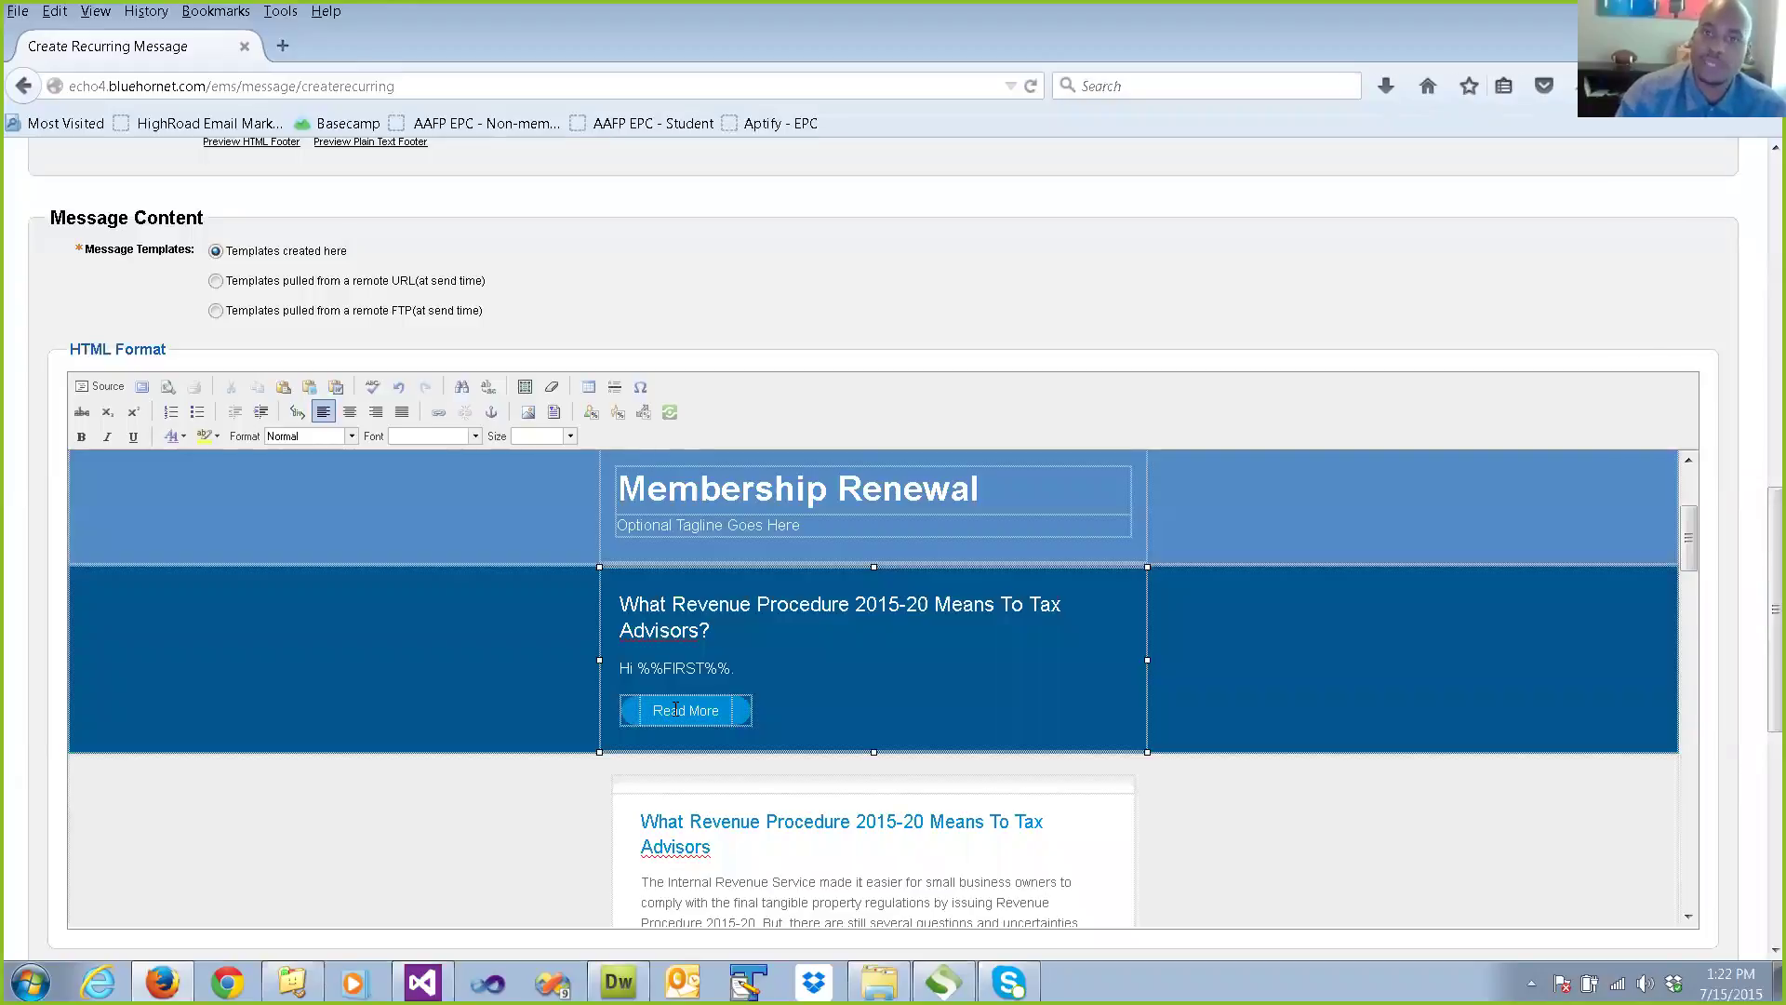
pyautogui.write('.')
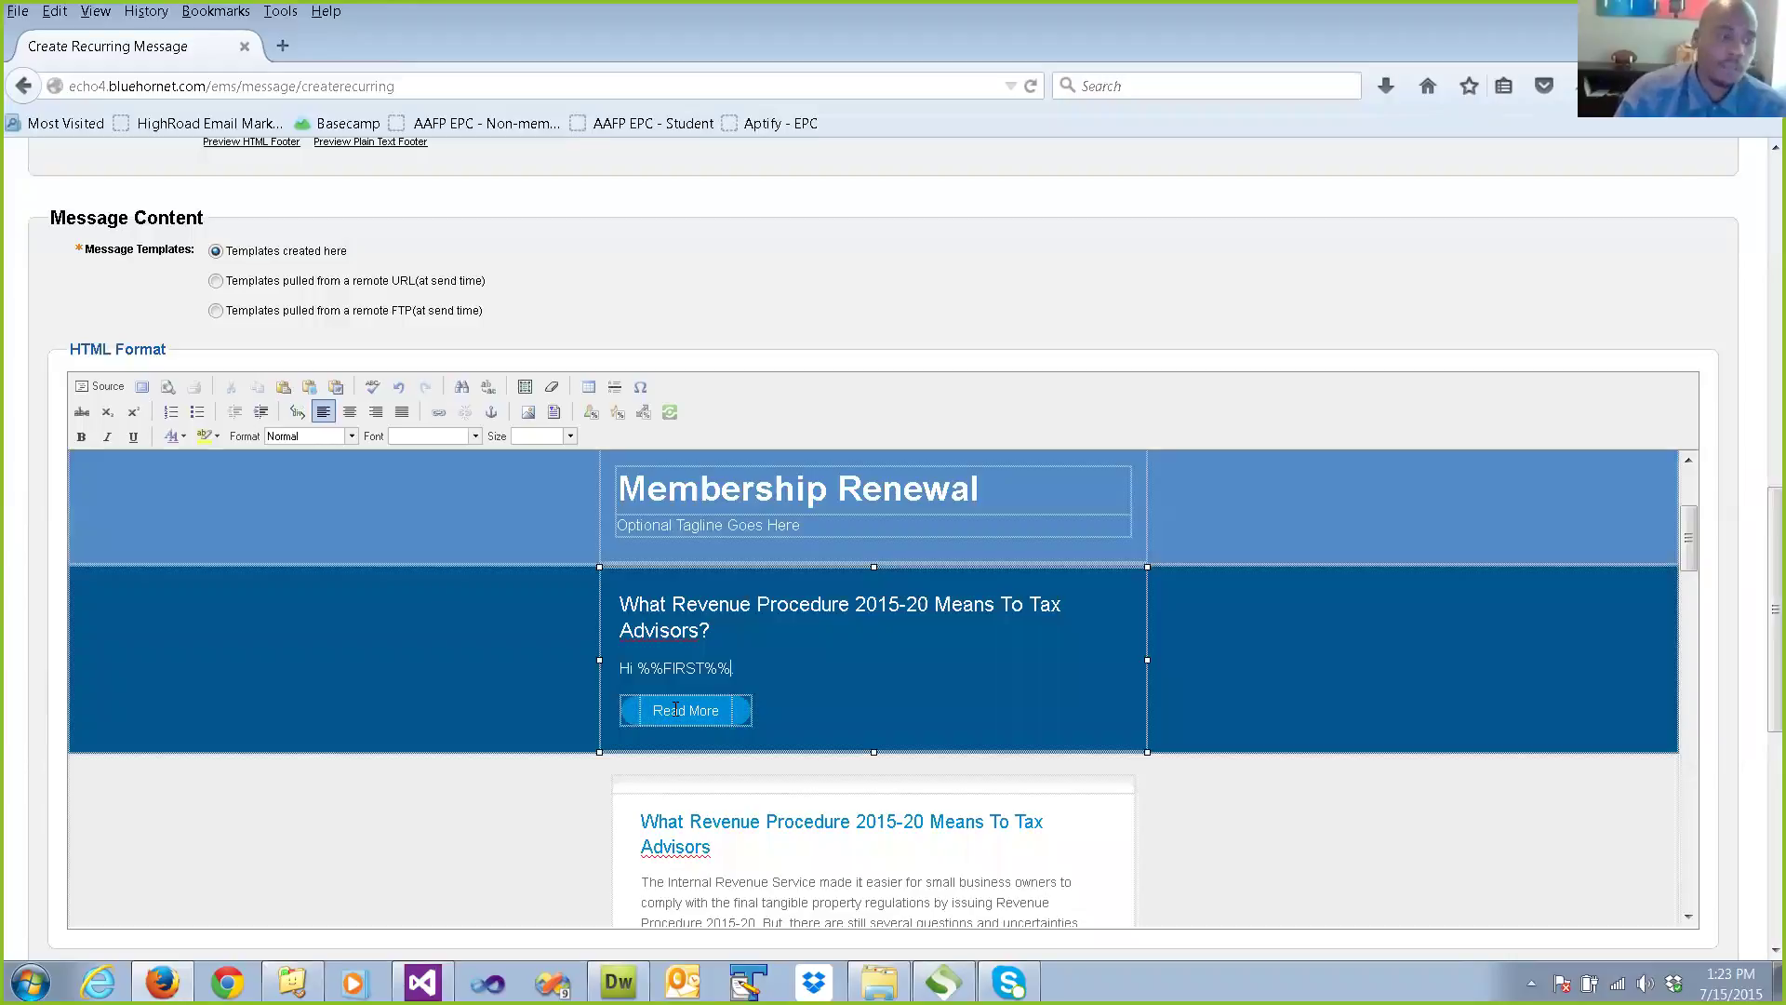
pyautogui.write('.')
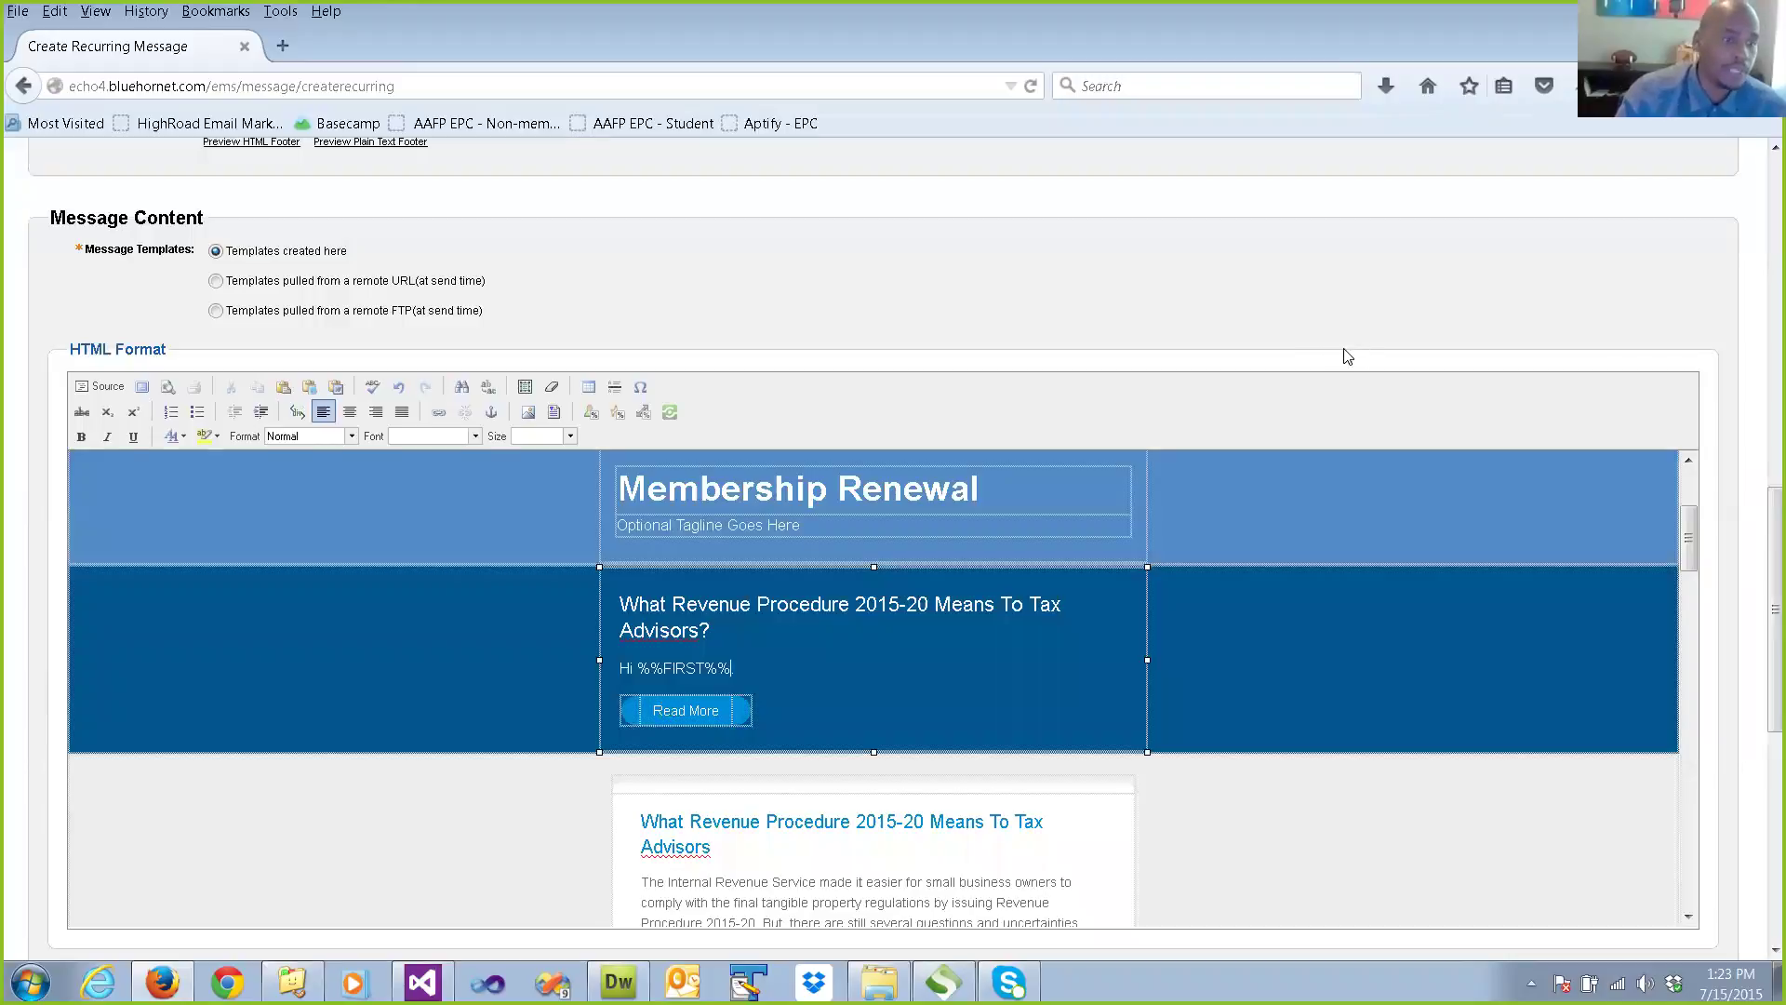
# Finish the Create stage with the HTML format kept for mobile users and proceed to the Track stage.
pyautogui.scroll(-7, 1346, 357)
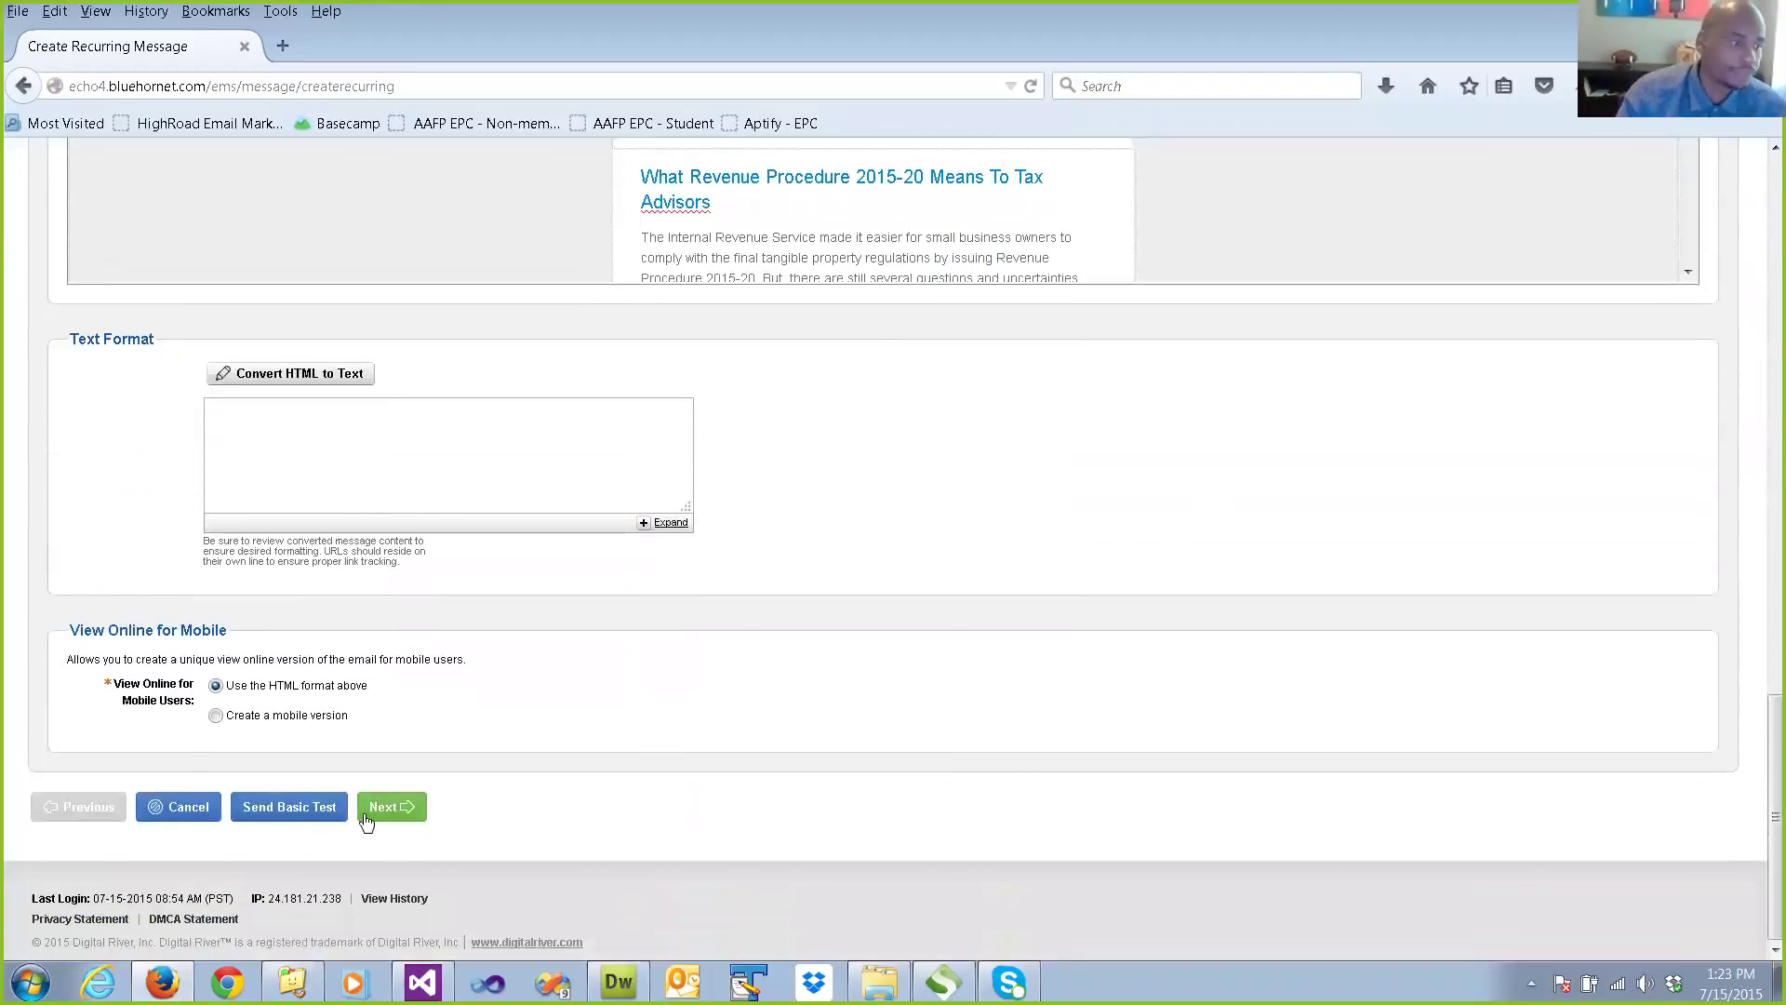
pyautogui.click(404, 815)
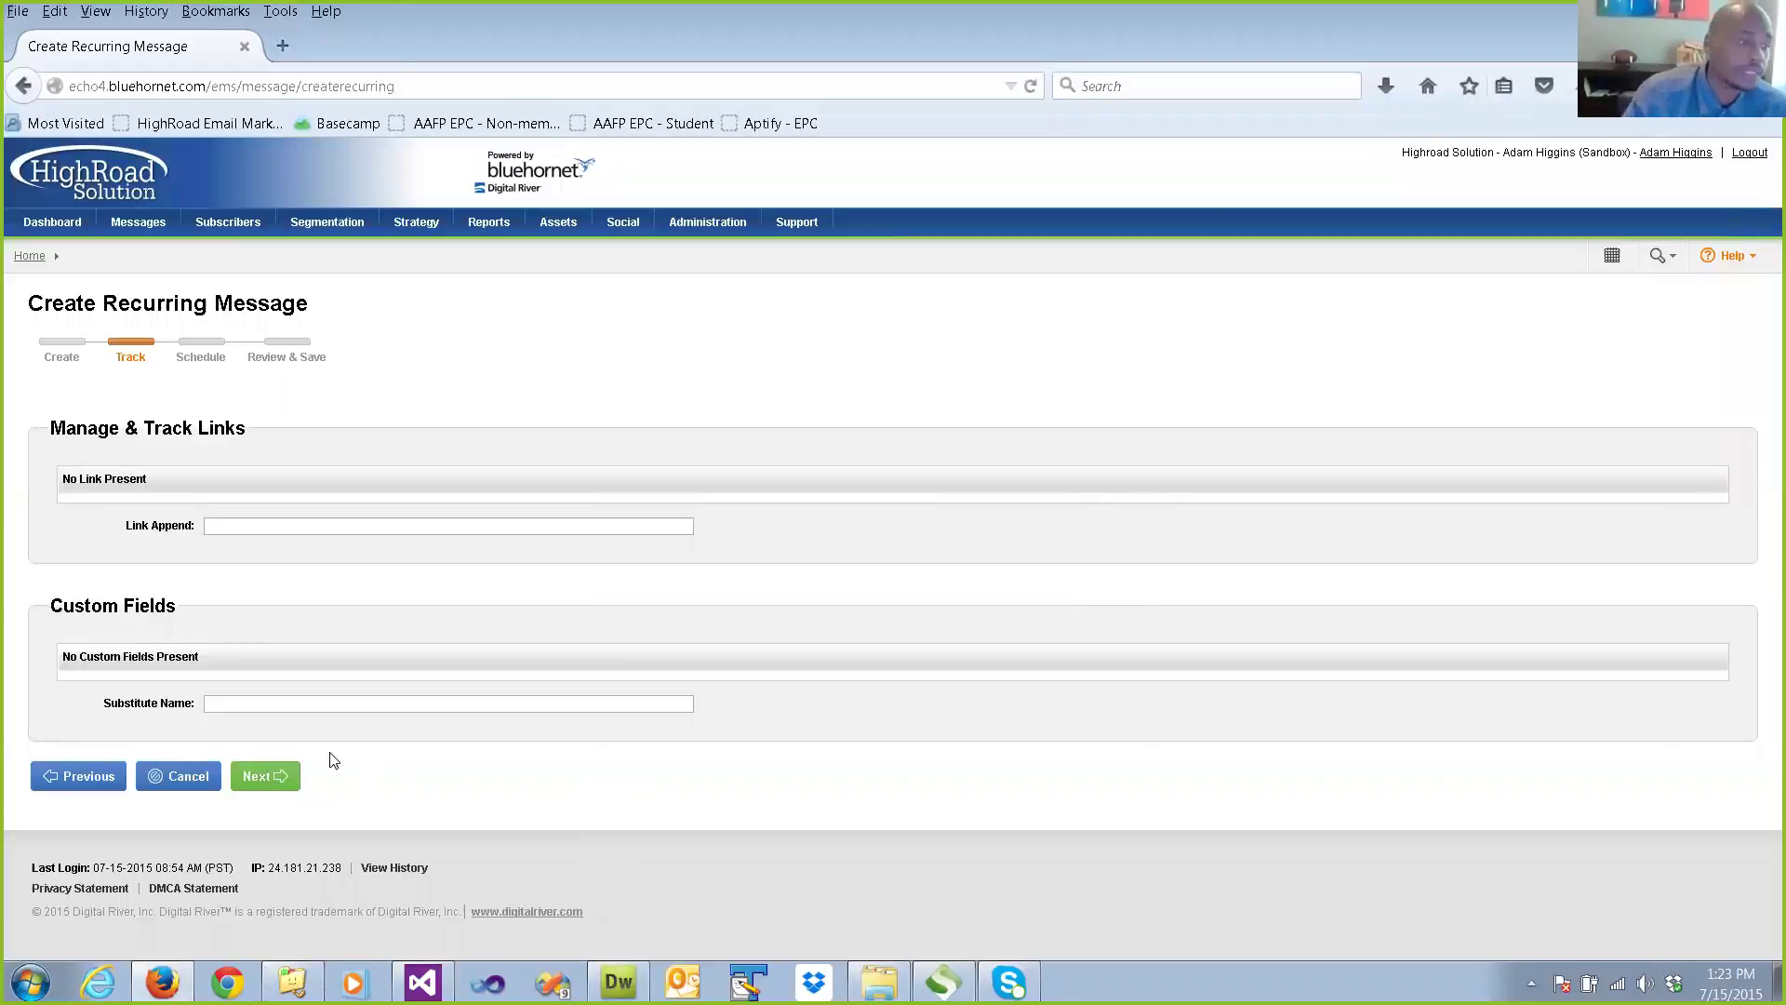
# Proceed to the Schedule stage, enable the recurring message and set its start date to 2015-07-15.
pyautogui.click(270, 778)
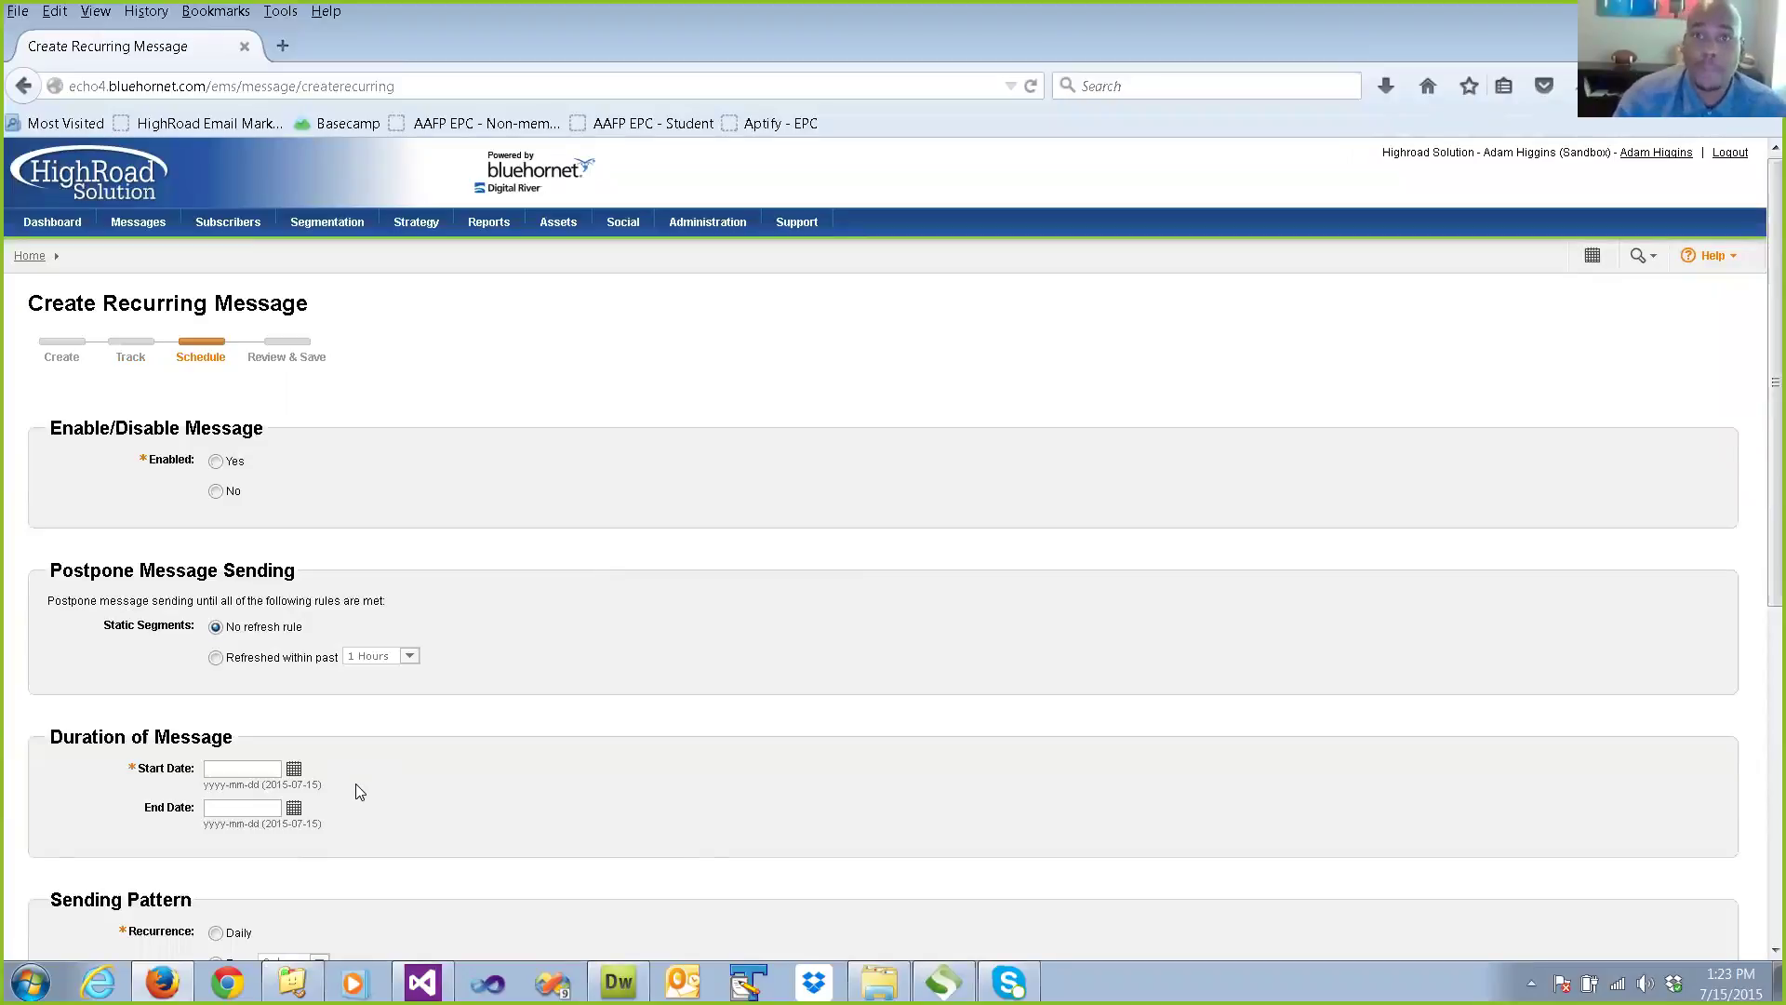
pyautogui.click(217, 462)
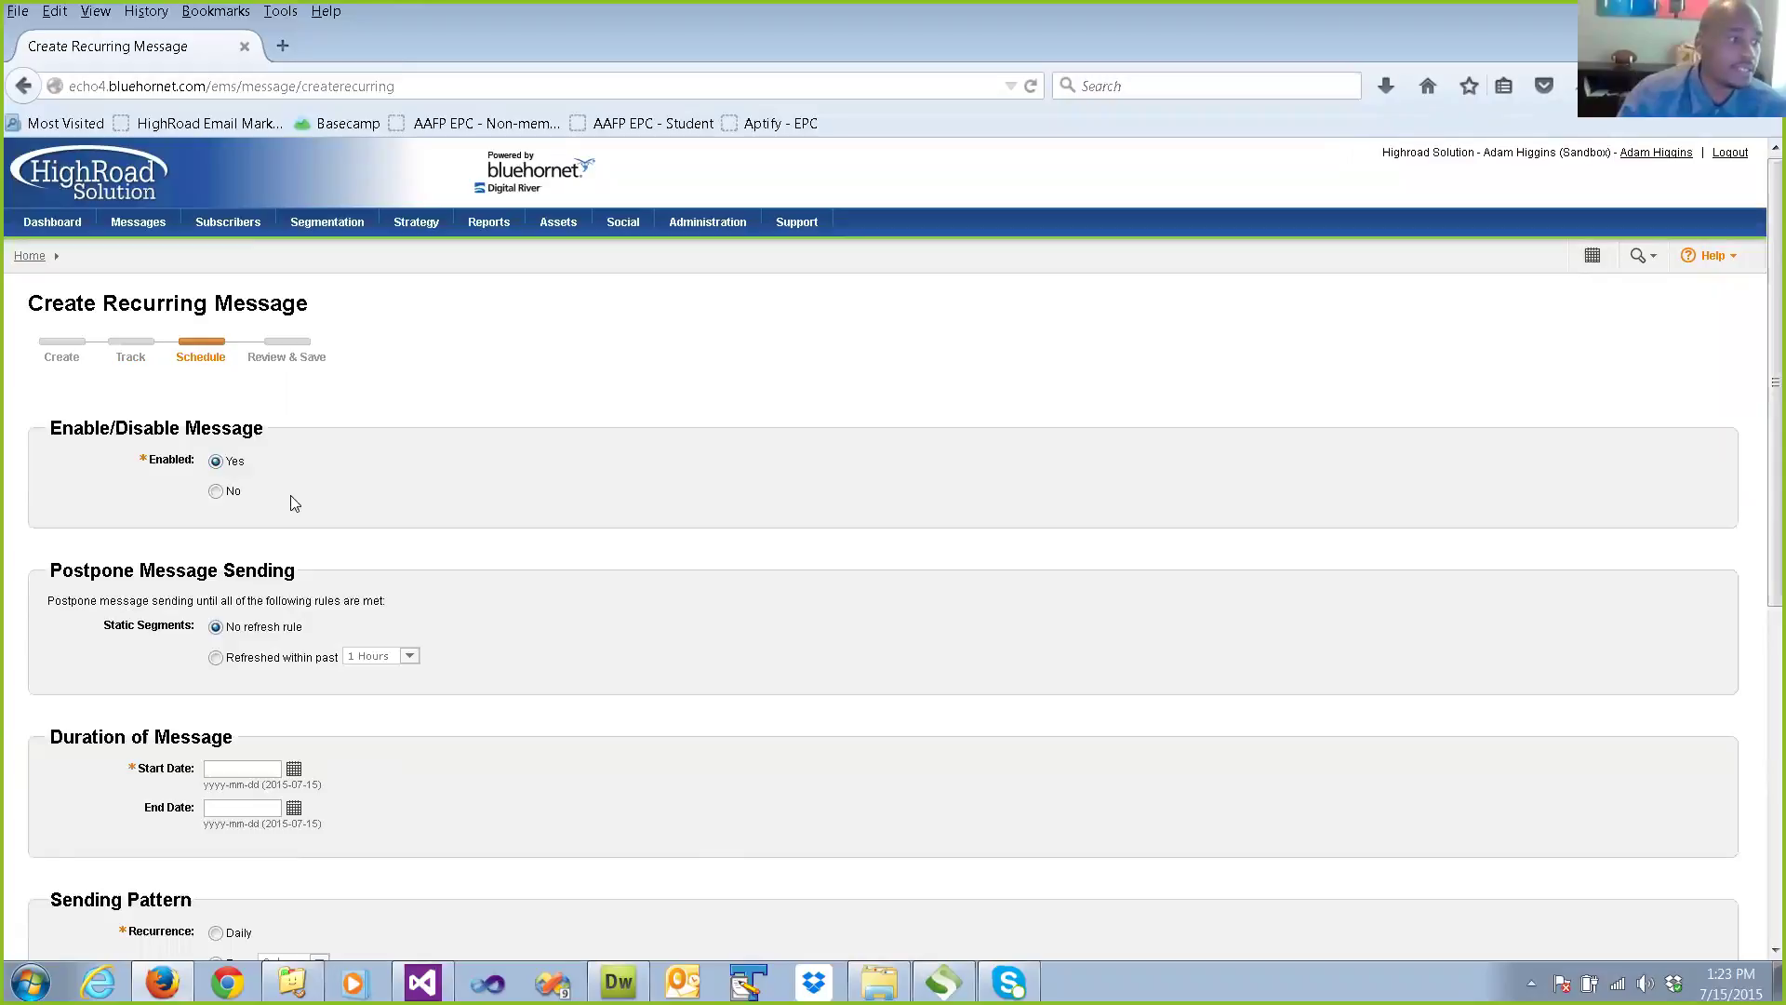
pyautogui.scroll(-3, 297, 502)
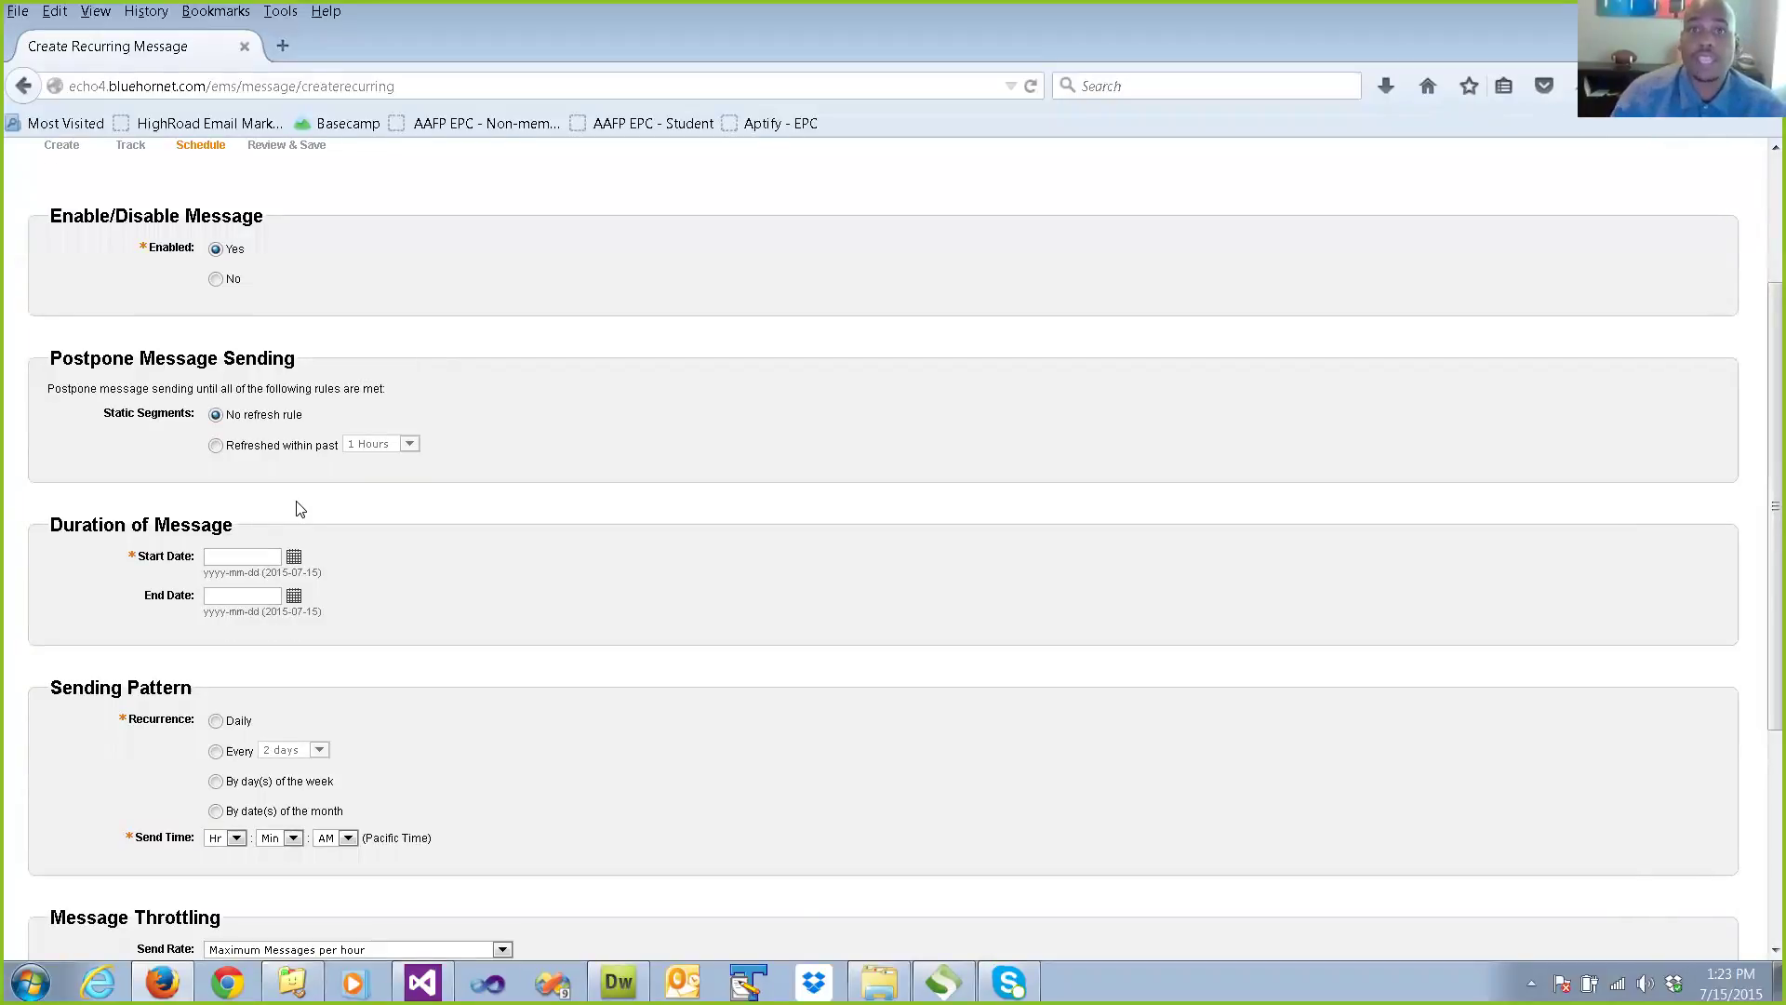
pyautogui.click(263, 560)
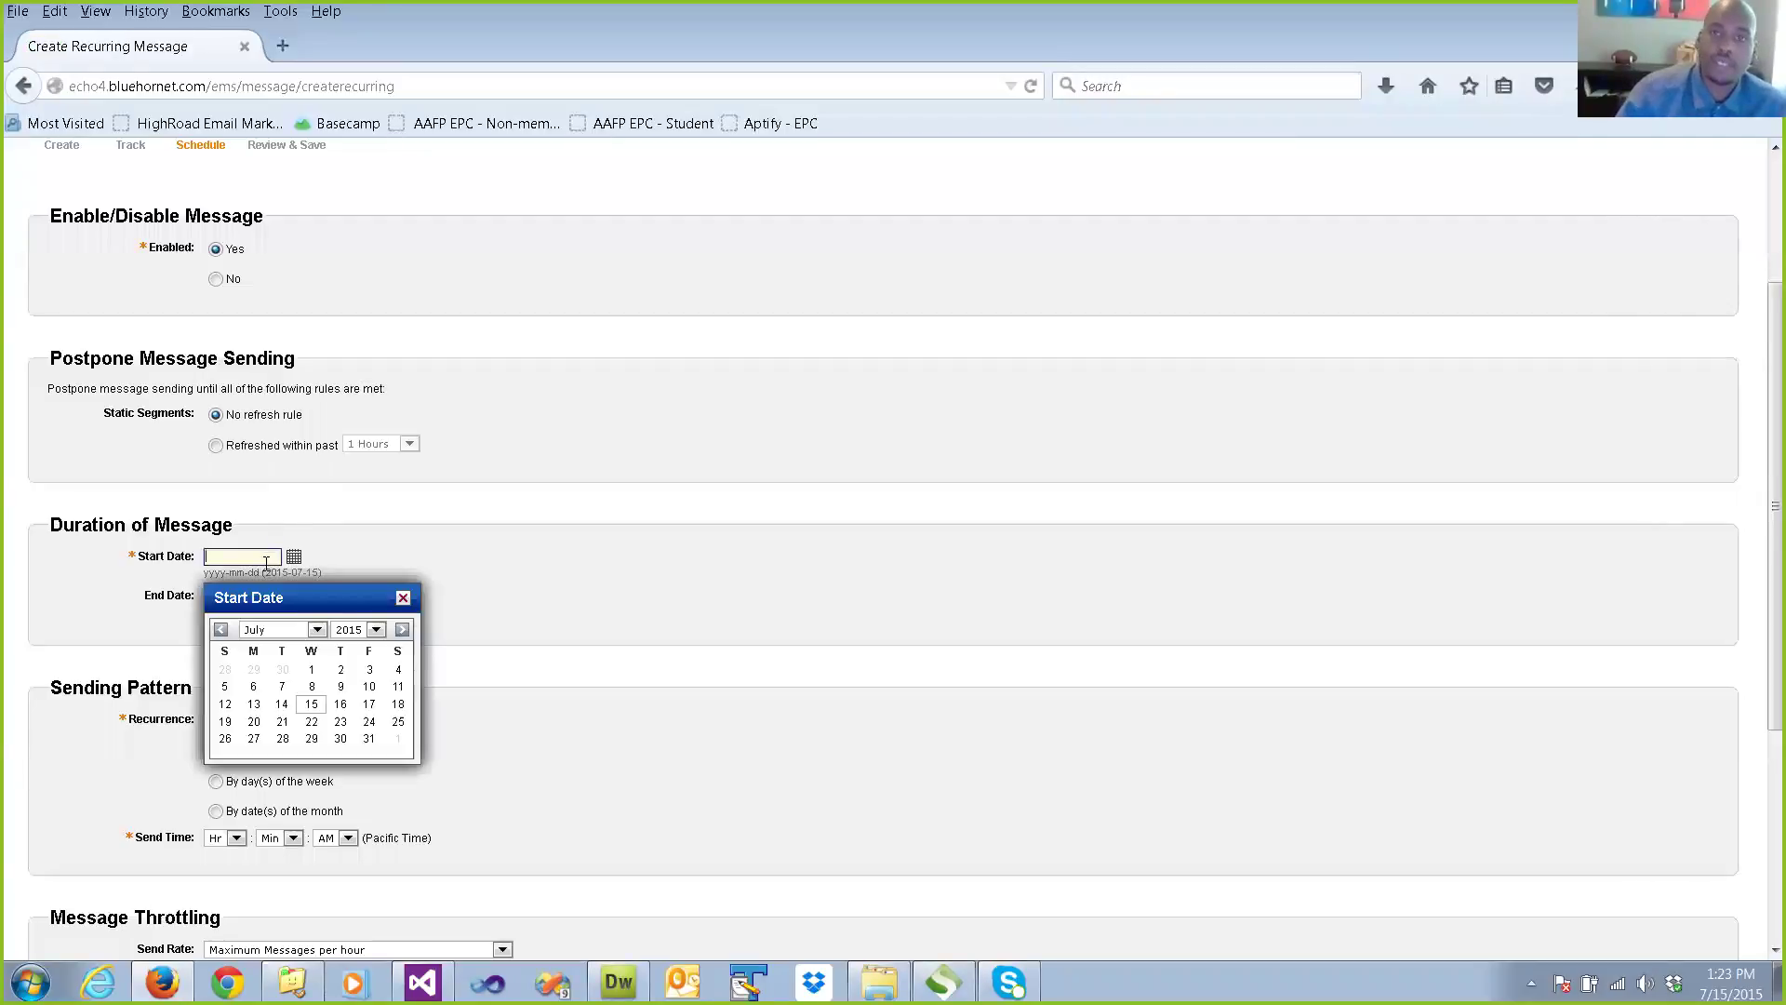
pyautogui.click(312, 704)
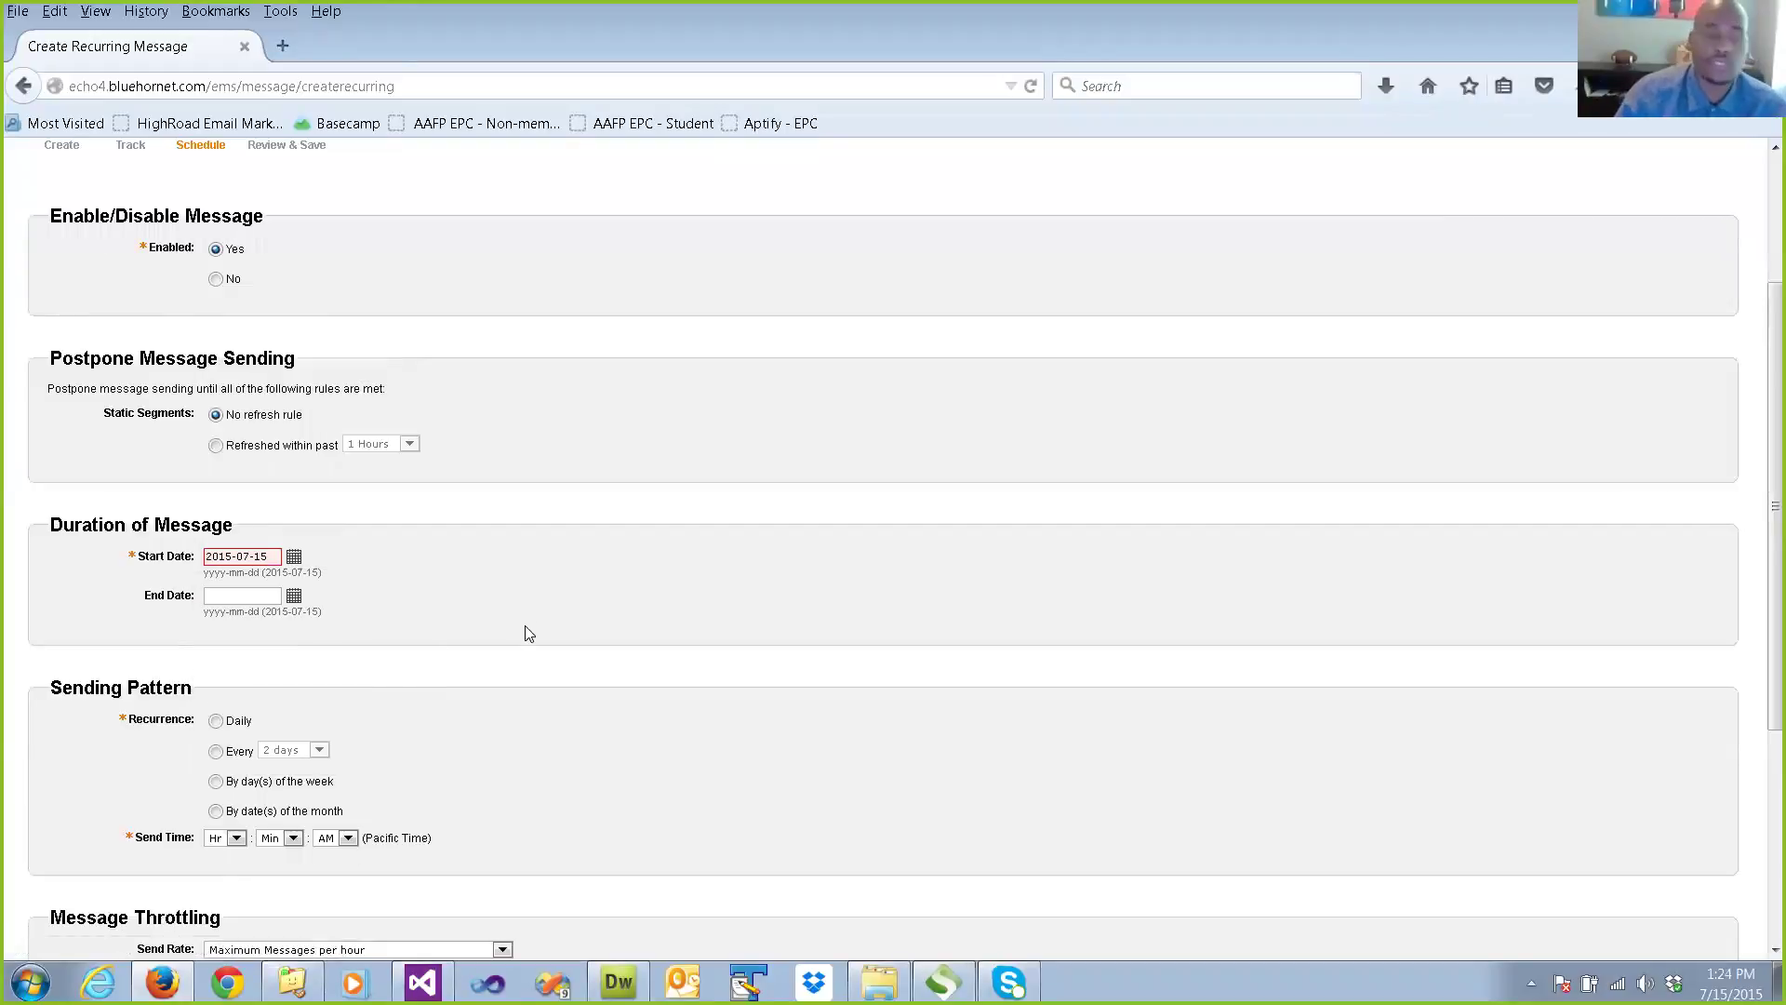
# Set the sending pattern to daily at 8:30 PM Pacific Time and proceed to the Review & Save stage.
pyautogui.scroll(-3, 521, 637)
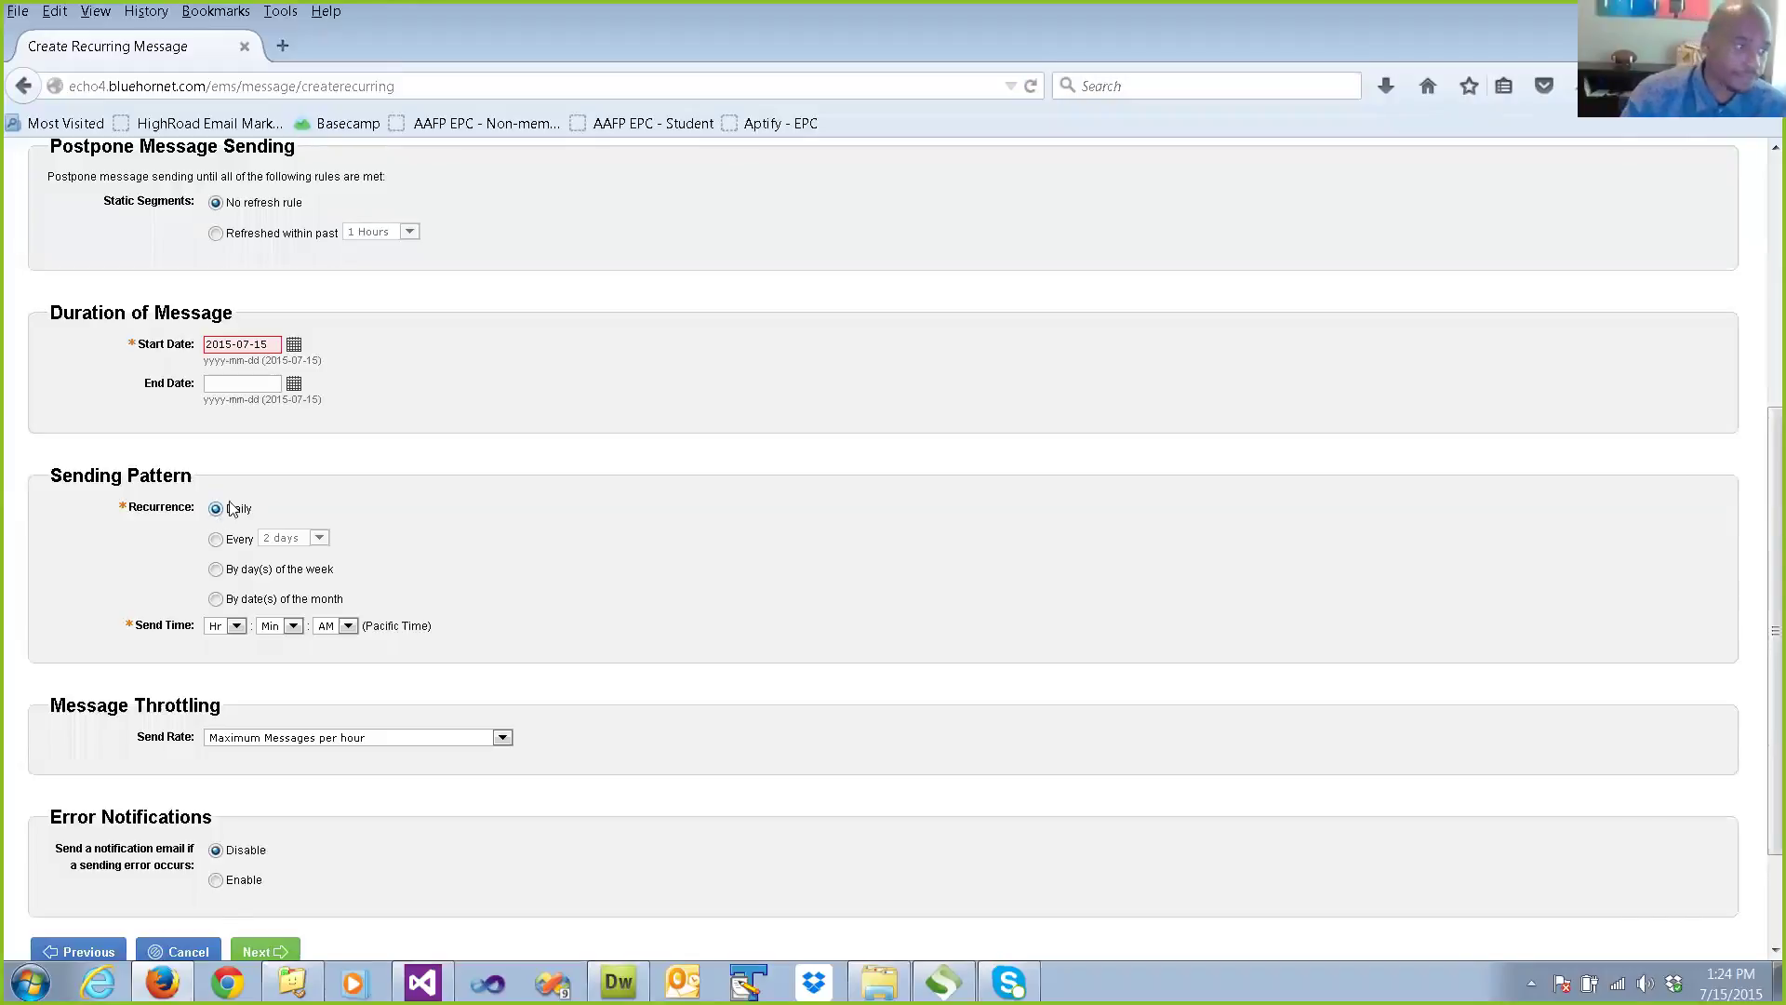
pyautogui.scroll(-2, 237, 569)
pyautogui.click(236, 523)
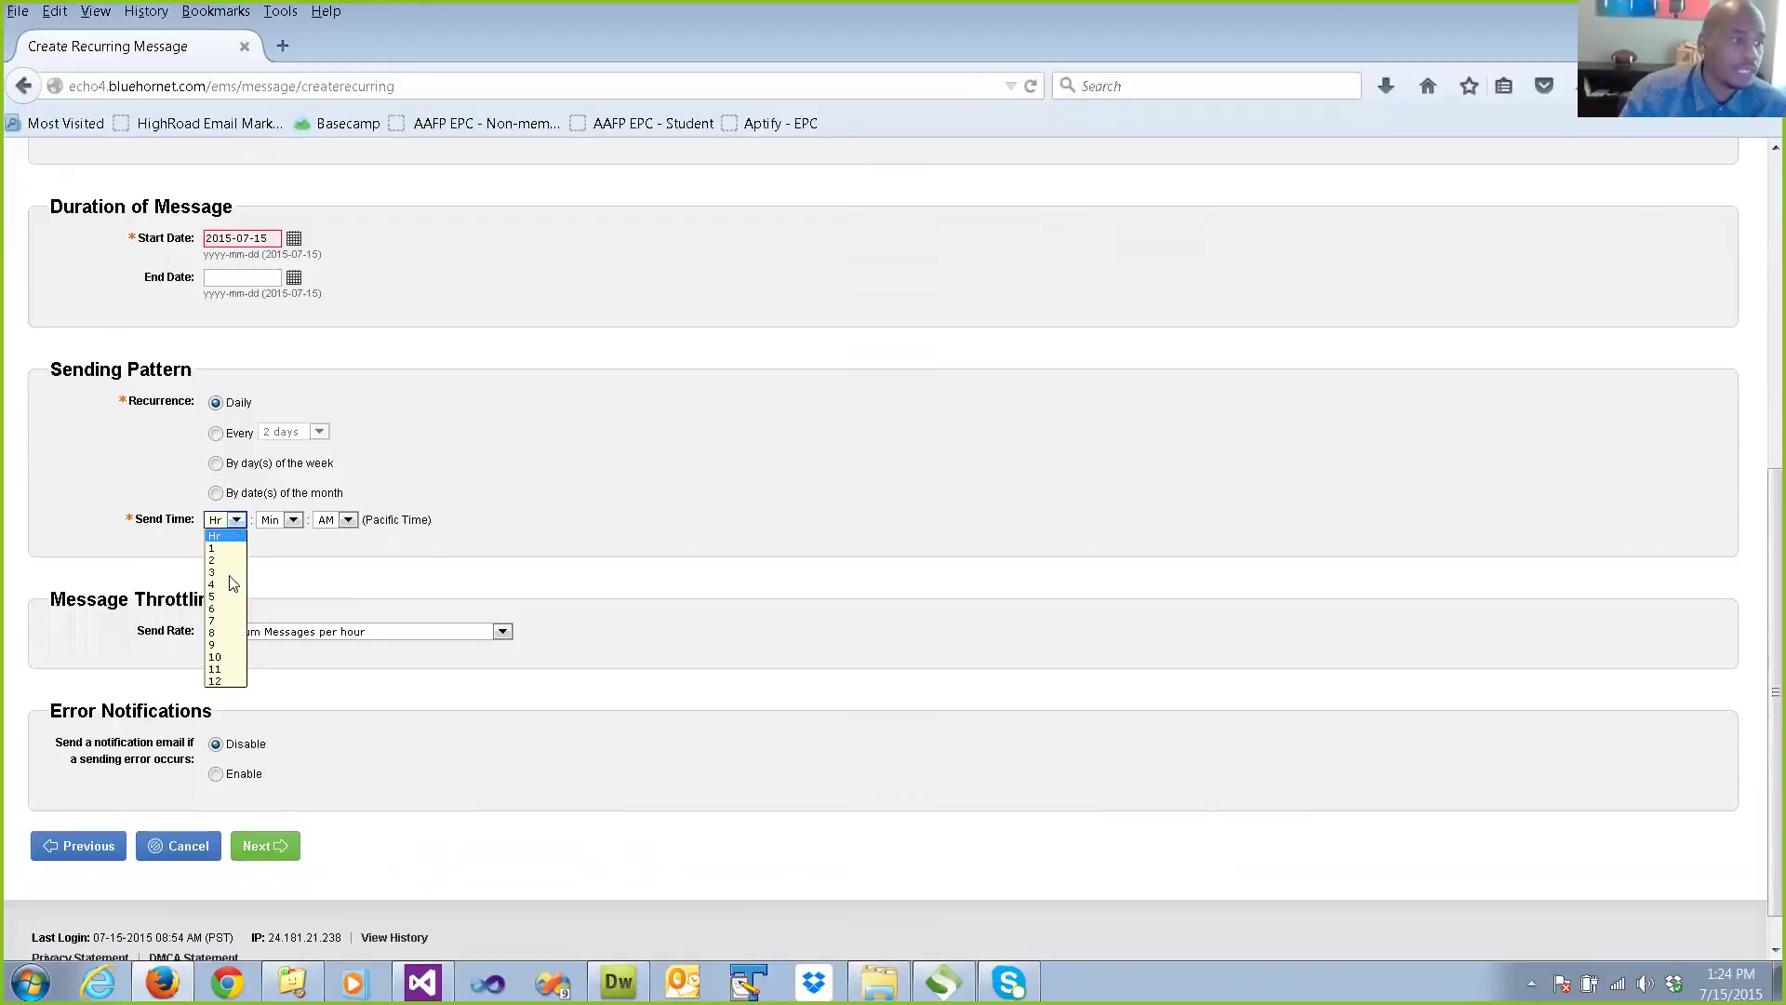
pyautogui.click(225, 633)
pyautogui.click(283, 521)
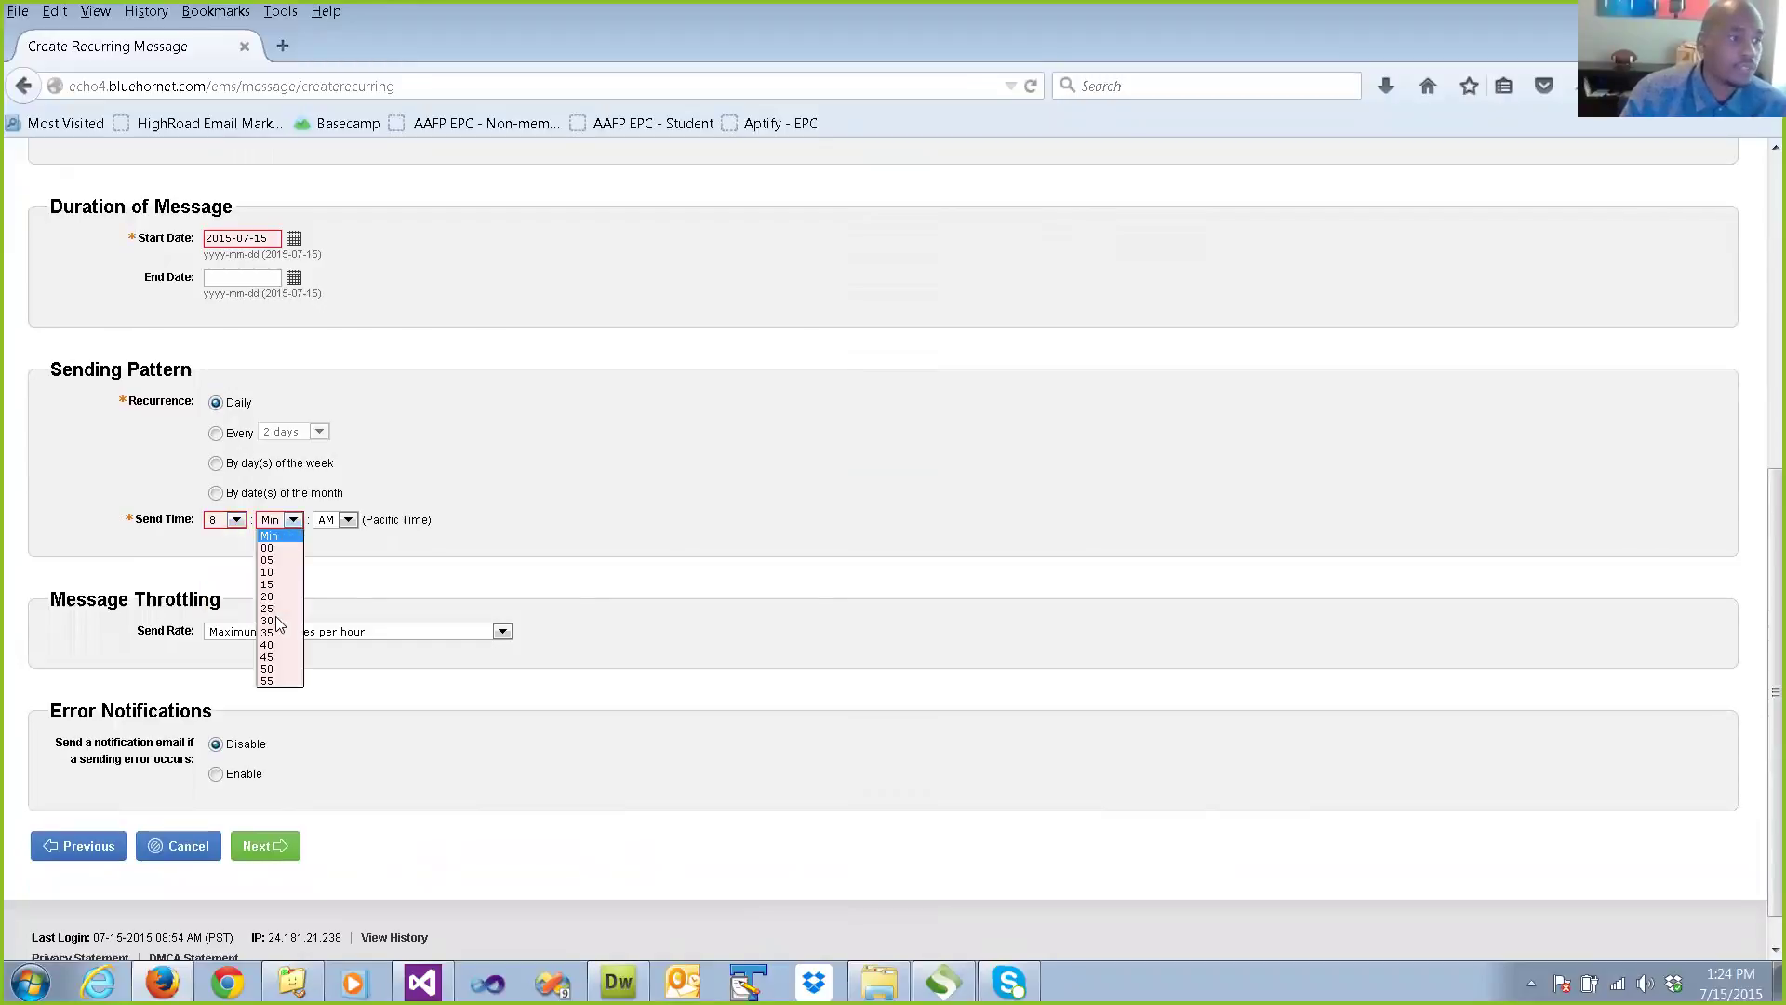
pyautogui.click(333, 520)
pyautogui.click(338, 551)
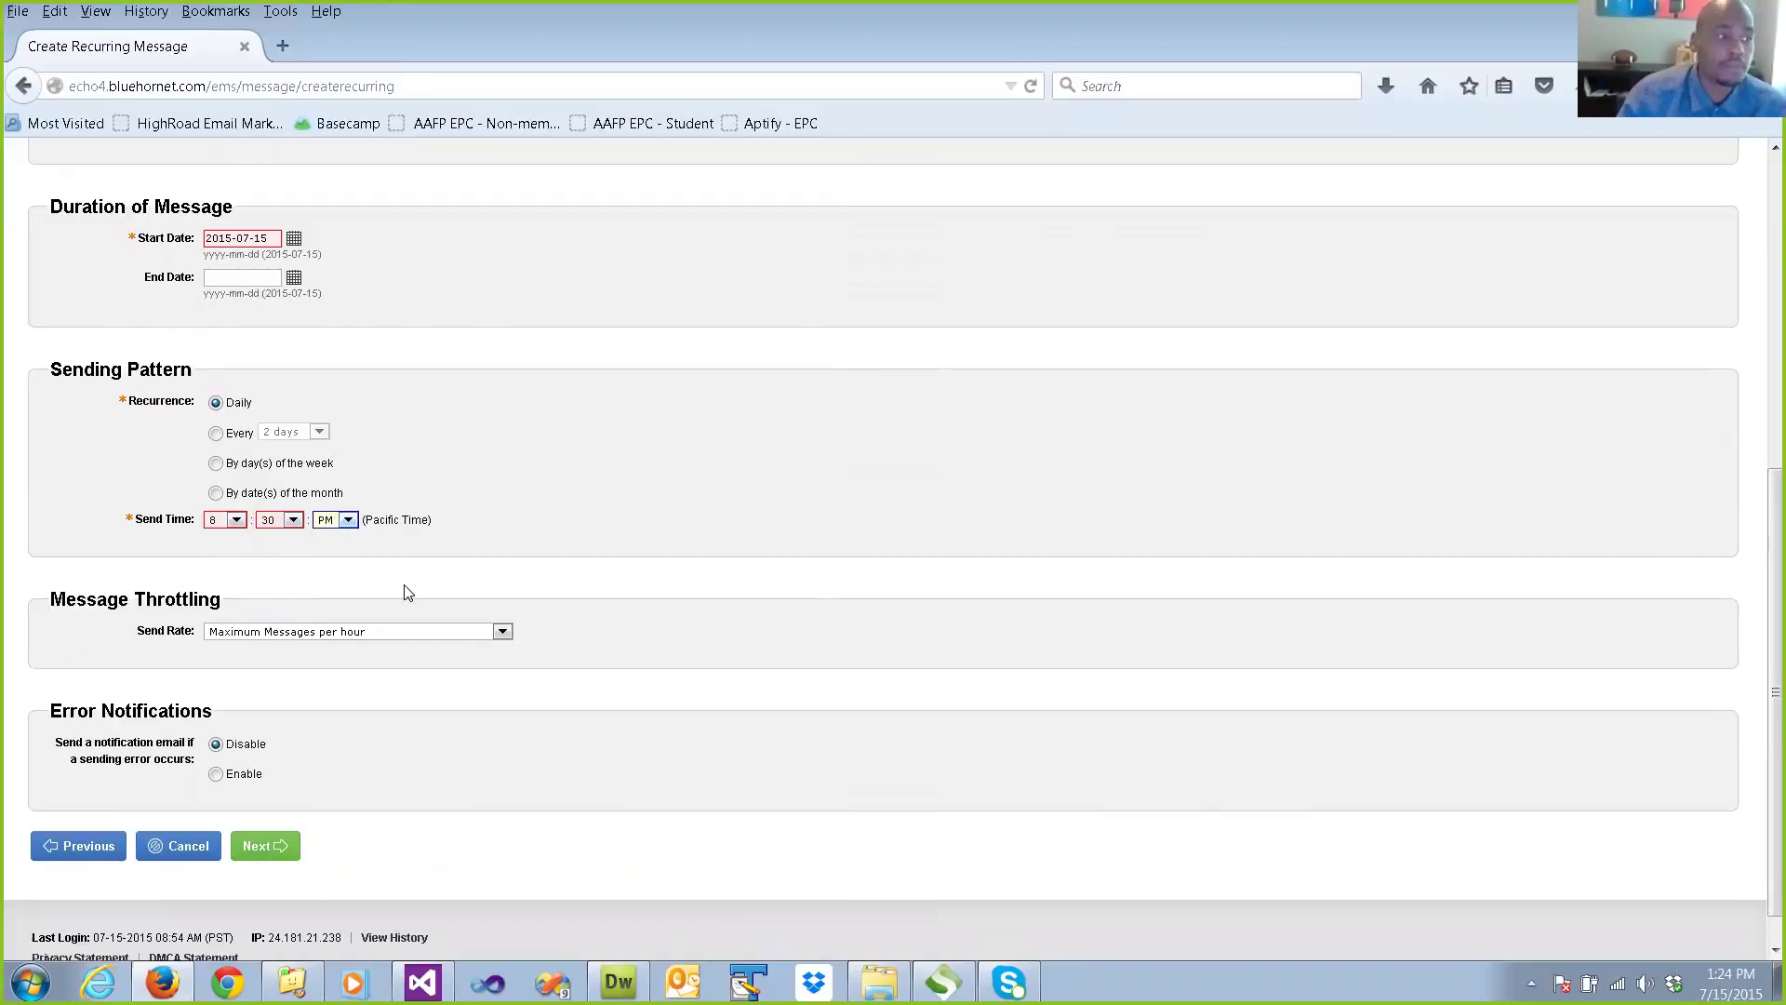
pyautogui.scroll(-1, 316, 716)
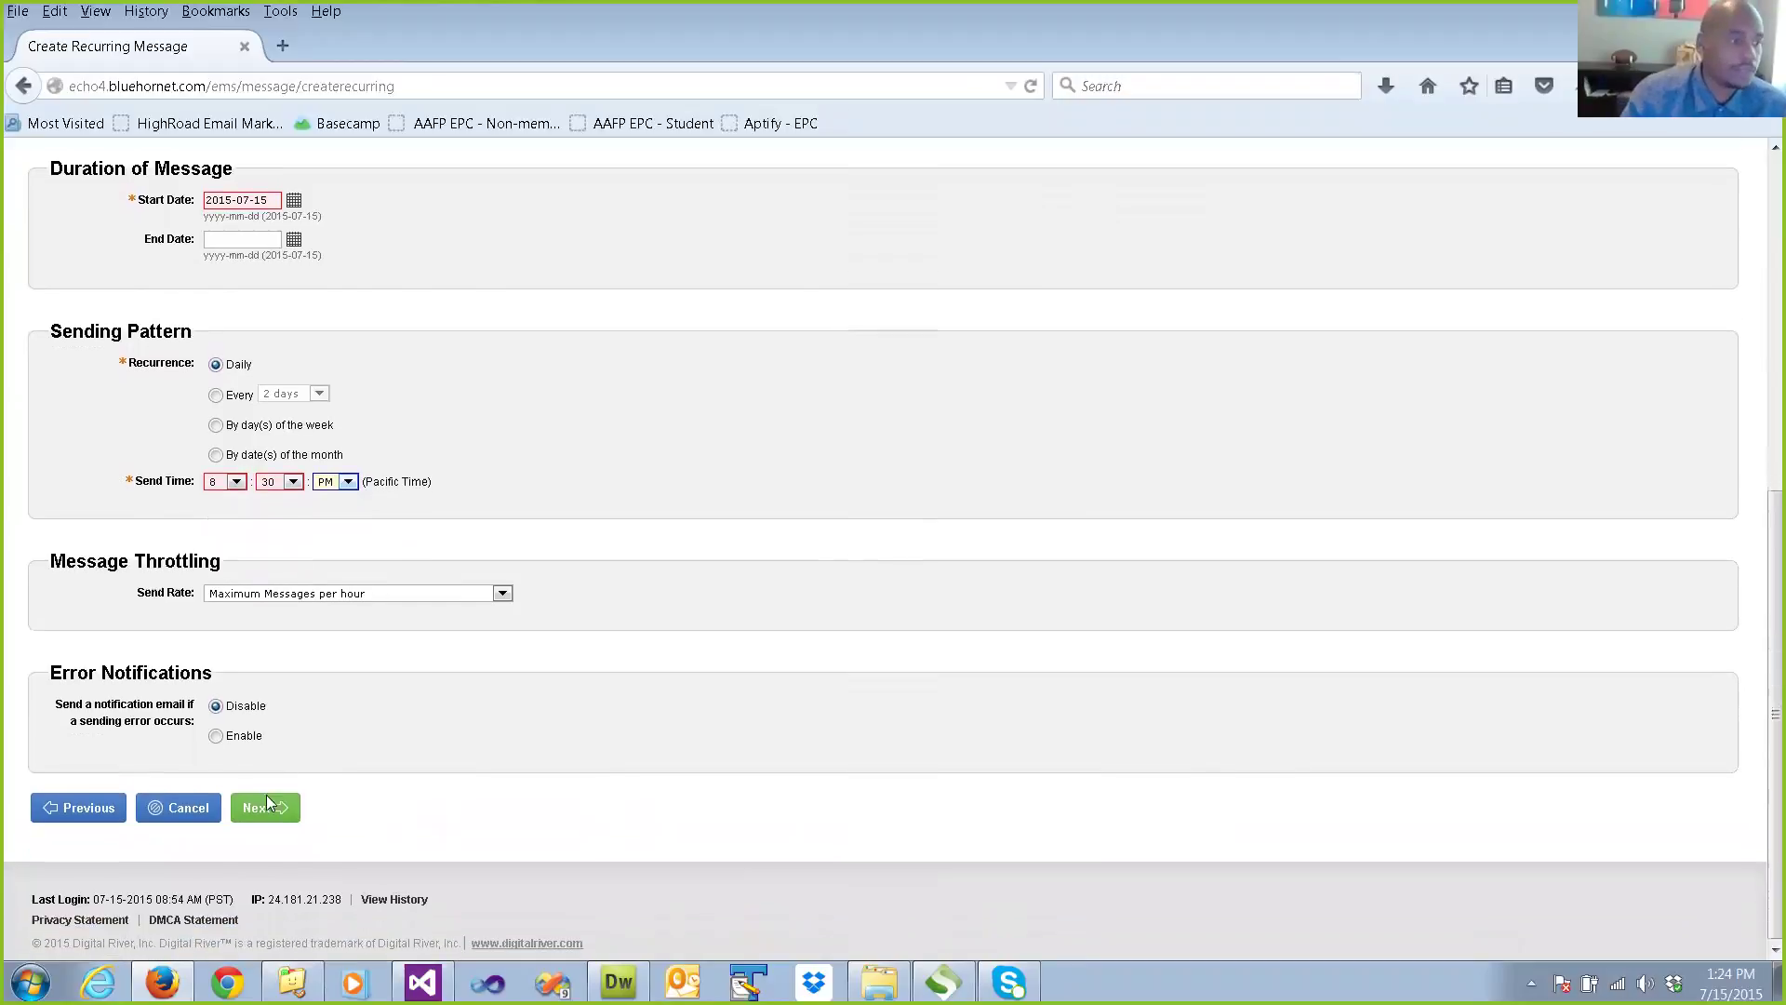
pyautogui.click(276, 813)
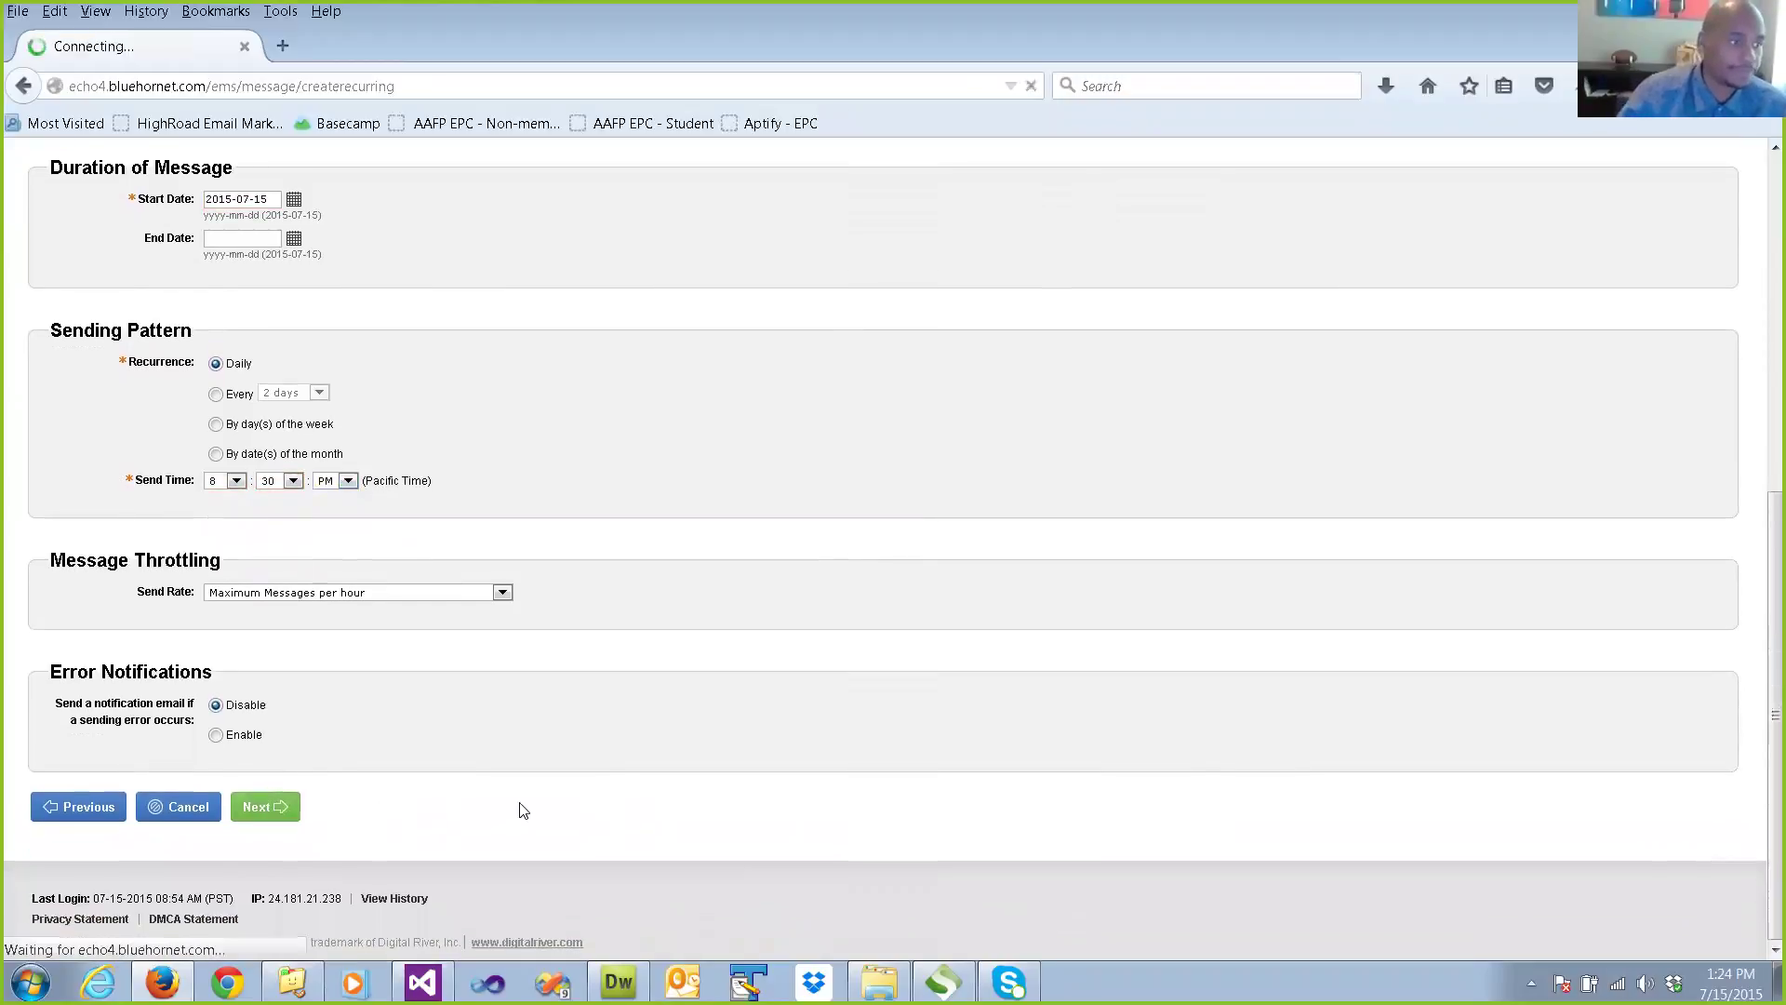